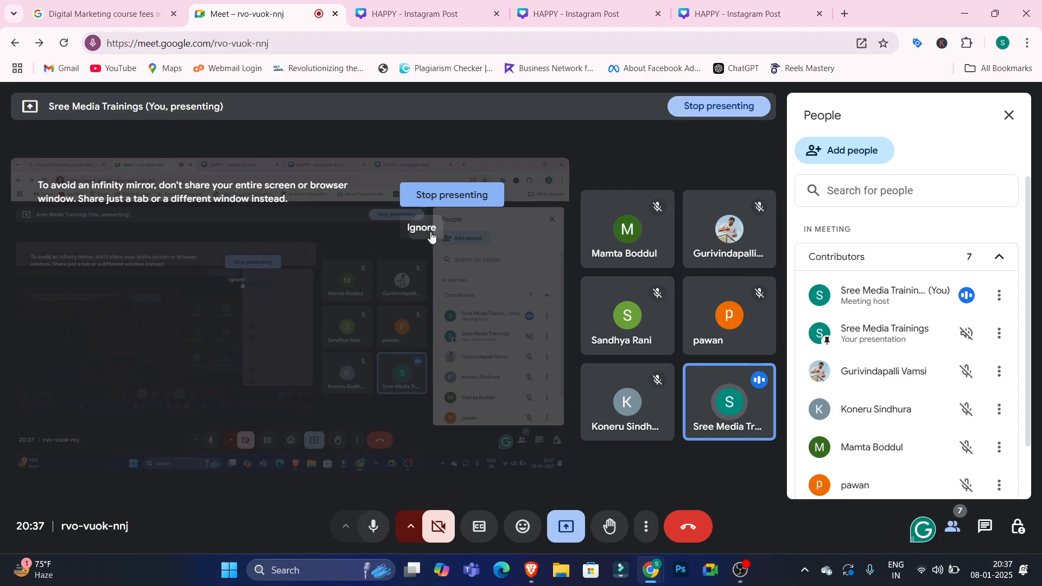
- Ignore the infinity mirror warning, minimise the open windows and open the "smm class notes" document from the desktop
{"action": "left_click", "coordinate": [429, 233]}
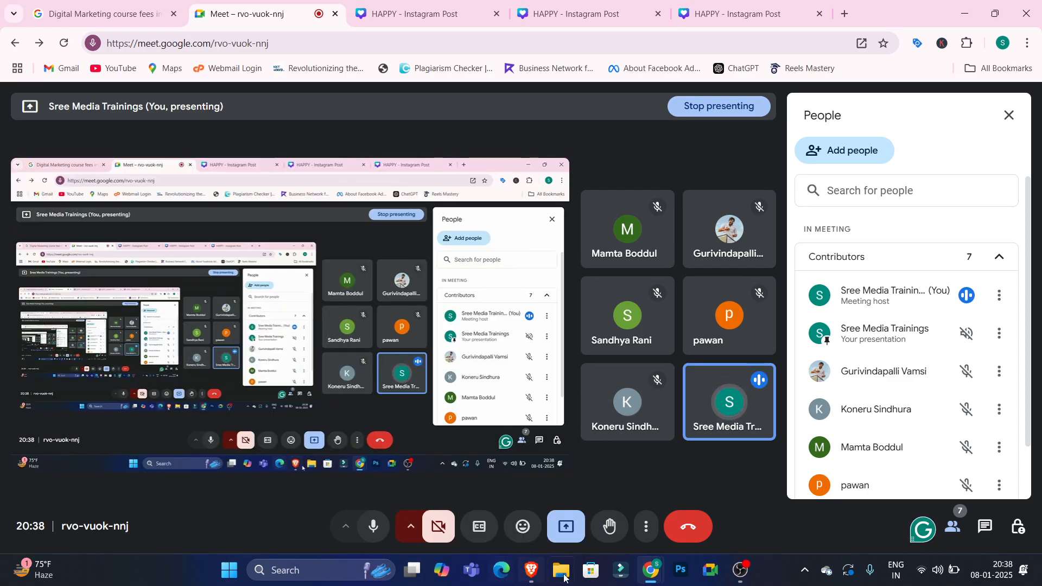
{"action": "mouse_move", "coordinate": [653, 576]}
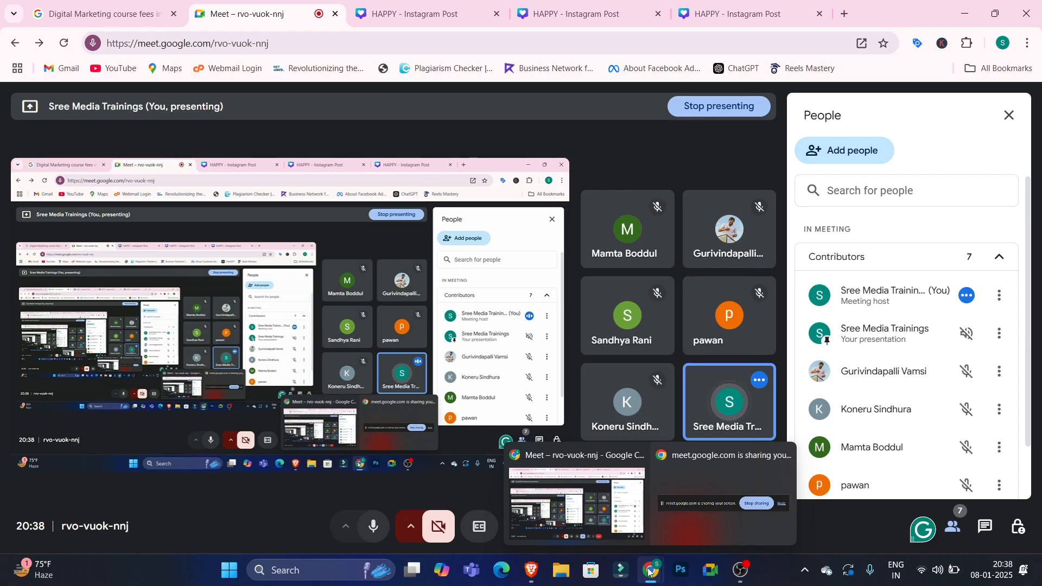
{"action": "left_click", "coordinate": [954, 15]}
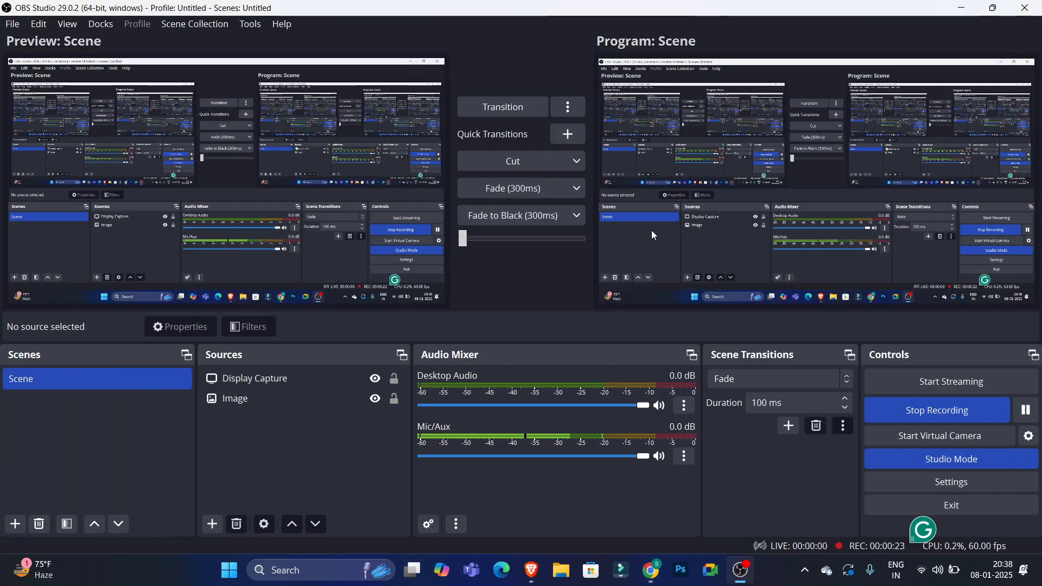
{"action": "left_click", "coordinate": [958, 8]}
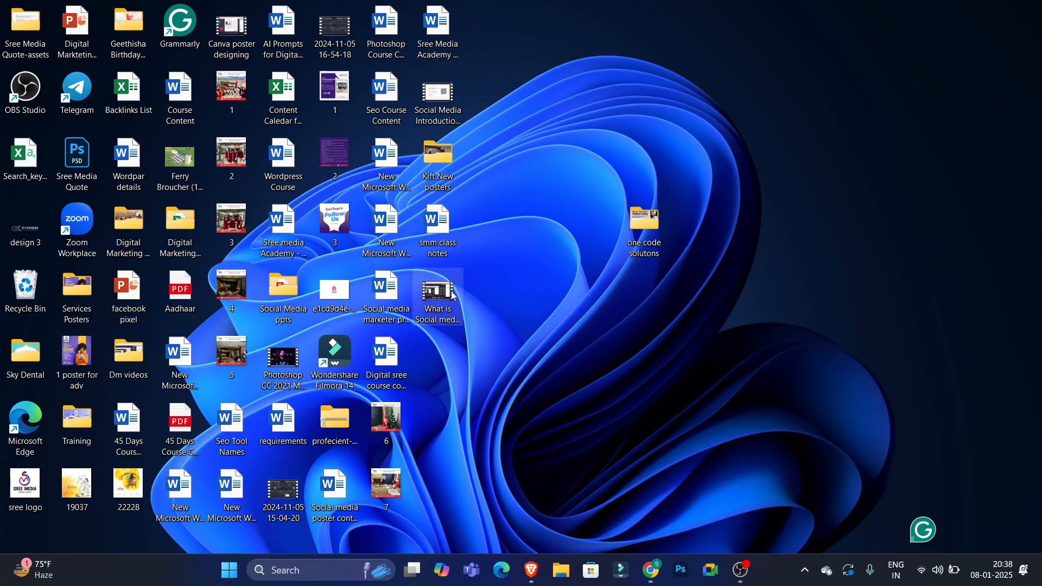
{"action": "double_click", "coordinate": [446, 241]}
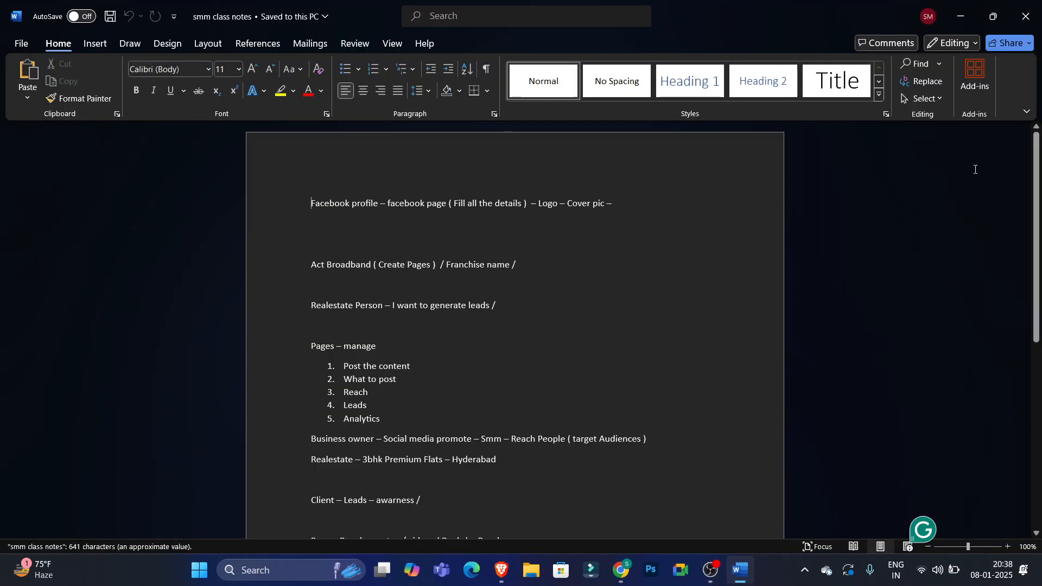
- Add the numbered item "Content ( posters, videos & text)" below "Product or service" at the end of the notes
{"action": "left_click_drag", "start_coordinate": [1036, 178], "coordinate": [1038, 230]}
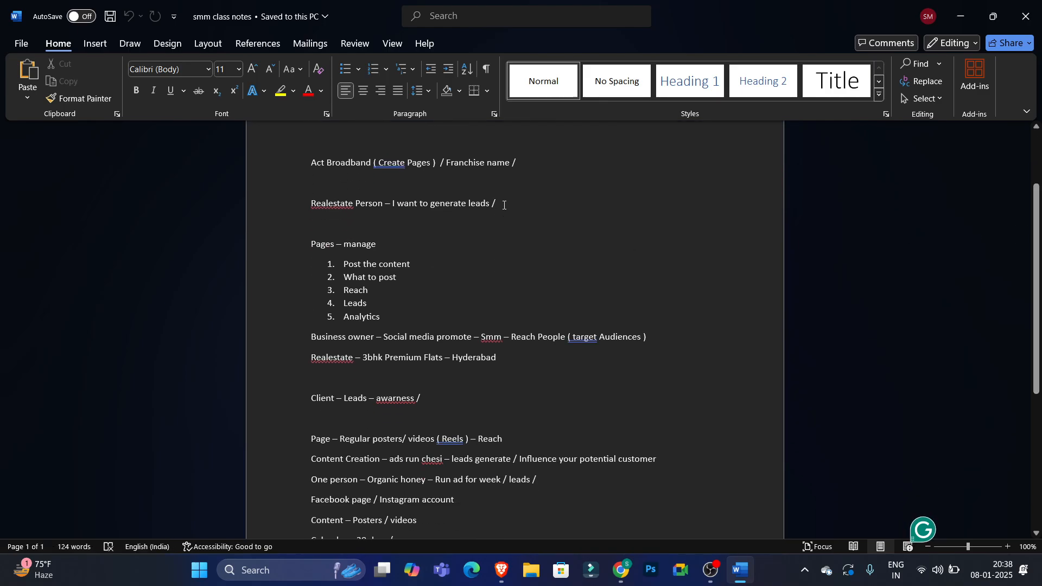
{"action": "left_click_drag", "start_coordinate": [1037, 223], "coordinate": [1037, 254]}
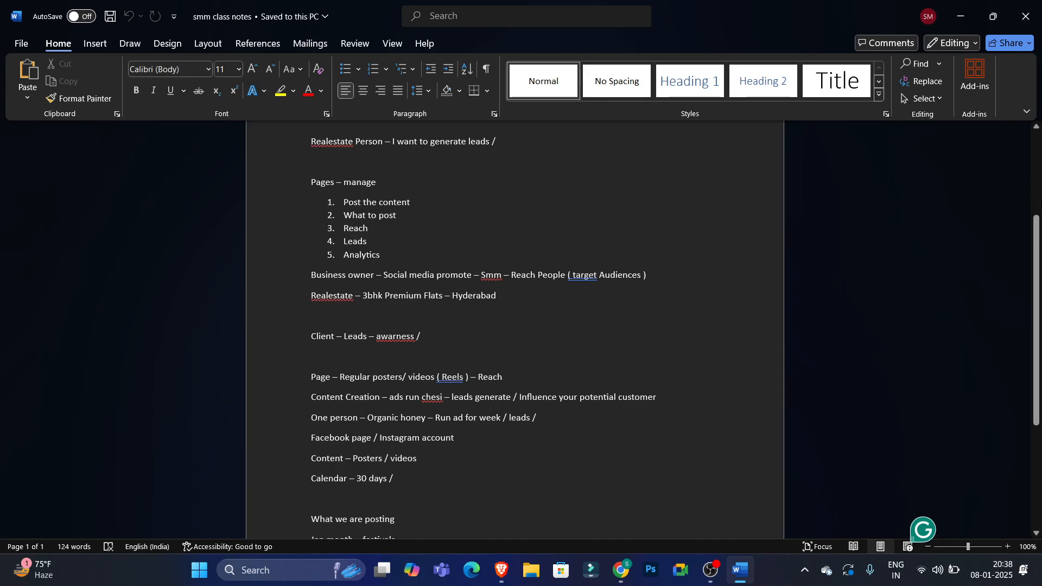
{"action": "scroll", "coordinate": [432, 373], "scroll_direction": "down", "scroll_amount": 5}
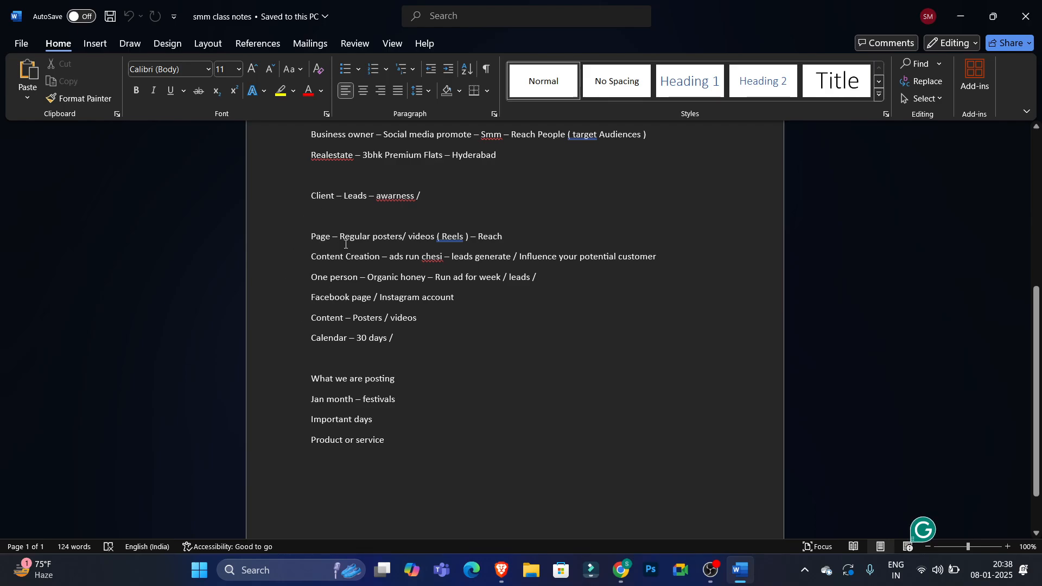
{"action": "left_click_drag", "start_coordinate": [381, 259], "coordinate": [311, 258]}
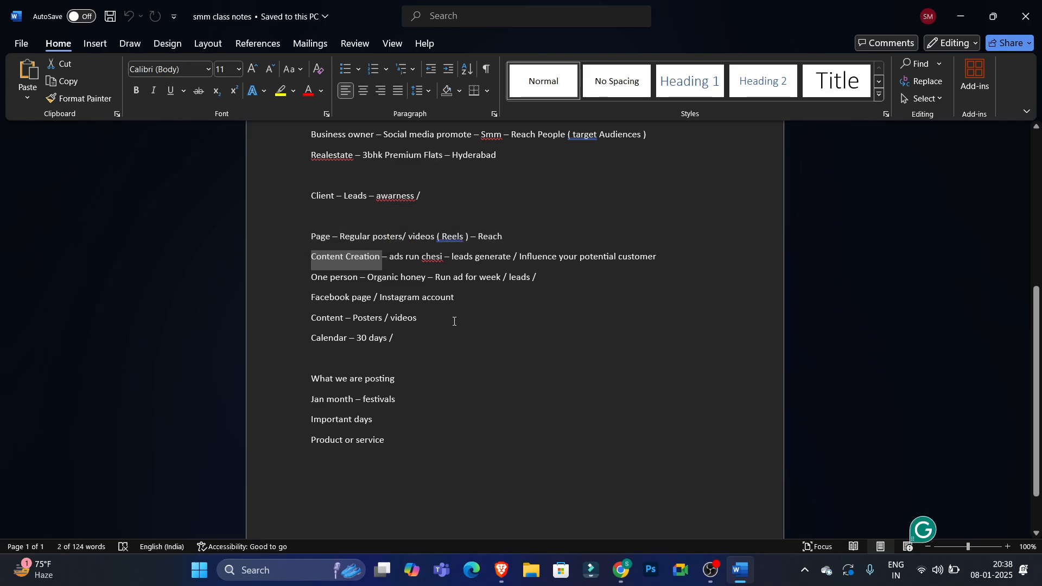
{"action": "left_click", "coordinate": [432, 342]}
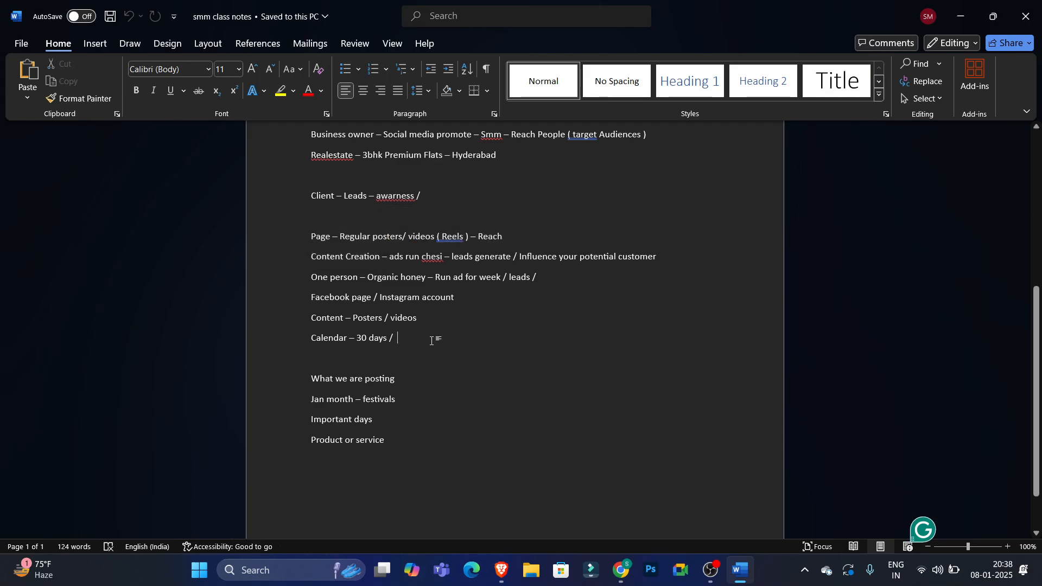
{"action": "left_click", "coordinate": [424, 440]}
{"action": "key", "text": "Return"}
{"action": "key", "text": "Return"}
{"action": "type", "text": "1."}
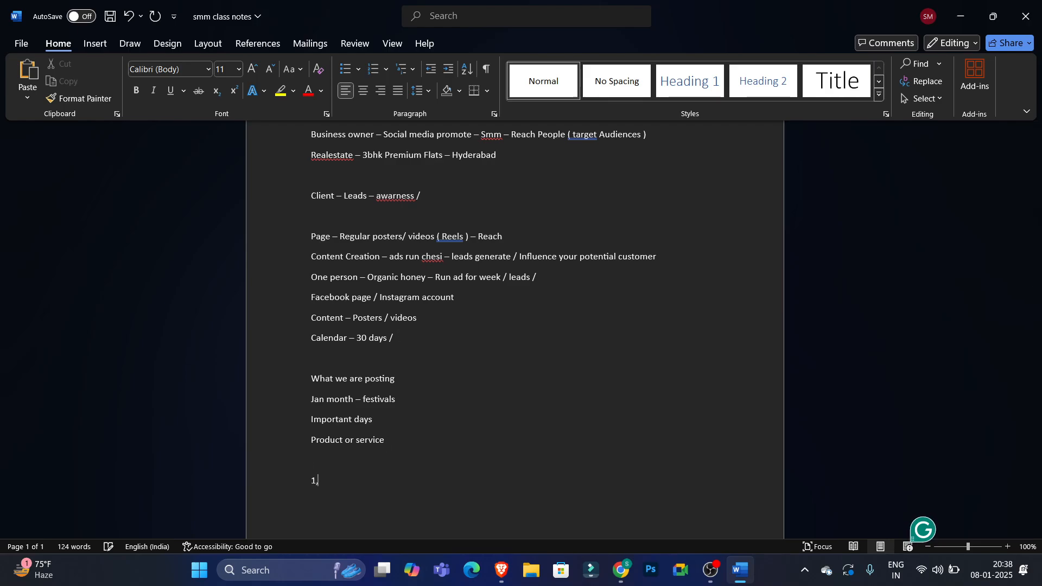
{"action": "type", "text": " Content ( "}
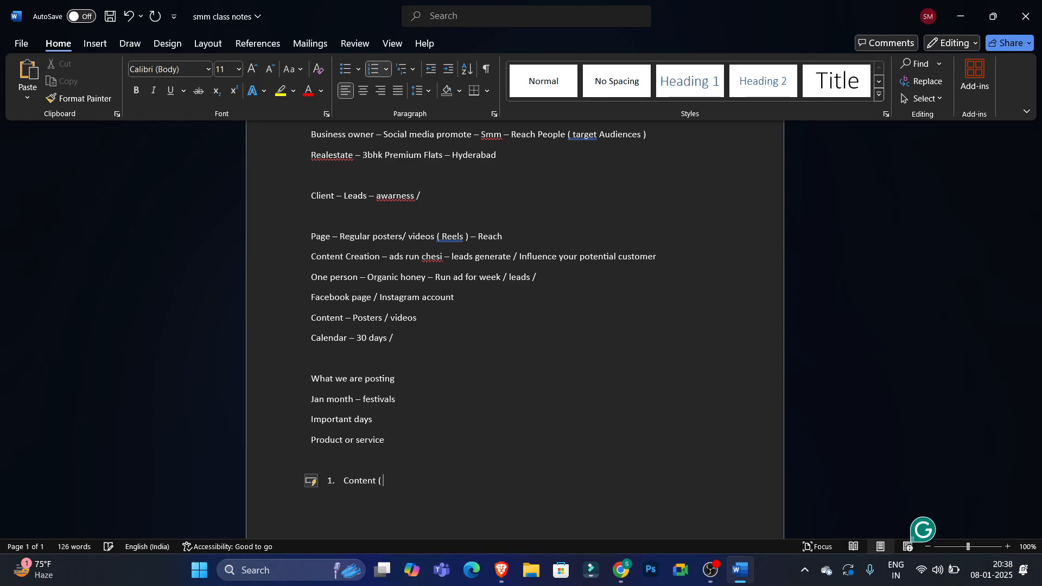
{"action": "type", "text": "pioste"}
{"action": "key", "text": "BackSpace"}
{"action": "key", "text": "BackSpace"}
{"action": "key", "text": "BackSpace"}
{"action": "key", "text": "BackSpace"}
{"action": "key", "text": "BackSpace"}
{"action": "type", "text": "osters, vid"}
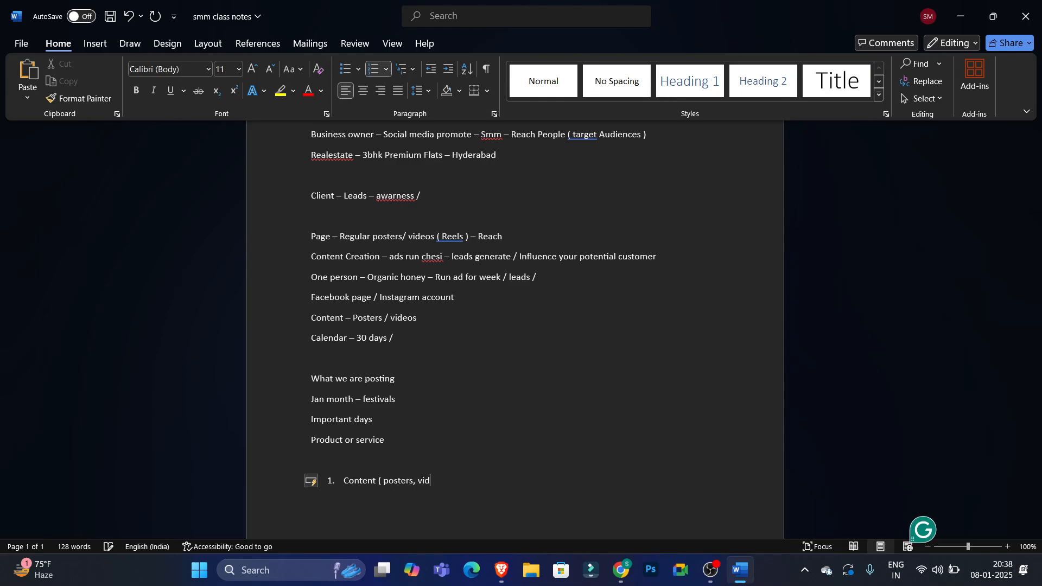
{"action": "type", "text": "eos & text"}
{"action": "key", "text": "BackSpace"}
{"action": "type", "text": "0"}
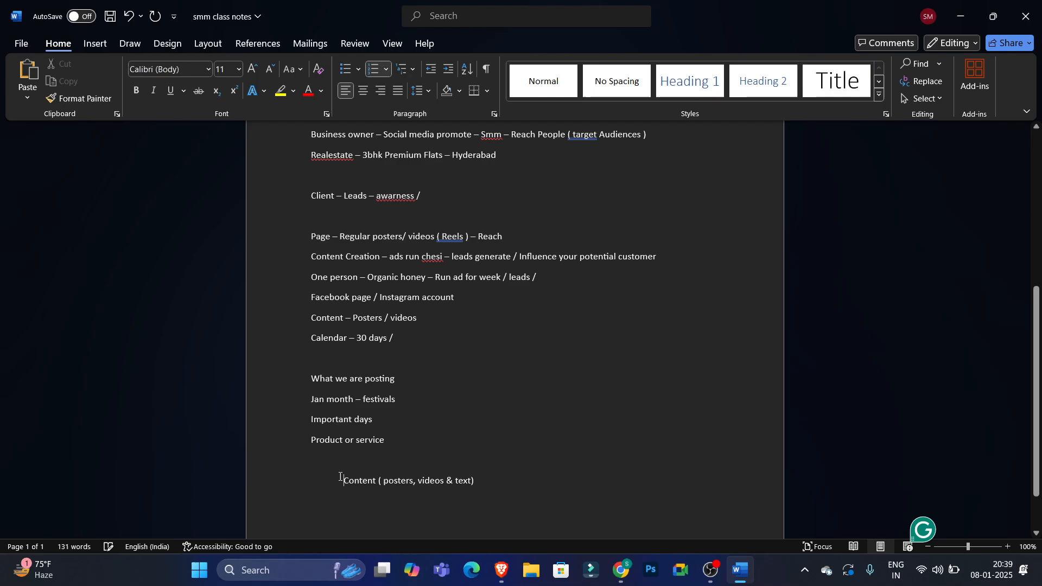
- Remove the numbering from the Content line and add the line "Canva + AI" beneath it
{"action": "key", "text": "BackSpace"}
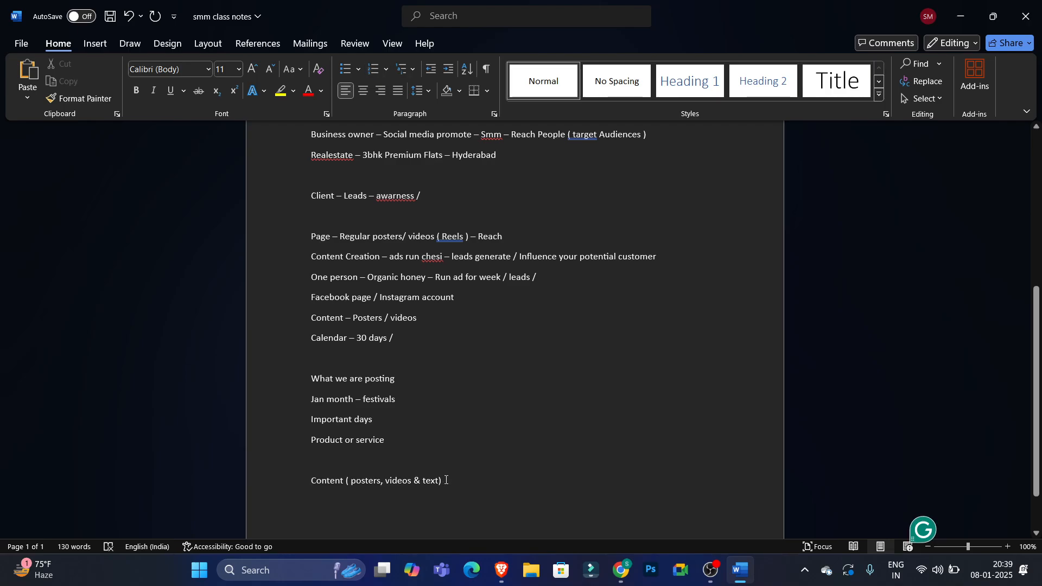
{"action": "key", "text": "Return"}
{"action": "type", "text": "Canva"}
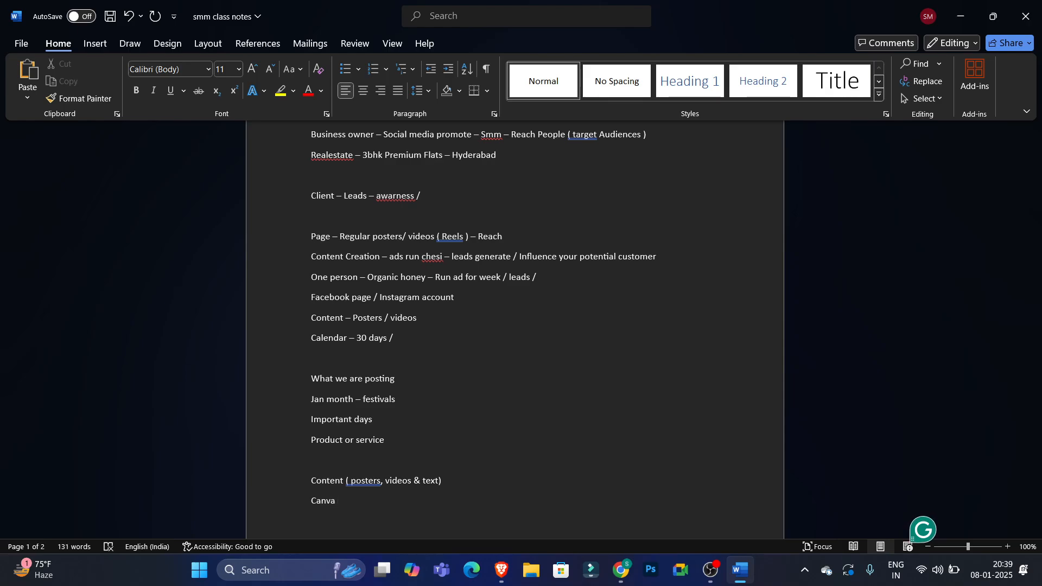
{"action": "type", "text": "+ A"}
{"action": "scroll", "coordinate": [449, 485], "scroll_direction": "down", "scroll_amount": 3}
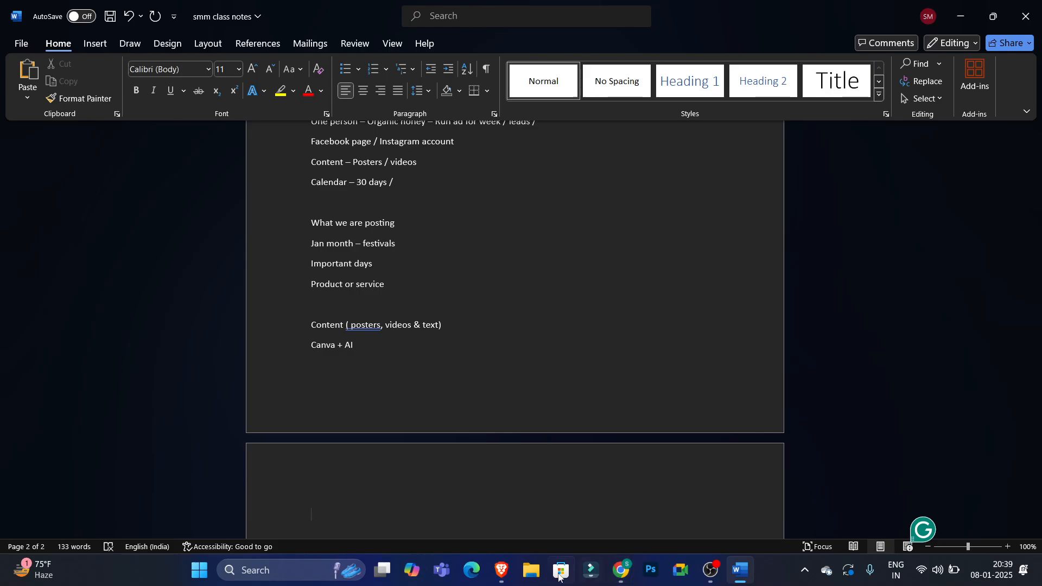
- Switch to Chrome, open Canva in a new tab and move the floating Meet window out of the way
{"action": "left_click", "coordinate": [622, 577]}
{"action": "left_click", "coordinate": [622, 577]}
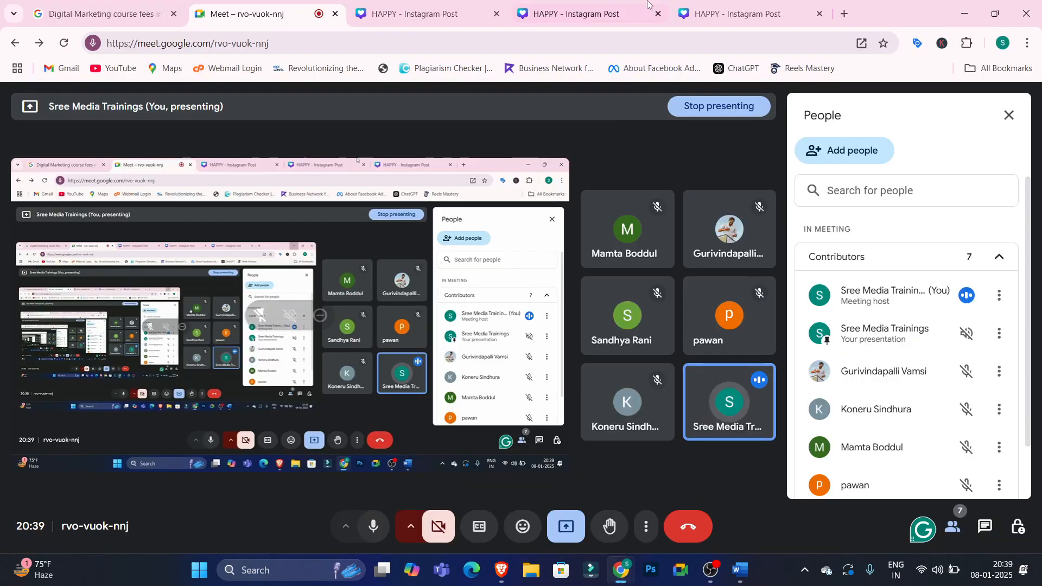
{"action": "left_click", "coordinate": [844, 17]}
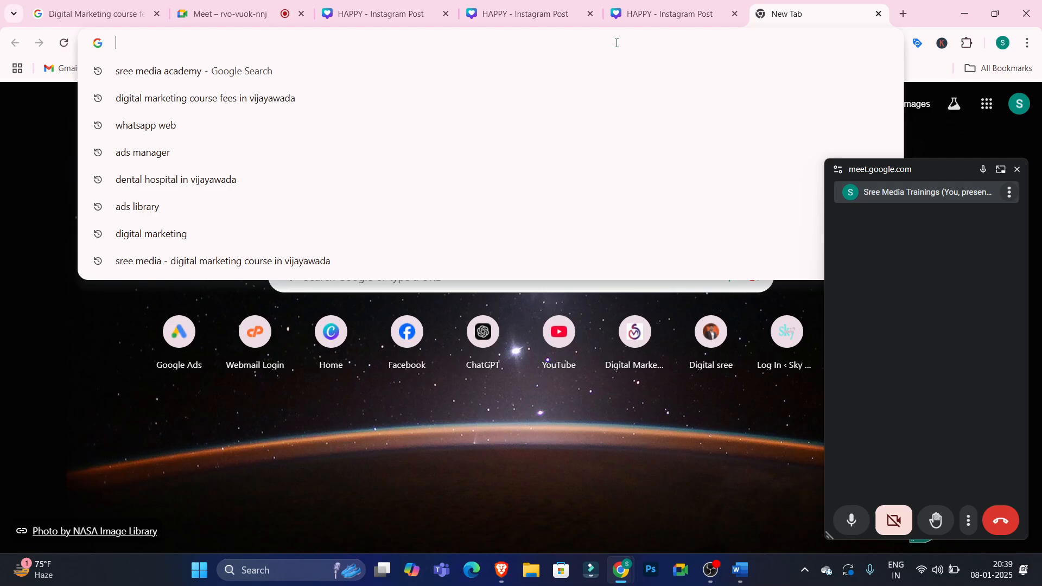
{"action": "type", "text": "ca"}
{"action": "key", "text": "Return"}
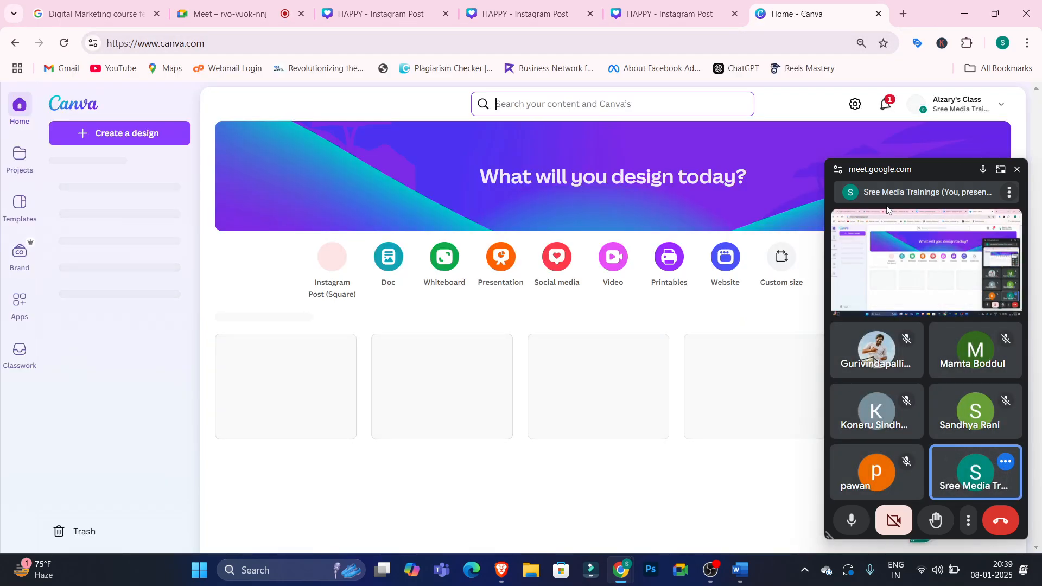
{"action": "left_click_drag", "start_coordinate": [959, 170], "coordinate": [964, 575]}
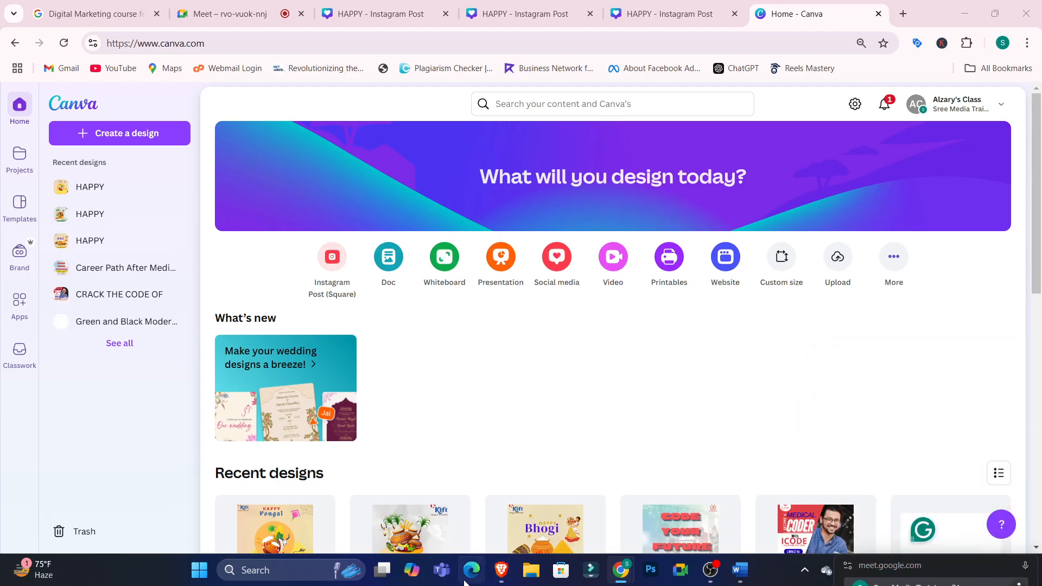
- Switch to Brave, close the WhatsApp tab and open Canva in a new tab
{"action": "left_click", "coordinate": [501, 570]}
{"action": "left_click", "coordinate": [500, 13]}
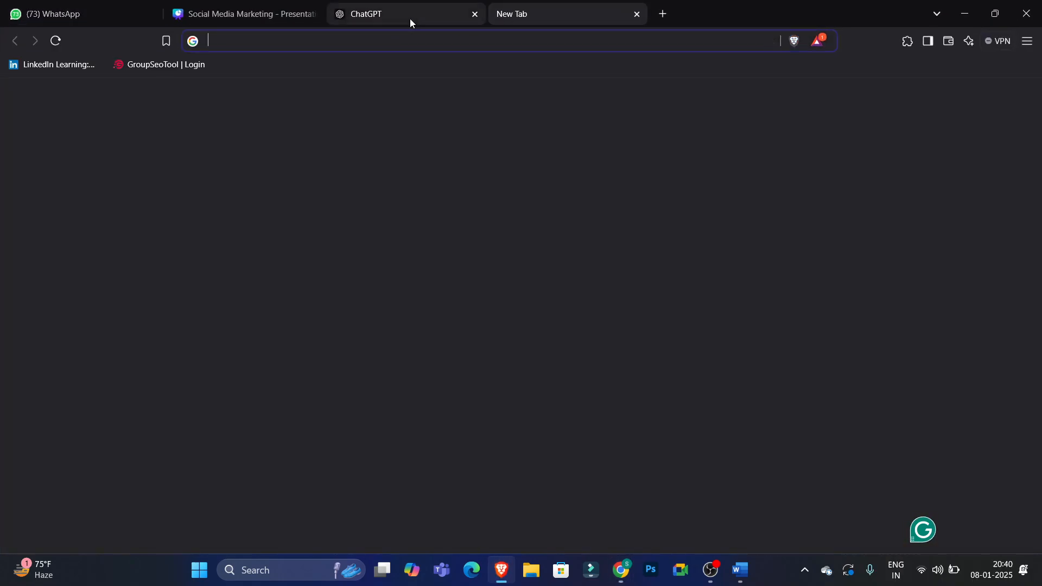
{"action": "left_click", "coordinate": [150, 14]}
{"action": "left_click", "coordinate": [219, 38]}
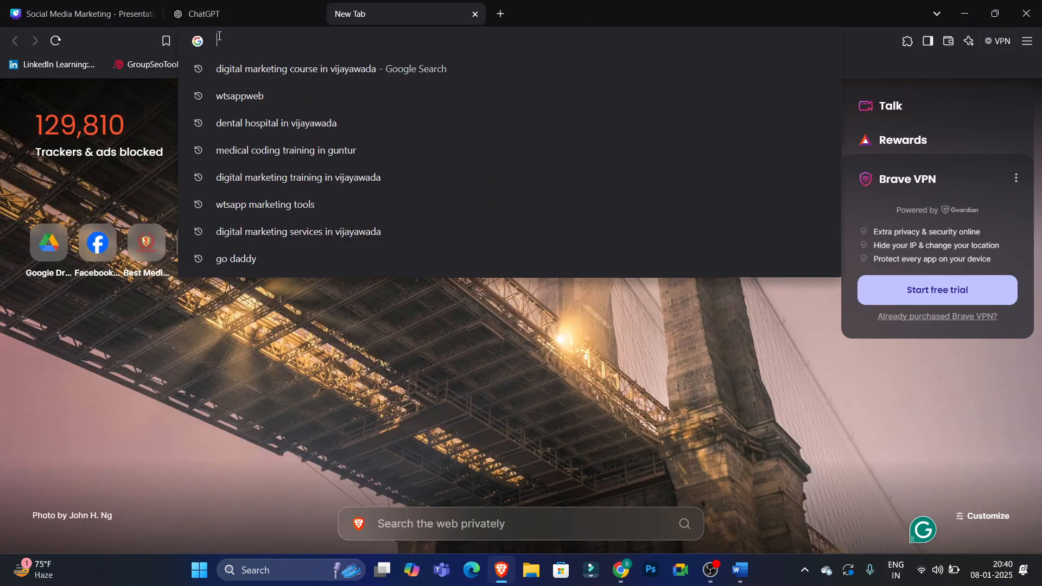
{"action": "type", "text": "ca"}
{"action": "key", "text": "Return"}
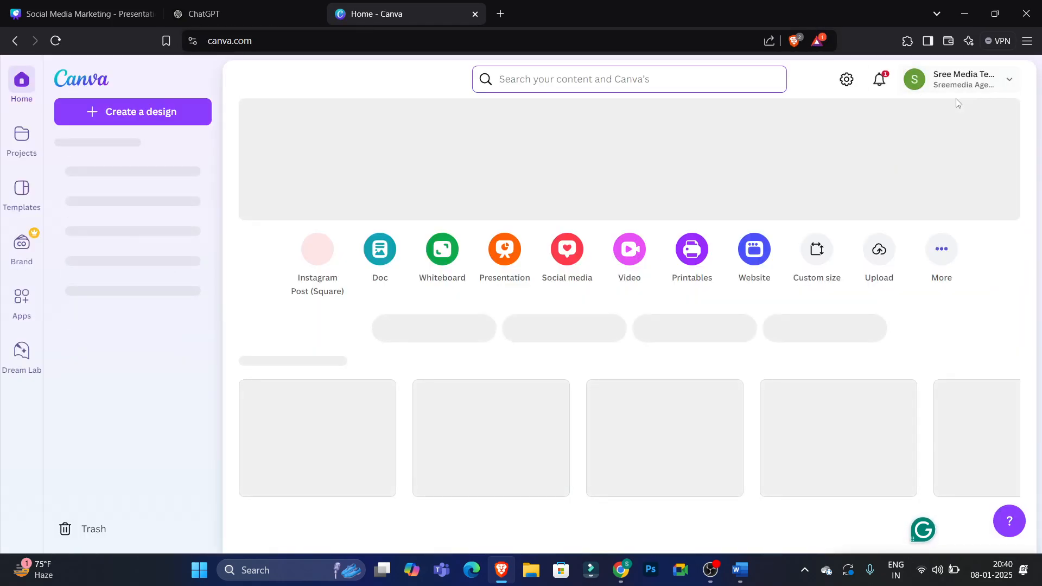
- Sign out of all Canva accounts from the account menu
{"action": "left_click", "coordinate": [948, 79]}
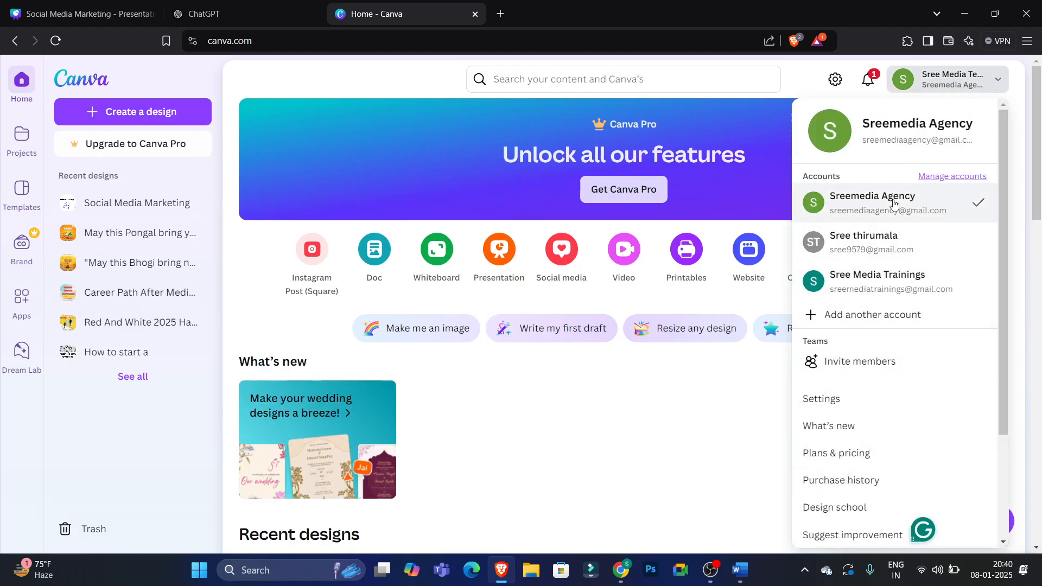
{"action": "scroll", "coordinate": [1004, 176], "scroll_direction": "down", "scroll_amount": 3}
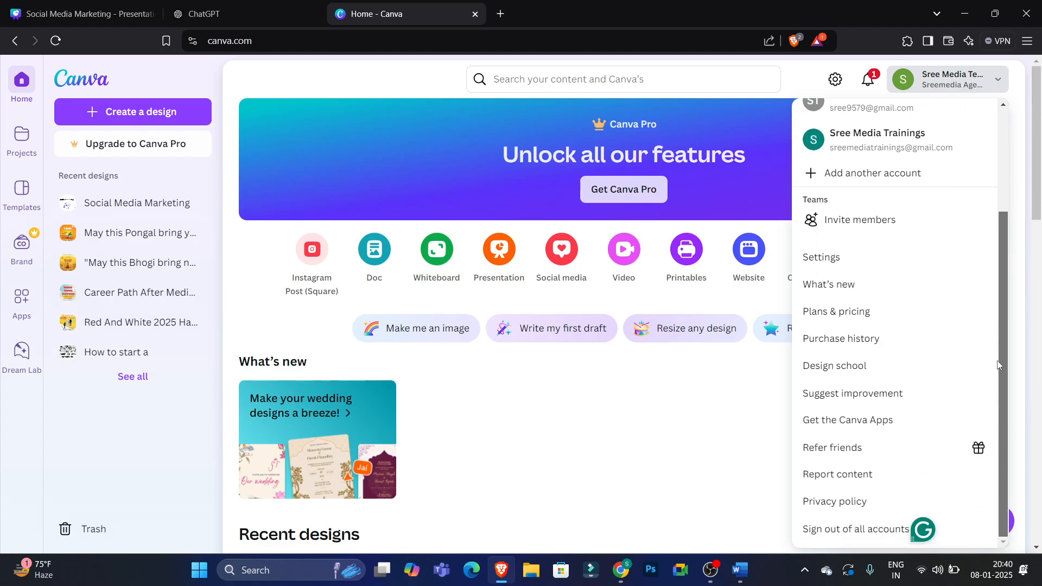
{"action": "left_click", "coordinate": [845, 529]}
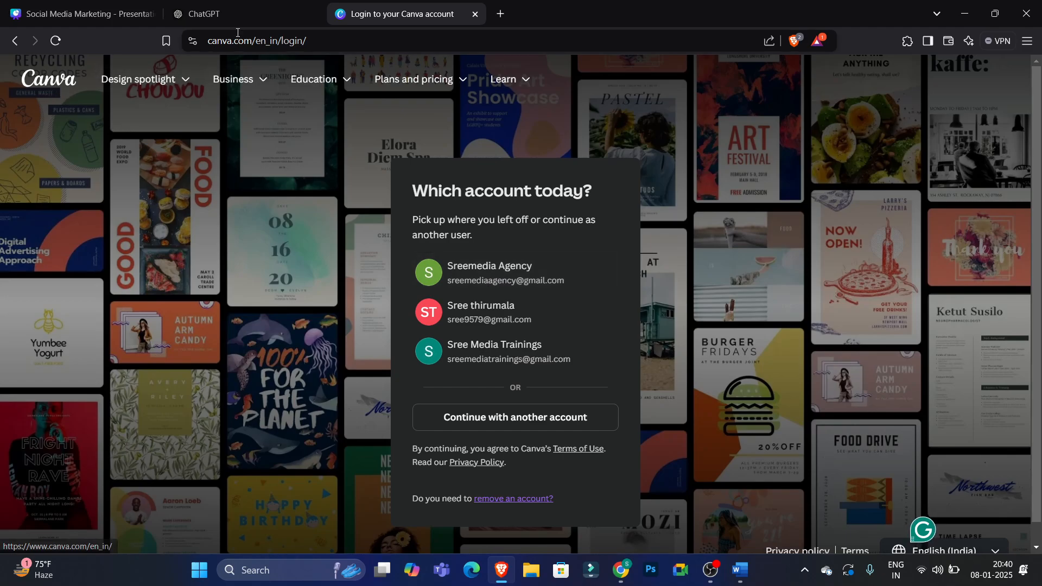
- Open Canva's public home page and examine the sign-up options for continuing with another account
{"action": "left_click_drag", "start_coordinate": [345, 41], "coordinate": [393, 40]}
{"action": "key", "text": "BackSpace"}
{"action": "key", "text": "Return"}
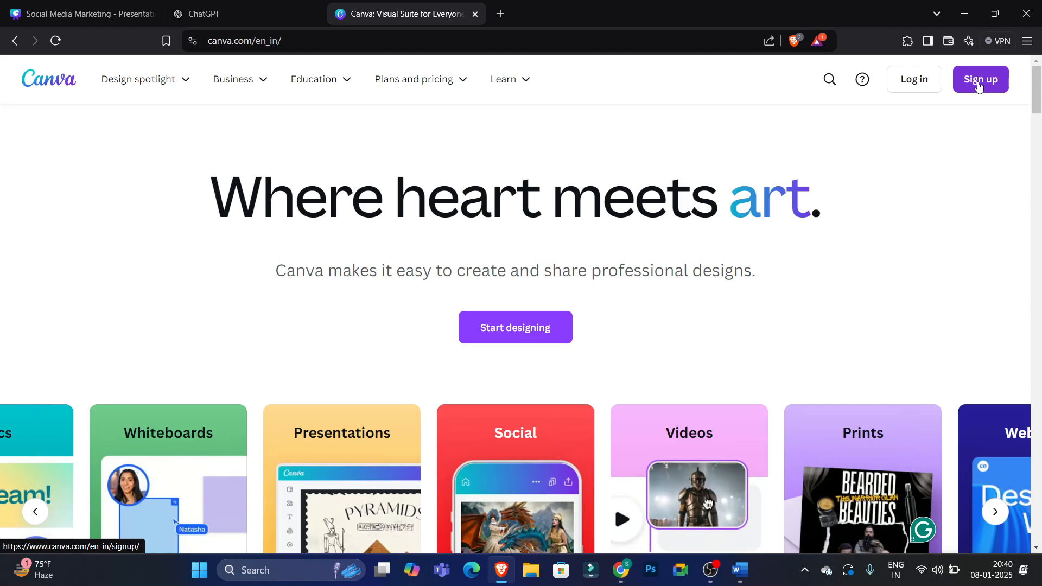
{"action": "left_click", "coordinate": [979, 84]}
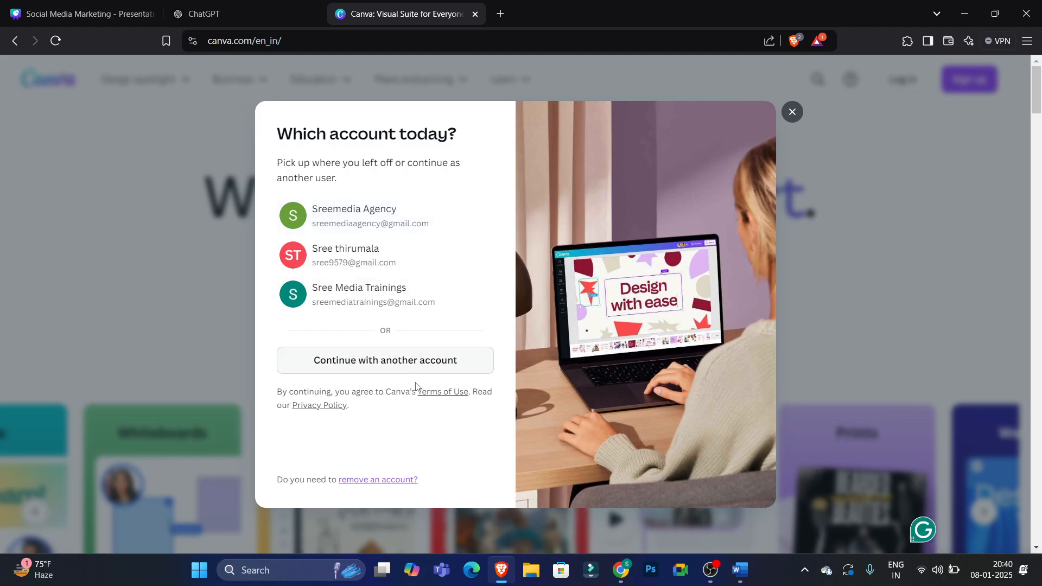
{"action": "left_click", "coordinate": [397, 369]}
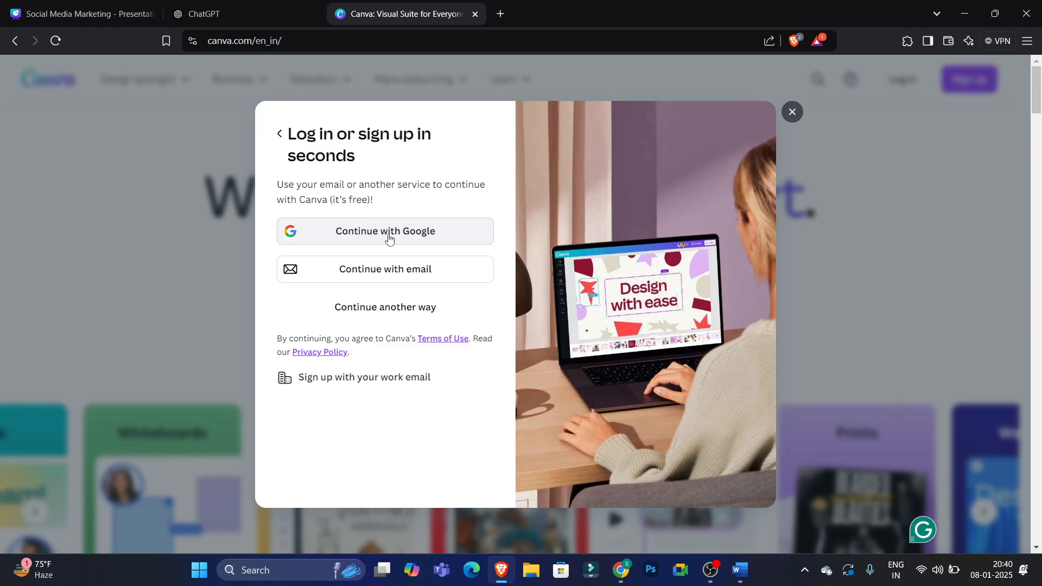
{"action": "left_click", "coordinate": [281, 134]}
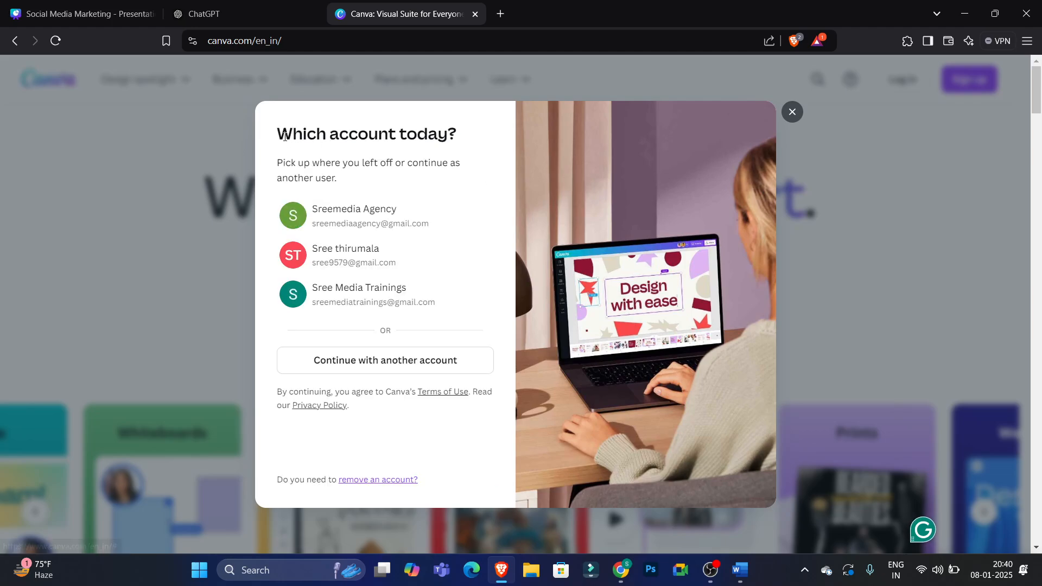
- Sign in to Canva with the Sreemedia Agency Google account and bring up the recent designs on the home page
{"action": "left_click", "coordinate": [378, 220]}
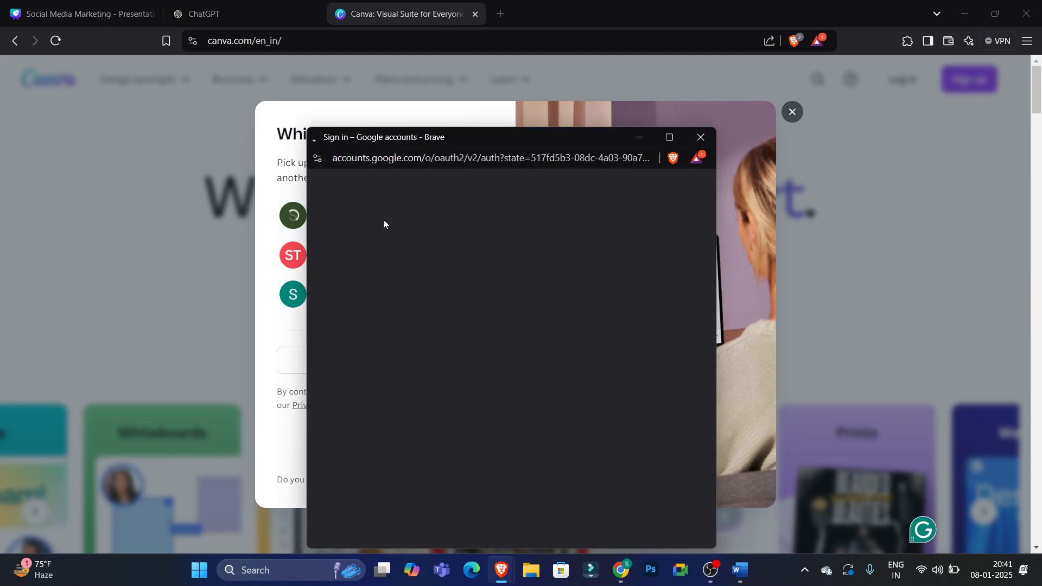
{"action": "left_click", "coordinate": [601, 265]}
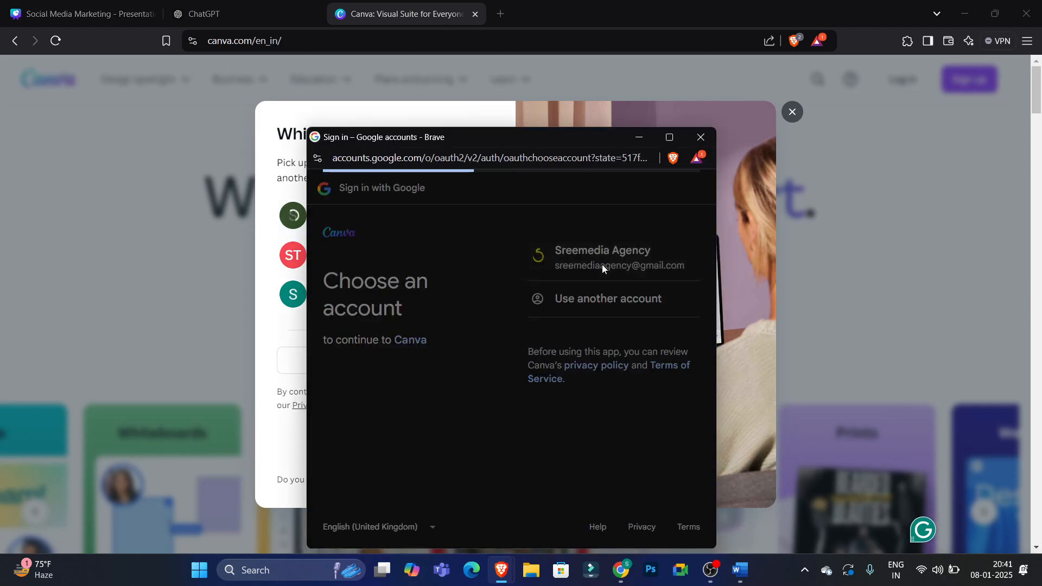
{"action": "left_click", "coordinate": [647, 389]}
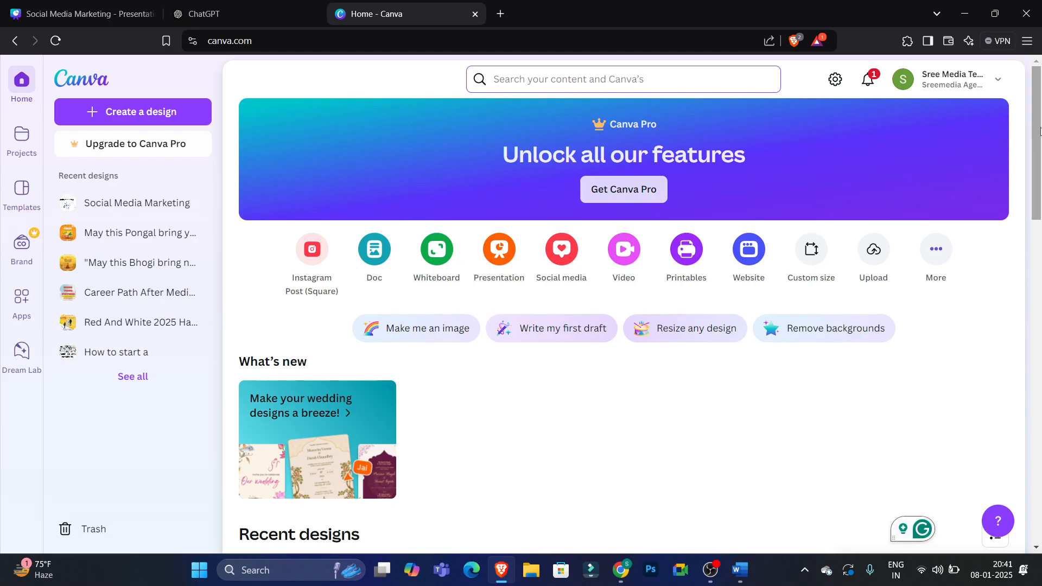
{"action": "scroll", "coordinate": [1034, 149], "scroll_direction": "down", "scroll_amount": 4}
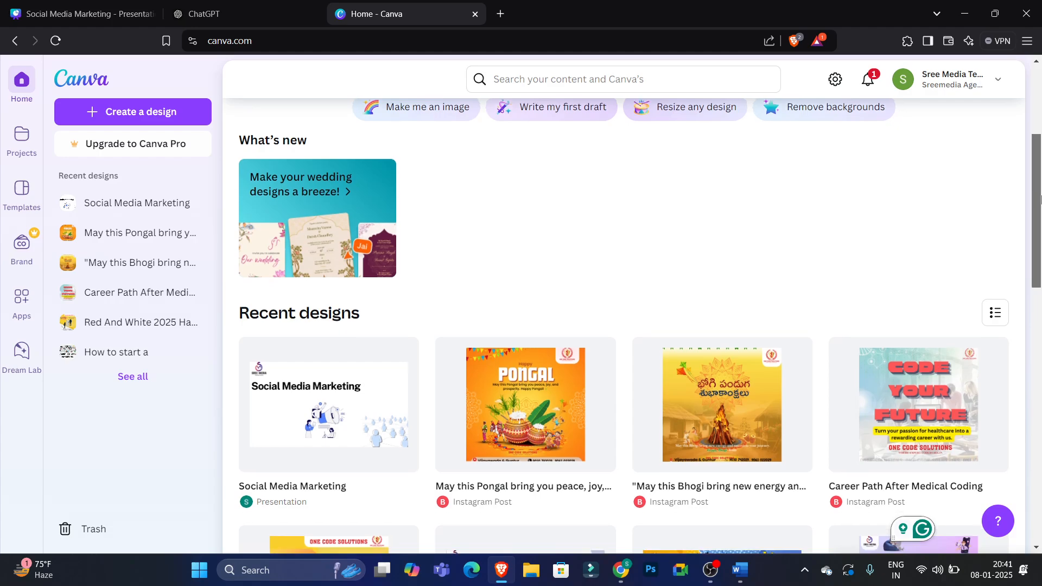
- Create a new Canva whiteboard and insert the recently used illustration of two people with a megaphone and news sheet
{"action": "left_click_drag", "start_coordinate": [1040, 198], "coordinate": [1040, 125]}
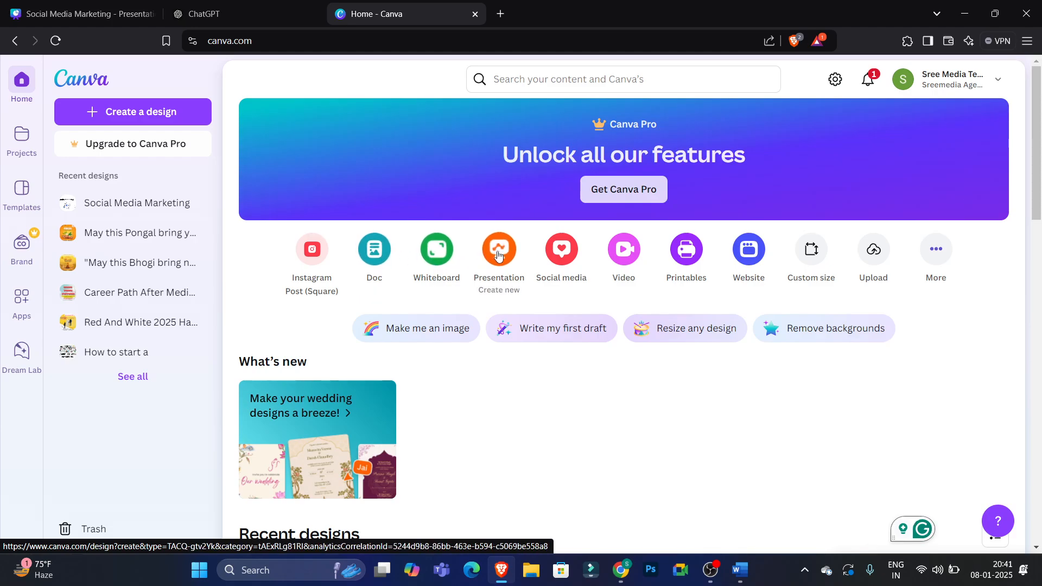
{"action": "left_click", "coordinate": [441, 253]}
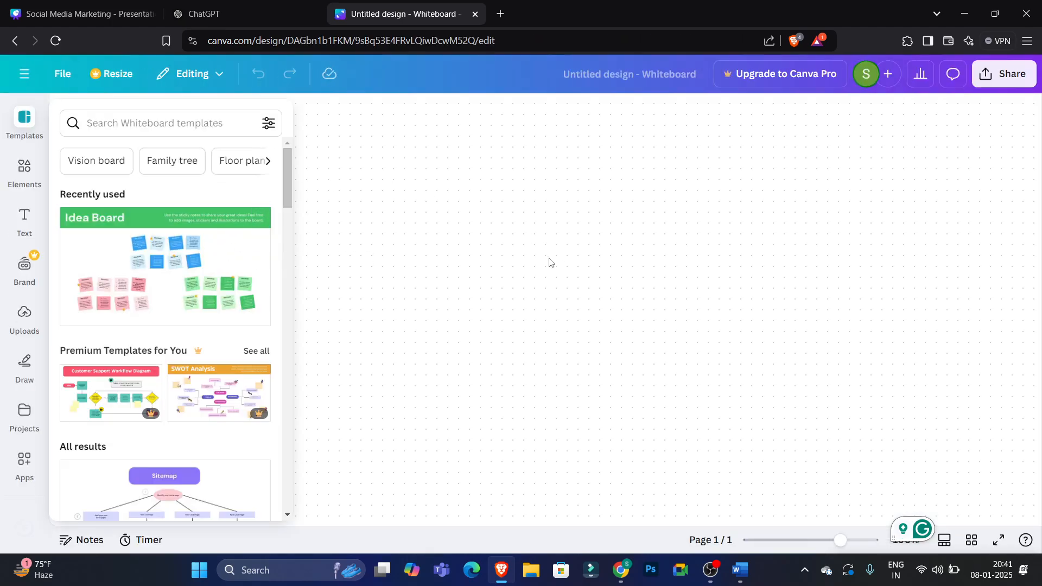
{"action": "left_click_drag", "start_coordinate": [520, 258], "coordinate": [609, 320]}
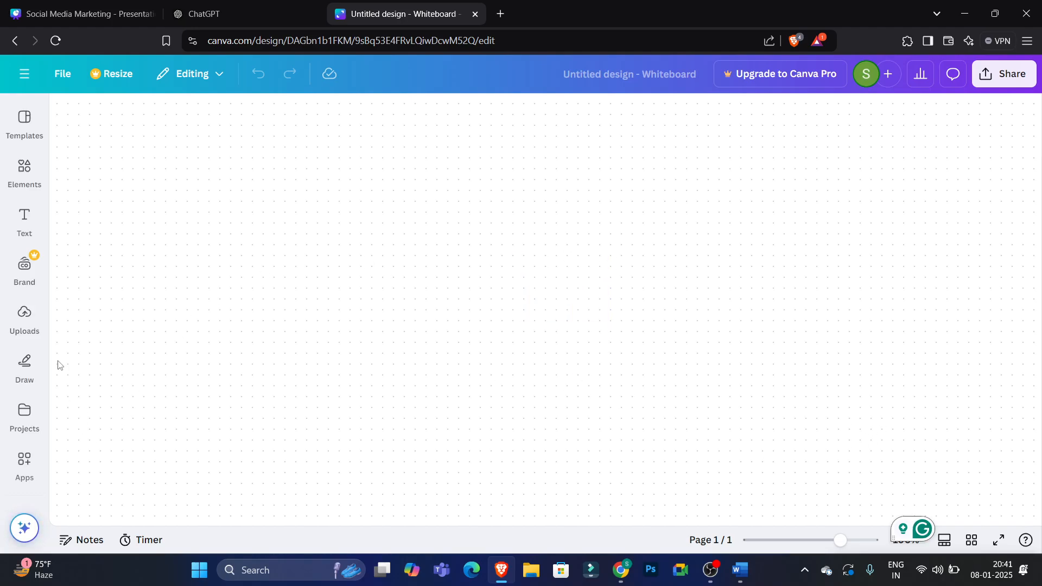
{"action": "left_click", "coordinate": [24, 171]}
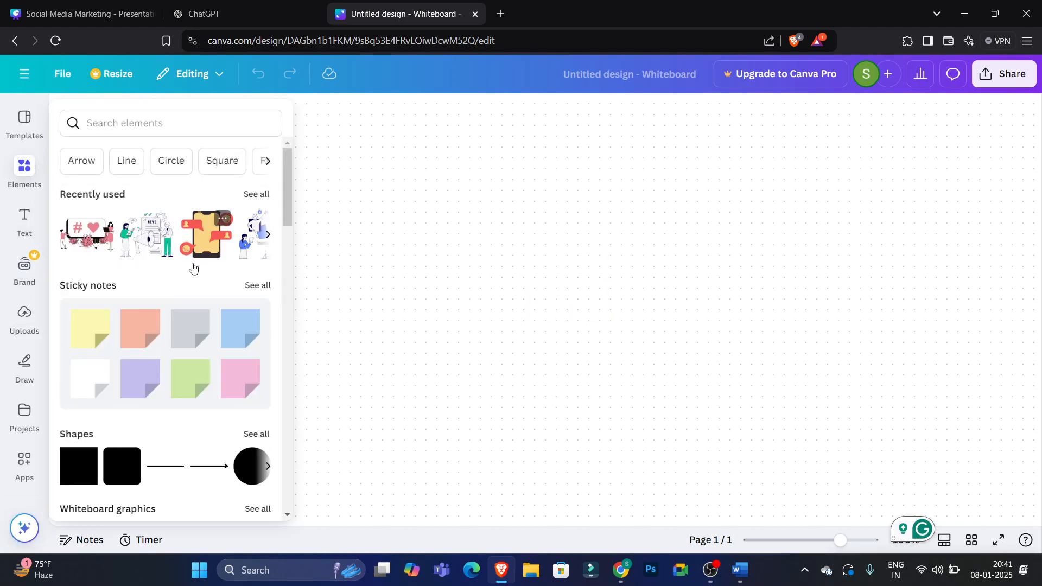
{"action": "left_click", "coordinate": [157, 265]}
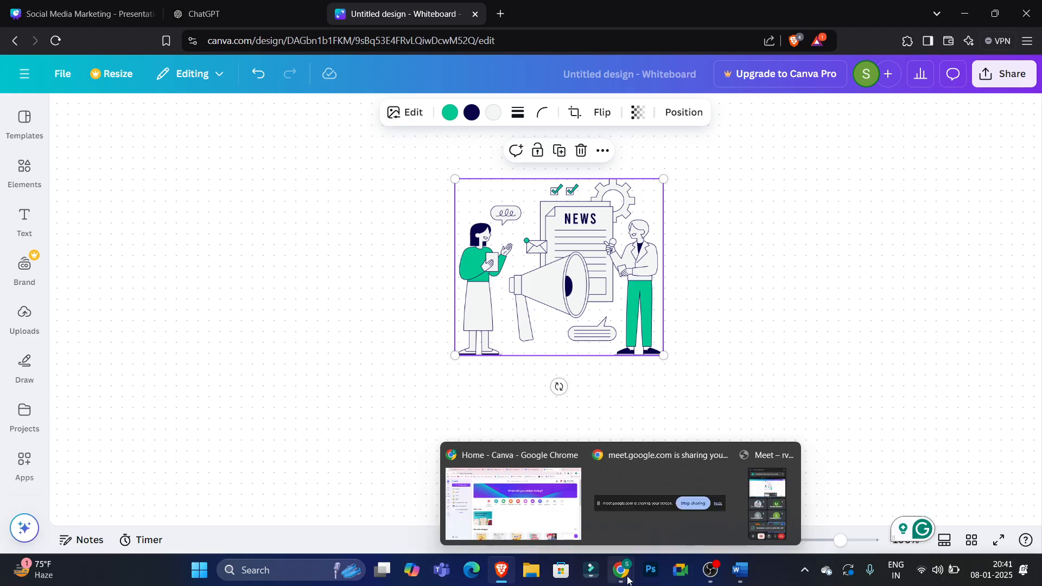
- Switch to the Google Meet call in Chrome and admit the participant waiting to join
{"action": "left_click", "coordinate": [668, 503]}
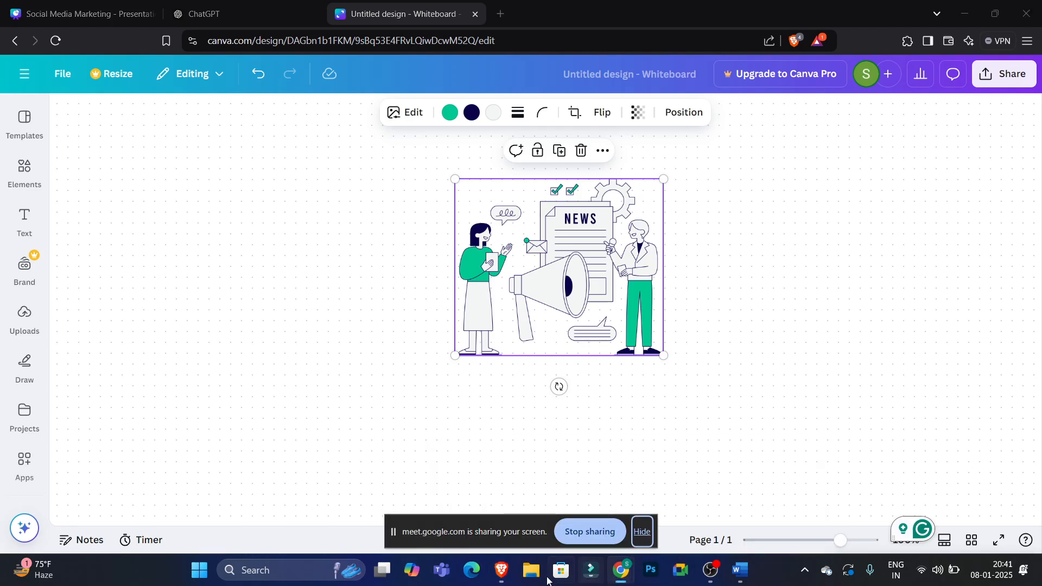
{"action": "left_click", "coordinate": [505, 579]}
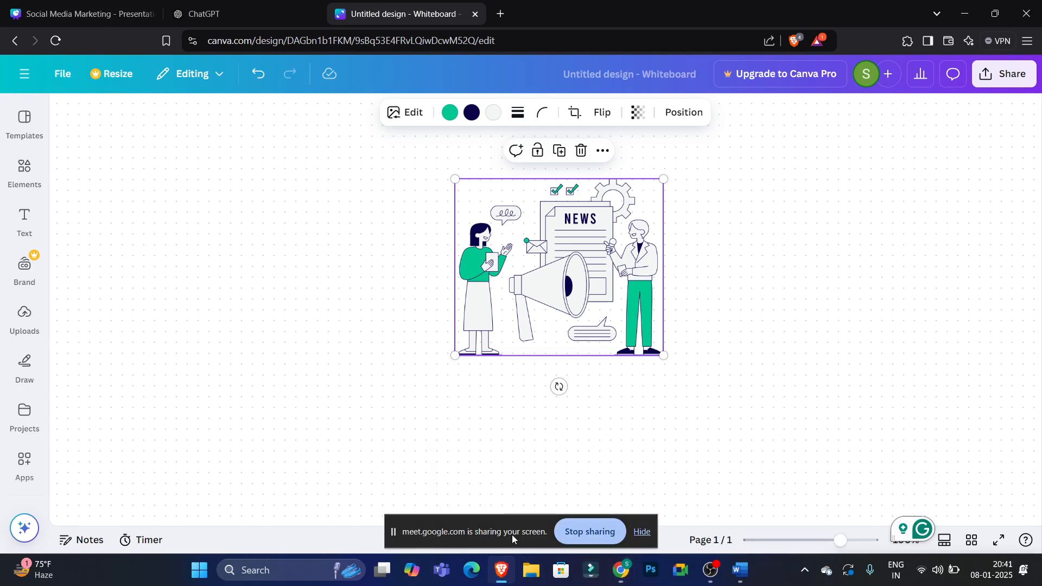
{"action": "left_click", "coordinate": [622, 570]}
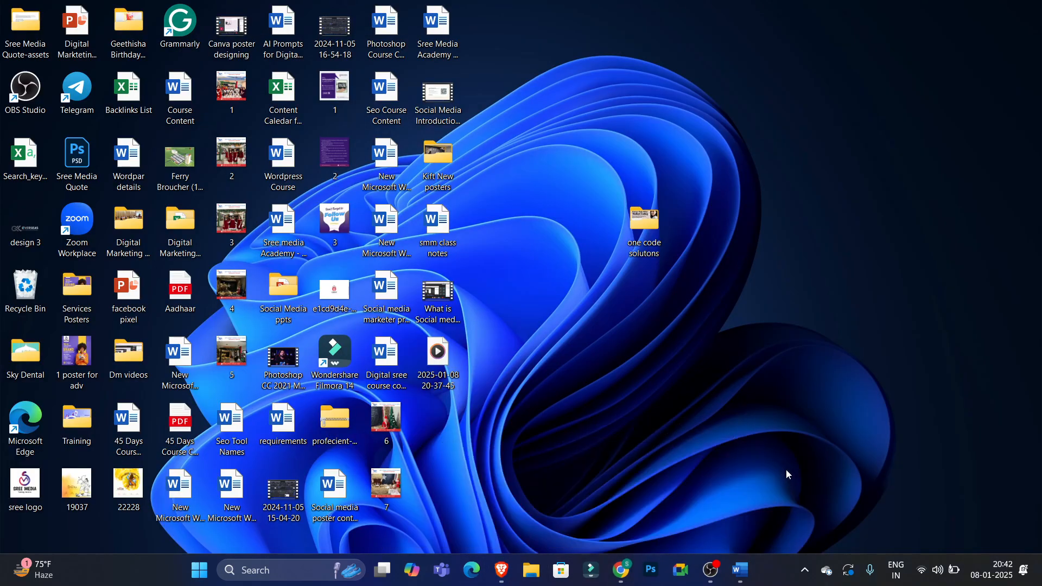
{"action": "left_click", "coordinate": [784, 472]}
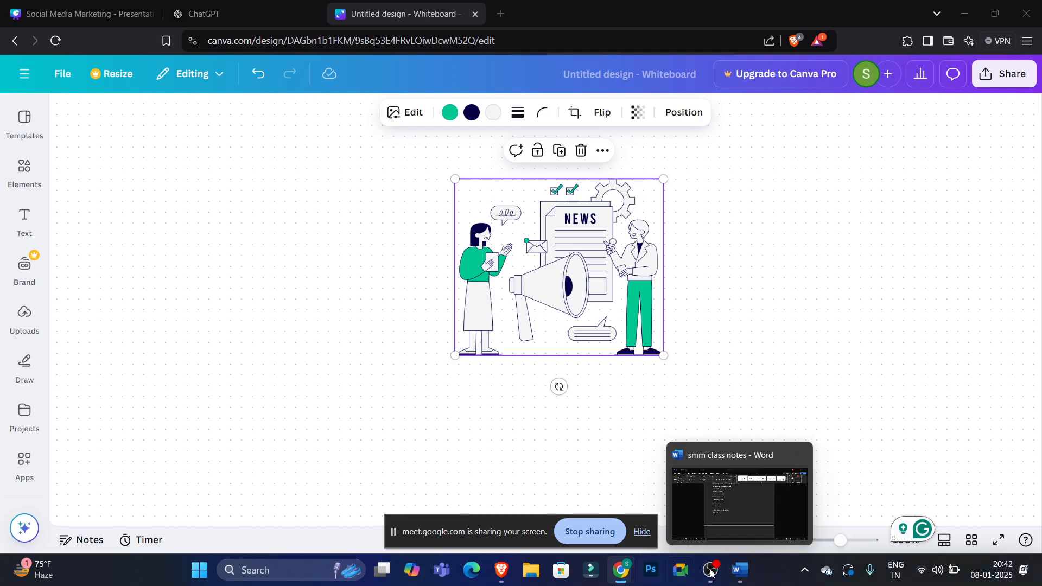
{"action": "mouse_move", "coordinate": [628, 580]}
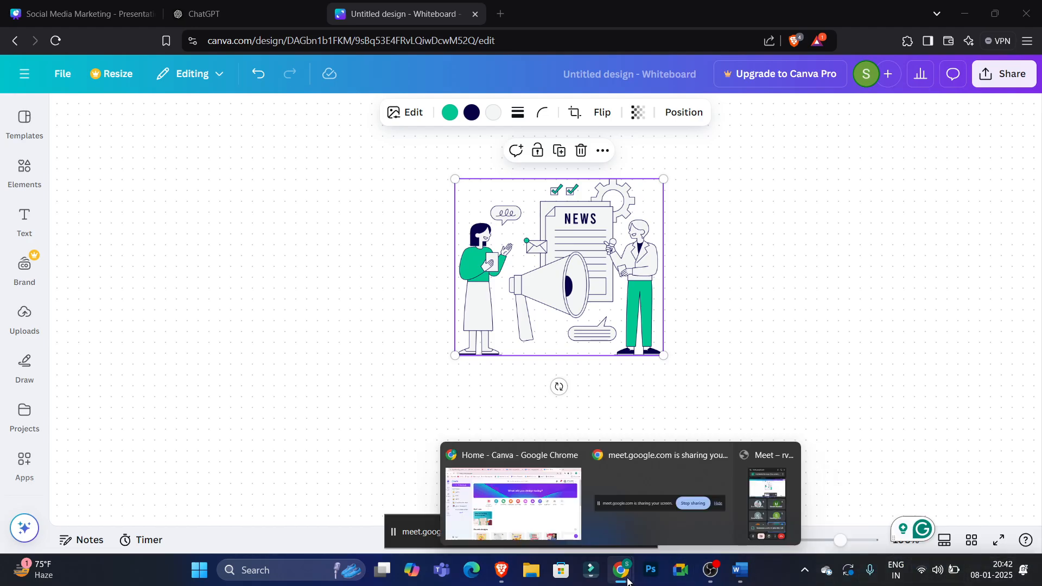
{"action": "left_click", "coordinate": [545, 513]}
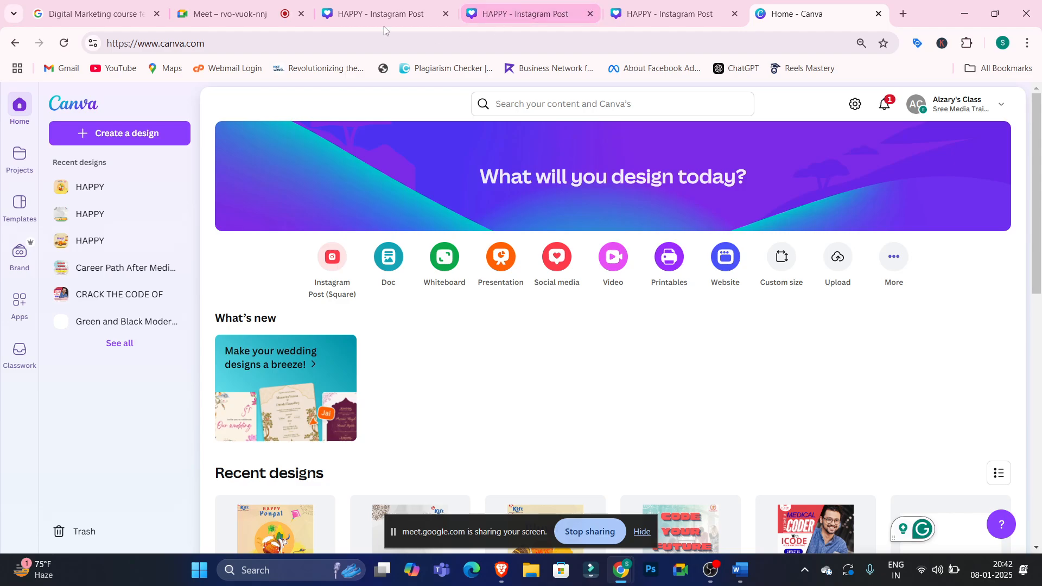
{"action": "left_click", "coordinate": [228, 14]}
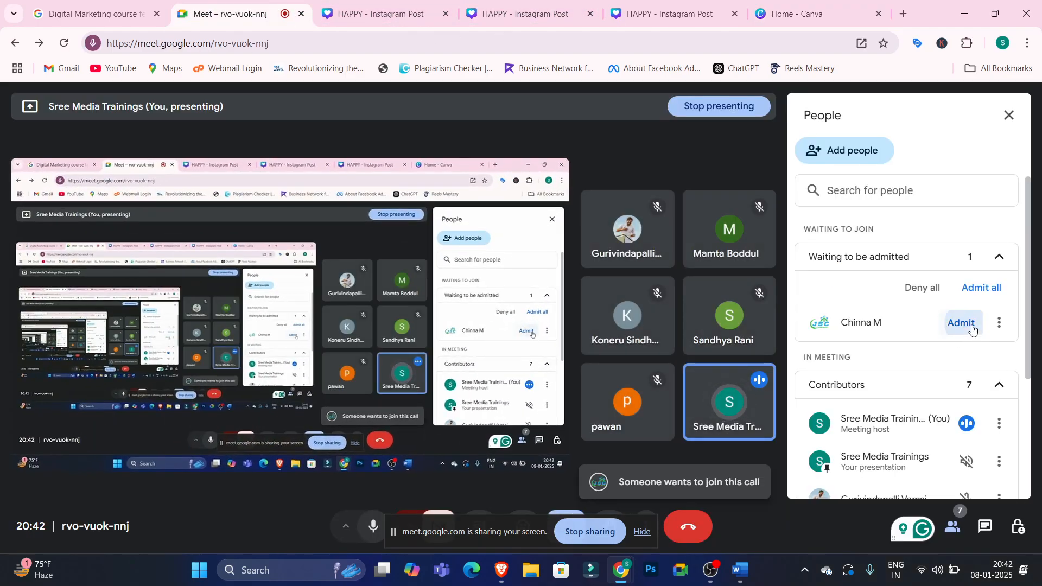
{"action": "left_click", "coordinate": [960, 324]}
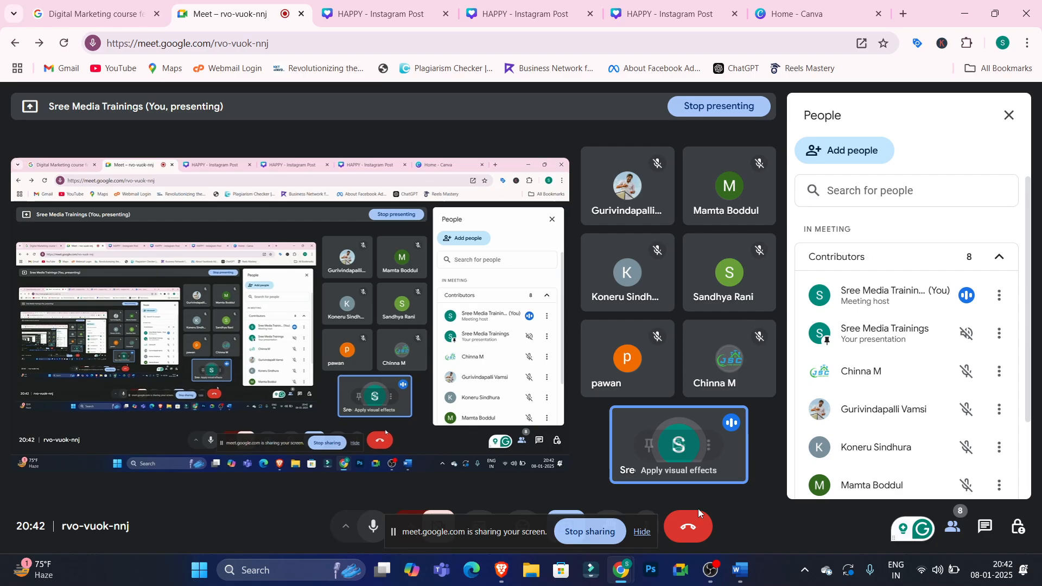
- Switch to the smm class notes in Word and select the word "posters" in the content line
{"action": "left_click", "coordinate": [733, 568]}
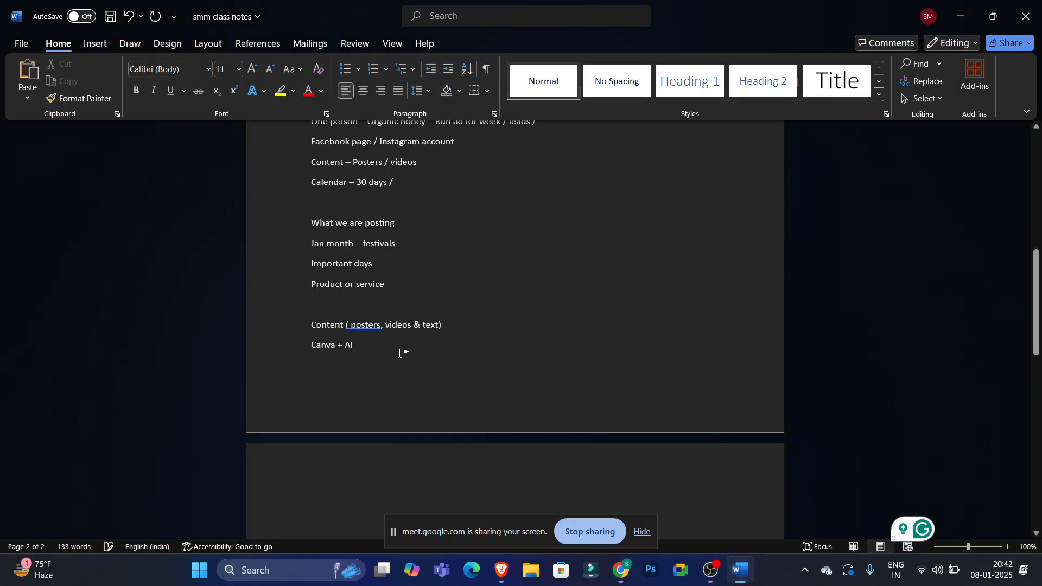
{"action": "left_click_drag", "start_coordinate": [384, 326], "coordinate": [351, 325]}
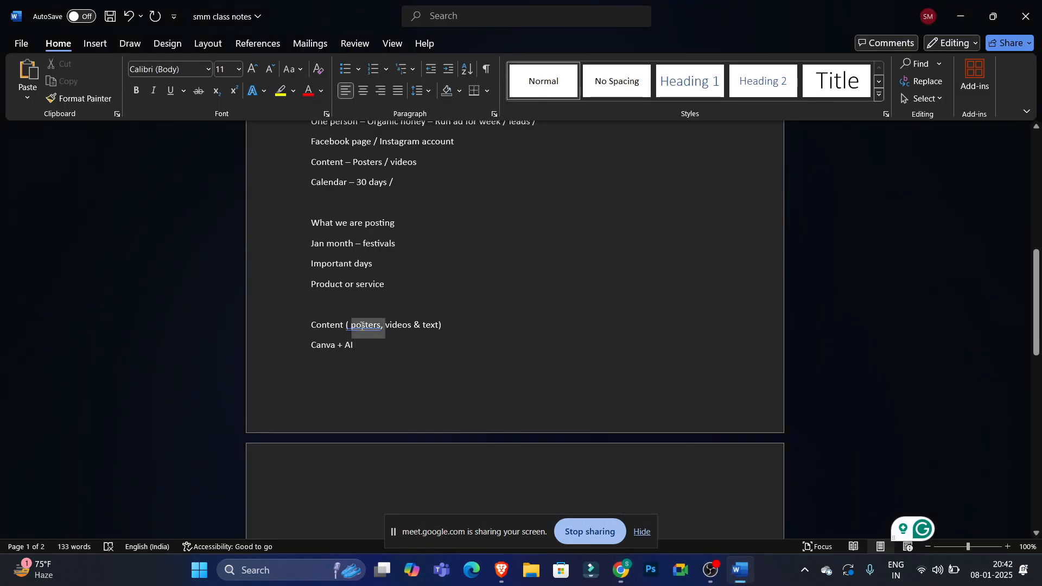
- Return to Brave, open Pinterest in a new tab and browse its home feed
{"action": "mouse_move", "coordinate": [502, 577]}
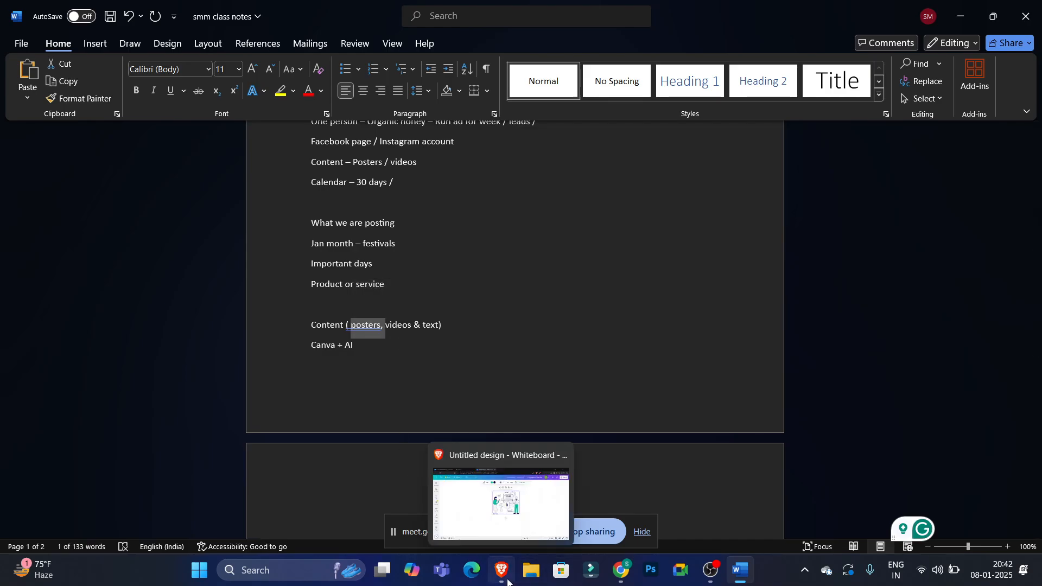
{"action": "left_click", "coordinate": [500, 505]}
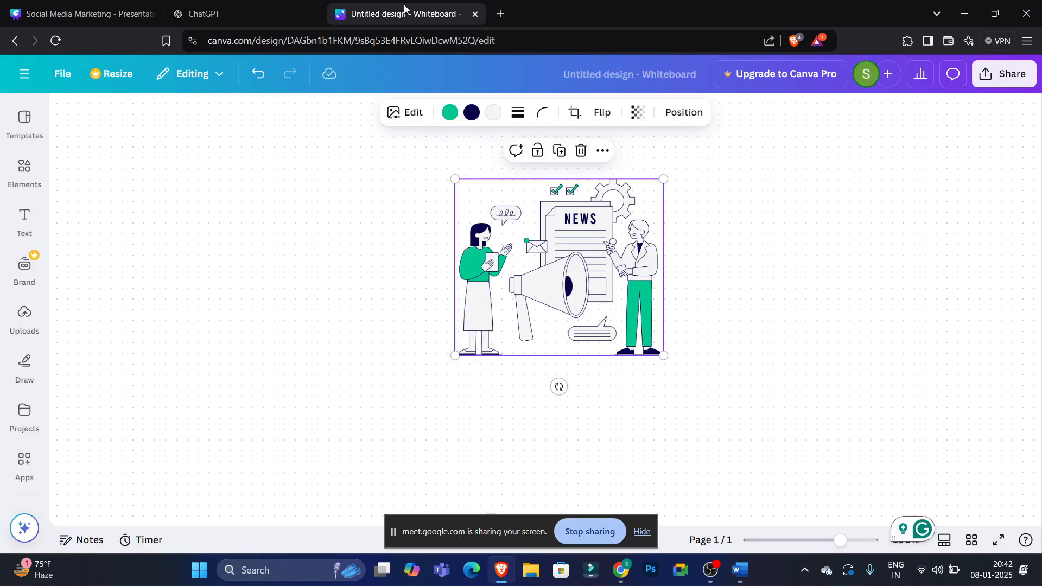
{"action": "left_click", "coordinate": [501, 15]}
{"action": "left_click", "coordinate": [434, 42]}
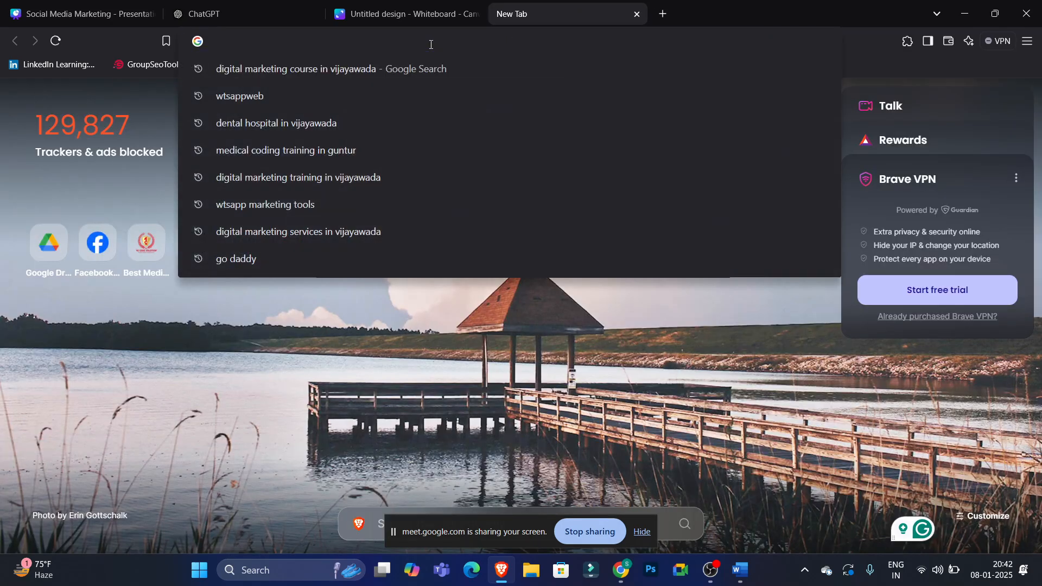
{"action": "type", "text": "pinters"}
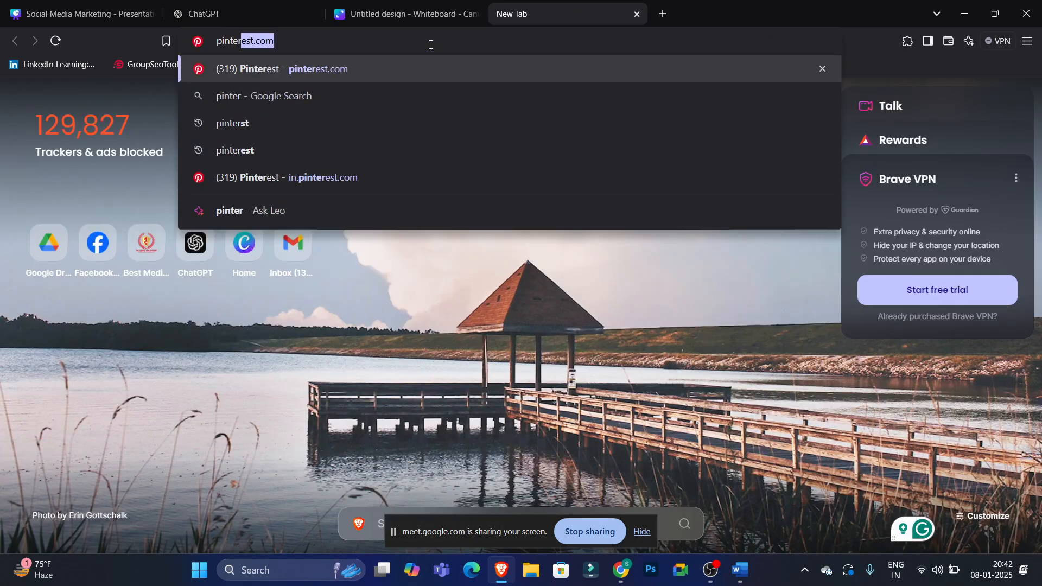
{"action": "type", "text": "es"}
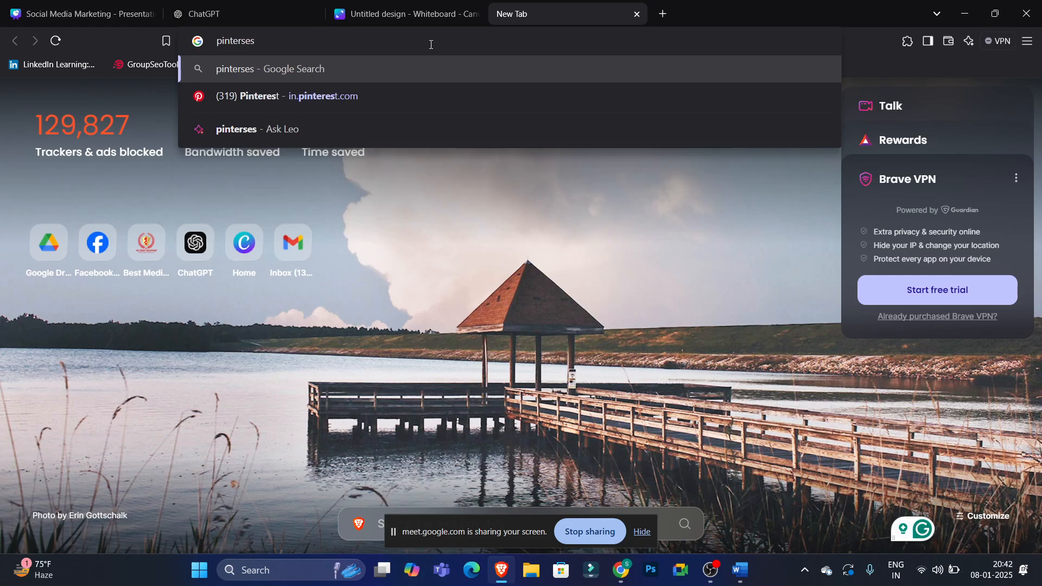
{"action": "key", "text": "BackSpace"}
{"action": "key", "text": "BackSpace"}
{"action": "key", "text": "BackSpace"}
{"action": "type", "text": "est"}
{"action": "key", "text": "Return"}
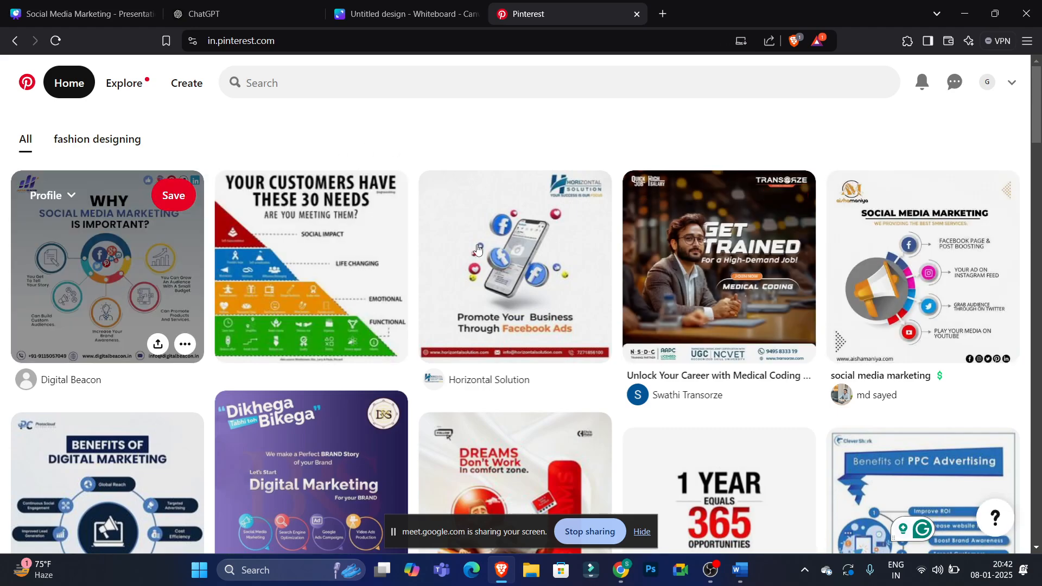
{"action": "mouse_move", "coordinate": [1040, 112]}
{"action": "left_mouse_down"}
{"action": "mouse_move", "coordinate": [1040, 310]}
{"action": "mouse_move", "coordinate": [1041, 98]}
{"action": "left_mouse_up"}
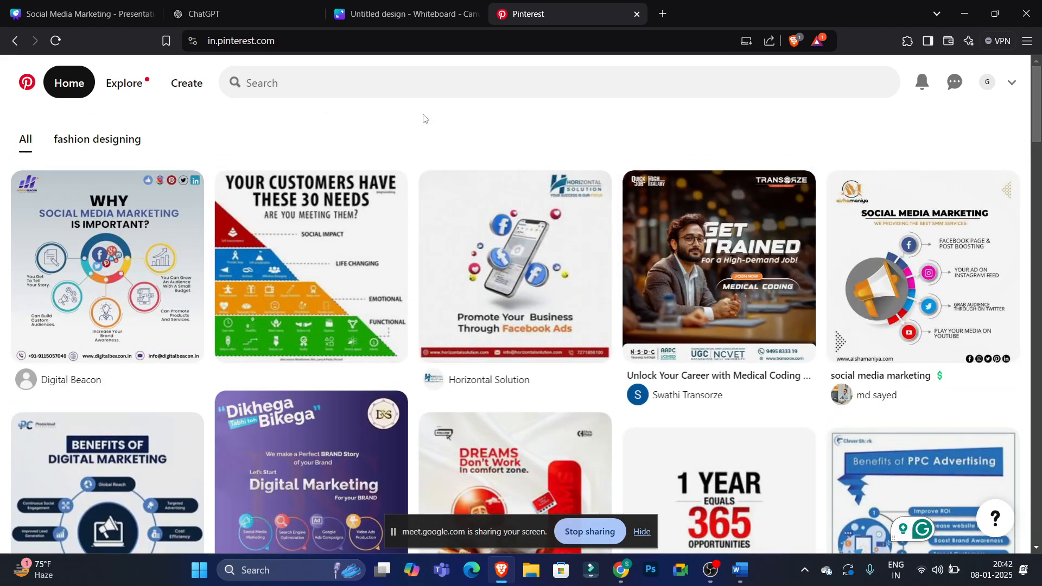
- Search Pinterest for "internet" and look through the resulting pins
{"action": "left_click", "coordinate": [342, 88]}
{"action": "type", "text": "internet"}
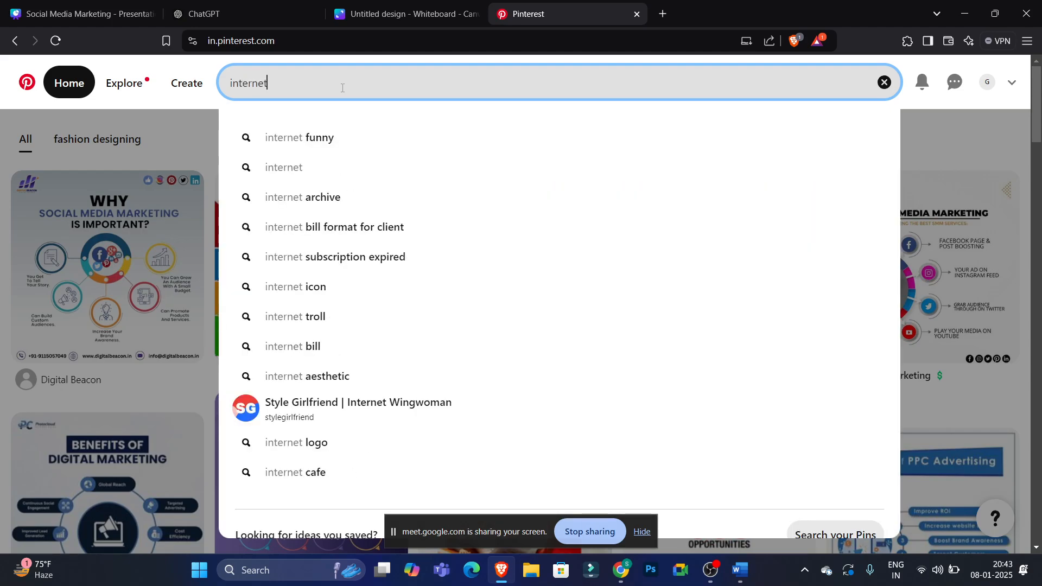
{"action": "key", "text": "Return"}
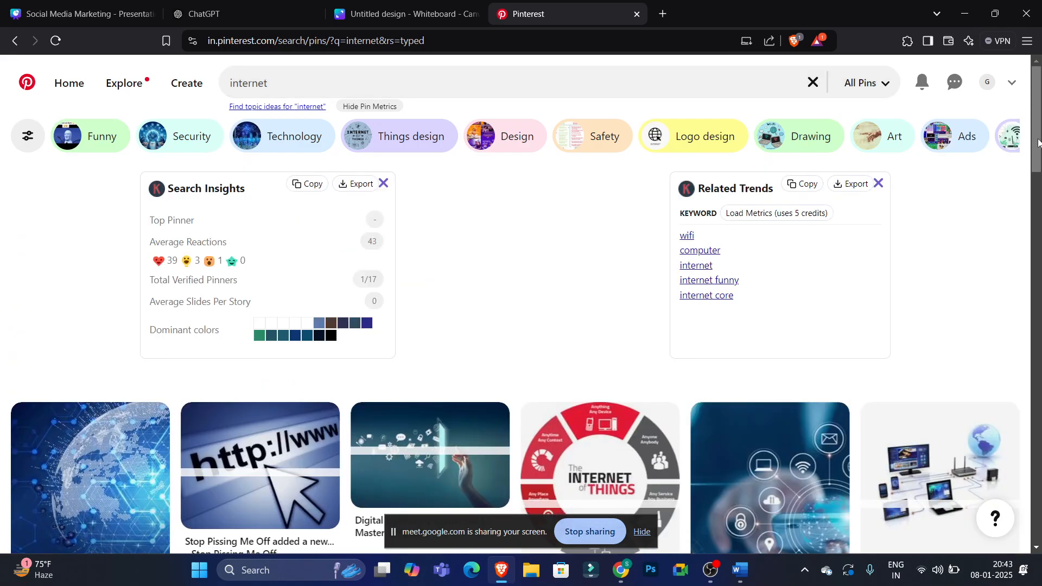
{"action": "left_click_drag", "start_coordinate": [1038, 142], "coordinate": [1039, 106]}
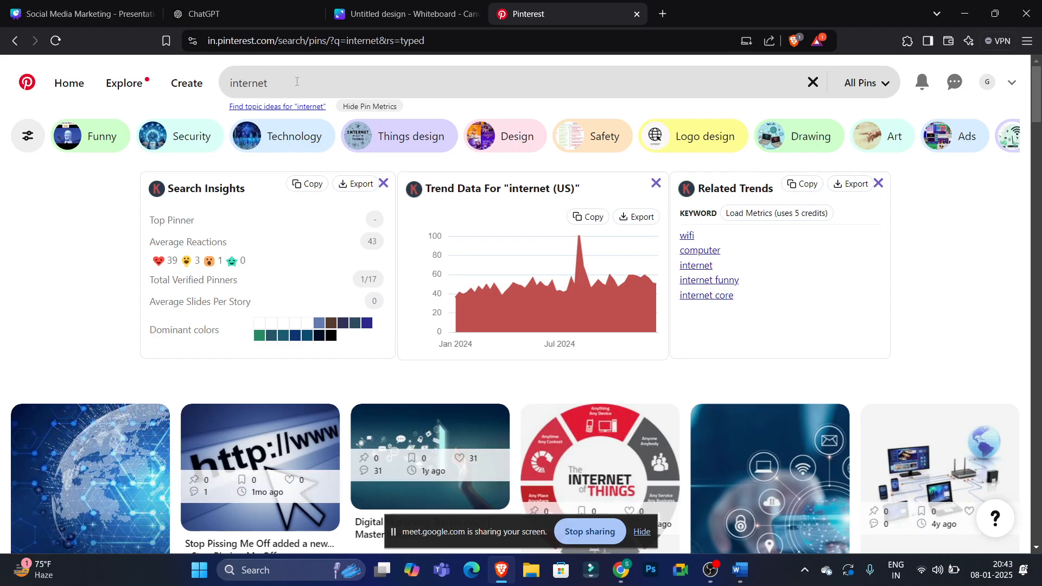
- Replace the Pinterest search with "carpenter" and look through the resulting pins
{"action": "left_click_drag", "start_coordinate": [297, 82], "coordinate": [223, 86]}
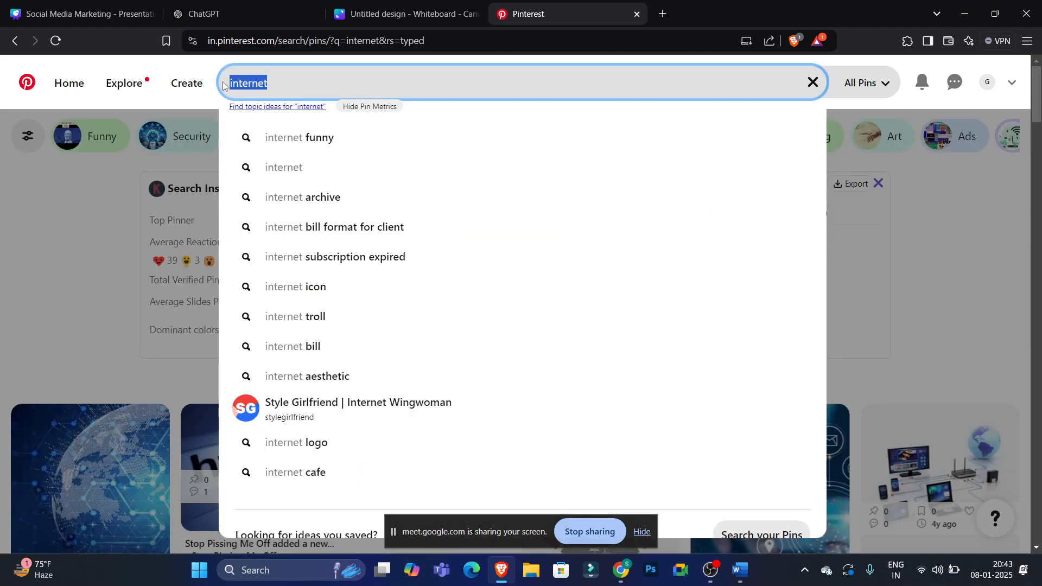
{"action": "key", "text": "BackSpace"}
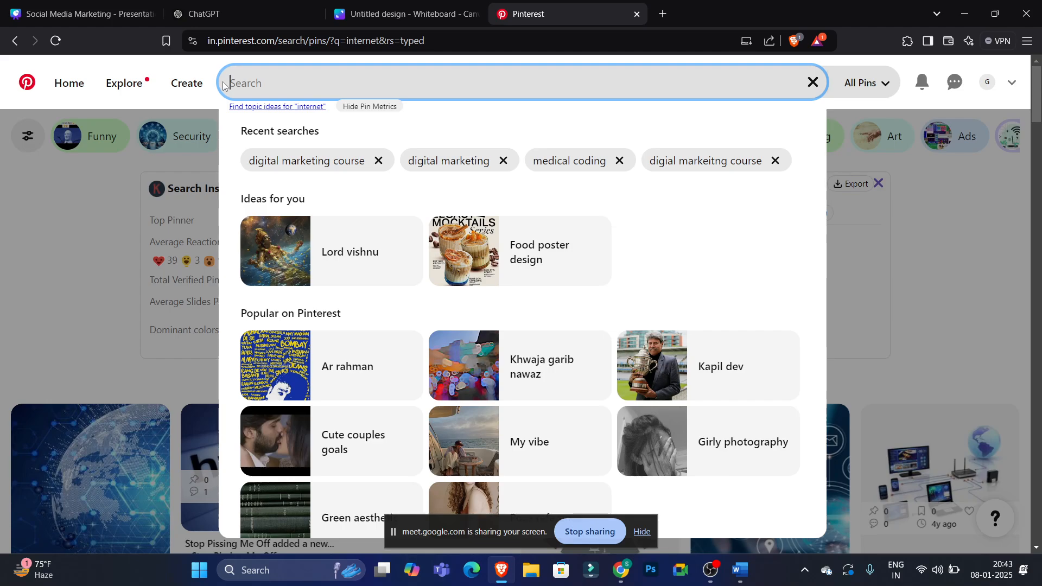
{"action": "type", "text": "carpe"}
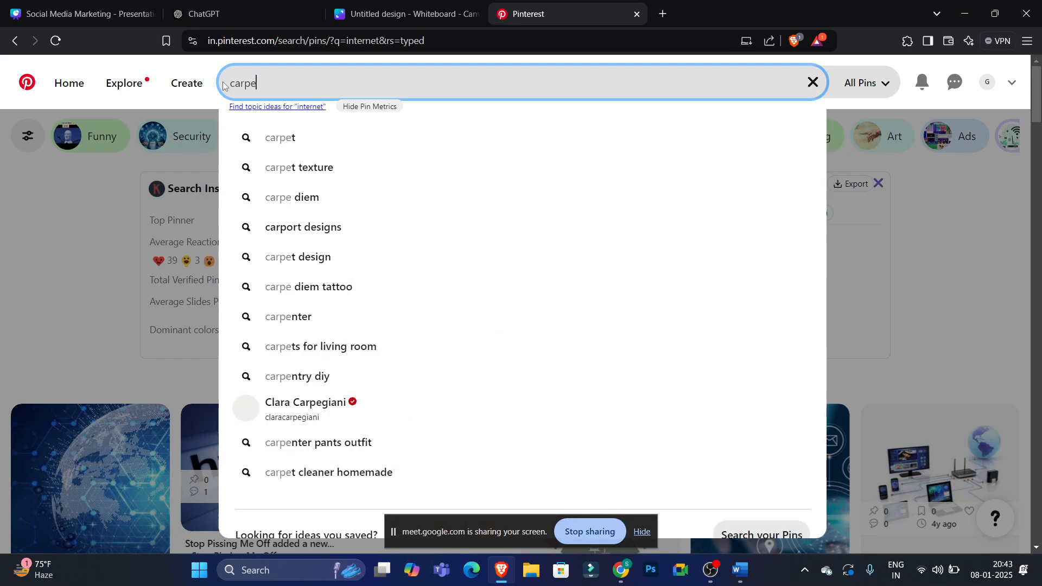
{"action": "type", "text": "nter"}
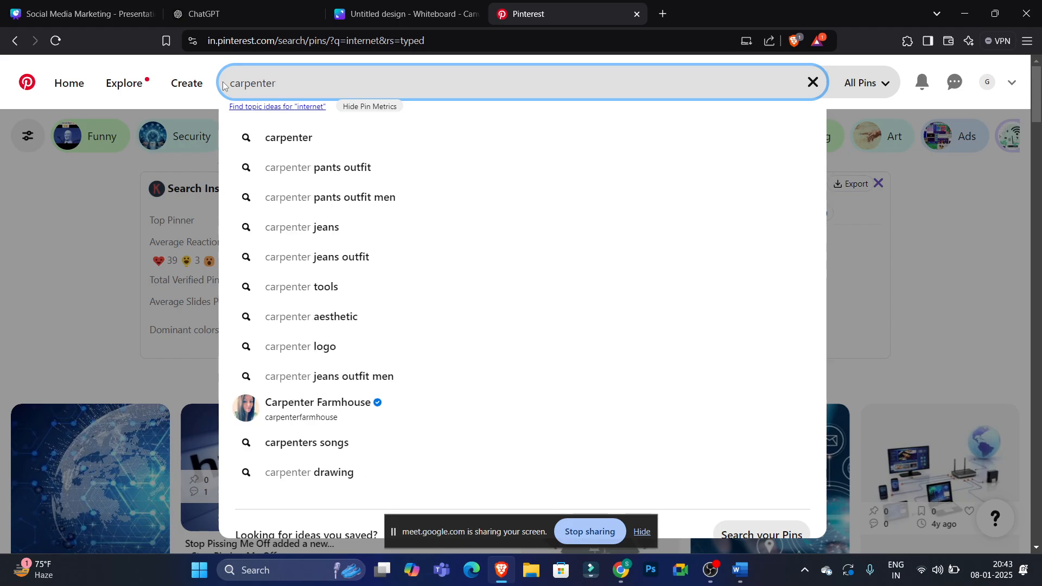
{"action": "key", "text": "Return"}
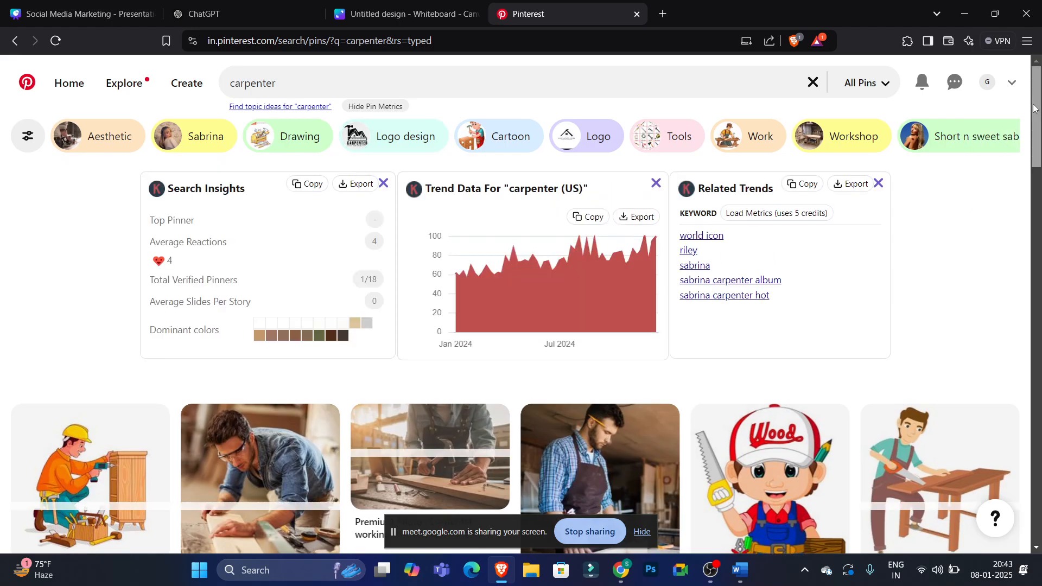
{"action": "left_click_drag", "start_coordinate": [1035, 108], "coordinate": [1037, 156]}
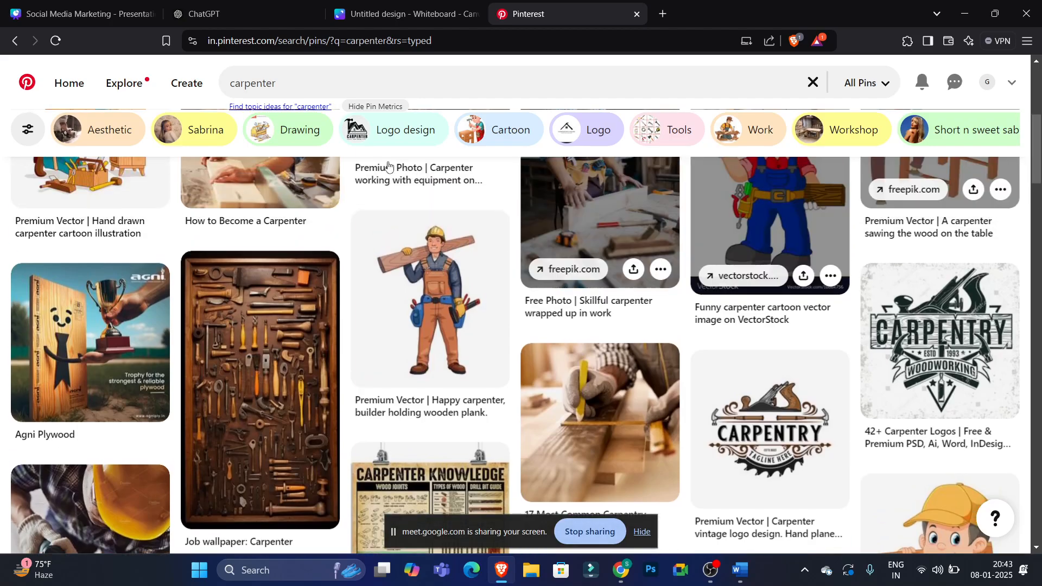
- Refine the Pinterest search to "carpenter services posters for social media" and browse the poster designs
{"action": "left_click", "coordinate": [293, 82]}
{"action": "type", "text": "servie"}
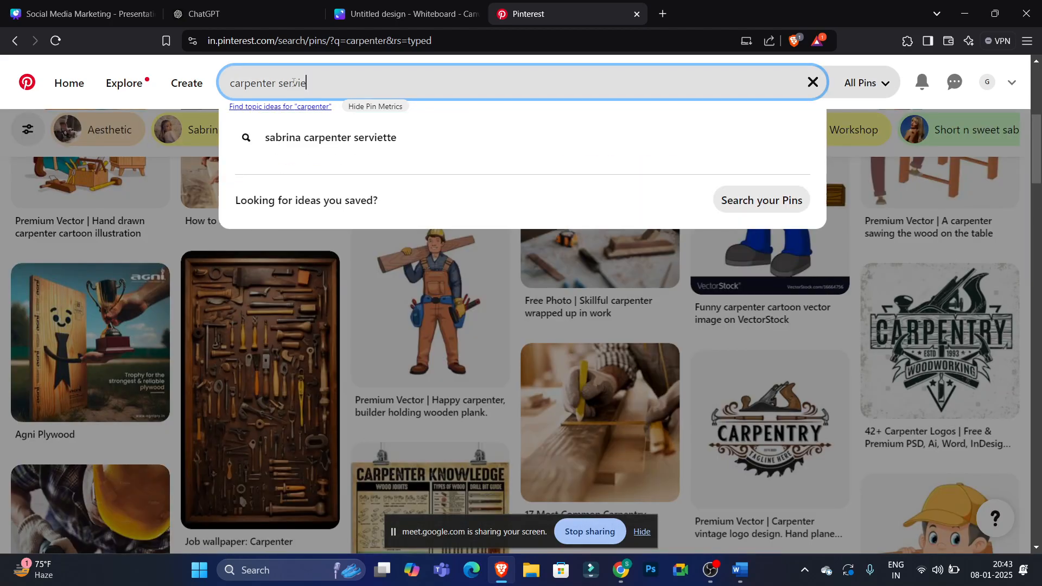
{"action": "type", "text": "es posters for social media"}
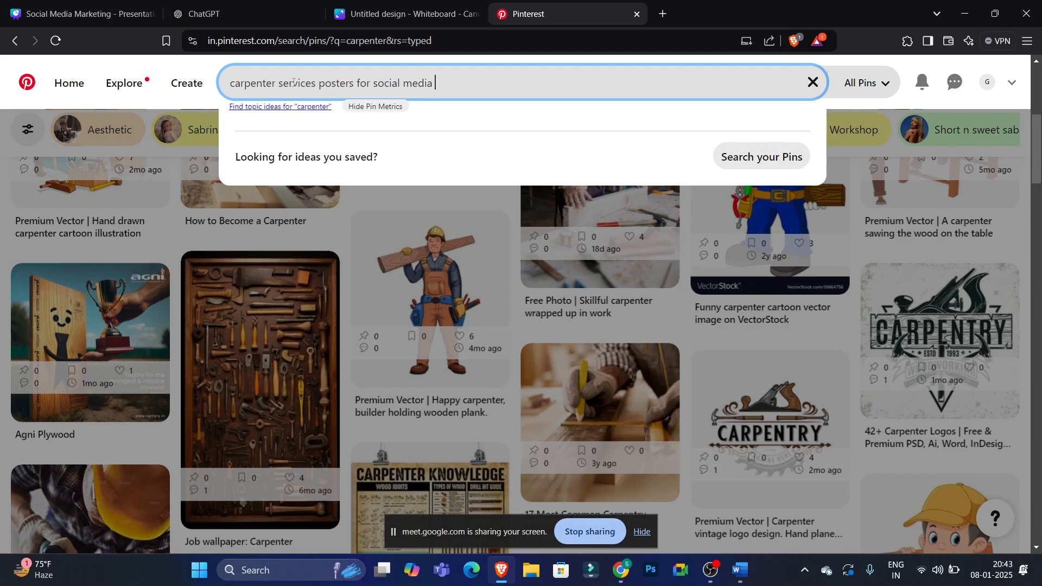
{"action": "key", "text": "Return"}
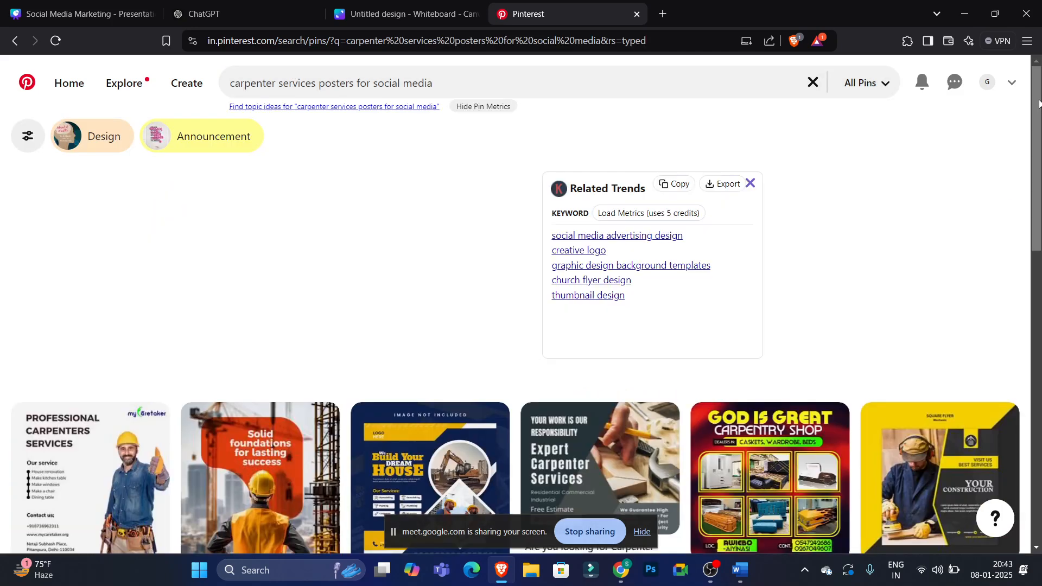
{"action": "left_click_drag", "start_coordinate": [1040, 101], "coordinate": [1040, 142]}
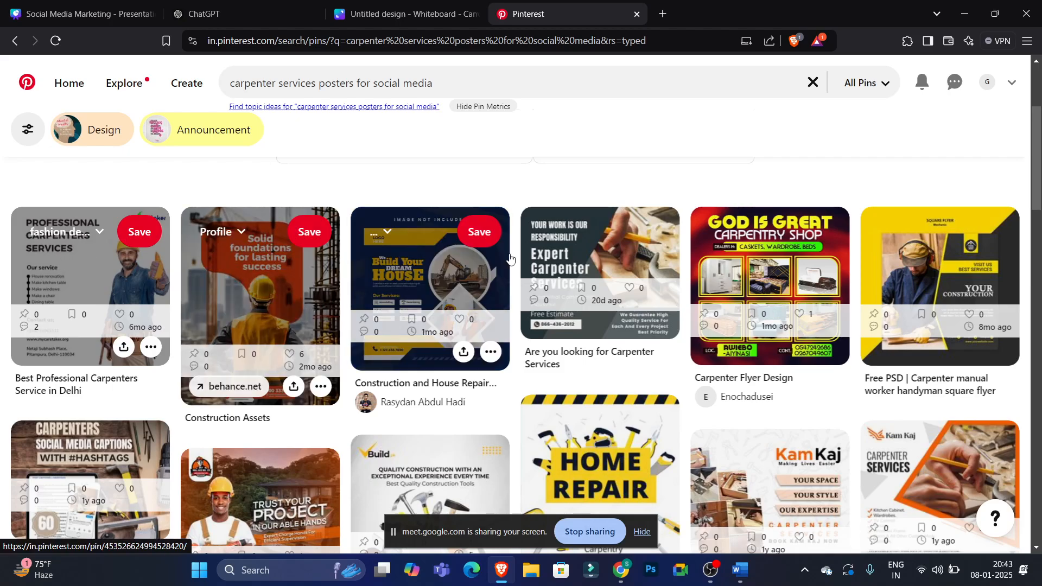
- Look further through the carpenter poster pins, and return to Canva to leave the whiteboard design for the home page
{"action": "left_click_drag", "start_coordinate": [1040, 134], "coordinate": [1040, 236]}
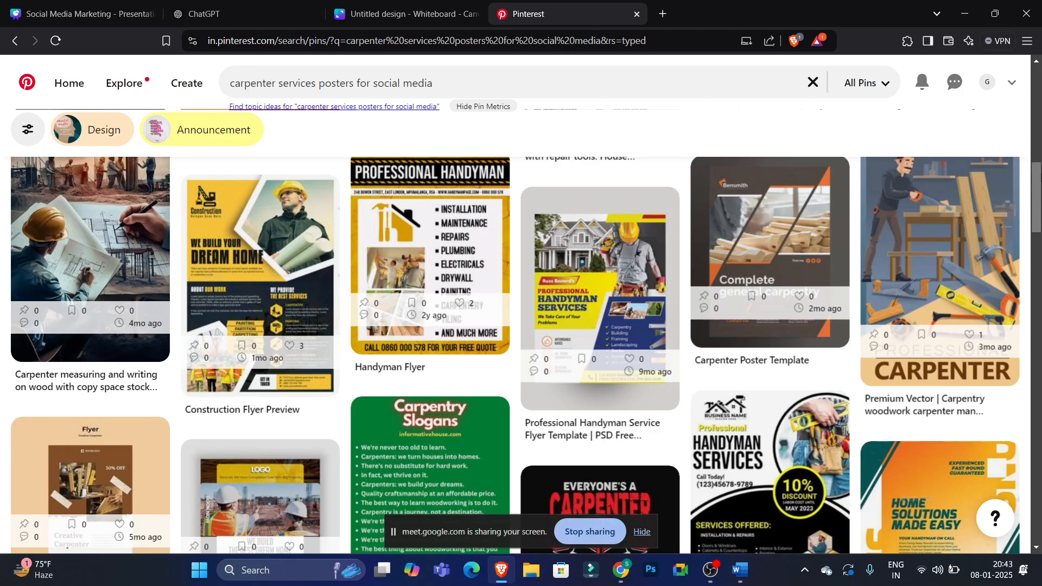
{"action": "left_click_drag", "start_coordinate": [1039, 177], "coordinate": [1040, 283]}
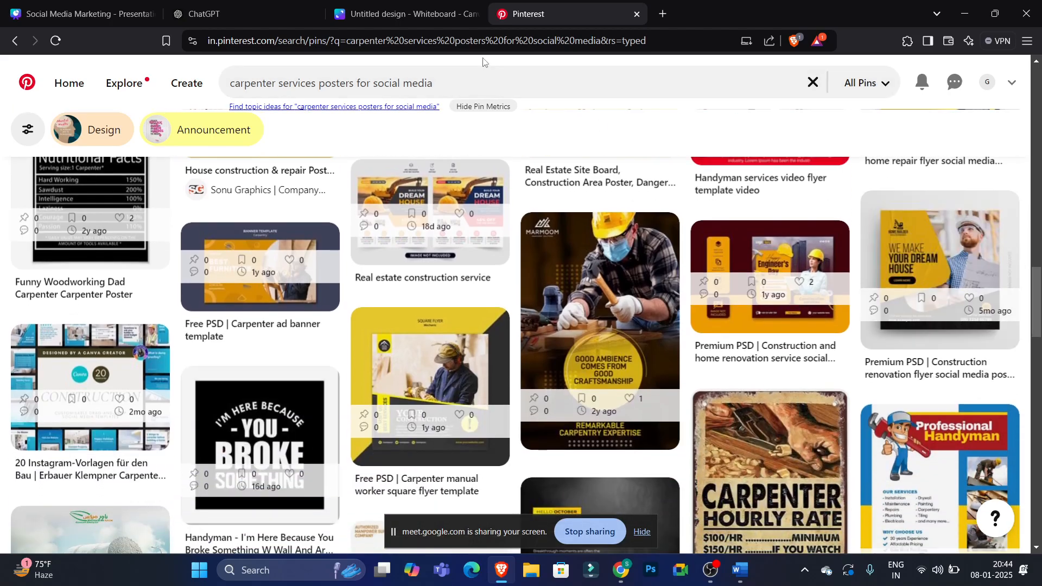
{"action": "left_click", "coordinate": [416, 17]}
{"action": "left_click", "coordinate": [19, 121]}
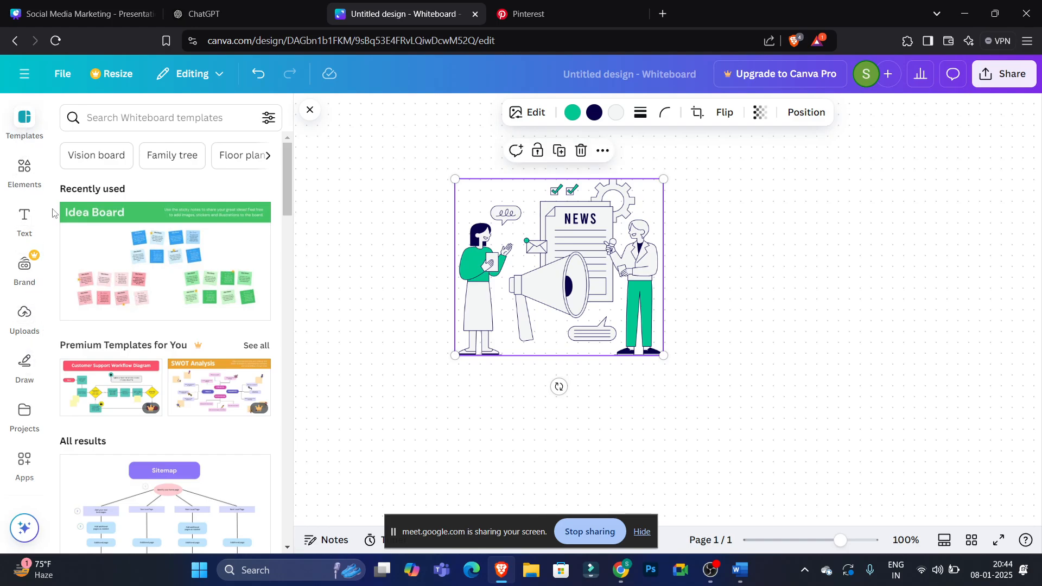
{"action": "left_click", "coordinate": [23, 79]}
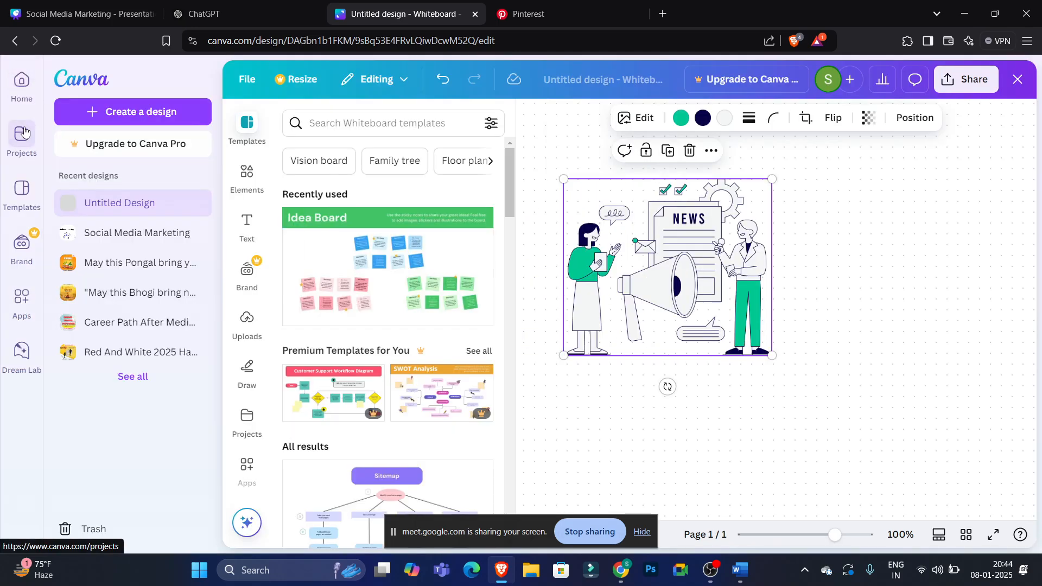
{"action": "left_click", "coordinate": [24, 89]}
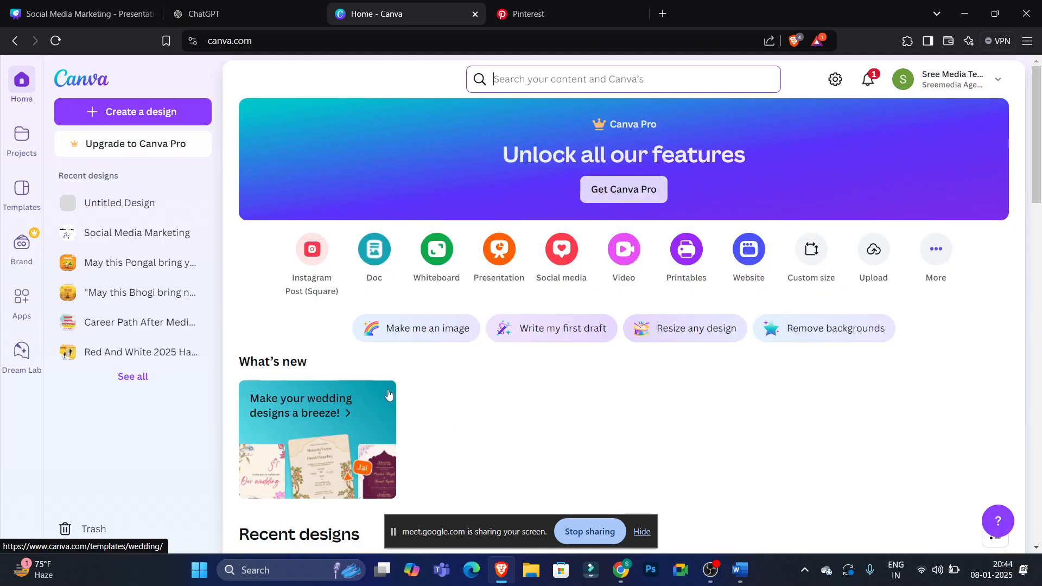
- Search Google for "easy telugu typing" in a new tab and open the Easy Telugu Typing website
{"action": "left_click", "coordinate": [660, 13]}
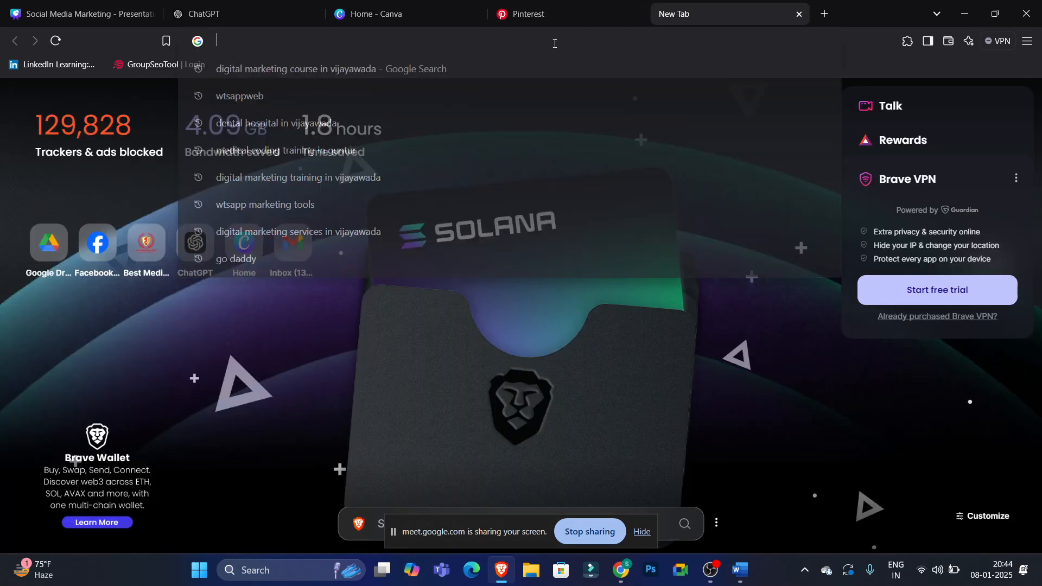
{"action": "type", "text": "easy telu"}
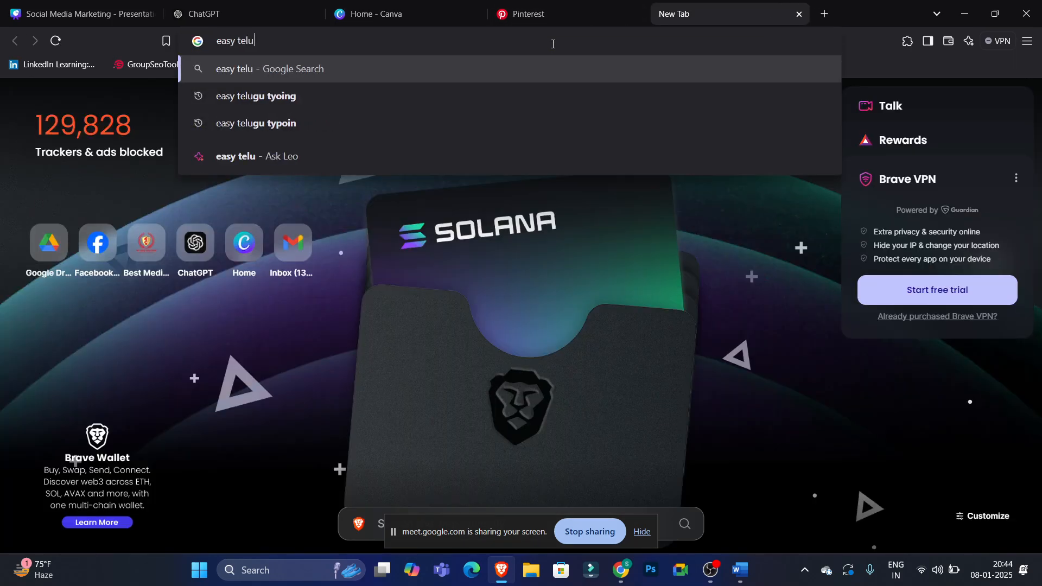
{"action": "type", "text": "gu tyoping"}
{"action": "key", "text": "BackSpace"}
{"action": "key", "text": "BackSpace"}
{"action": "key", "text": "BackSpace"}
{"action": "key", "text": "BackSpace"}
{"action": "key", "text": "BackSpace"}
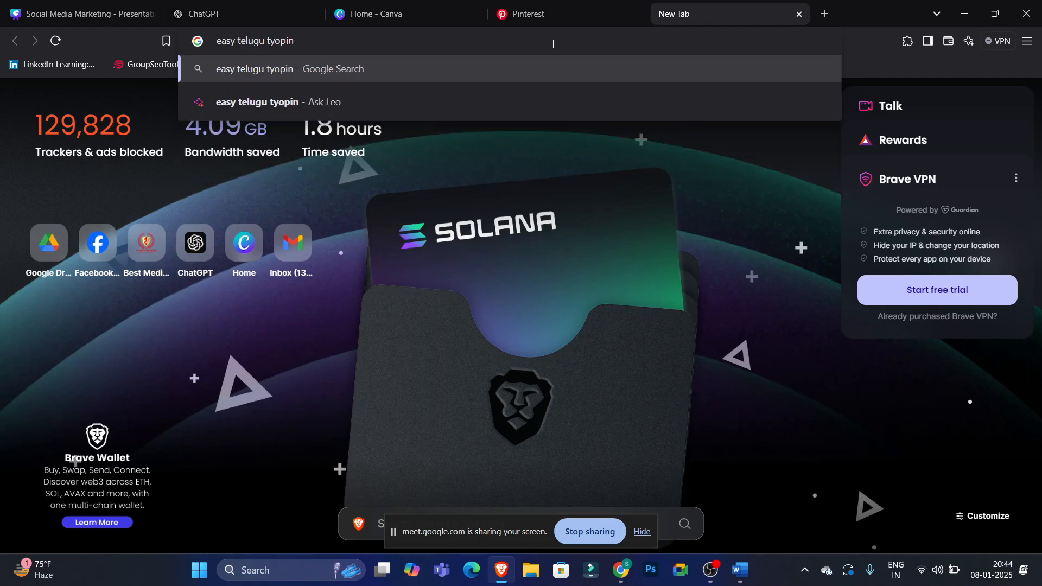
{"action": "type", "text": "o"}
{"action": "key", "text": "BackSpace"}
{"action": "type", "text": "ping"}
{"action": "key", "text": "Return"}
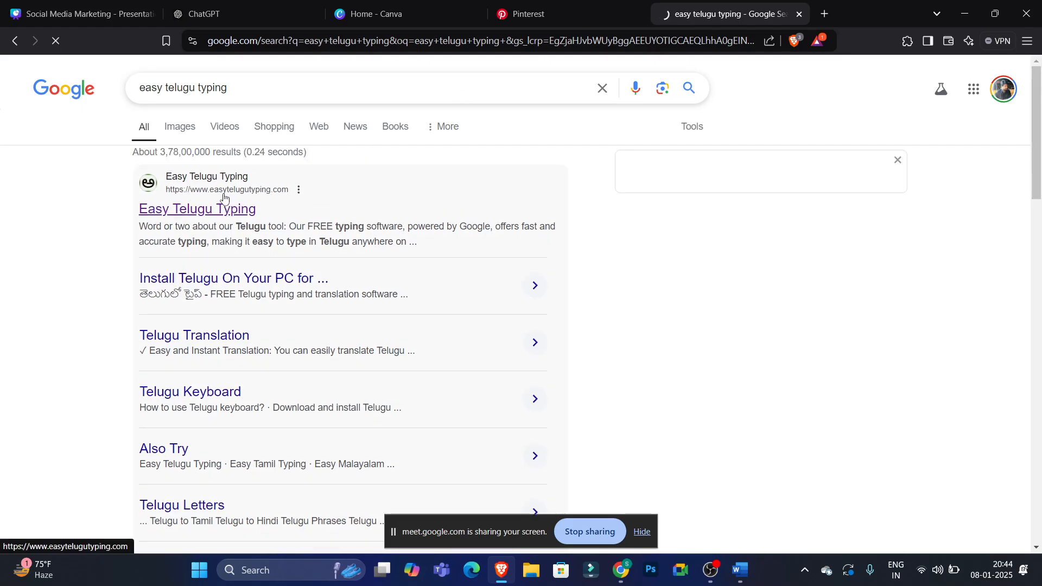
{"action": "left_click", "coordinate": [224, 198]}
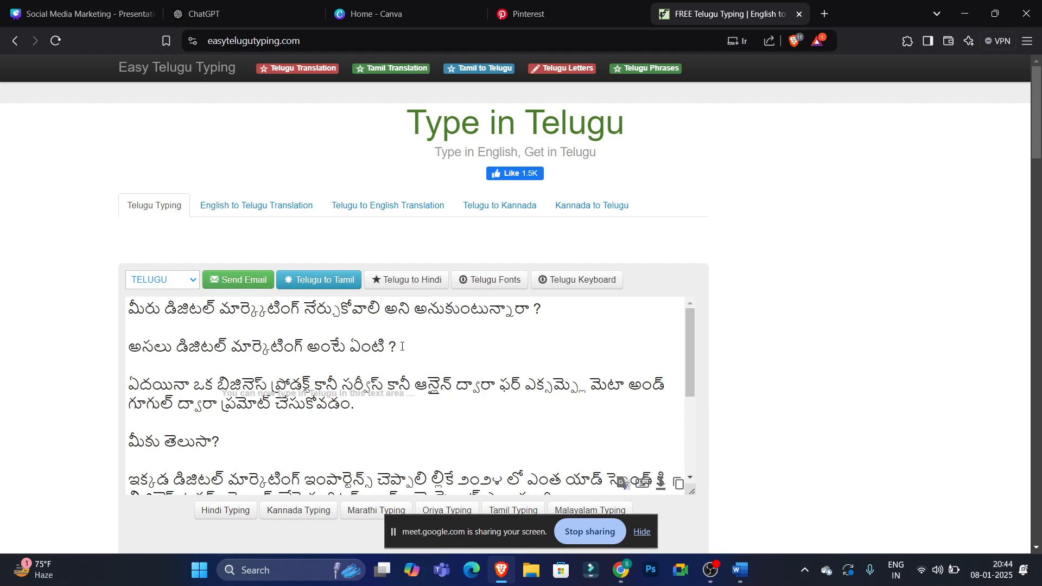
- Clear the Telugu typing area and write "మీరు కార్పెంటర్ సర్వీసెస్ ఆఫర్ chest" by transliteration
{"action": "key", "text": "ctrl+a"}
{"action": "key", "text": "BackSpace"}
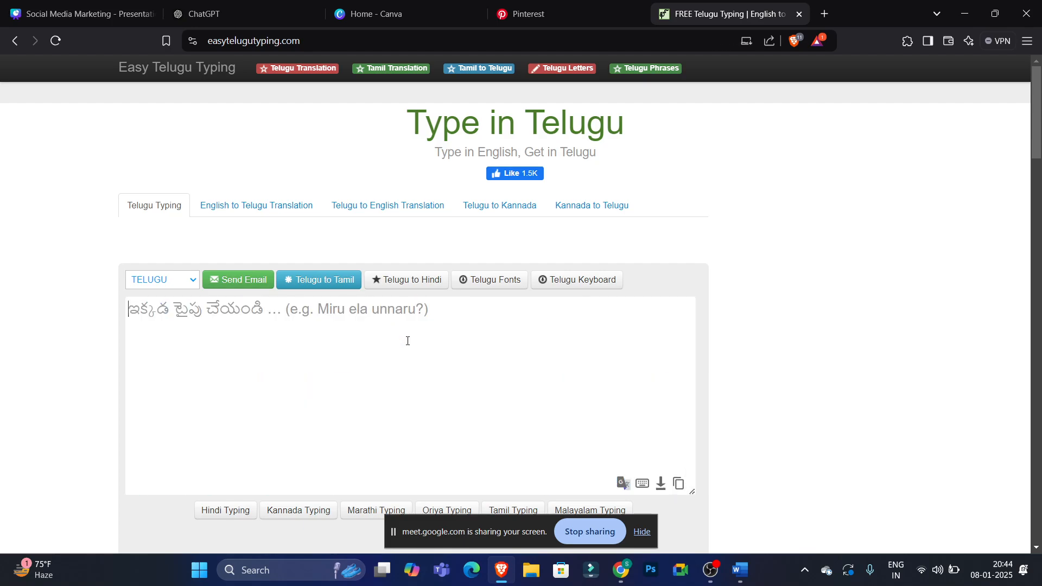
{"action": "type", "text": "mee"}
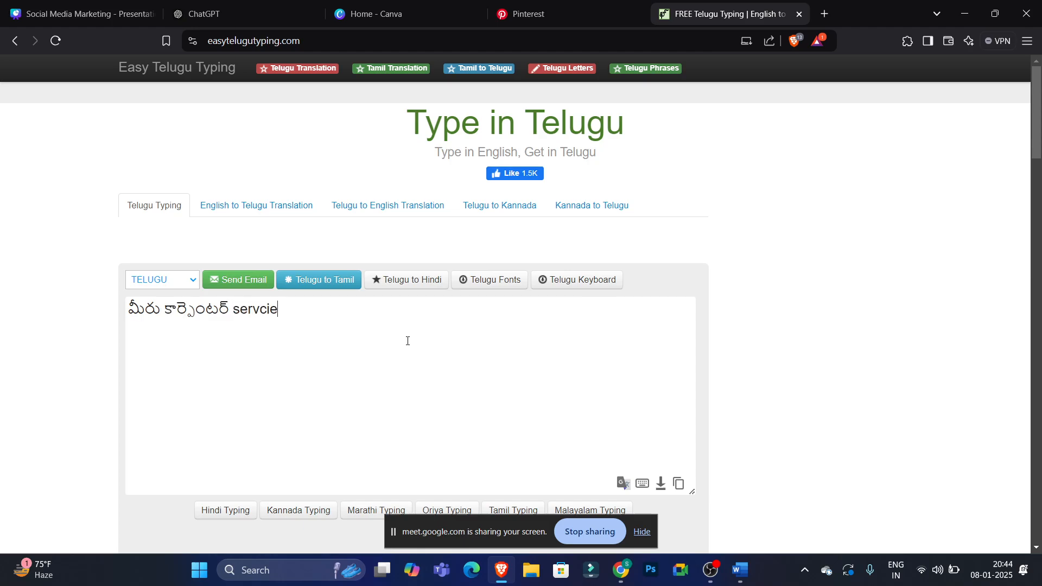
{"action": "type", "text": "kod"}
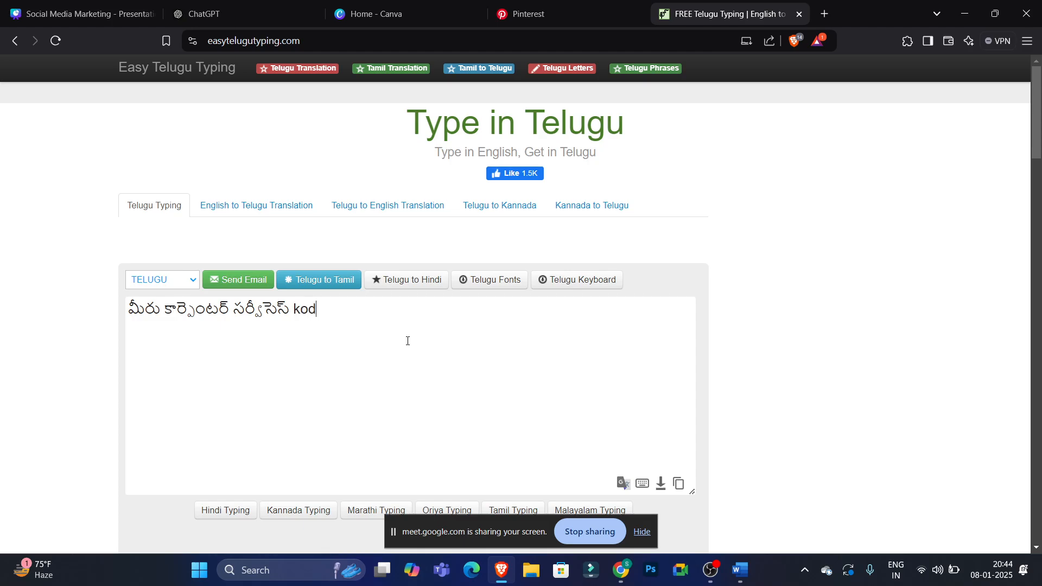
{"action": "key", "text": "BackSpace"}
{"action": "key", "text": "BackSpace"}
{"action": "key", "text": "BackSpace"}
{"action": "type", "text": "offer chest"}
- Replace the first word of the Telugu line with "మీకు"
{"action": "left_click", "coordinate": [164, 308]}
{"action": "key", "text": "BackSpace"}
{"action": "key", "text": "BackSpace"}
{"action": "key", "text": "BackSpace"}
{"action": "key", "text": "BackSpace"}
{"action": "key", "text": "BackSpace"}
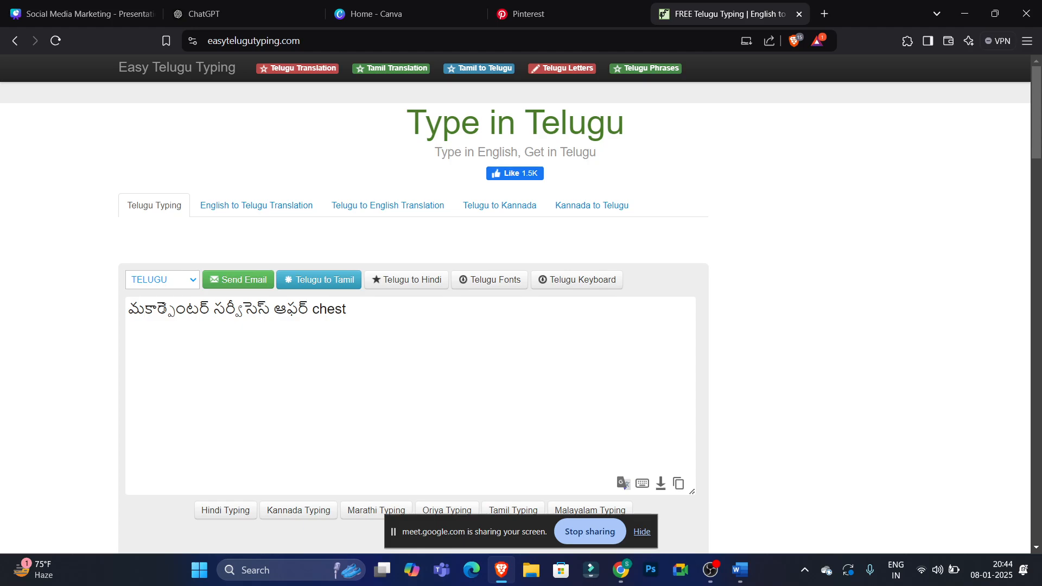
{"action": "type", "text": "meeku"}
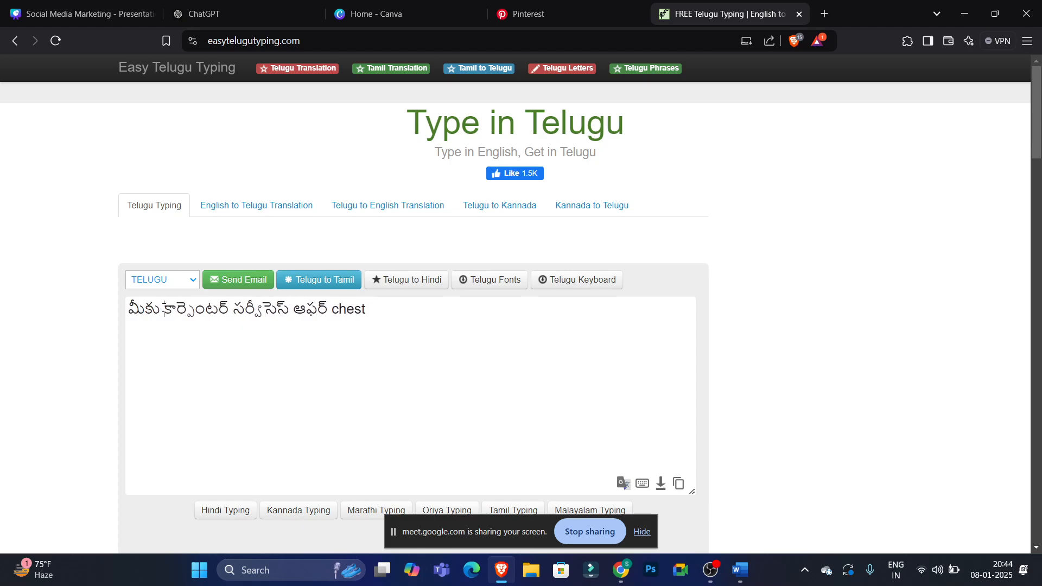
- Highlight the Telugu sentence and erase it, leaving the typing area empty
{"action": "left_click_drag", "start_coordinate": [384, 303], "coordinate": [132, 305]}
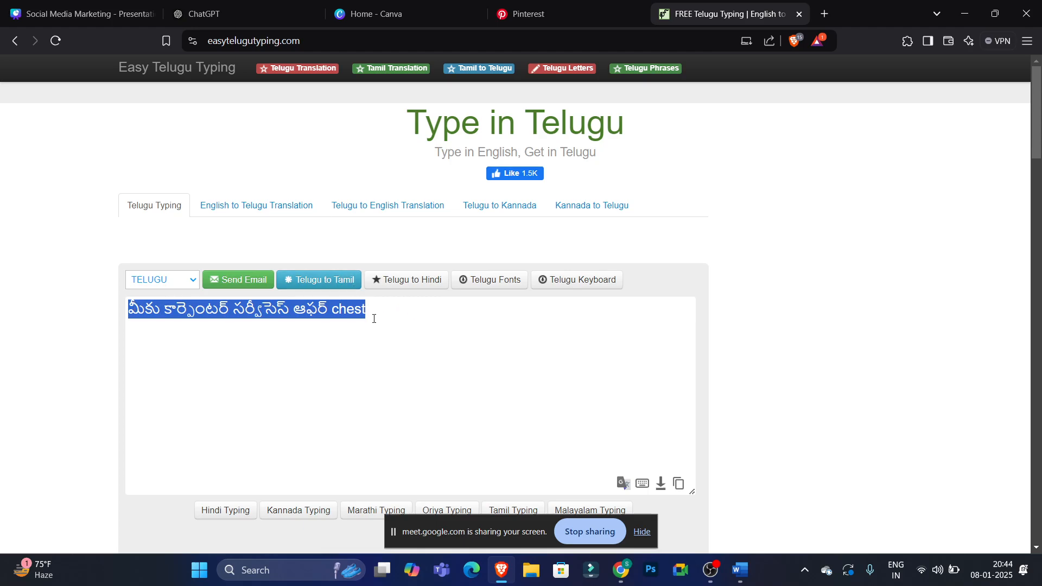
{"action": "left_click", "coordinate": [374, 318]}
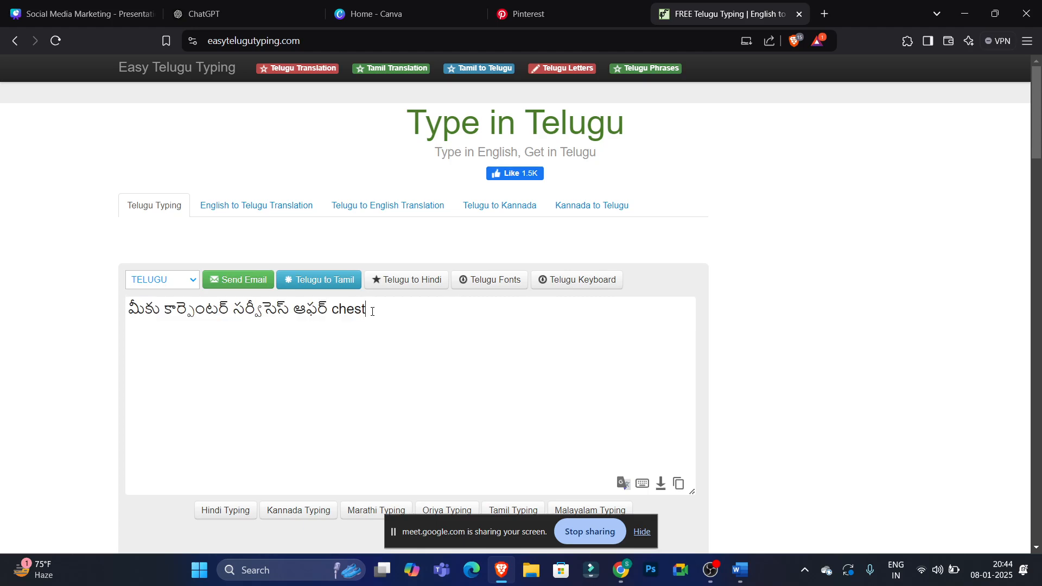
{"action": "left_click_drag", "start_coordinate": [372, 311], "coordinate": [151, 321]}
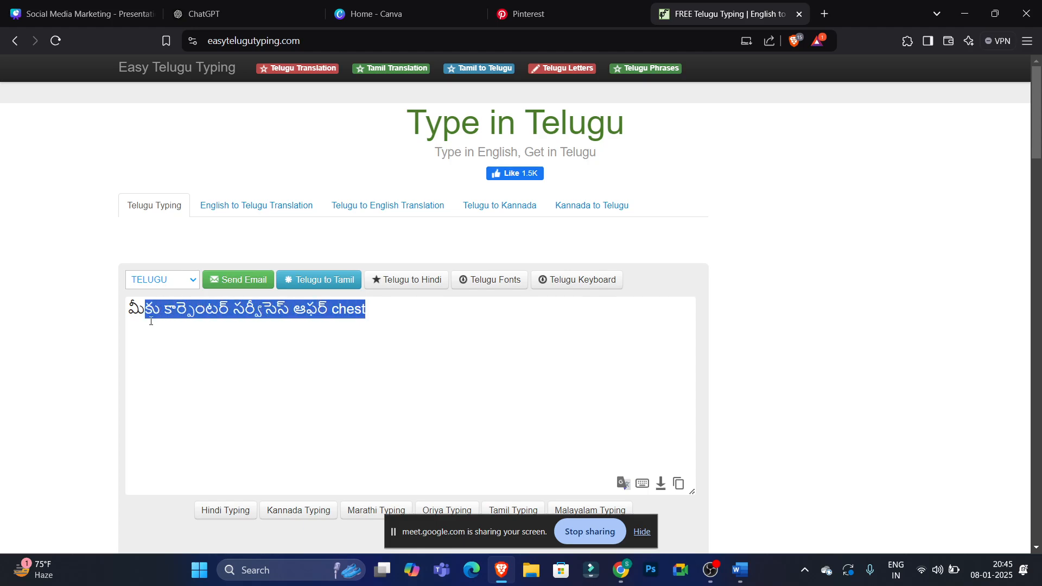
{"action": "key", "text": "BackSpace"}
{"action": "key", "text": "BackSpace"}
{"action": "key", "text": "BackSpace"}
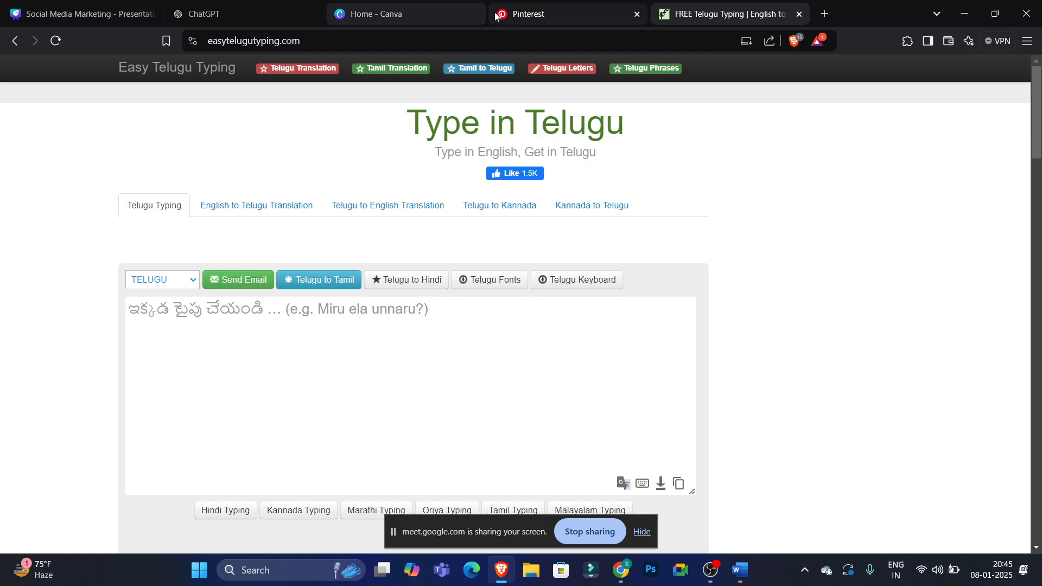
- Return to Canva, look through the social media formats and create a blank square Instagram post of 1080 × 1080 px
{"action": "left_click", "coordinate": [403, 14]}
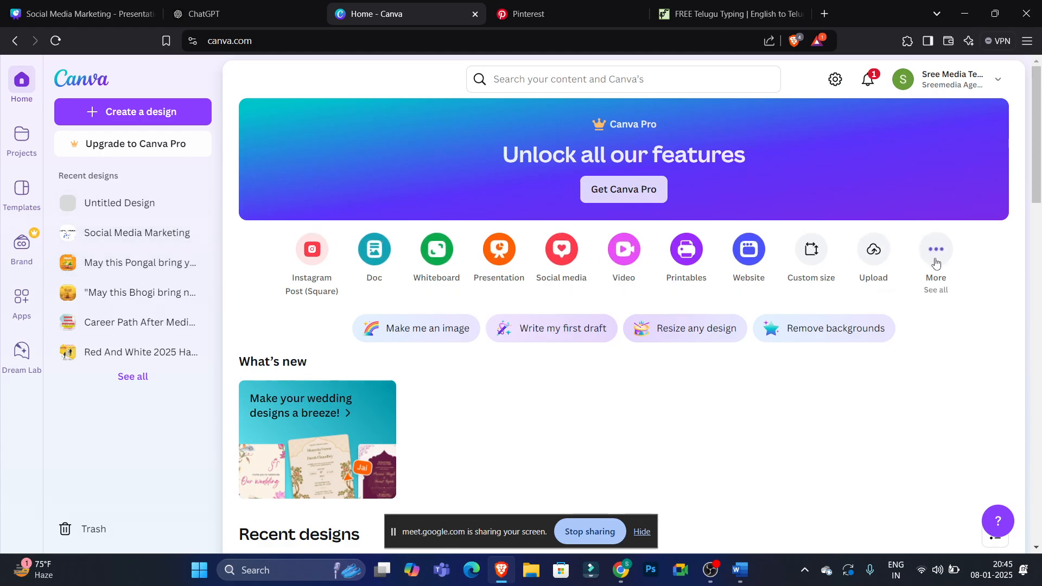
{"action": "left_click", "coordinate": [561, 253]}
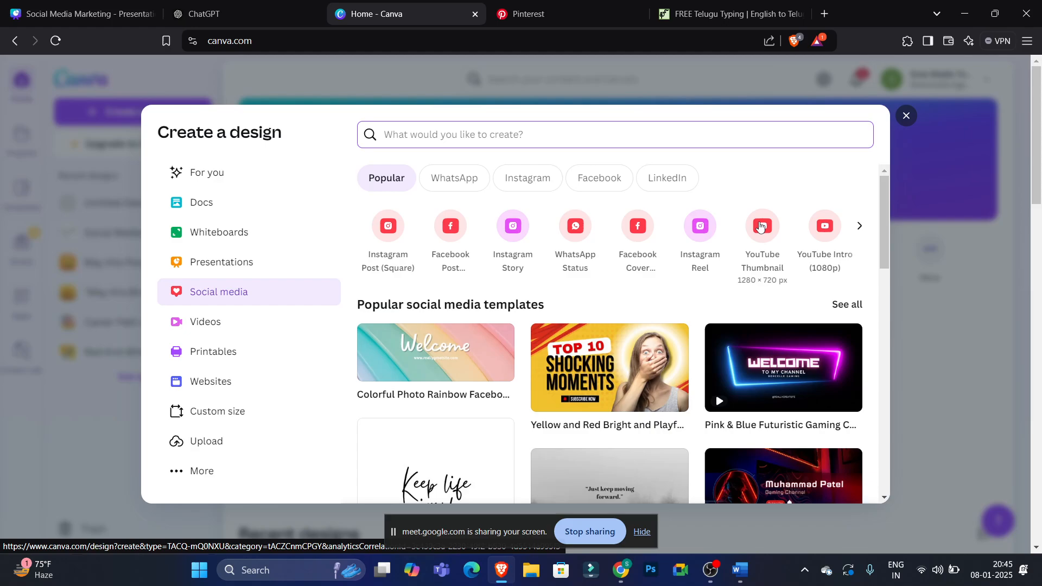
{"action": "left_click", "coordinate": [859, 226]}
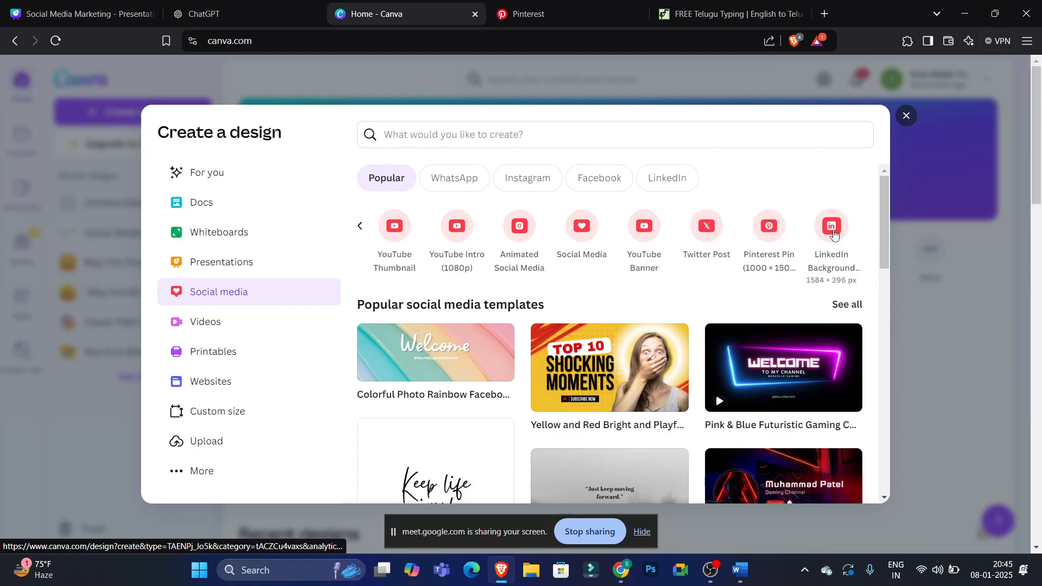
{"action": "left_click", "coordinate": [362, 231]}
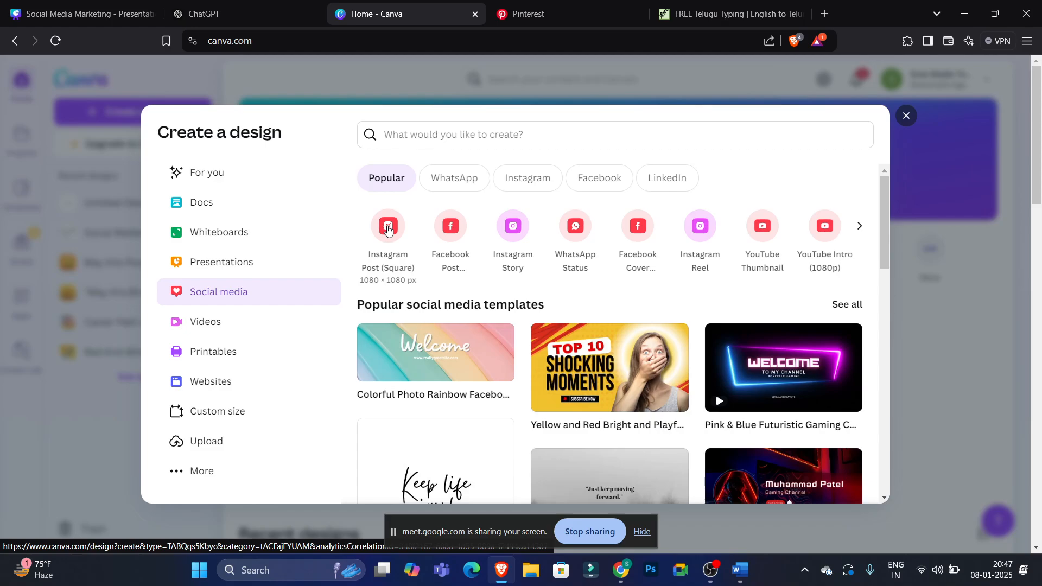
{"action": "left_click", "coordinate": [387, 227]}
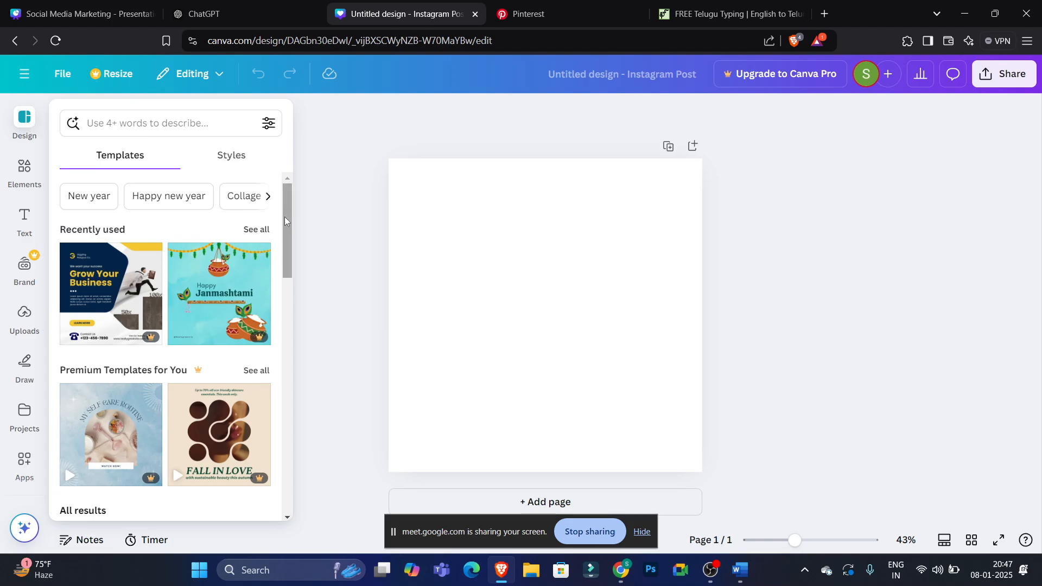
- Search the Instagram post templates for "pongal"
{"action": "left_click_drag", "start_coordinate": [284, 217], "coordinate": [282, 182]}
{"action": "left_click", "coordinate": [167, 126]}
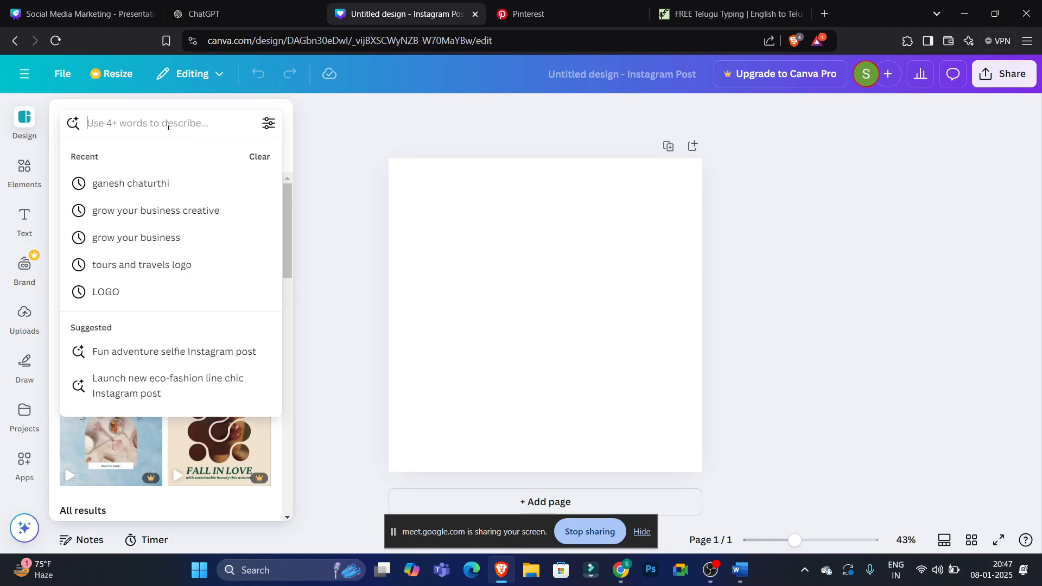
{"action": "type", "text": "ponga"}
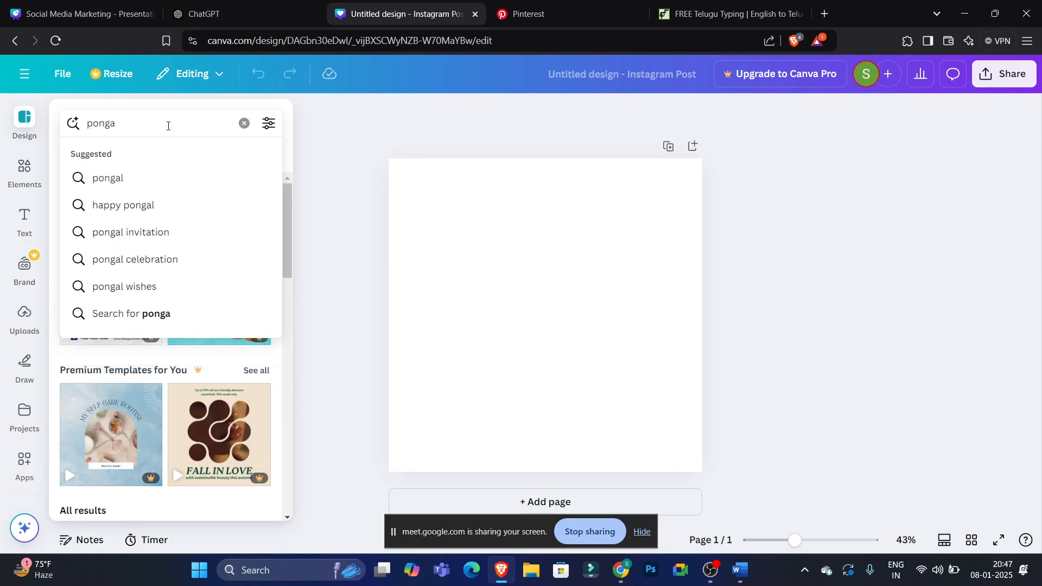
{"action": "type", "text": "l"}
{"action": "key", "text": "Return"}
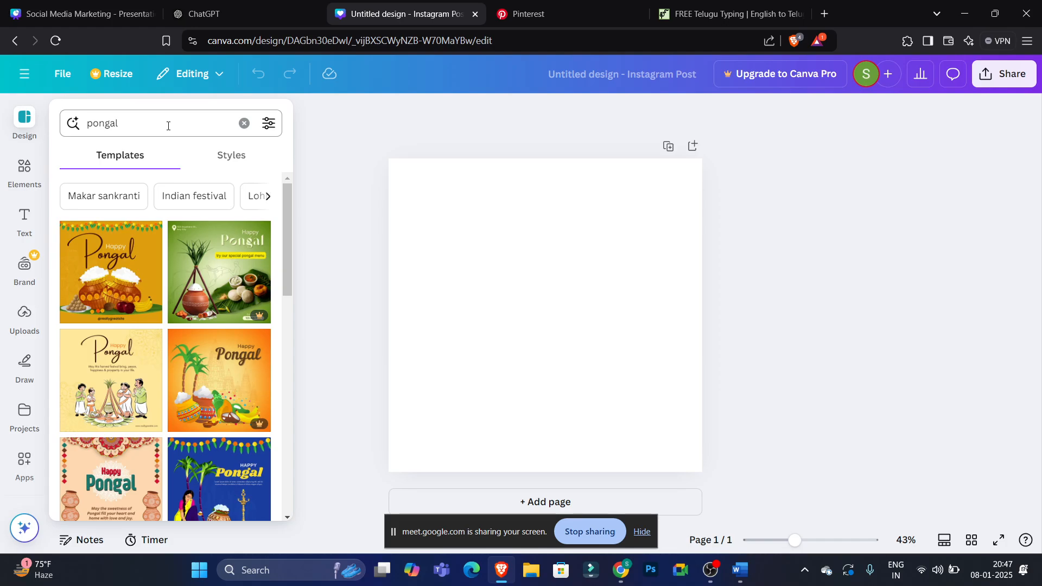
- Replace the template search with "sankranthi"
{"action": "left_click_drag", "start_coordinate": [166, 122], "coordinate": [52, 129]}
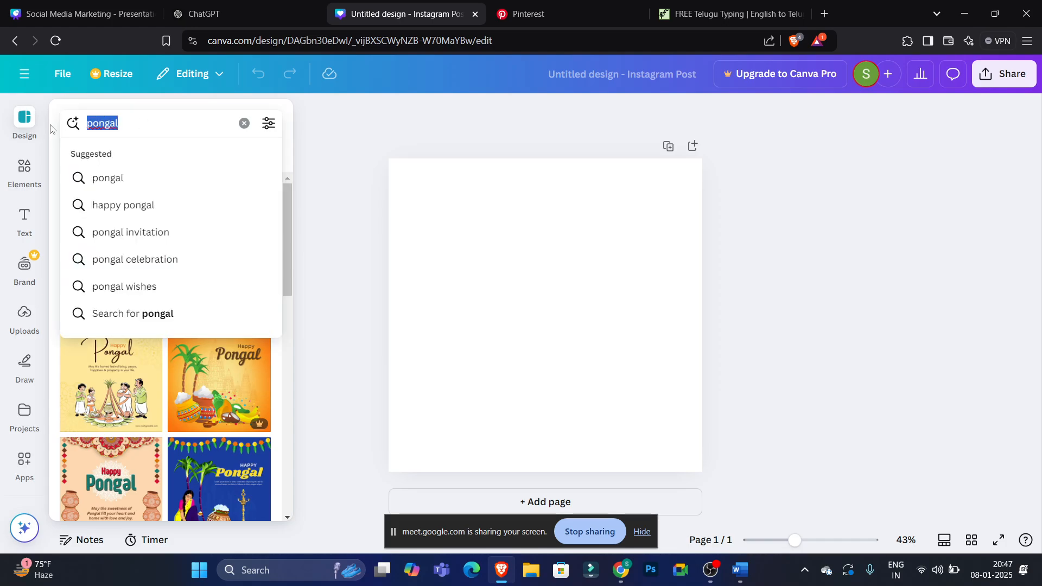
{"action": "key", "text": "BackSpace"}
{"action": "type", "text": "sa"}
{"action": "type", "text": "nk"}
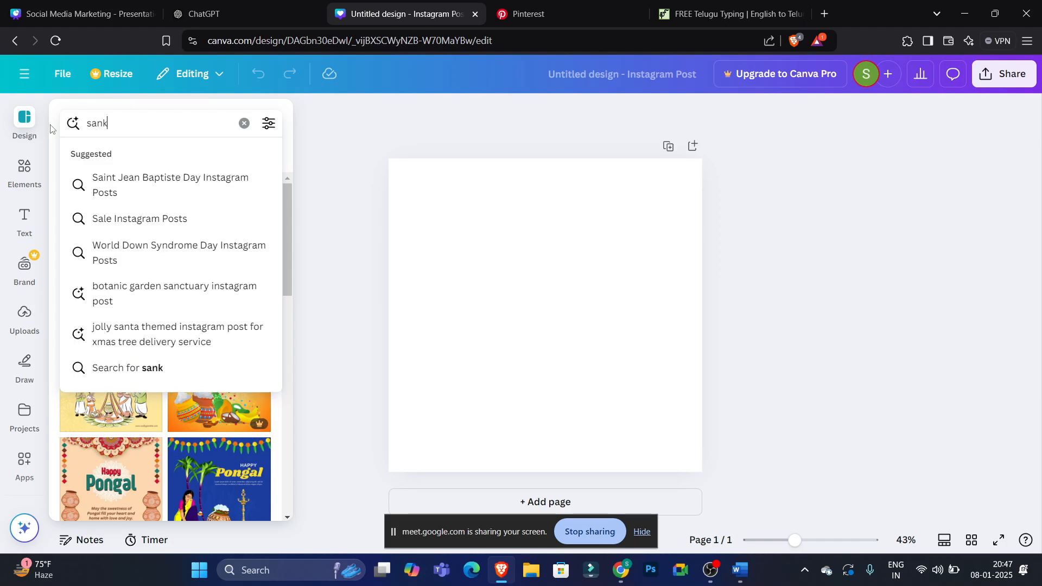
{"action": "type", "text": "ran"}
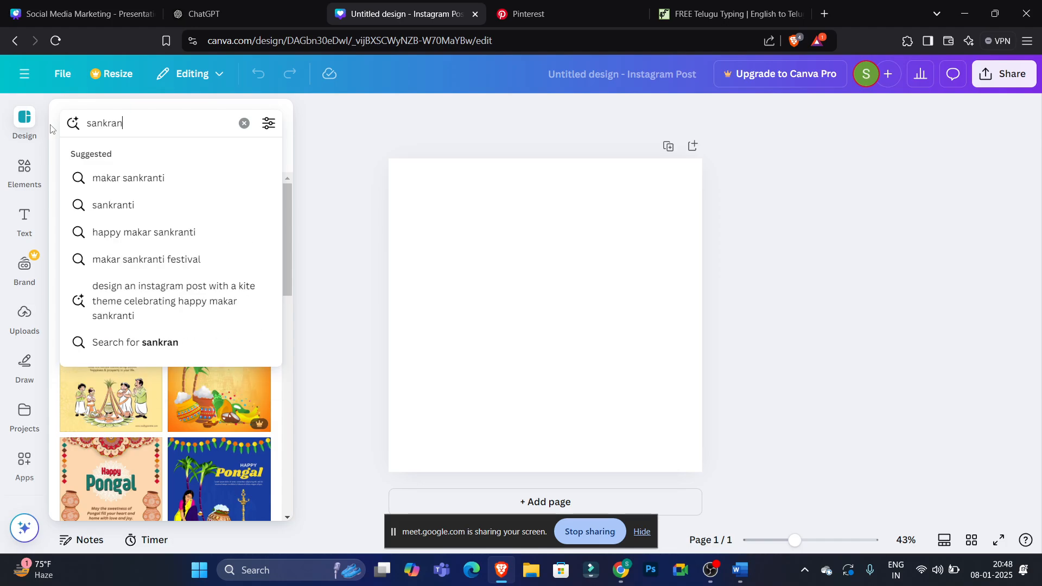
{"action": "type", "text": "thi"}
{"action": "key", "text": "Return"}
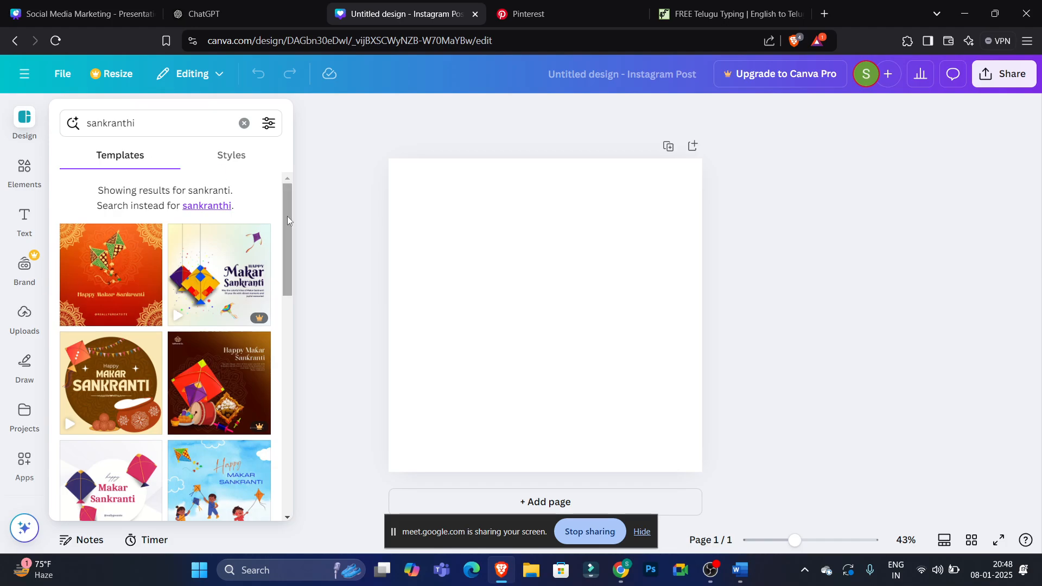
- Apply the blue Makar Sankranti template with kite-flying children to the blank page, and briefly view the text options
{"action": "left_click_drag", "start_coordinate": [288, 216], "coordinate": [280, 263]}
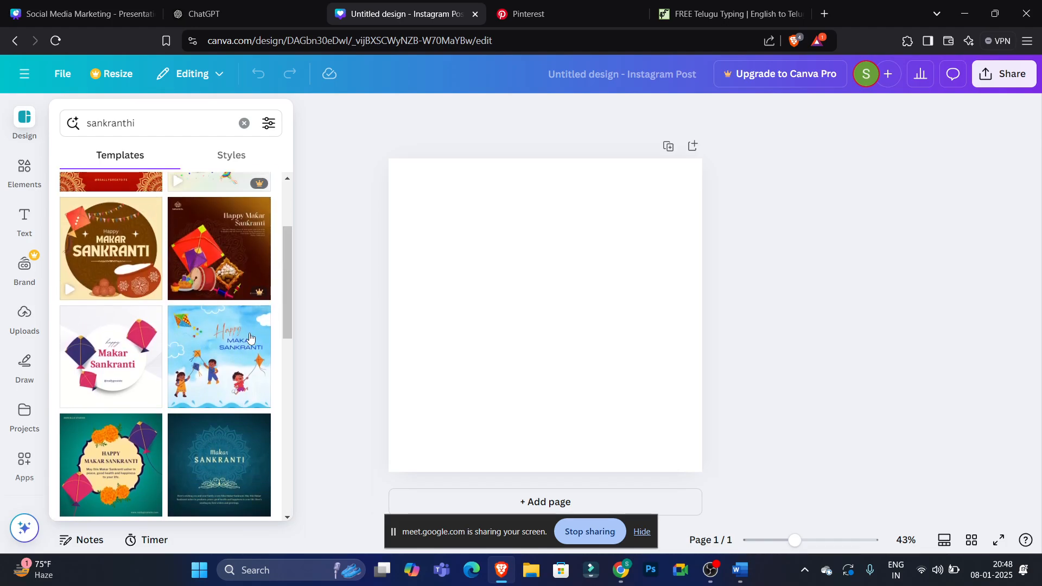
{"action": "left_click", "coordinate": [239, 344]}
{"action": "left_click", "coordinate": [408, 311]}
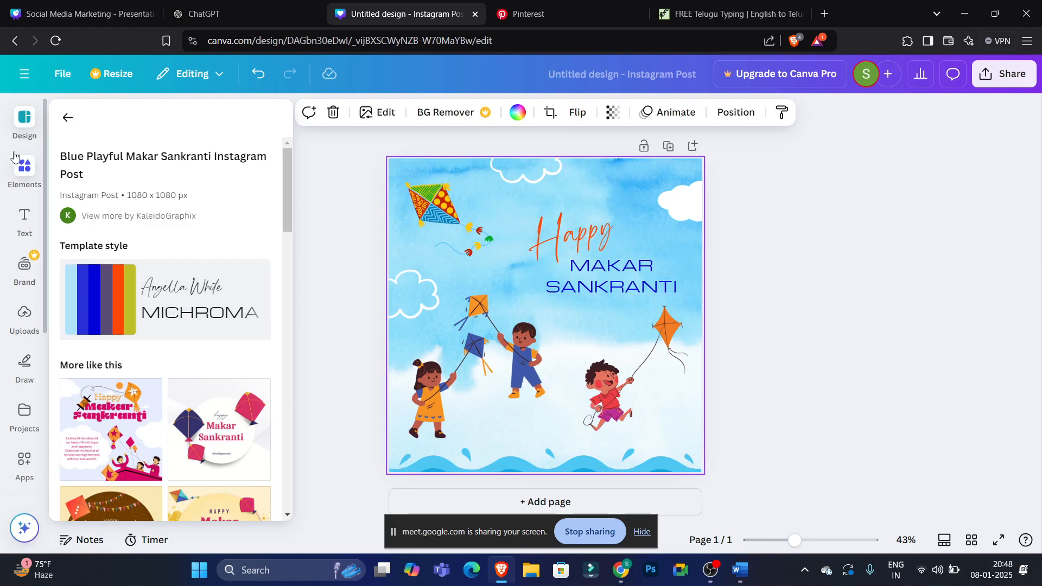
{"action": "left_click", "coordinate": [21, 225]}
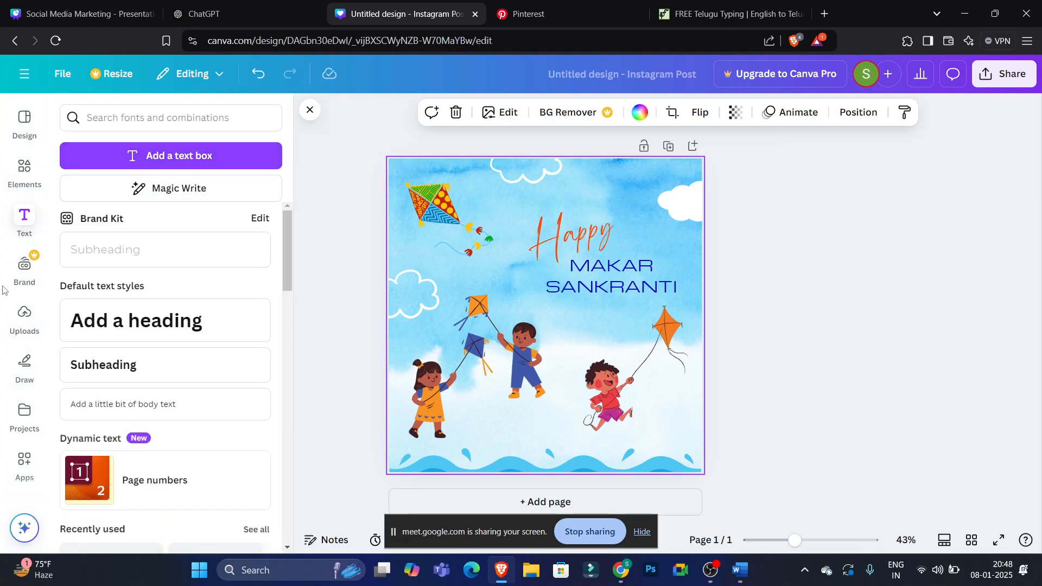
{"action": "left_click", "coordinate": [24, 120]}
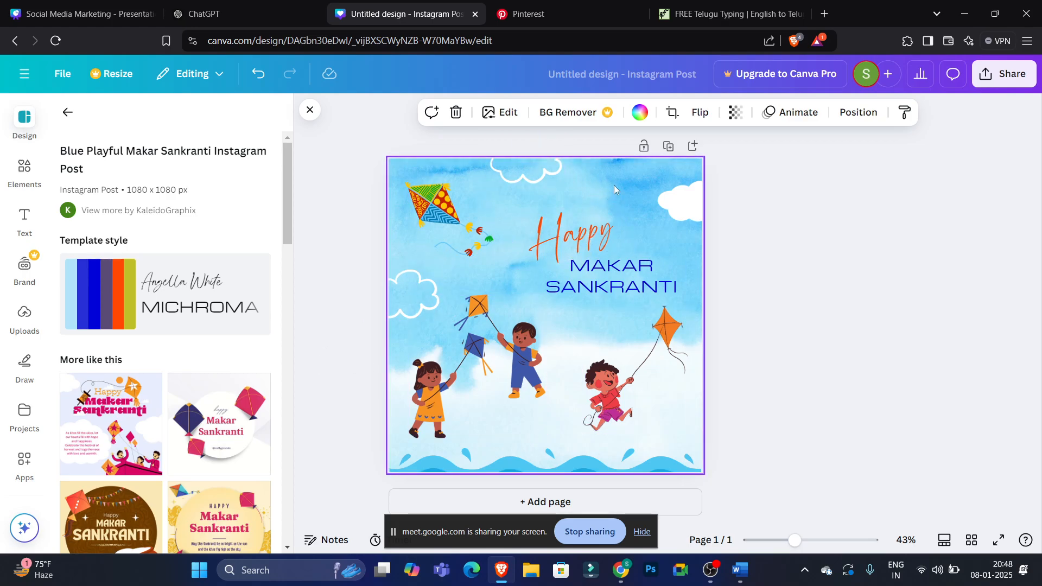
- Add a text box near the page's lower edge, scale it down to font size 20.4 and widen it to one line
{"action": "left_click", "coordinate": [19, 213]}
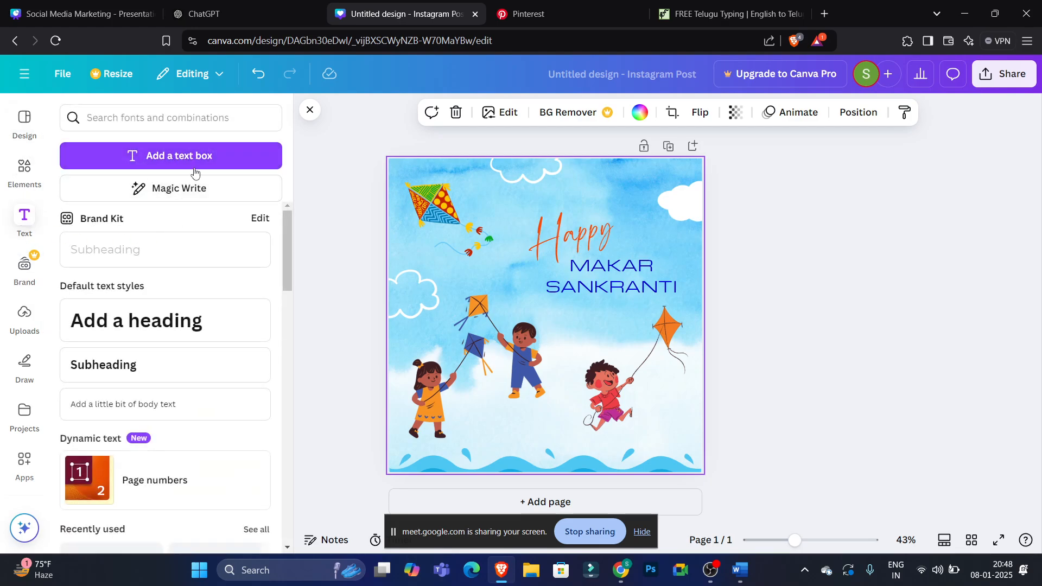
{"action": "left_click", "coordinate": [182, 157]}
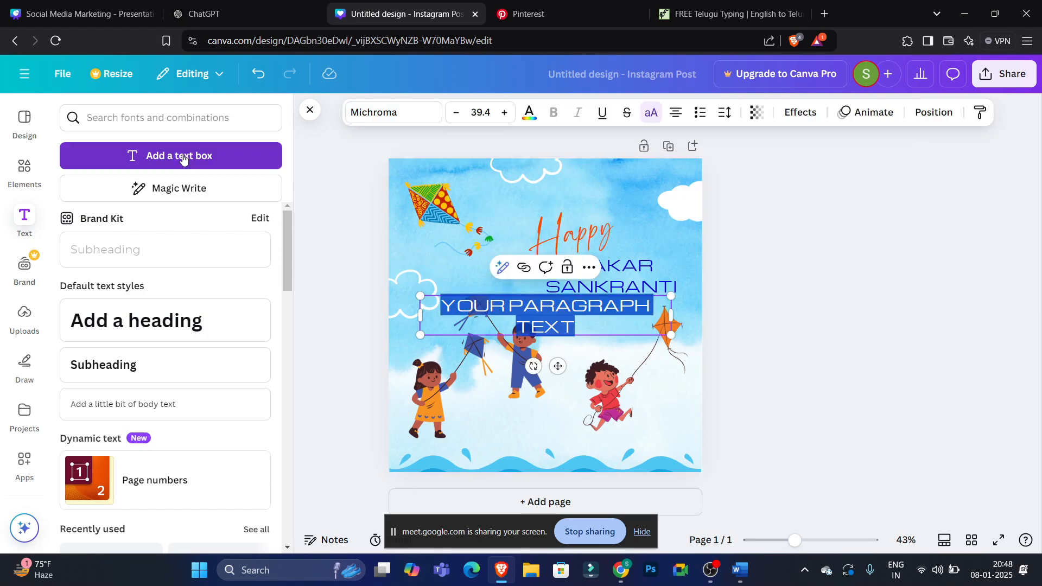
{"action": "left_click_drag", "start_coordinate": [590, 320], "coordinate": [602, 453]}
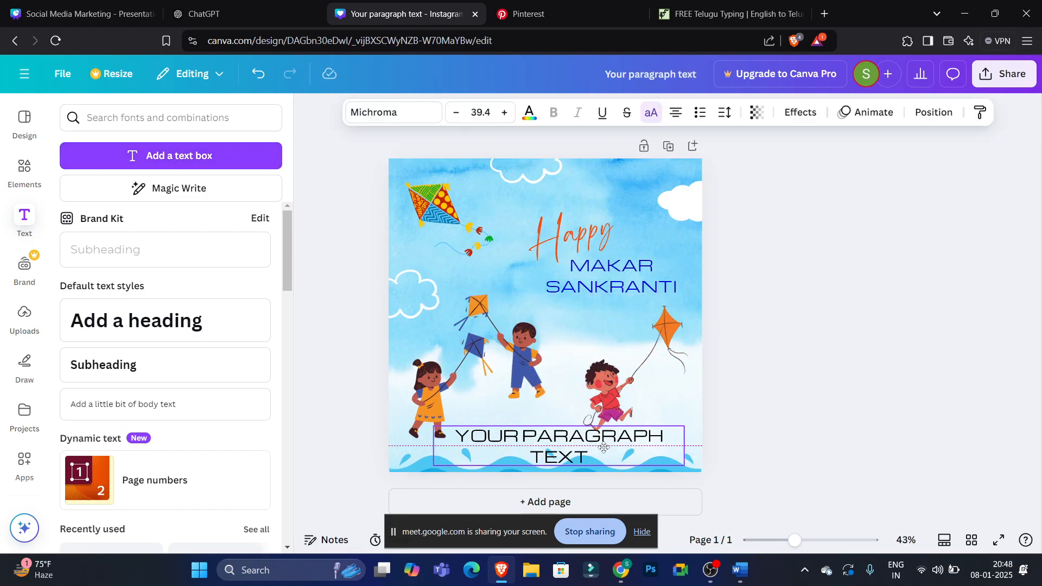
{"action": "left_click_drag", "start_coordinate": [685, 465], "coordinate": [571, 438]}
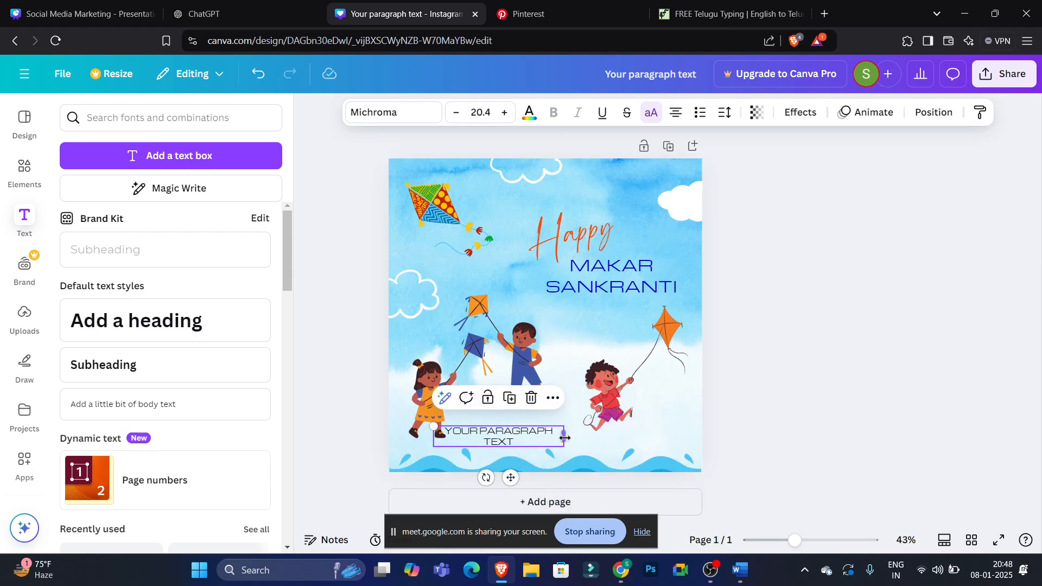
{"action": "double_click", "coordinate": [564, 432]}
{"action": "left_click", "coordinate": [552, 460]}
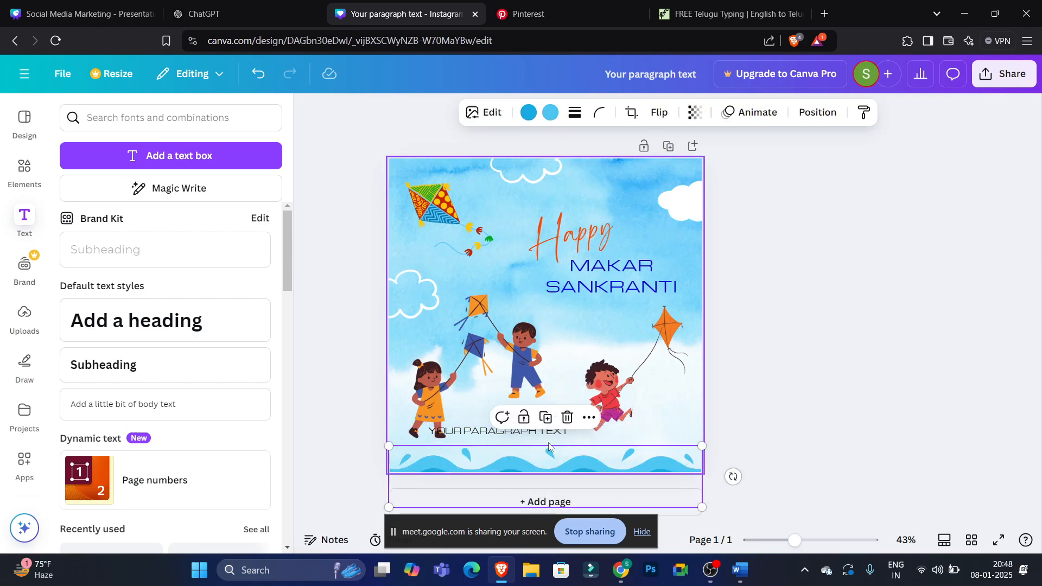
{"action": "left_click", "coordinate": [733, 477]}
- Centre the small text box near the lower edge and replace its placeholder with "SREE MEDIA ACDEMY"
{"action": "mouse_move", "coordinate": [531, 436]}
{"action": "left_mouse_down"}
{"action": "mouse_move", "coordinate": [538, 453]}
{"action": "mouse_move", "coordinate": [604, 456]}
{"action": "mouse_move", "coordinate": [562, 438]}
{"action": "left_mouse_up"}
{"action": "double_click", "coordinate": [613, 438]}
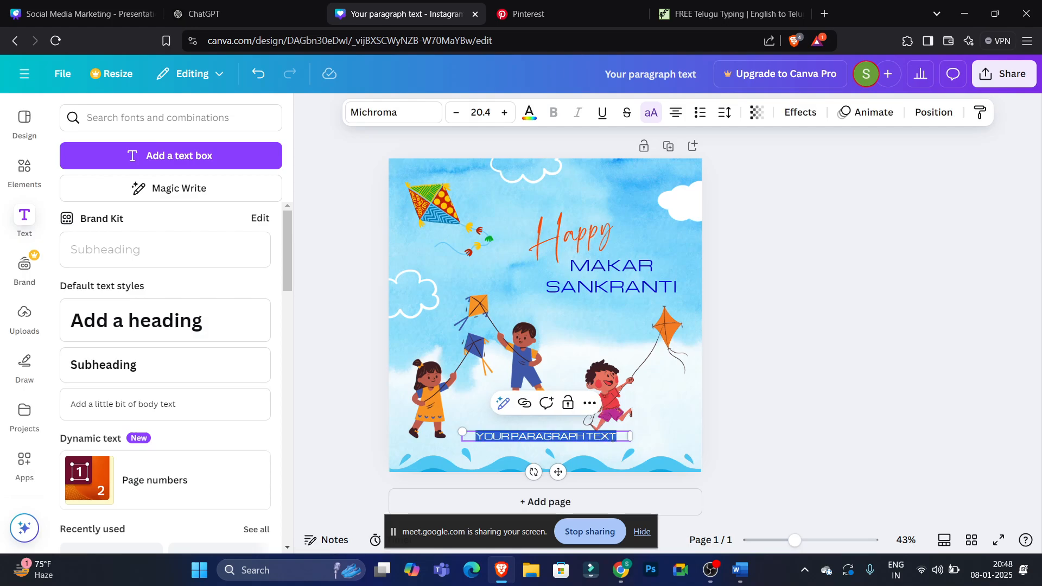
{"action": "key", "text": "BackSpace"}
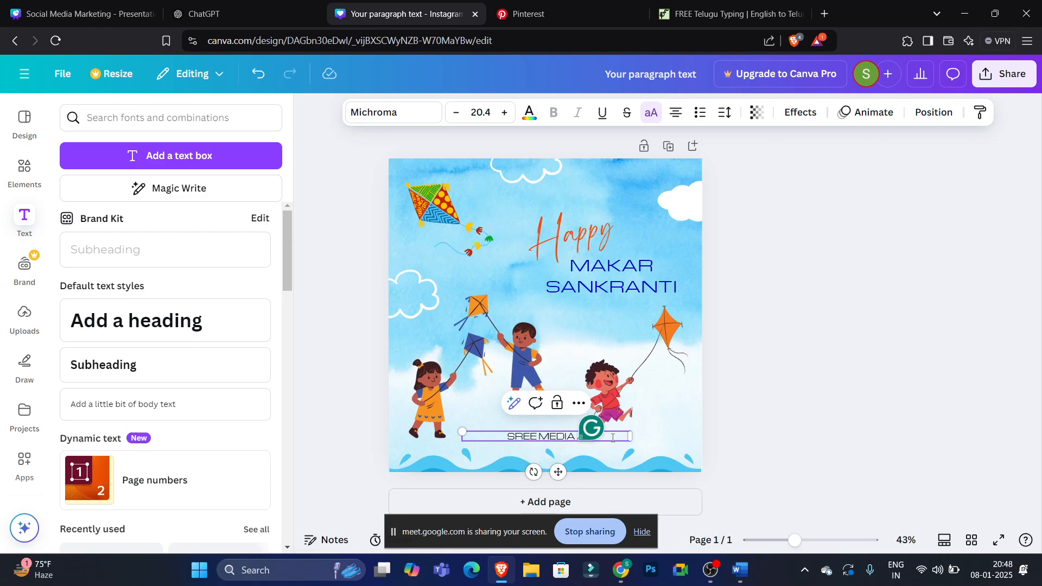
{"action": "left_click", "coordinate": [844, 442]}
- Move the academy text slightly lower and delete the blue wave graphic along the page's lower edge
{"action": "left_click_drag", "start_coordinate": [563, 439], "coordinate": [563, 447]}
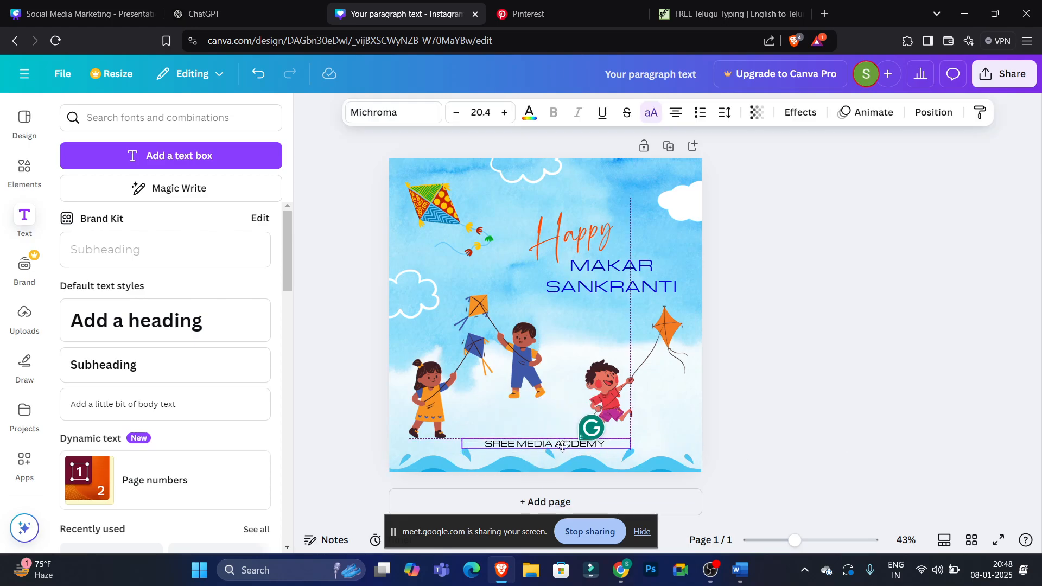
{"action": "left_click", "coordinate": [565, 460]}
{"action": "key", "text": "Delete"}
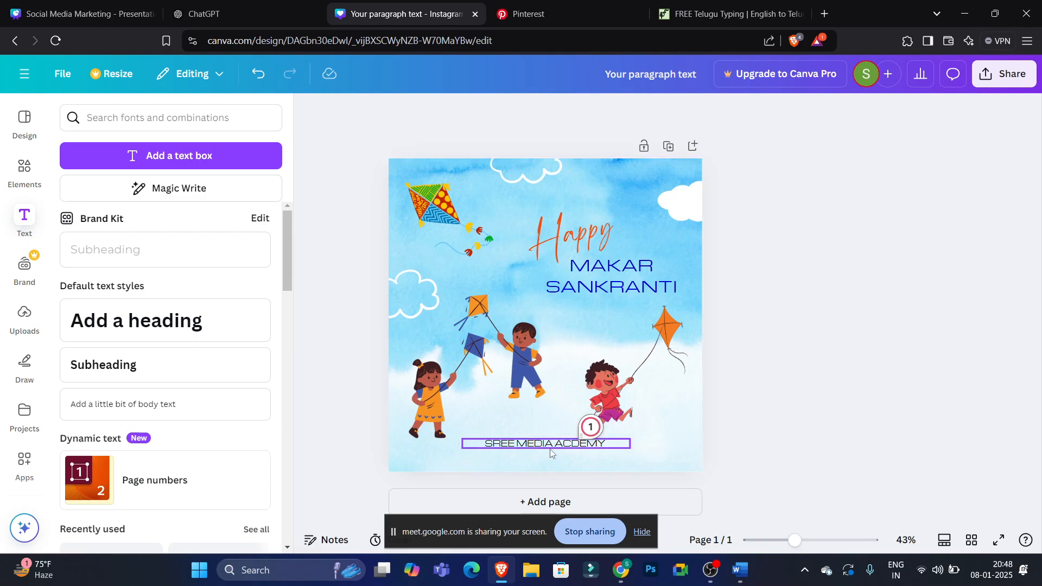
- Enlarge the academy text to font size 25.5 and reposition it centred just below the children
{"action": "left_click_drag", "start_coordinate": [551, 448], "coordinate": [553, 454]}
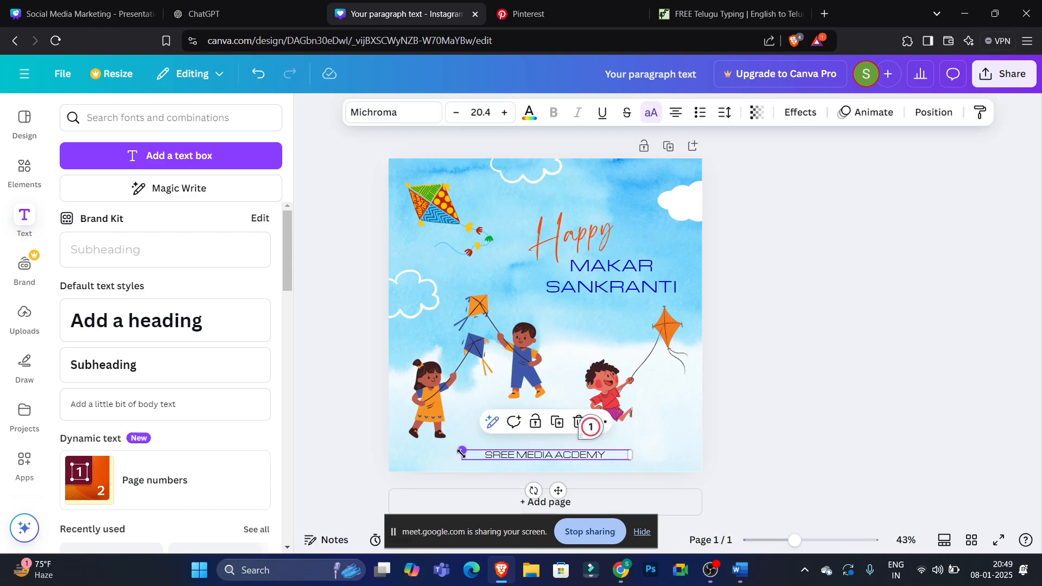
{"action": "left_click_drag", "start_coordinate": [460, 450], "coordinate": [421, 448]}
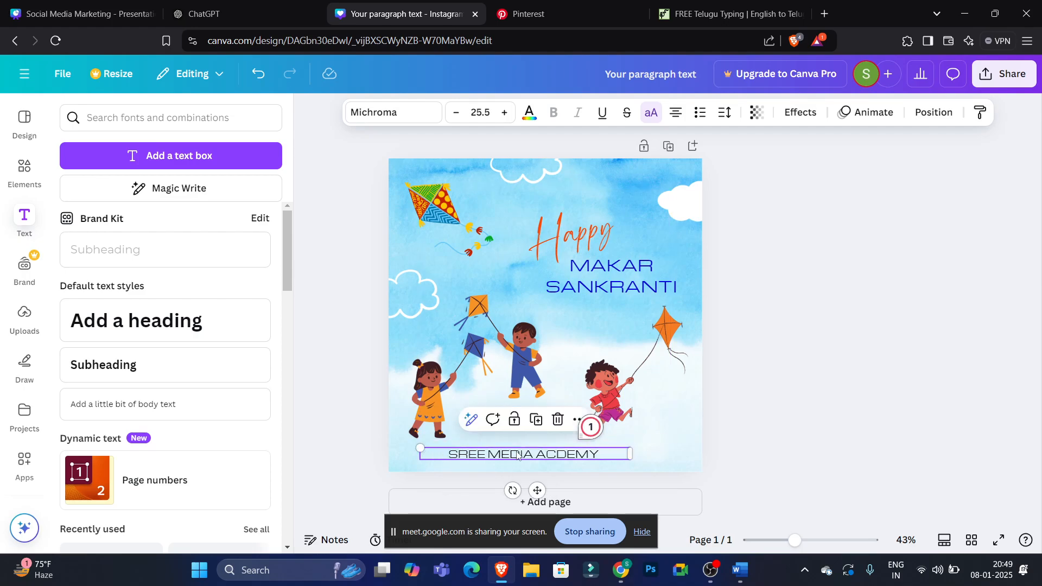
{"action": "left_click_drag", "start_coordinate": [518, 454], "coordinate": [533, 446]}
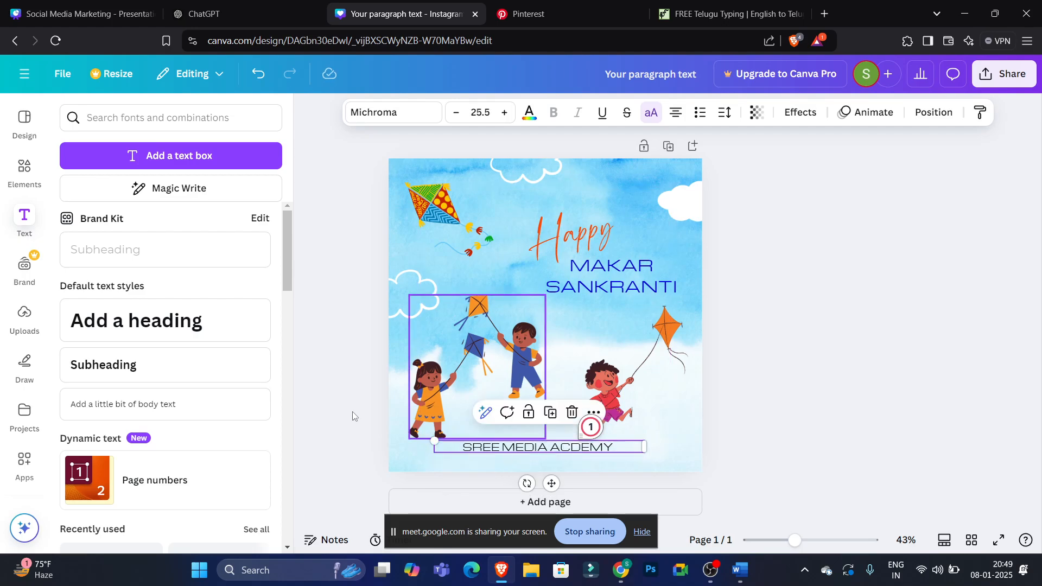
- Browse all the shapes in the elements library and insert a square onto the page
{"action": "left_click", "coordinate": [29, 172]}
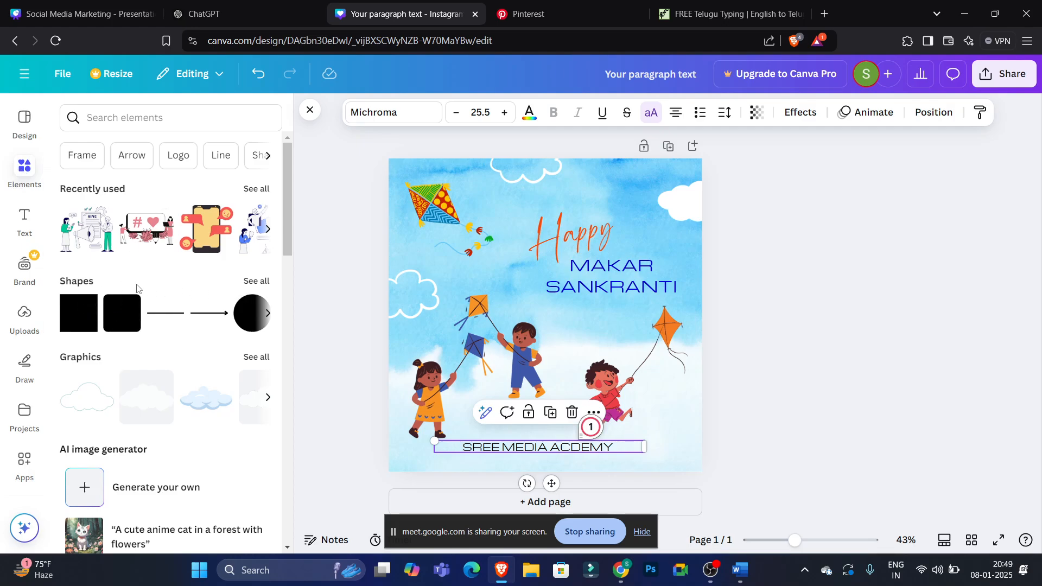
{"action": "left_click", "coordinate": [251, 284]}
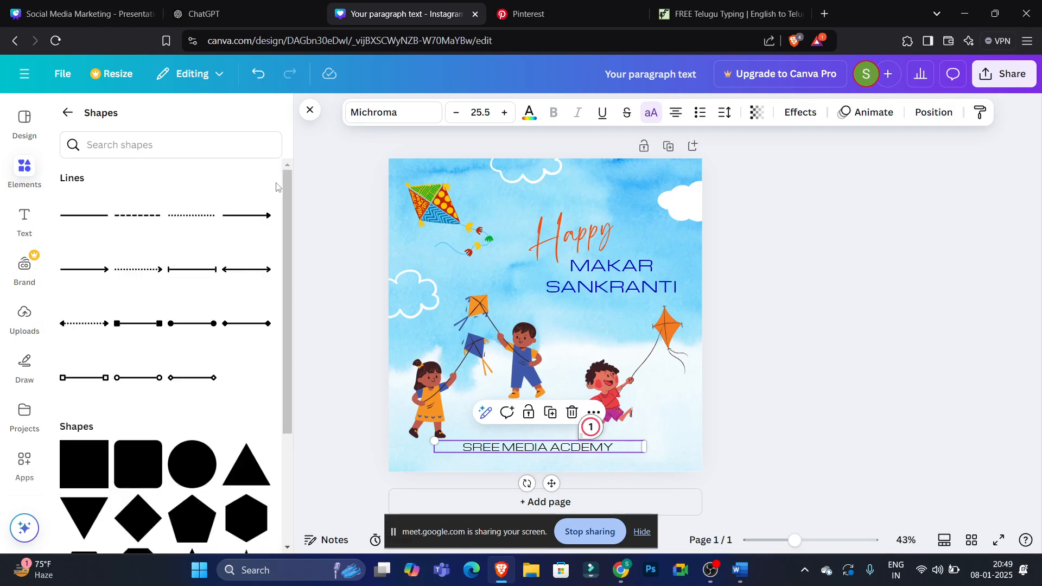
{"action": "left_click_drag", "start_coordinate": [288, 198], "coordinate": [290, 307]}
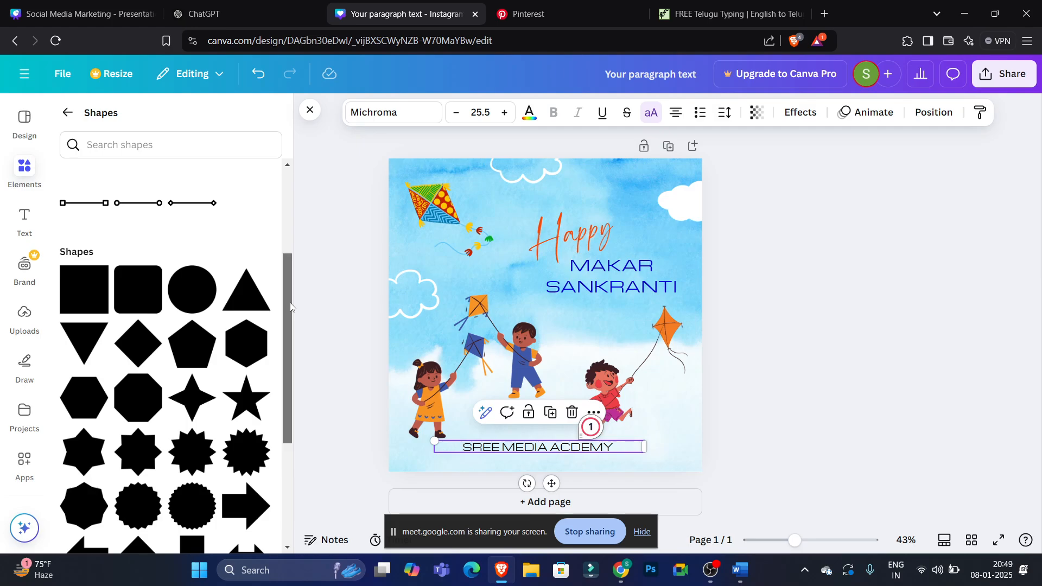
{"action": "left_click_drag", "start_coordinate": [290, 307], "coordinate": [291, 310]}
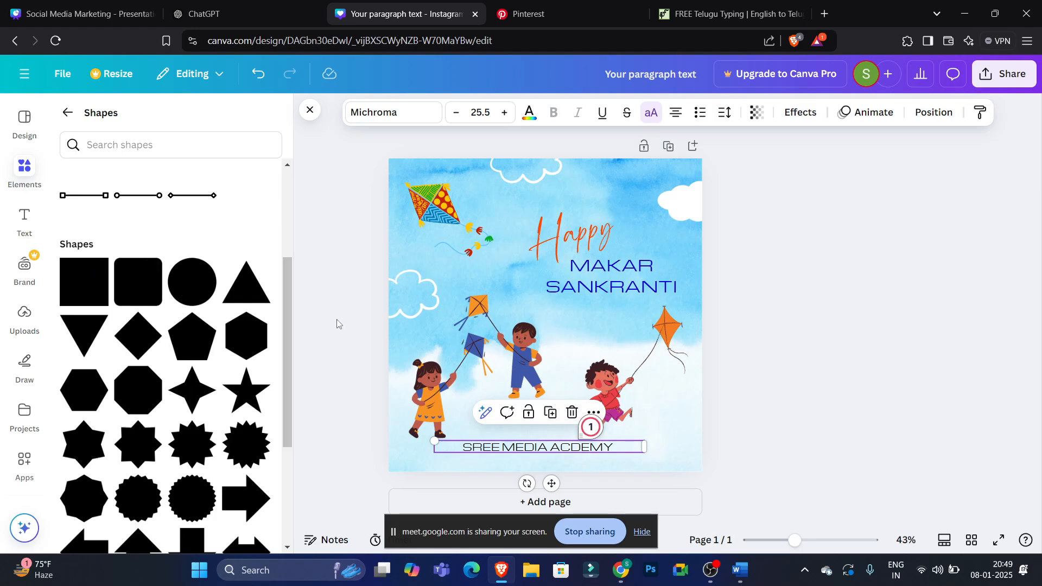
{"action": "left_click", "coordinate": [87, 293]}
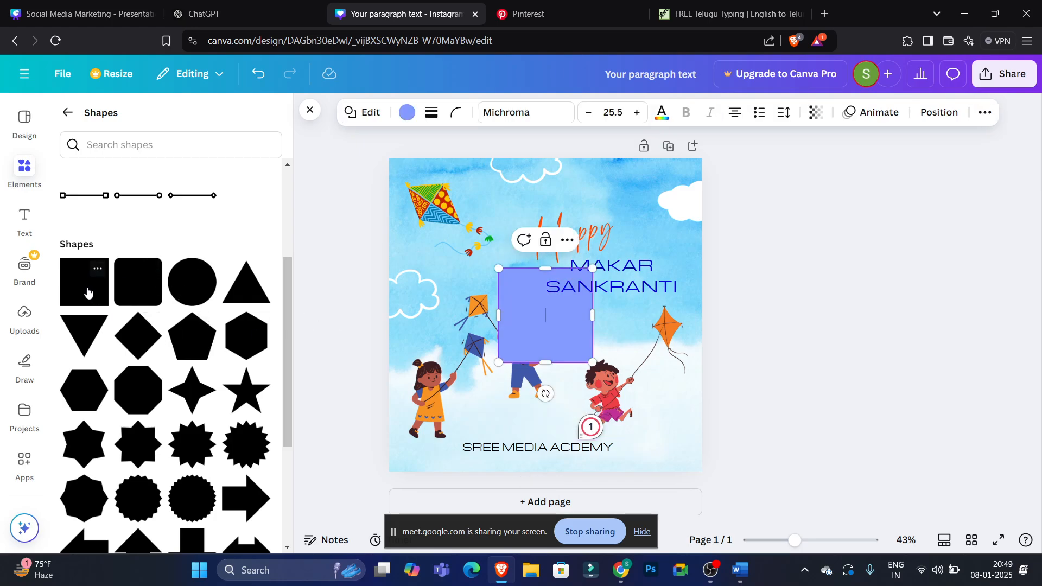
{"action": "left_click", "coordinate": [741, 328]}
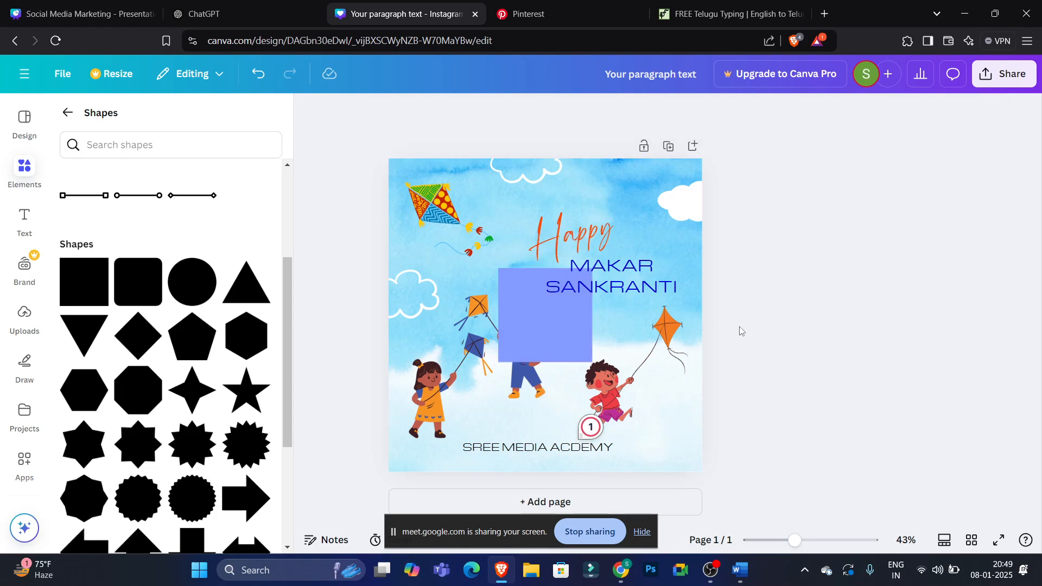
- Move the blue square to the page's lower edge and stretch it across the full page width as a band
{"action": "left_click_drag", "start_coordinate": [549, 318], "coordinate": [551, 495]}
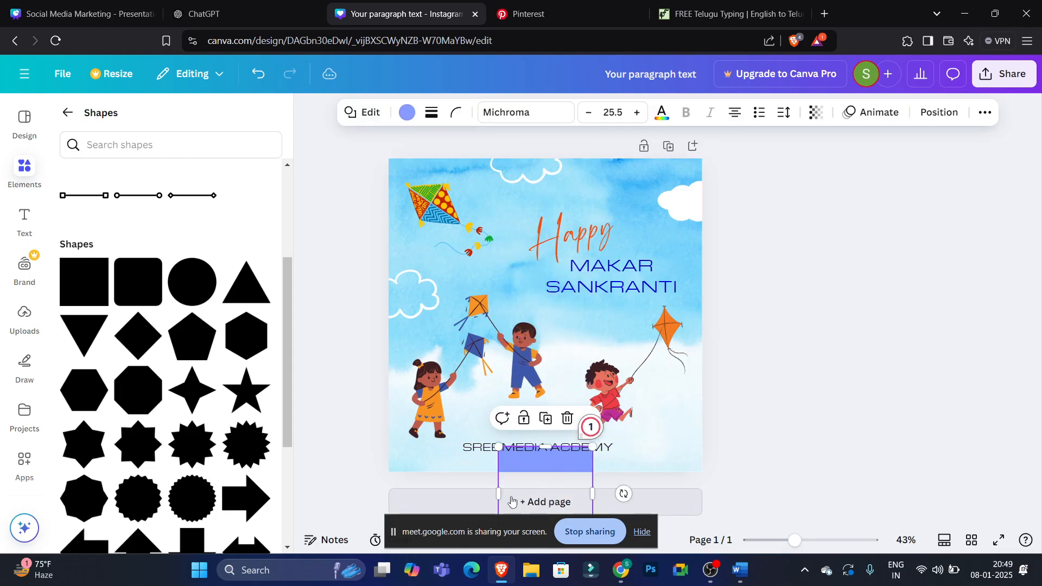
{"action": "left_click", "coordinate": [493, 497]}
{"action": "left_click", "coordinate": [667, 149]}
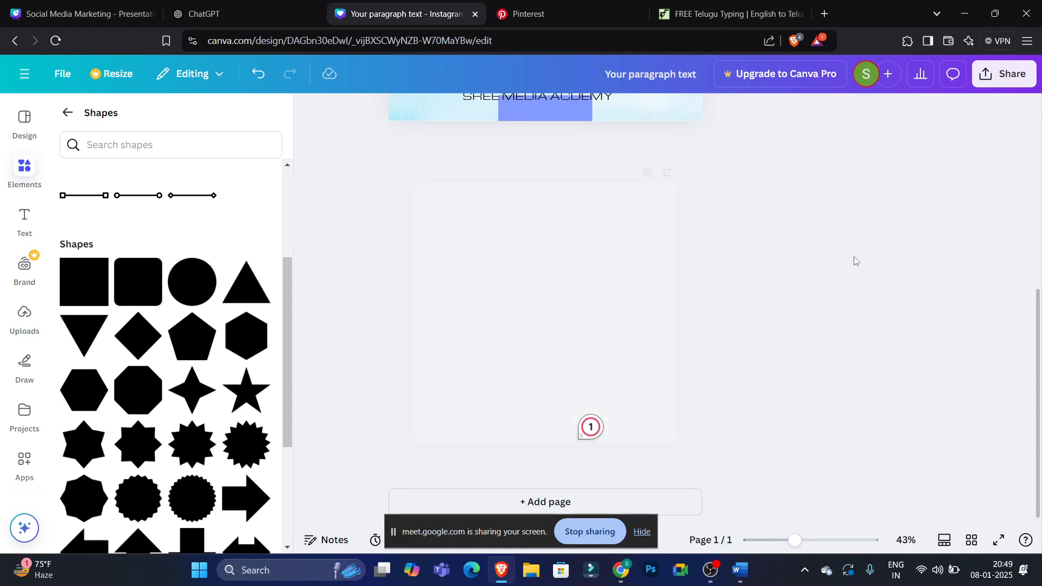
{"action": "left_click", "coordinate": [520, 470]}
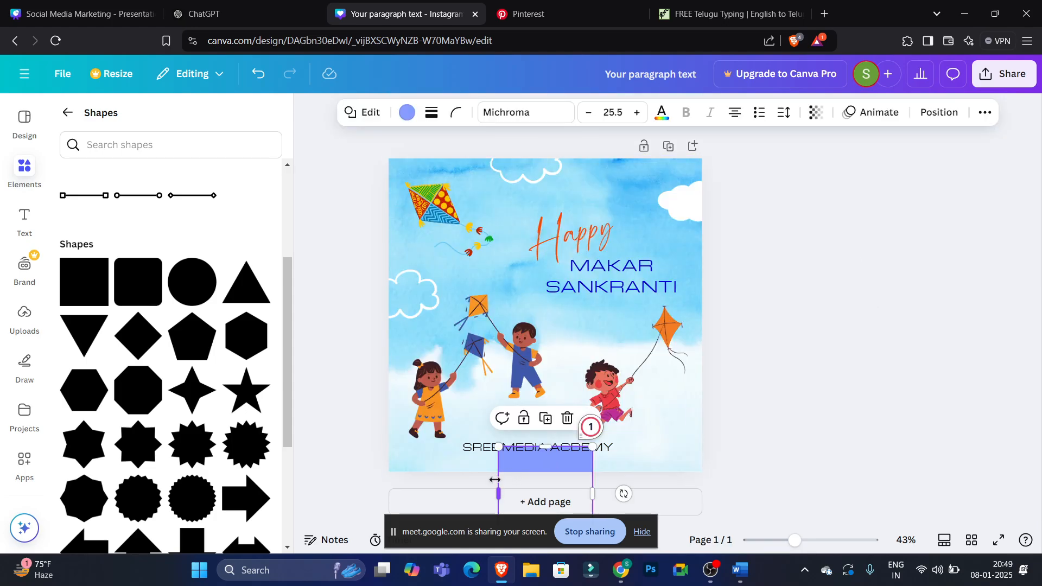
{"action": "left_click_drag", "start_coordinate": [494, 480], "coordinate": [381, 493]}
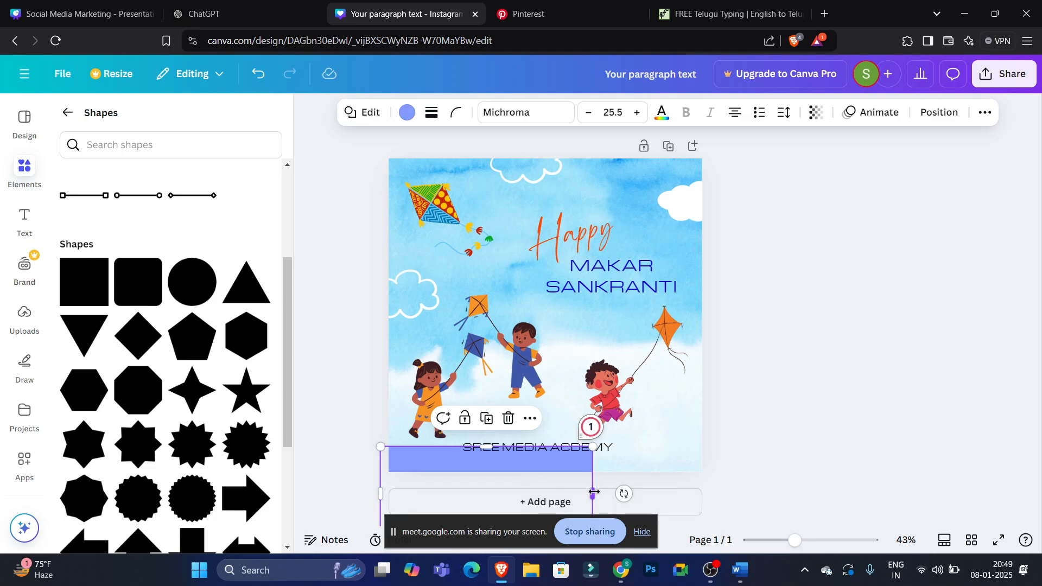
{"action": "left_click_drag", "start_coordinate": [594, 493], "coordinate": [736, 494]}
- Lower the blue band slightly and place the academy text over its left part
{"action": "left_click_drag", "start_coordinate": [561, 449], "coordinate": [528, 470]}
{"action": "left_click", "coordinate": [836, 417]}
{"action": "left_click", "coordinate": [311, 293]}
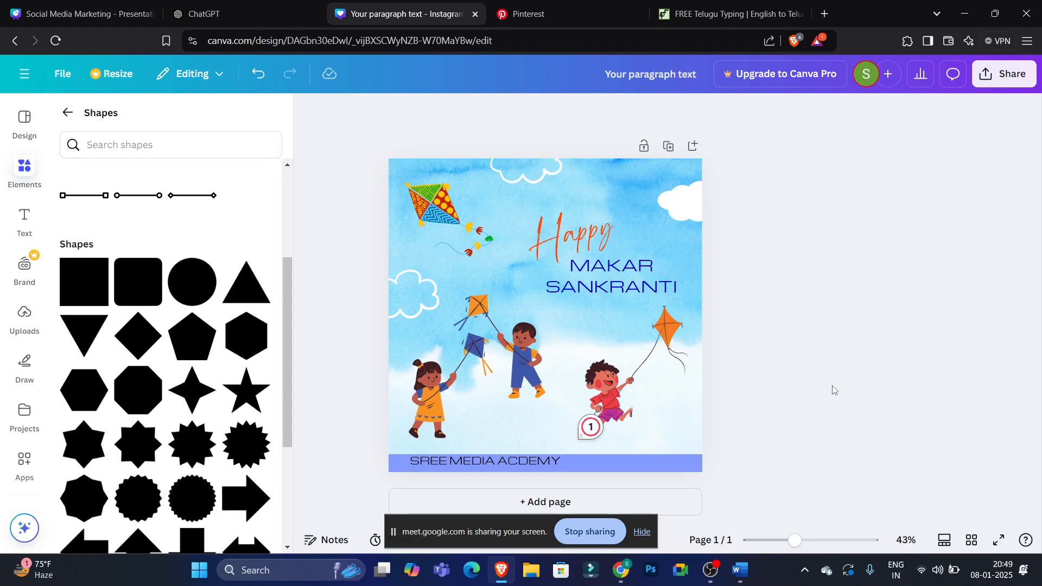
{"action": "left_click", "coordinate": [517, 465]}
{"action": "left_click_drag", "start_coordinate": [517, 464], "coordinate": [518, 465]}
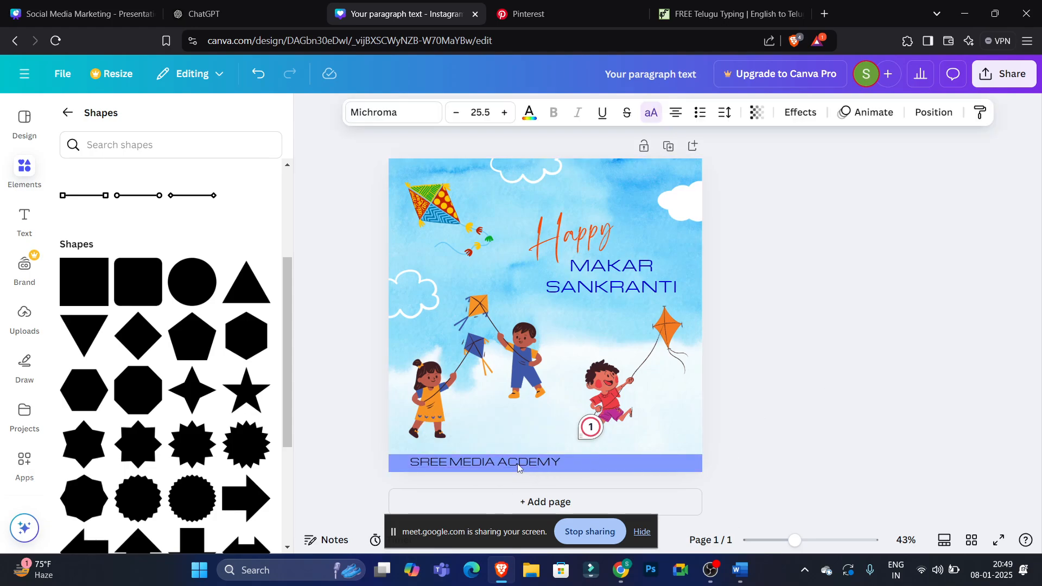
{"action": "left_click", "coordinate": [518, 465]}
- Add a second text box and place it on the right part of the blue band
{"action": "left_click", "coordinate": [24, 217]}
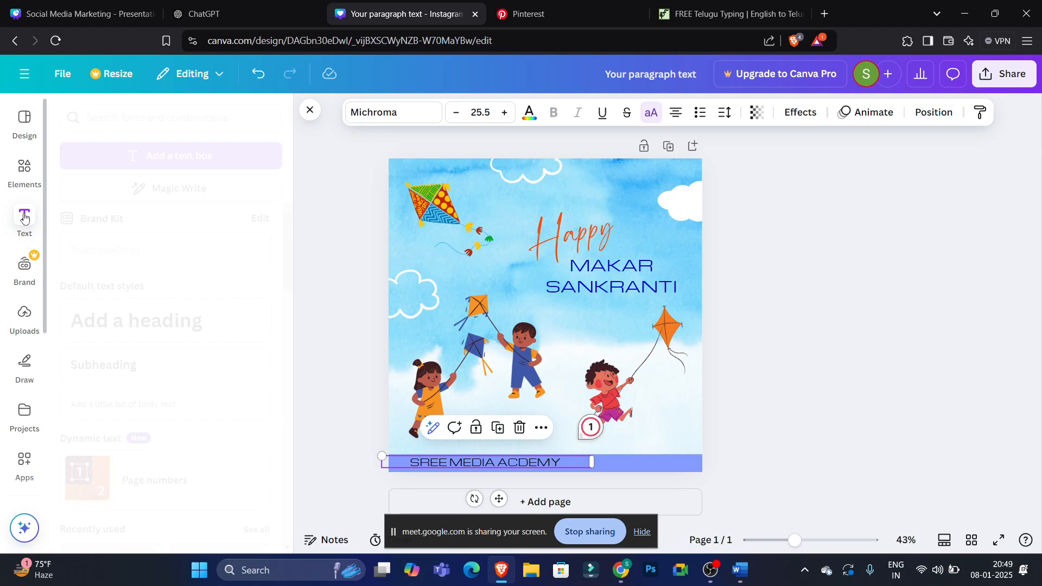
{"action": "left_click", "coordinate": [179, 156]}
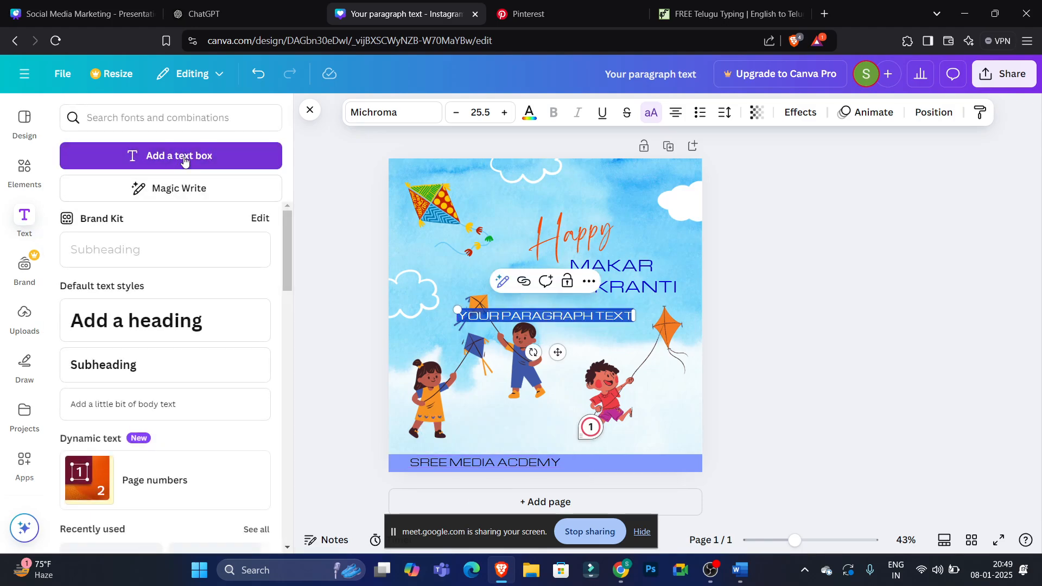
{"action": "left_click", "coordinate": [752, 330]}
{"action": "left_click_drag", "start_coordinate": [618, 317], "coordinate": [681, 463]}
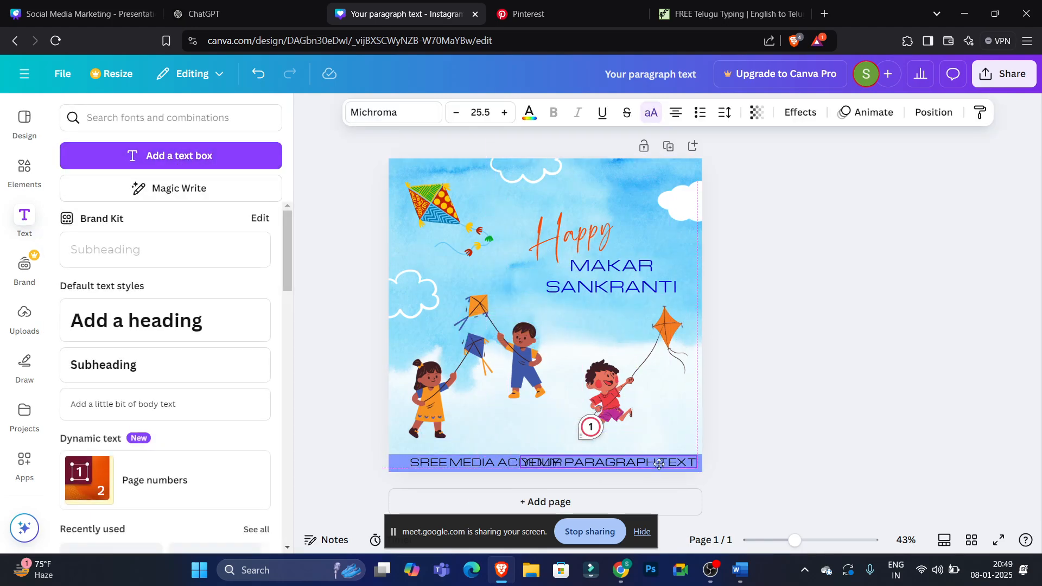
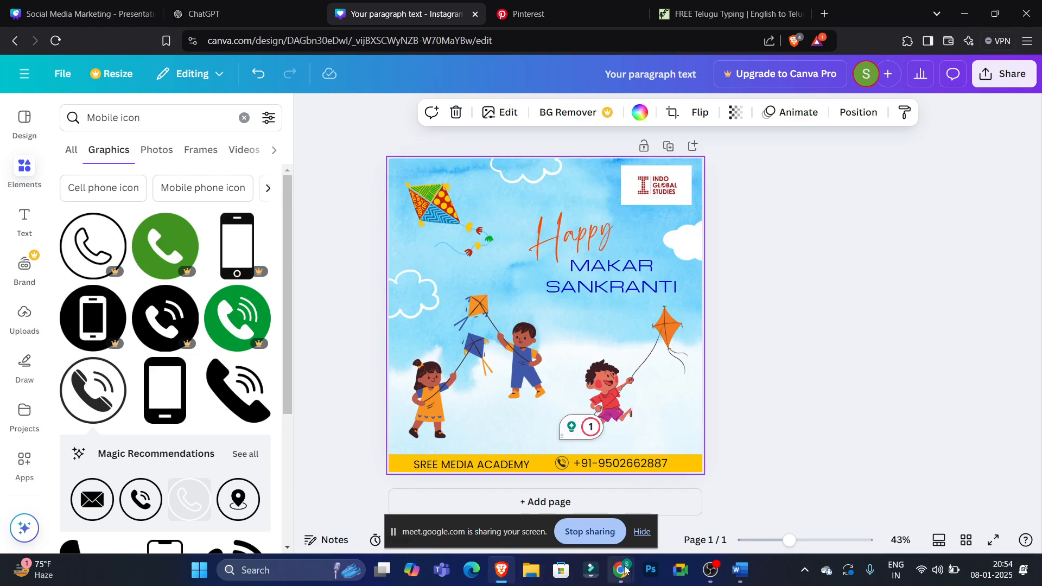
- Switch to the Canva home page in Chrome and open the recent design "Red And White 2025 Happy New Year Instagram Post"
{"action": "mouse_move", "coordinate": [621, 569]}
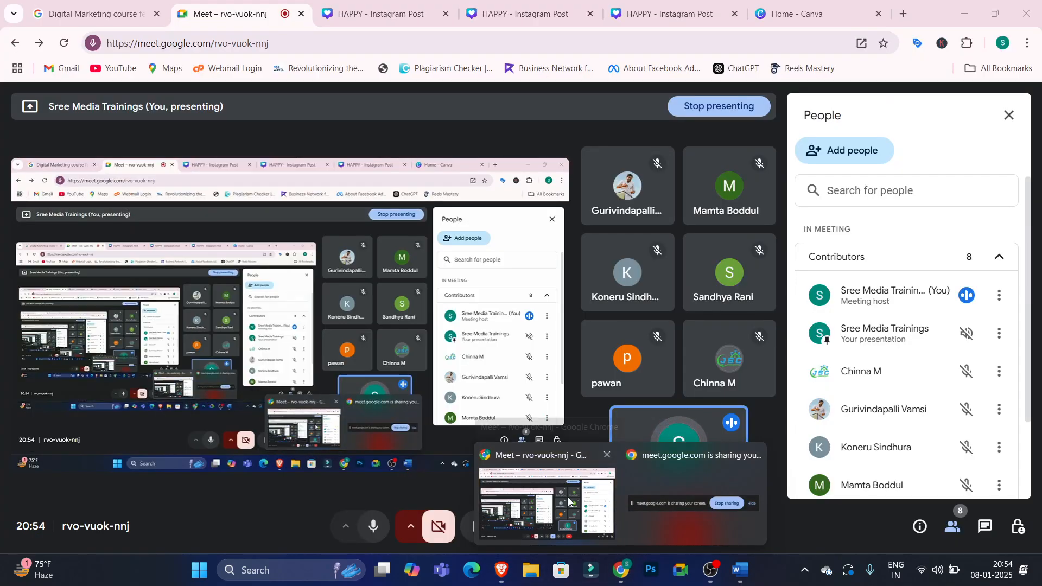
{"action": "left_click", "coordinate": [568, 502]}
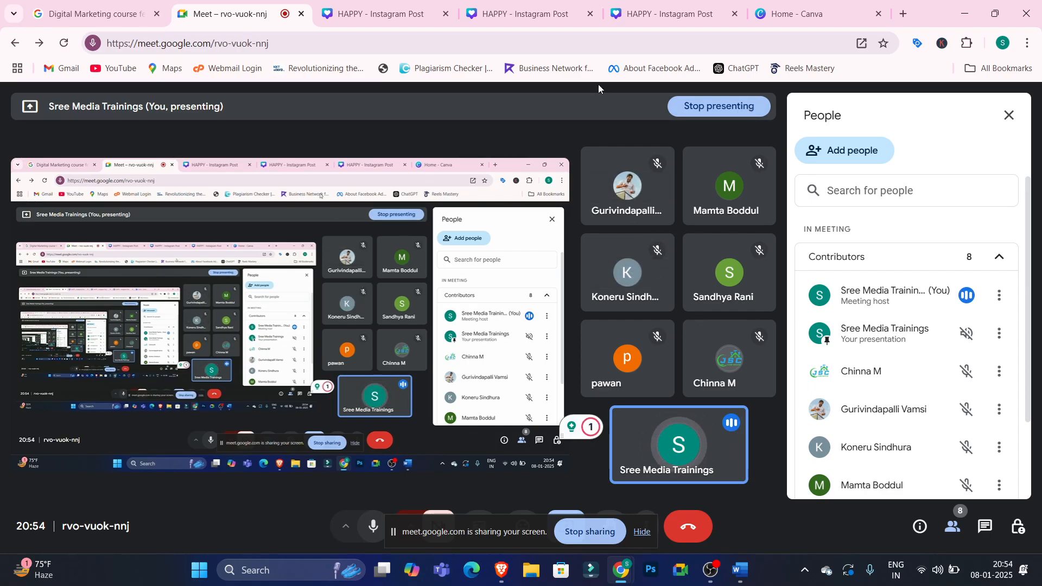
{"action": "left_click", "coordinate": [797, 17]}
{"action": "left_click_drag", "start_coordinate": [969, 182], "coordinate": [957, 556]}
{"action": "scroll", "coordinate": [1037, 247], "scroll_direction": "down", "scroll_amount": 7}
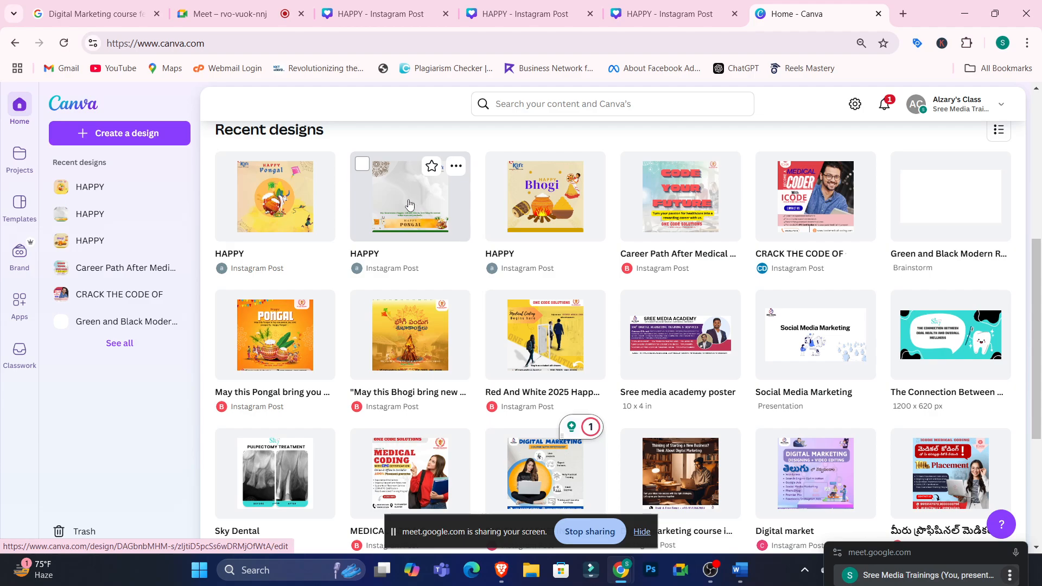
{"action": "left_click", "coordinate": [539, 332]}
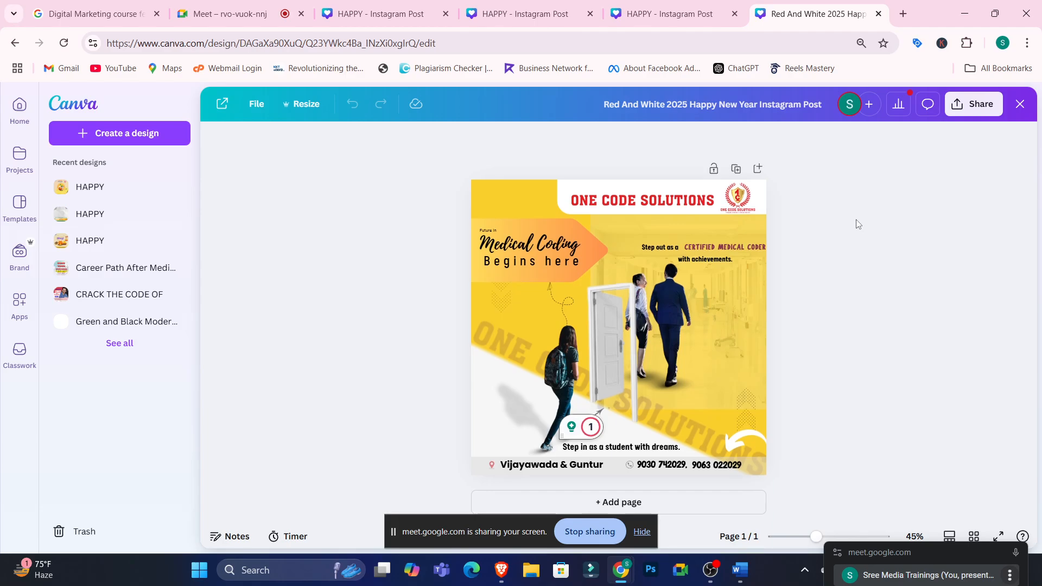
- Examine how the medical coding poster is built by selecting its door frame and the grouped background image
{"action": "left_click", "coordinate": [636, 326]}
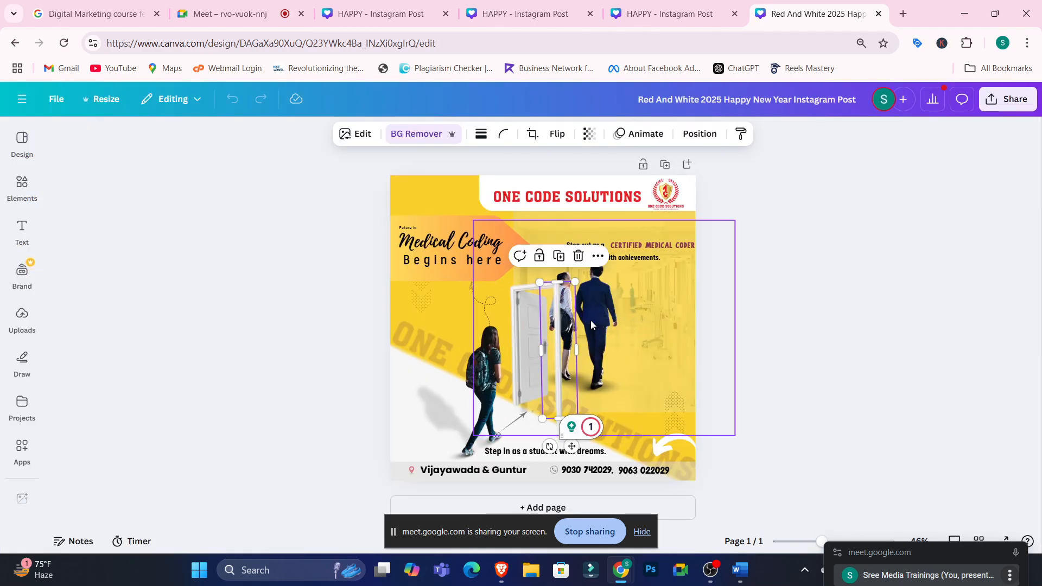
{"action": "mouse_move", "coordinate": [552, 339]}
{"action": "left_mouse_down"}
{"action": "mouse_move", "coordinate": [568, 338]}
{"action": "mouse_move", "coordinate": [557, 337]}
{"action": "left_mouse_up"}
{"action": "left_click", "coordinate": [673, 325]}
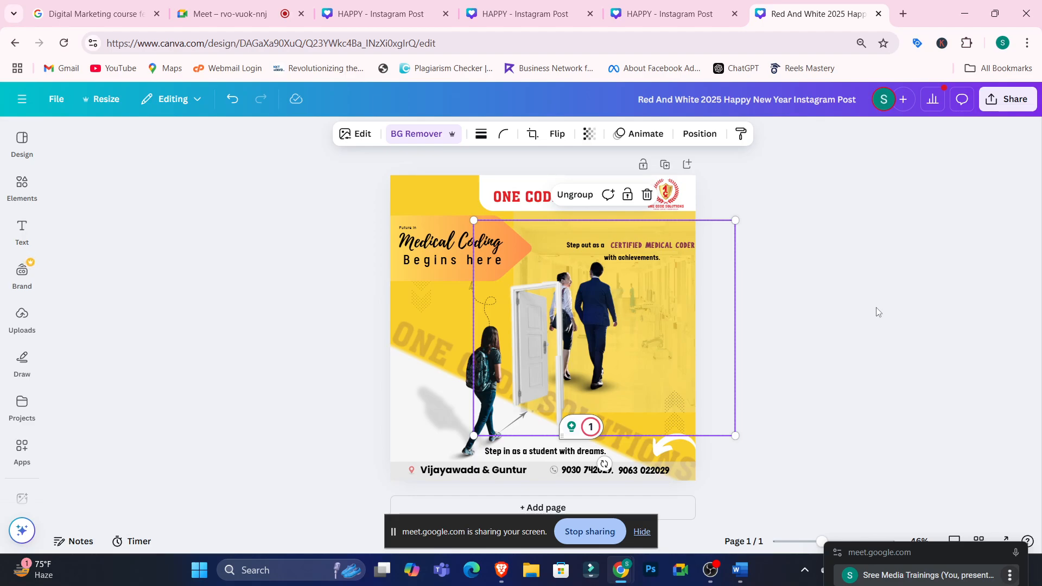
{"action": "left_click", "coordinate": [819, 304]}
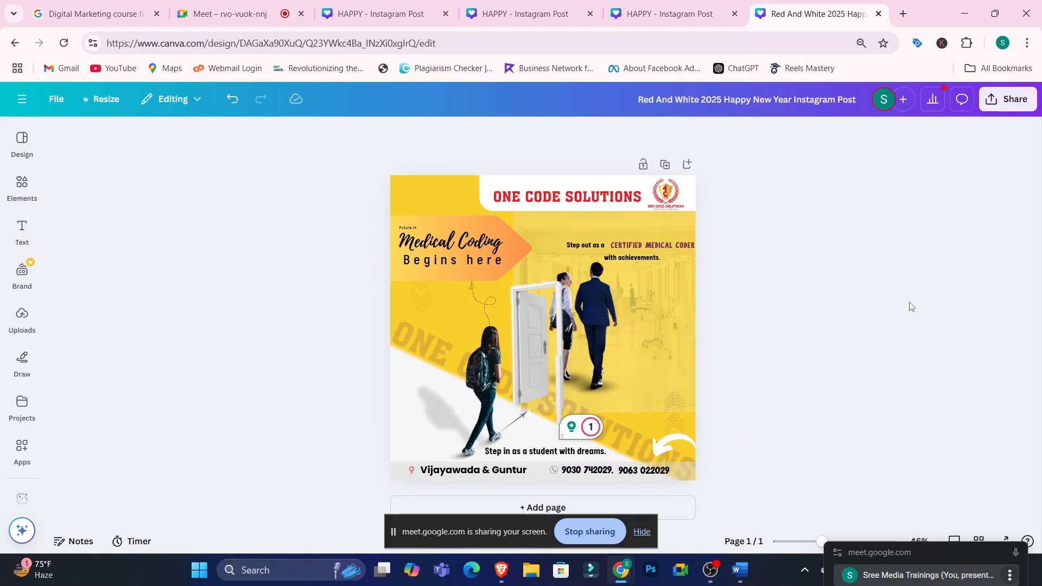
{"action": "left_click", "coordinate": [23, 139]}
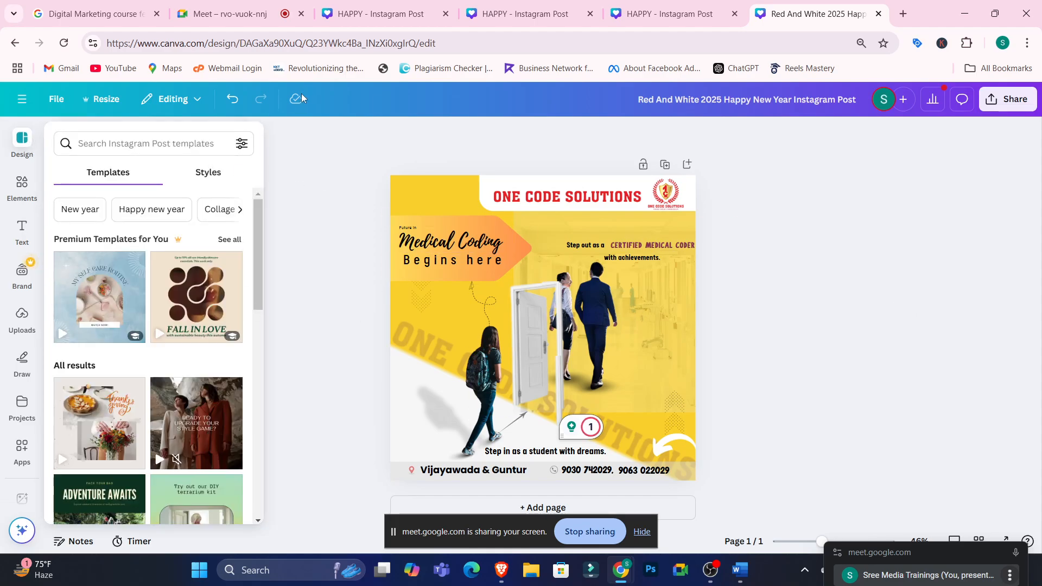
{"action": "left_click", "coordinate": [25, 140]}
{"action": "left_click", "coordinate": [24, 140]}
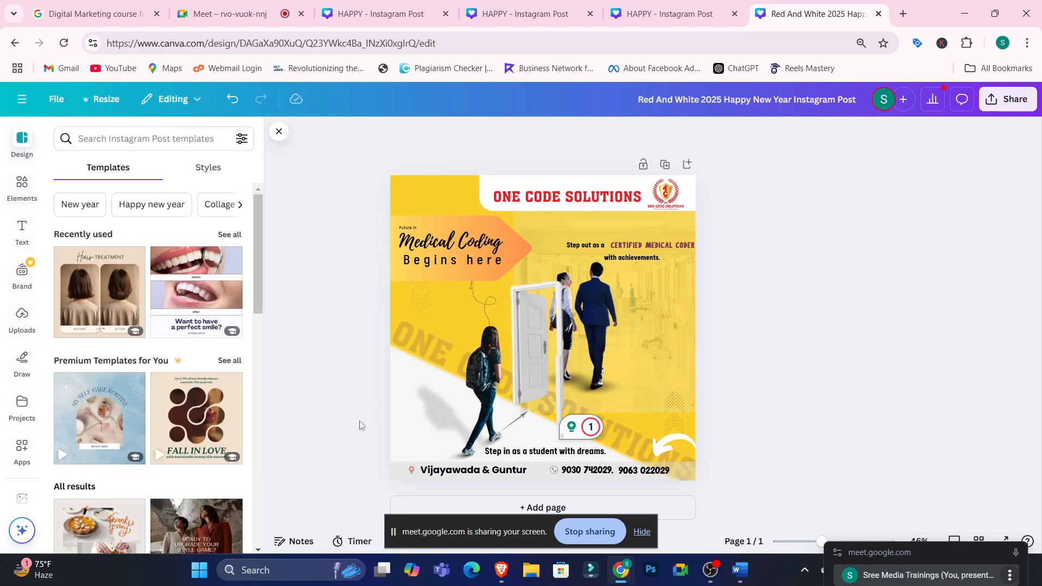
{"action": "left_click", "coordinate": [543, 508]}
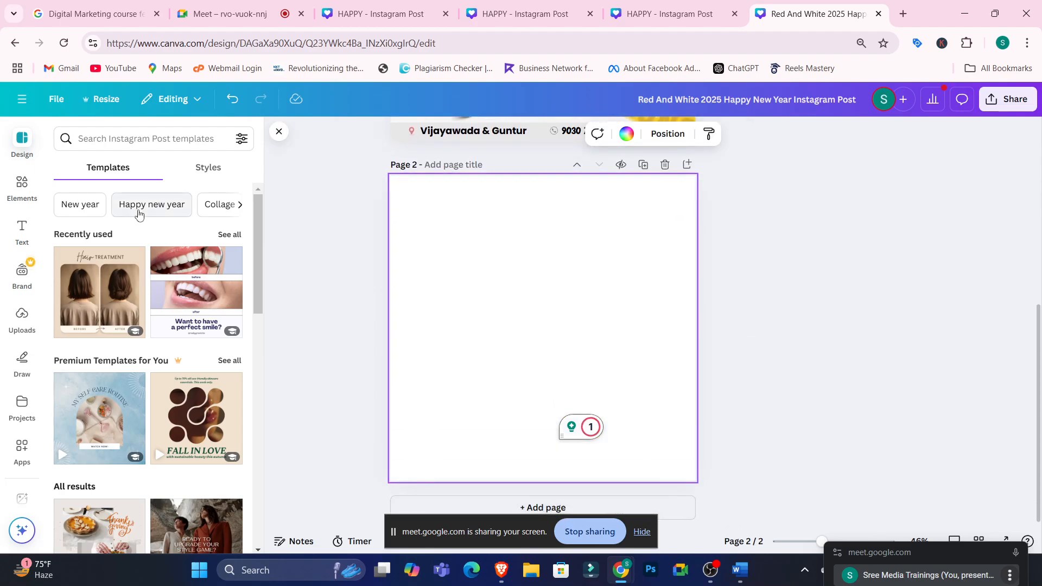
{"action": "left_click", "coordinate": [665, 164]}
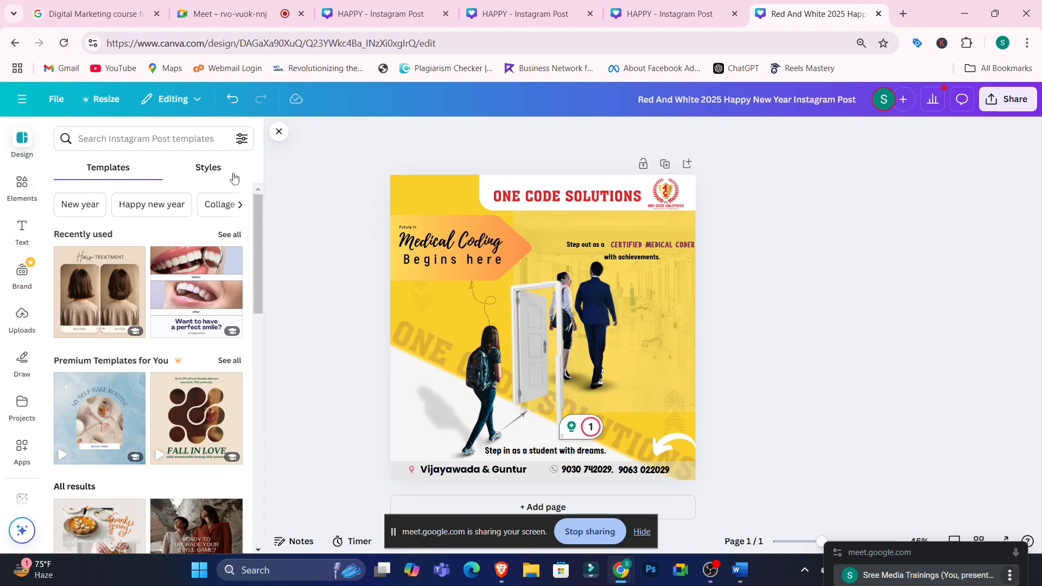
- Open Facebook in a new browser tab
{"action": "left_click", "coordinate": [903, 14]}
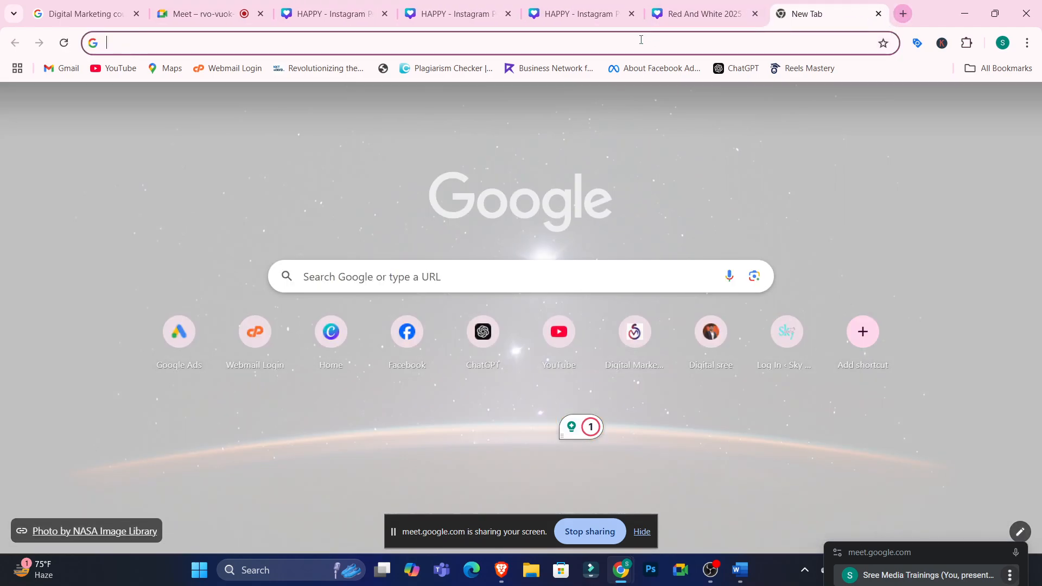
{"action": "left_click", "coordinate": [636, 43]}
{"action": "type", "text": "fb"}
{"action": "key", "text": "Return"}
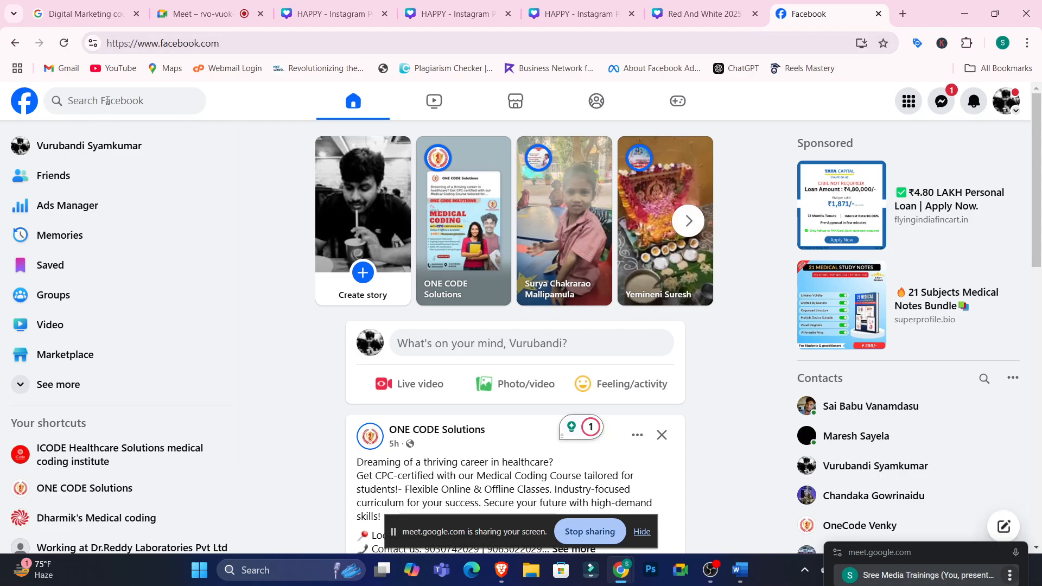
- Search Facebook for "urban" and open the Urban Company page
{"action": "left_click", "coordinate": [107, 100]}
{"action": "type", "text": "urban"}
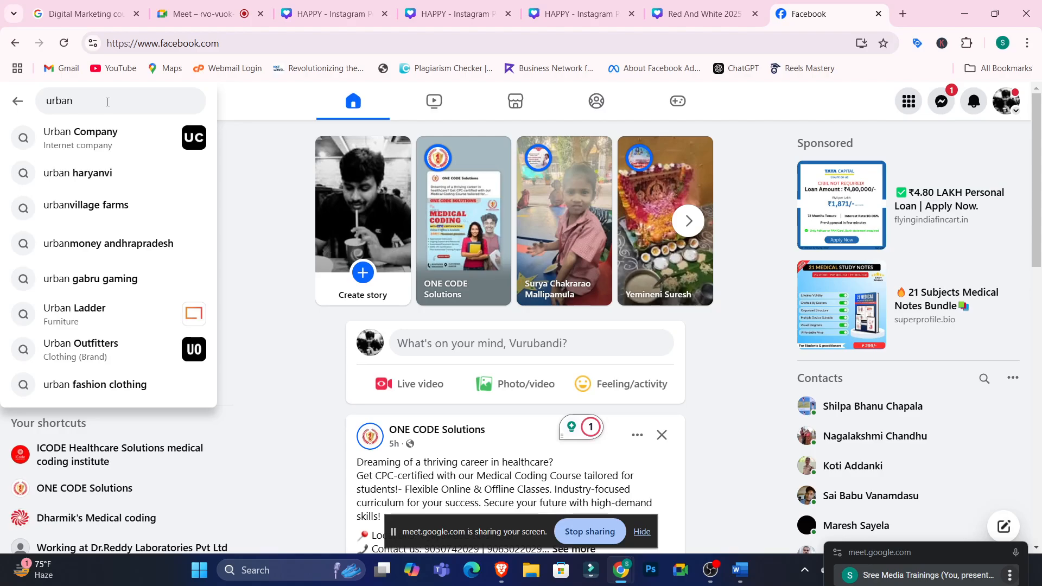
{"action": "left_click", "coordinate": [81, 137]}
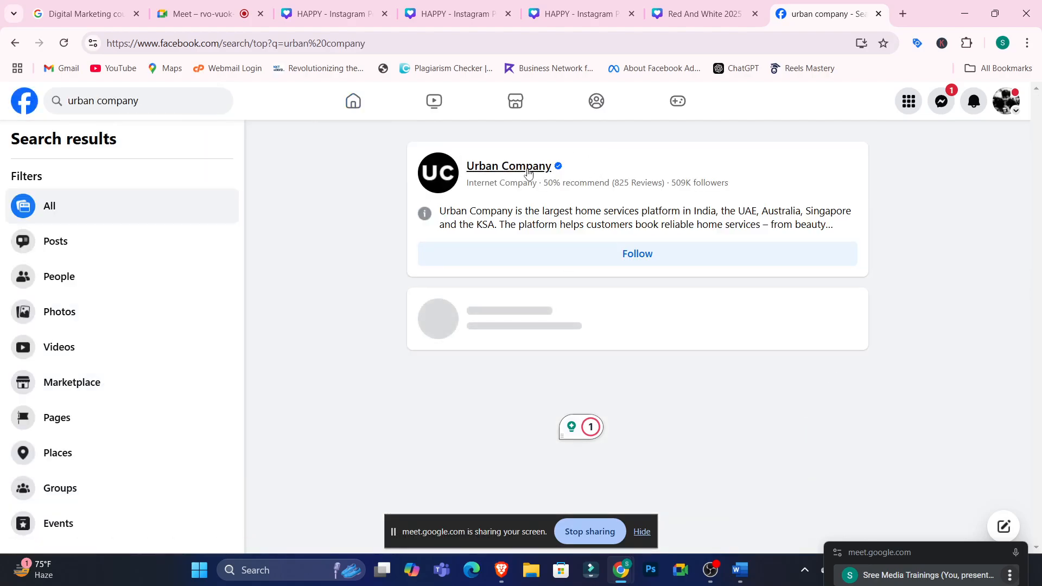
{"action": "left_click", "coordinate": [528, 173]}
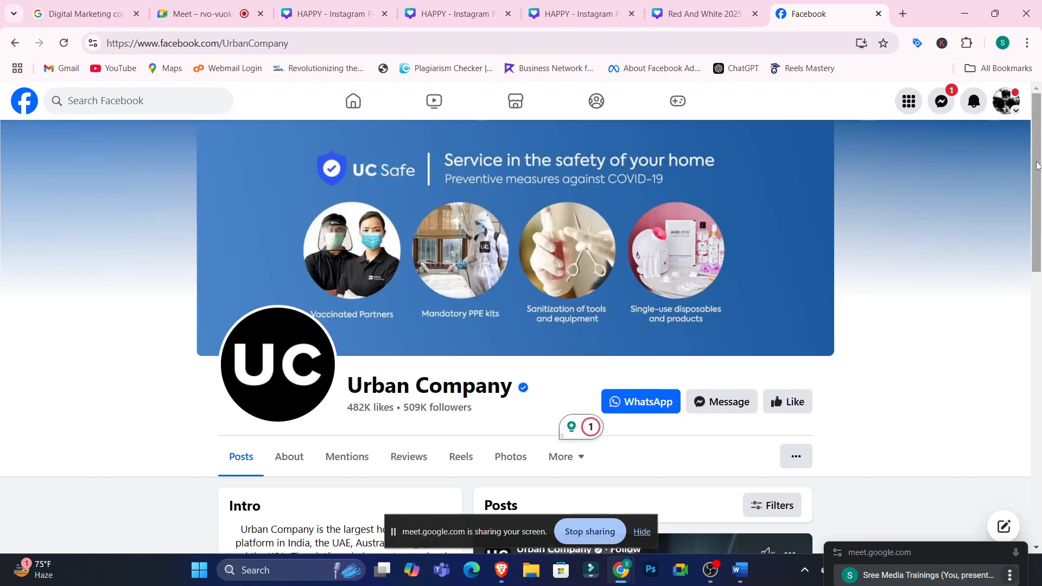
- Browse Urban Company's photos and examine the layout of the AC Service and Salon Spree posters
{"action": "left_click_drag", "start_coordinate": [1037, 139], "coordinate": [1040, 335]}
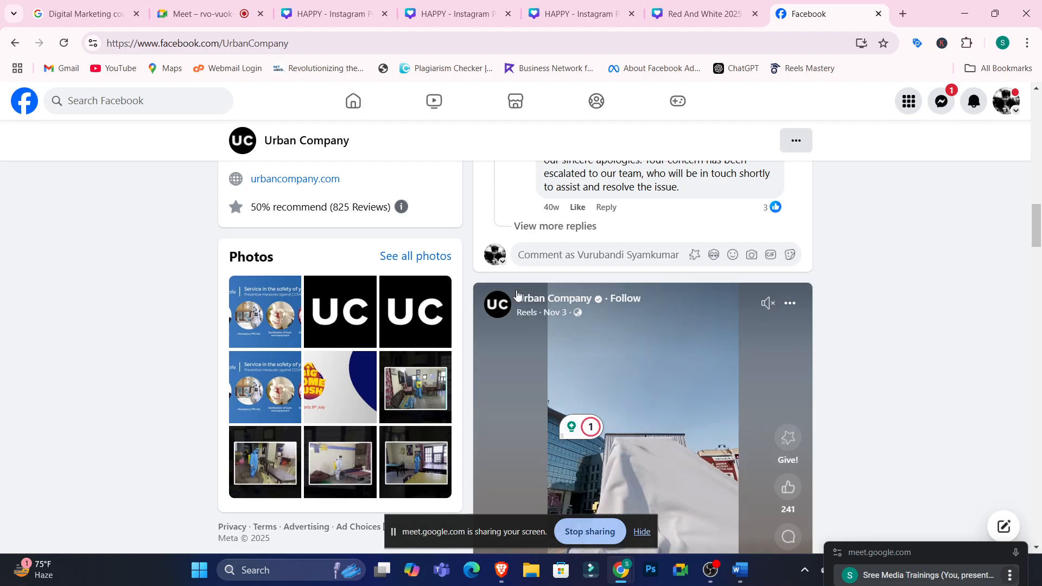
{"action": "left_click", "coordinate": [428, 265]}
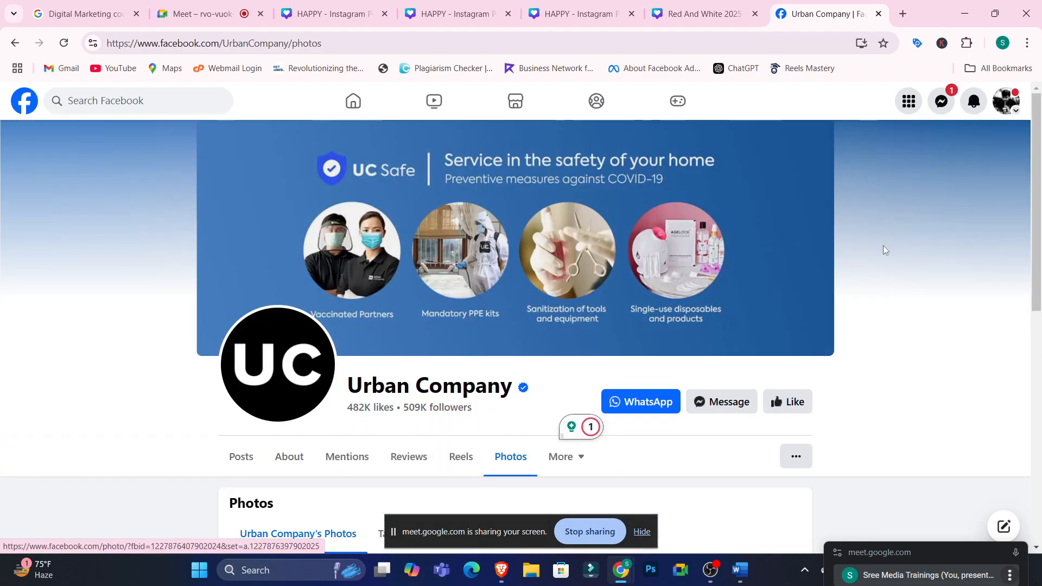
{"action": "left_click_drag", "start_coordinate": [1039, 271], "coordinate": [1041, 434]}
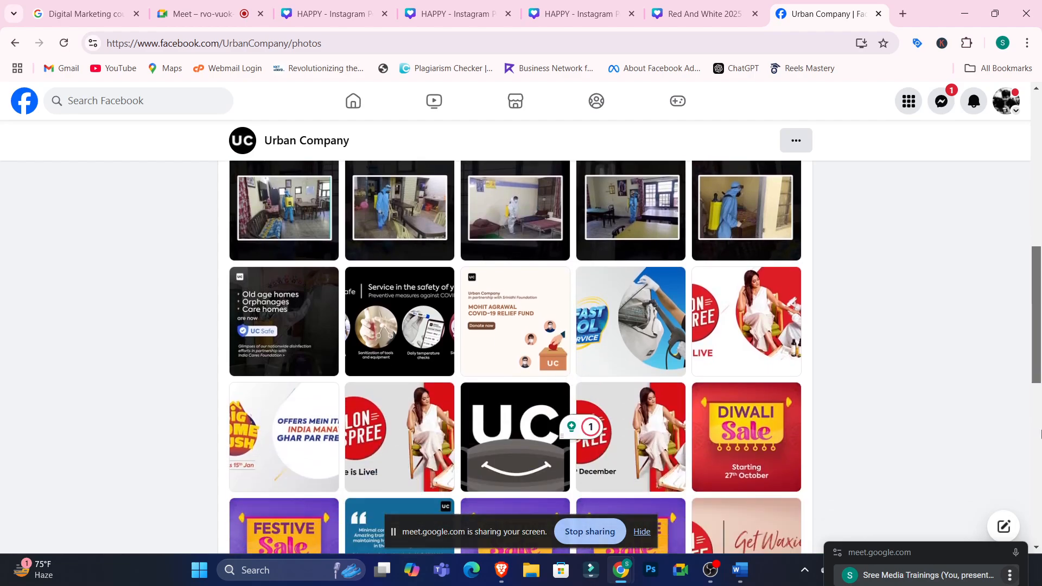
{"action": "left_click", "coordinate": [605, 331]}
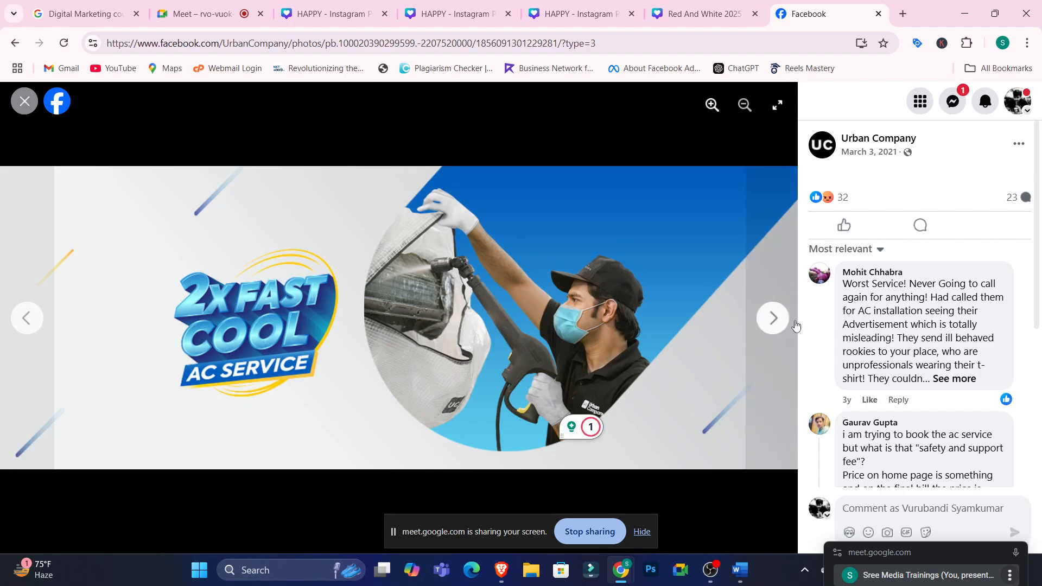
{"action": "left_click", "coordinate": [771, 324]}
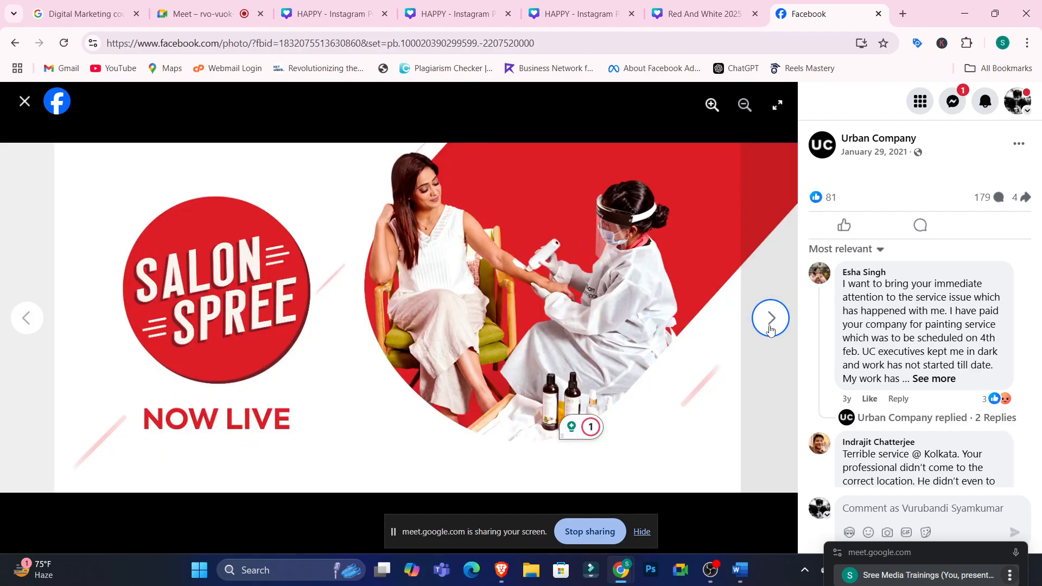
{"action": "left_click", "coordinate": [771, 328]}
{"action": "left_click", "coordinate": [771, 329]}
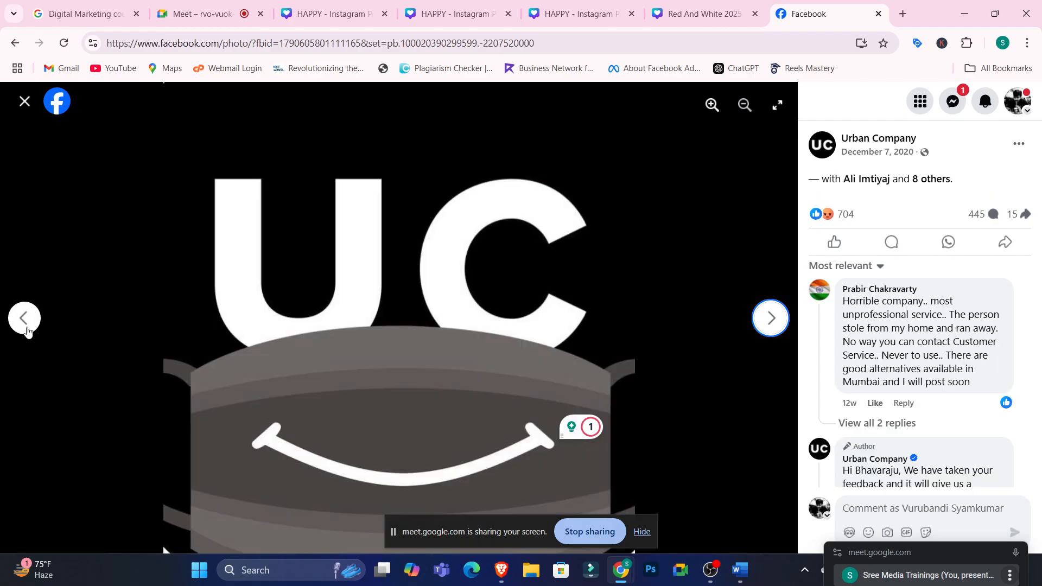
{"action": "left_click", "coordinate": [27, 317]}
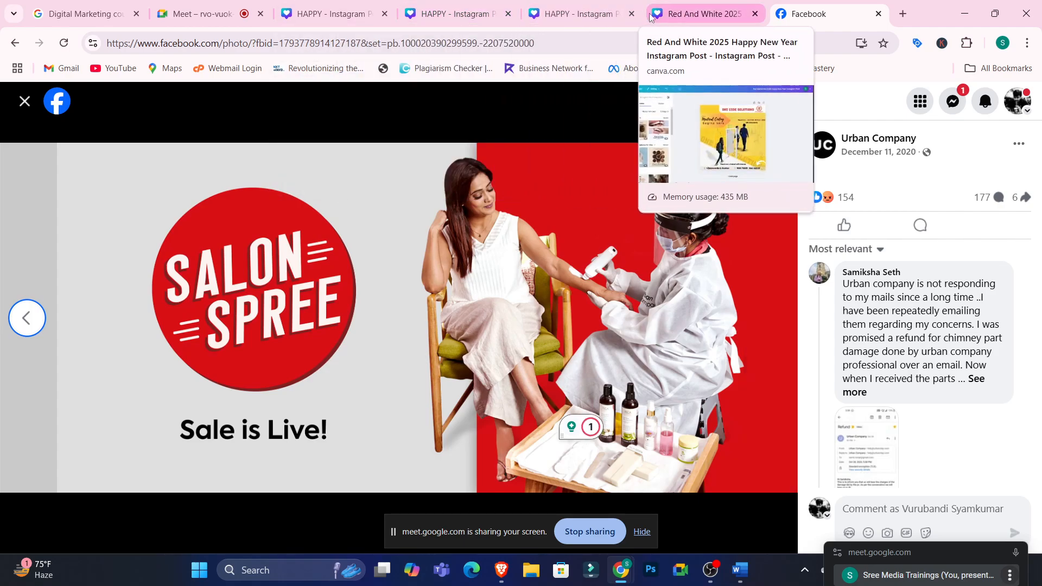
- Switch back to the Red And White Canva design, add a blank second page and insert a square shape on it
{"action": "left_click", "coordinate": [688, 11]}
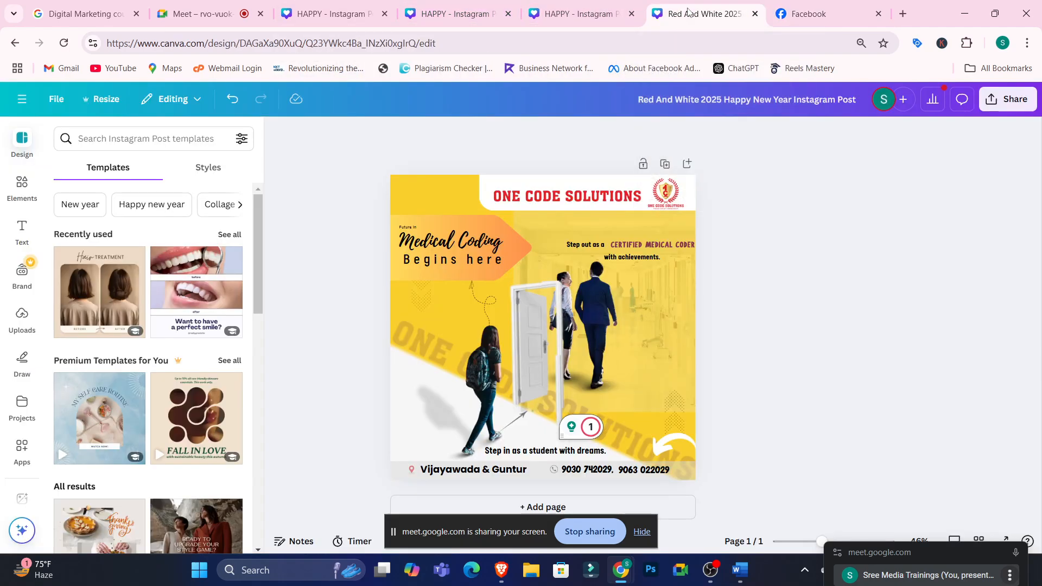
{"action": "left_click", "coordinate": [586, 516]}
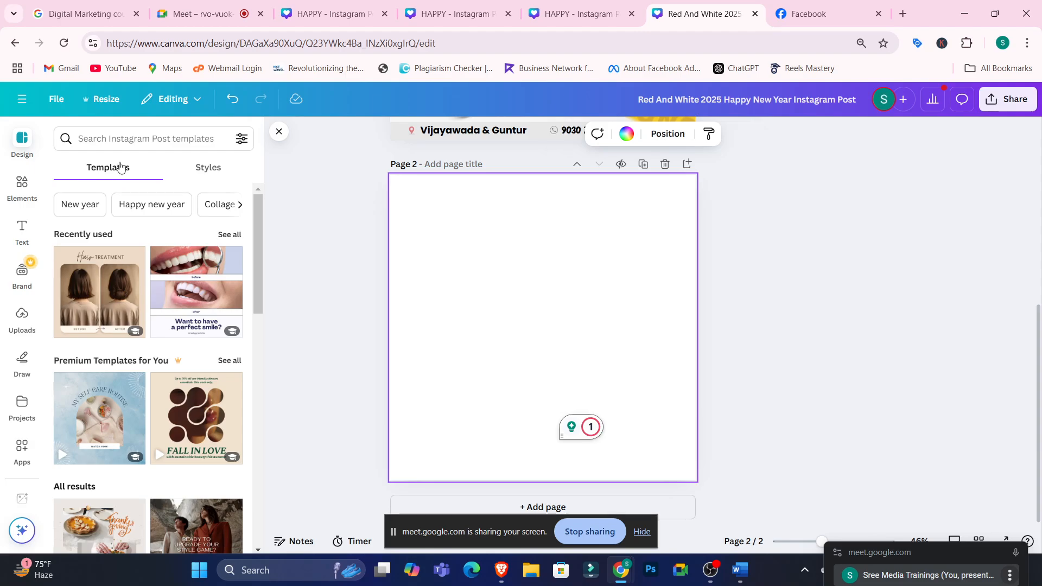
{"action": "left_click", "coordinate": [21, 185]}
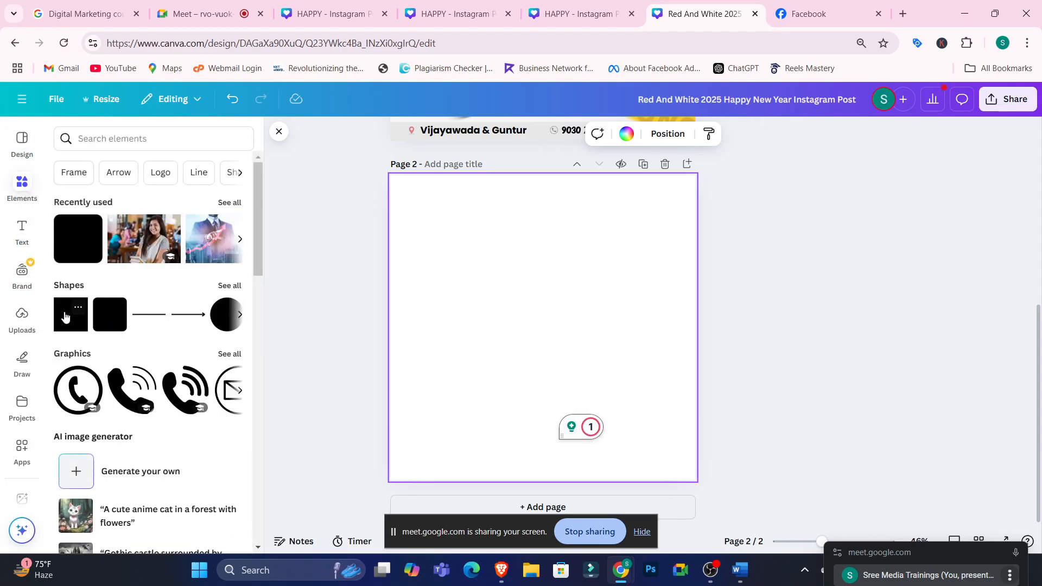
{"action": "left_click", "coordinate": [71, 315]}
- Stretch the square on page 2 into a full-height vertical band right of centre, covering about half the page width
{"action": "left_click_drag", "start_coordinate": [567, 323], "coordinate": [624, 222]}
{"action": "left_click_drag", "start_coordinate": [614, 267], "coordinate": [628, 482]}
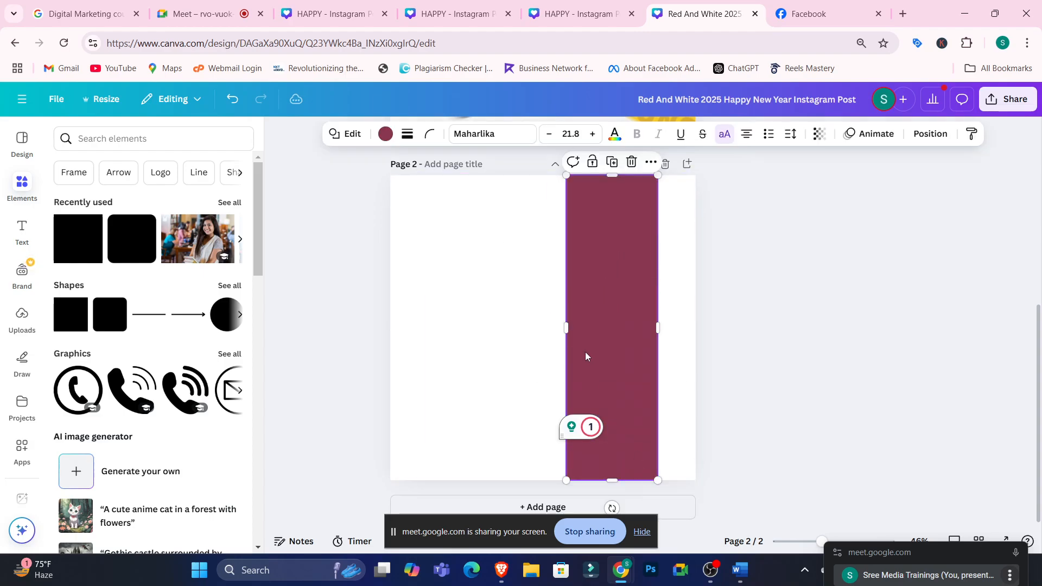
{"action": "left_click_drag", "start_coordinate": [570, 333], "coordinate": [510, 334]}
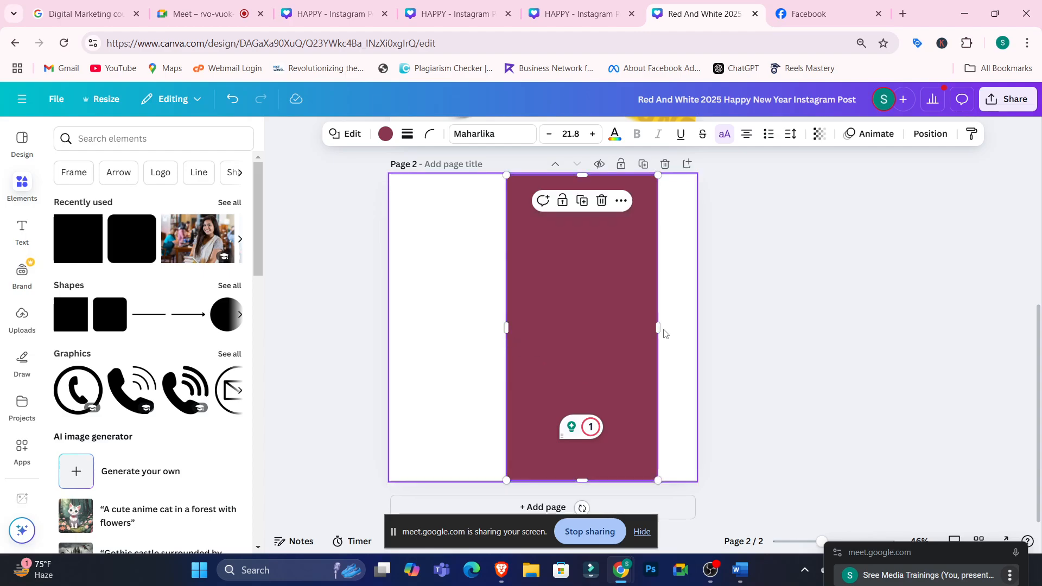
{"action": "left_click_drag", "start_coordinate": [659, 329], "coordinate": [667, 329]}
{"action": "left_click", "coordinate": [812, 343]}
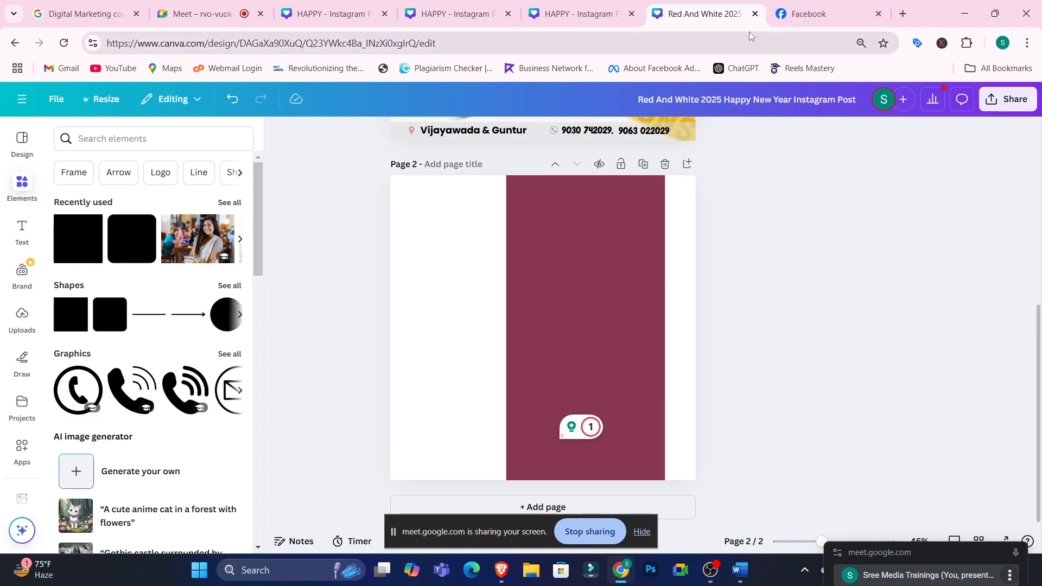
- Revisit the Salon Spree poster on Facebook as a reference and open freepik.com in a new browser tab
{"action": "left_click", "coordinate": [571, 15]}
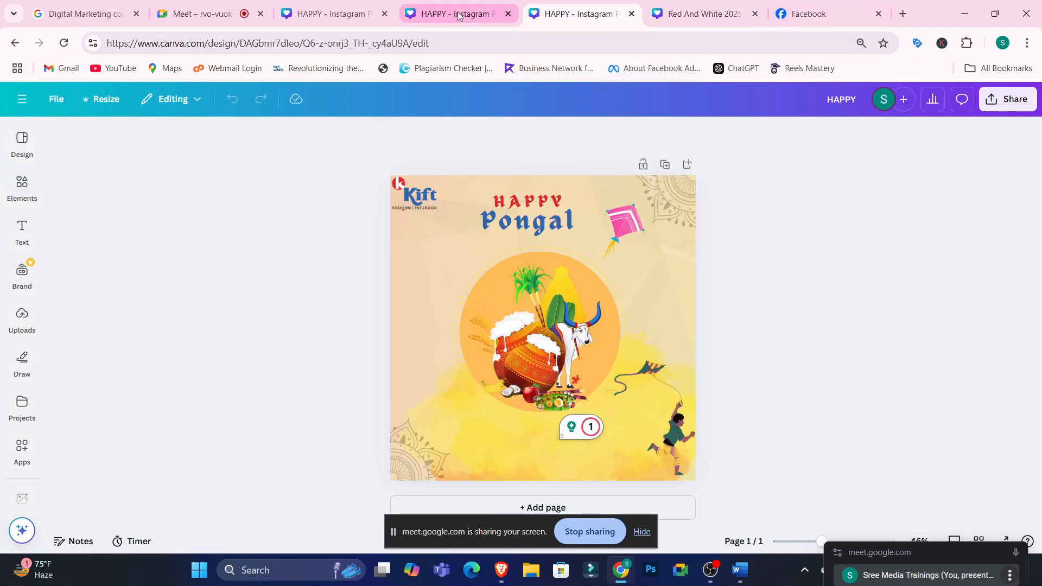
{"action": "left_click", "coordinate": [809, 14]}
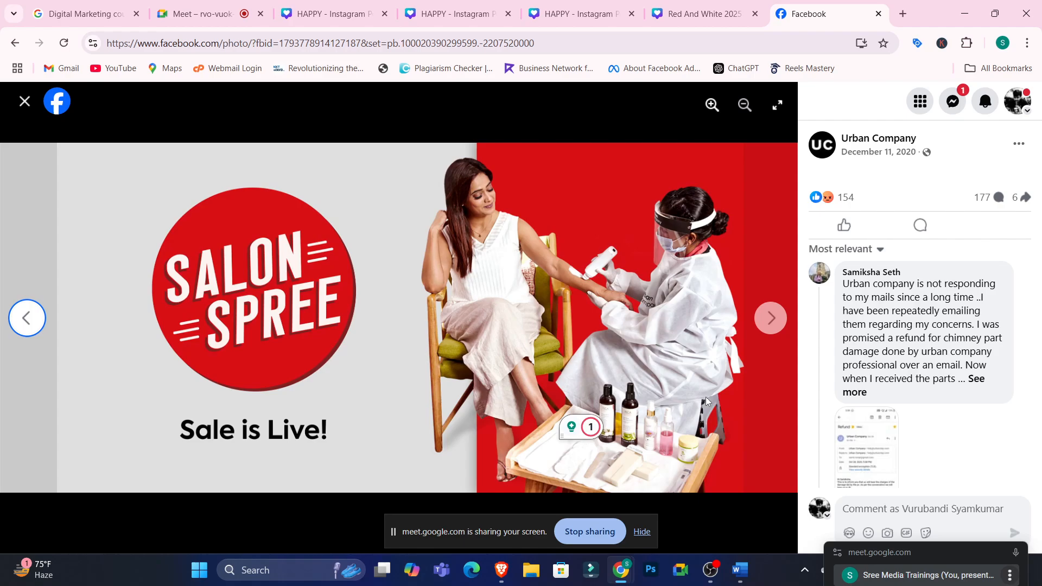
{"action": "left_click", "coordinate": [903, 13]}
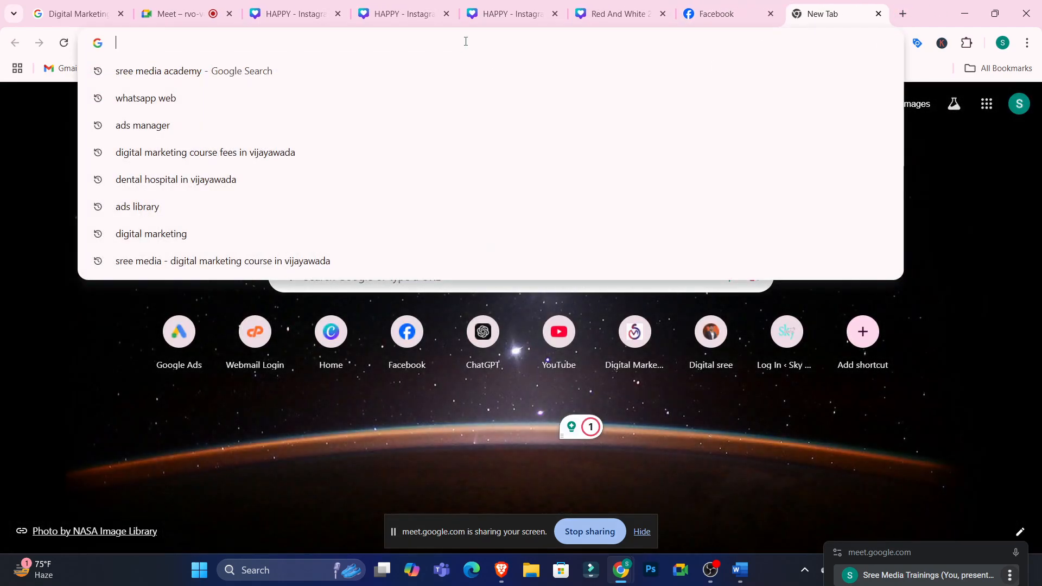
{"action": "type", "text": "freepik.com"}
{"action": "key", "text": "Return"}
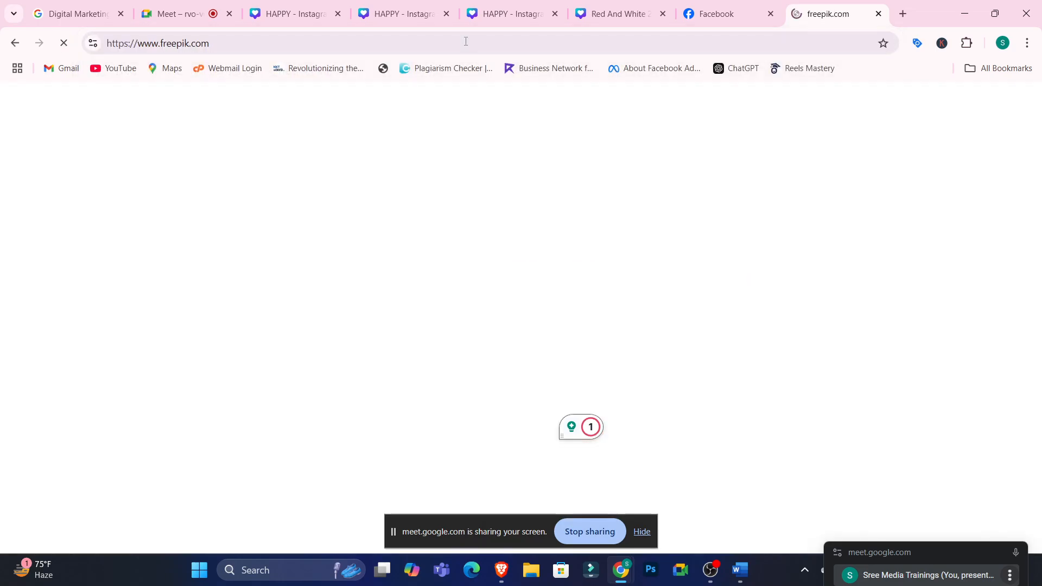
{"action": "type", "text": "b"}
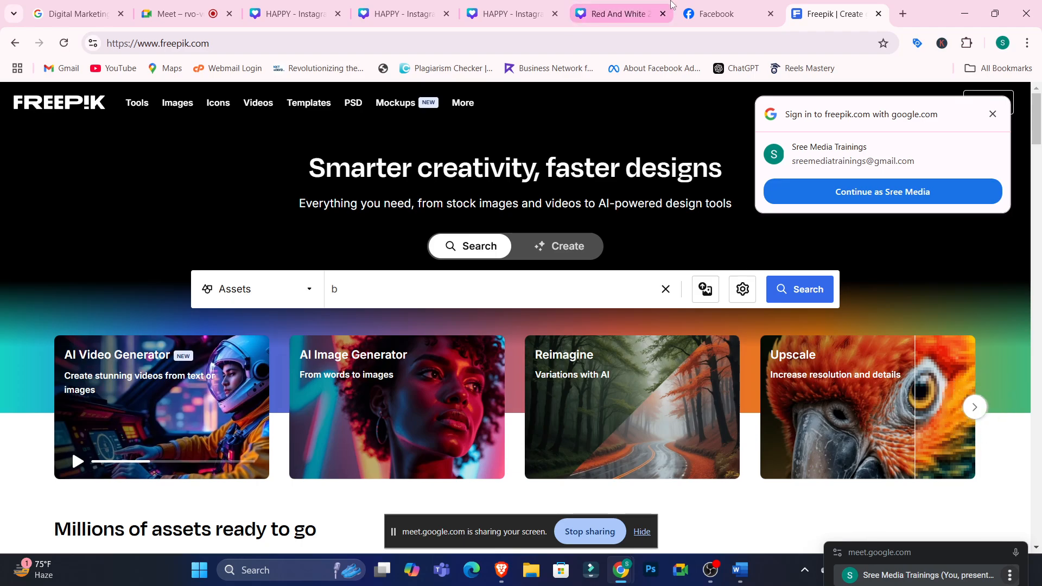
- Switch back to the Canva design and open the Magic Media image generator with an empty prompt
{"action": "left_click", "coordinate": [617, 14]}
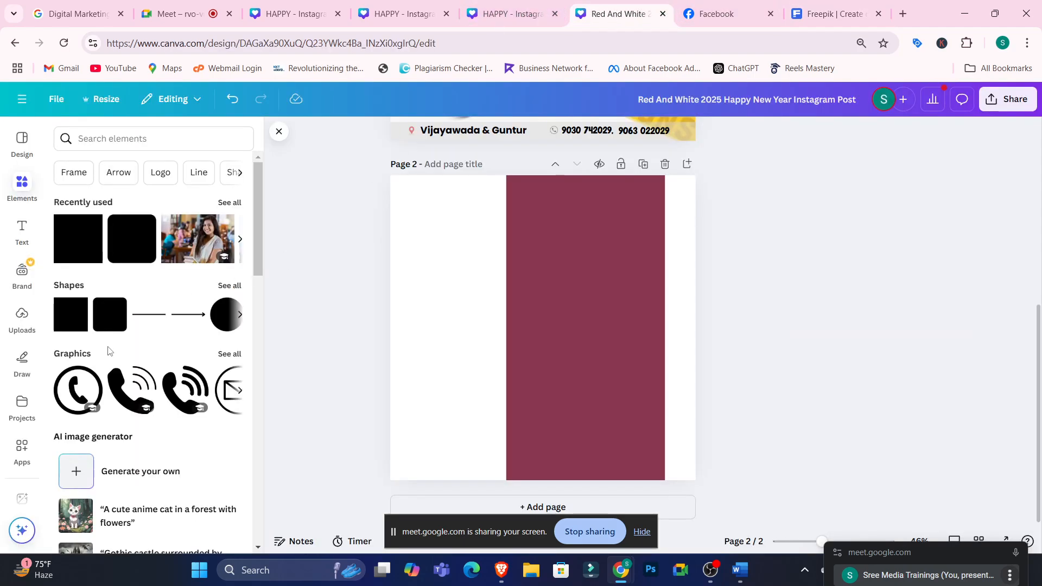
{"action": "scroll", "coordinate": [32, 353], "scroll_direction": "down", "scroll_amount": 3}
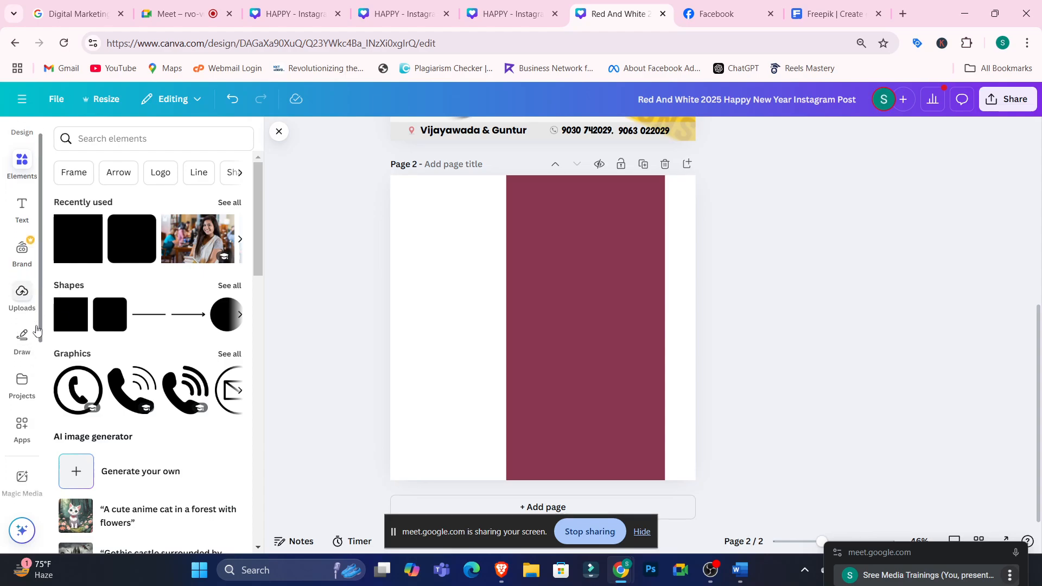
{"action": "left_click", "coordinate": [23, 395]}
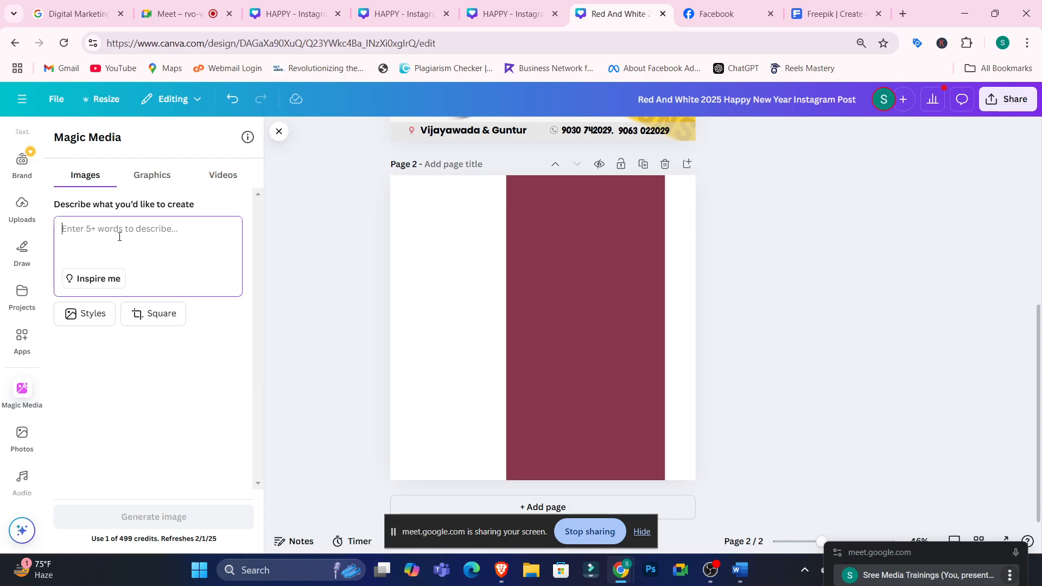
{"action": "type", "text": "a"}
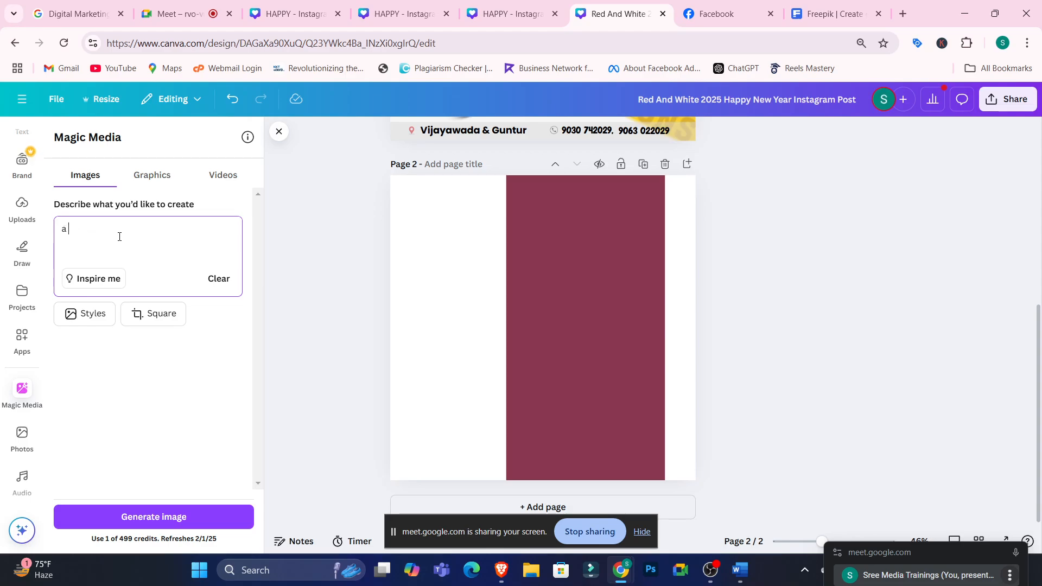
{"action": "key", "text": "BackSpace"}
{"action": "key", "text": "BackSpace"}
- Generate images of "A Beautician giving service to the customer at doorstep and the customer is sitting on chair" and place the garden one on page 2
{"action": "type", "text": "A Beautician giving service to the custom"}
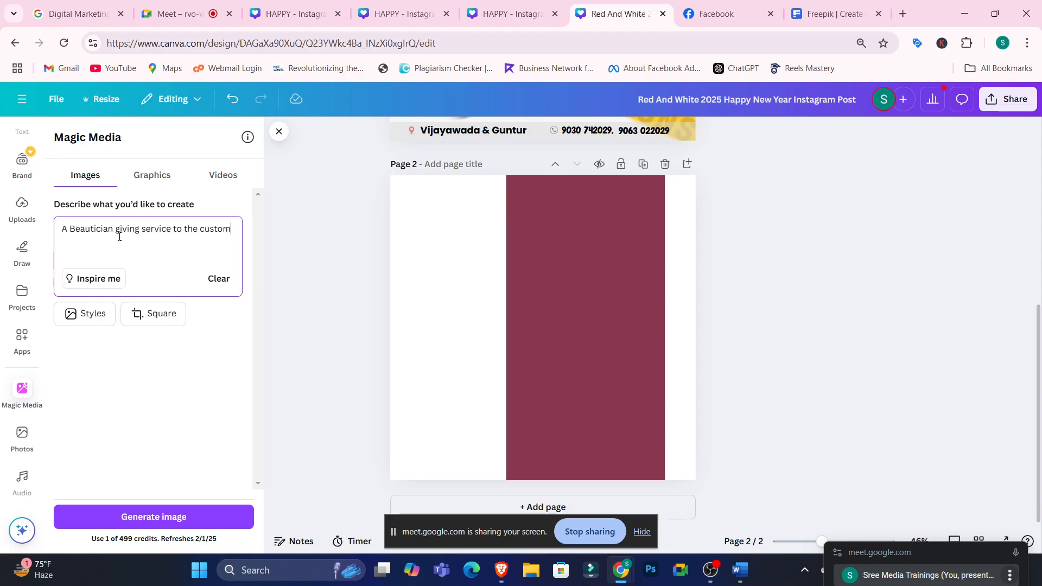
{"action": "type", "text": "er at doorstep and the customer is sitting on chair"}
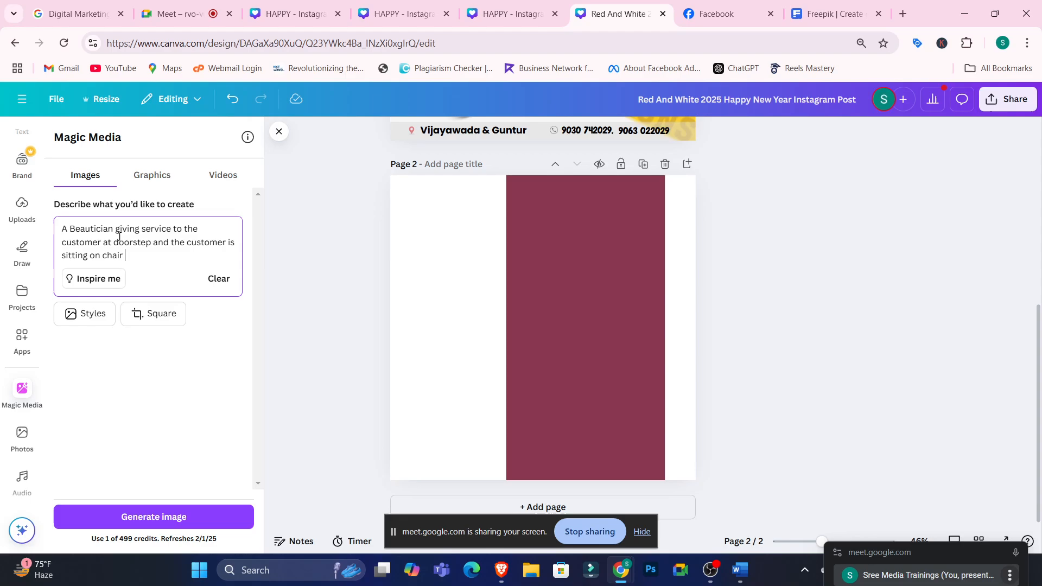
{"action": "left_click", "coordinate": [173, 522]}
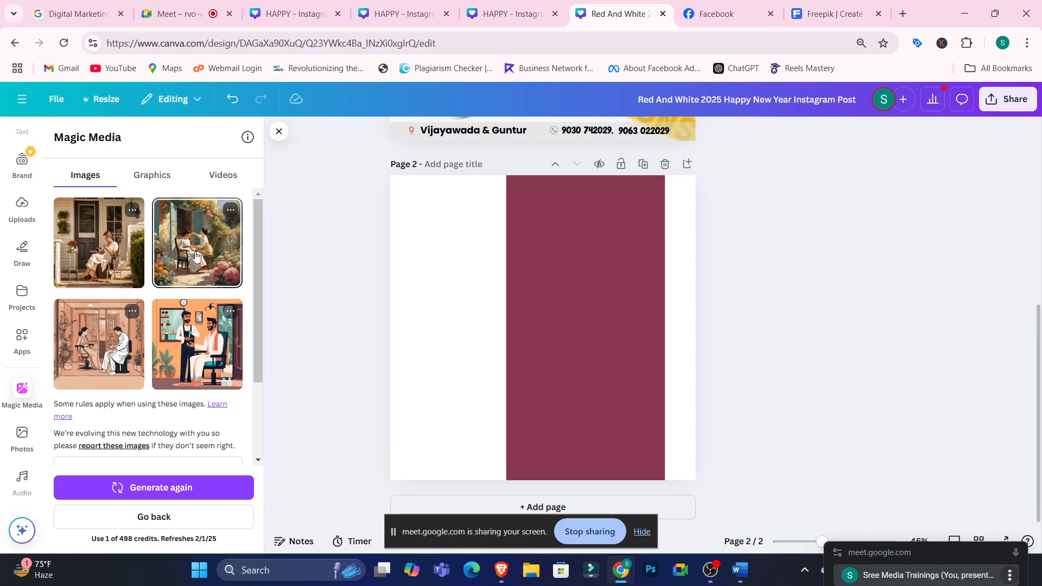
{"action": "left_click_drag", "start_coordinate": [196, 256], "coordinate": [539, 328]}
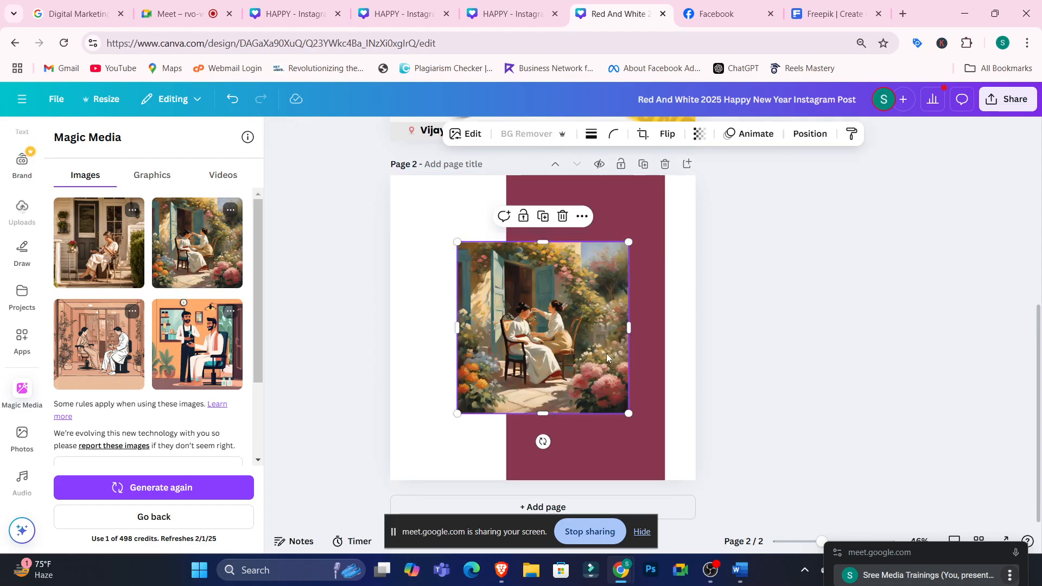
- Enlarge the garden image on page 2 to most of the page width and reposition it over the maroon band
{"action": "left_click_drag", "start_coordinate": [630, 241], "coordinate": [665, 206]}
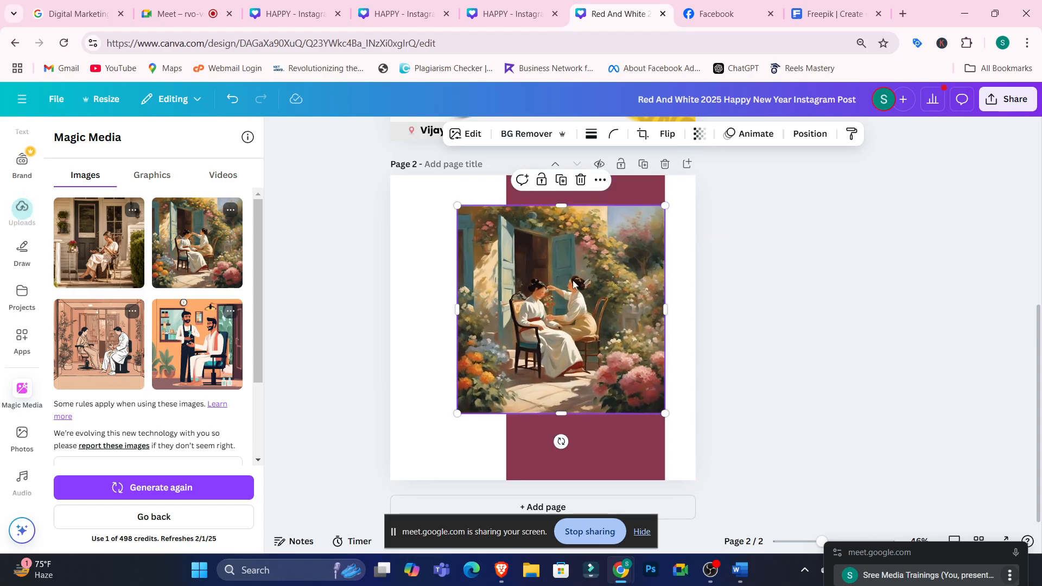
{"action": "left_click_drag", "start_coordinate": [460, 310], "coordinate": [403, 311]}
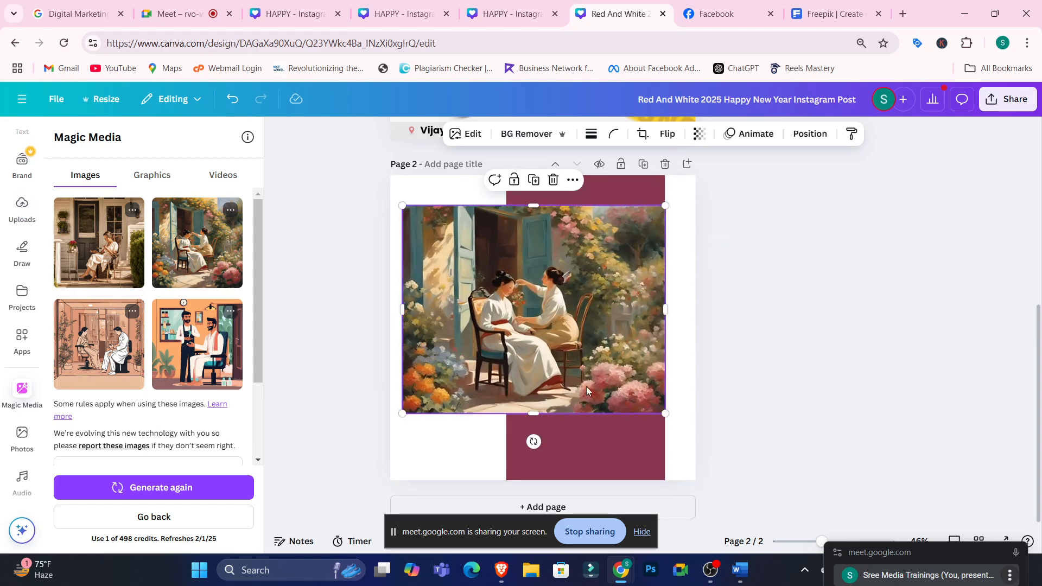
{"action": "mouse_move", "coordinate": [538, 416]}
{"action": "left_mouse_down"}
{"action": "mouse_move", "coordinate": [537, 438]}
{"action": "mouse_move", "coordinate": [536, 427]}
{"action": "left_mouse_up"}
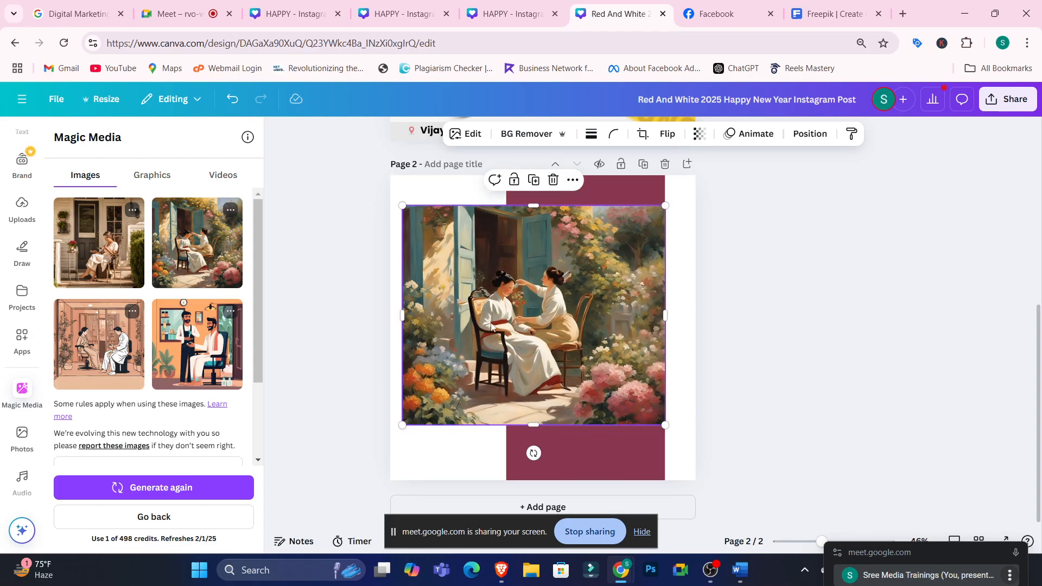
{"action": "left_click_drag", "start_coordinate": [492, 320], "coordinate": [506, 343]}
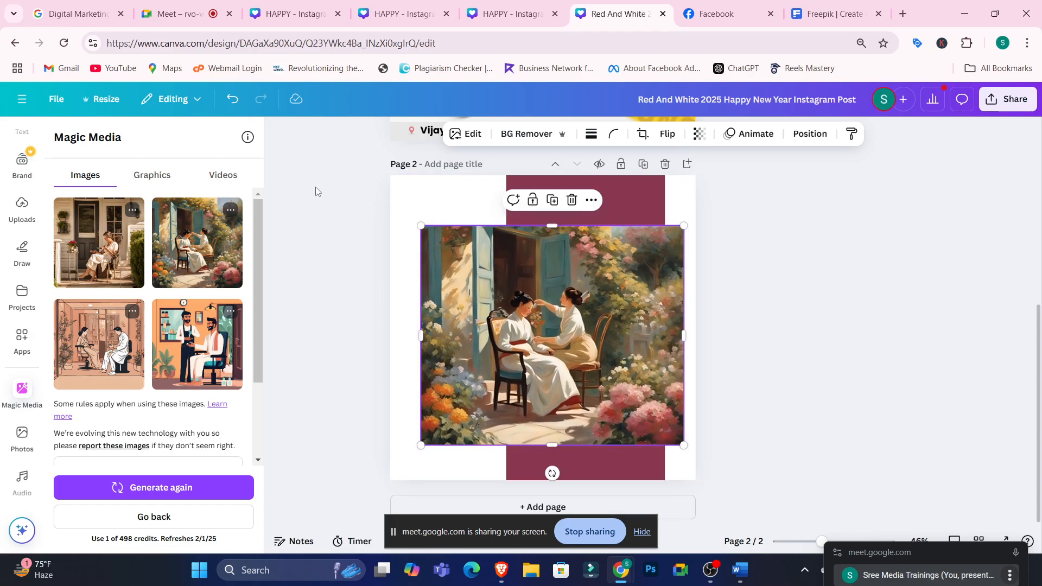
{"action": "left_click", "coordinate": [152, 176]}
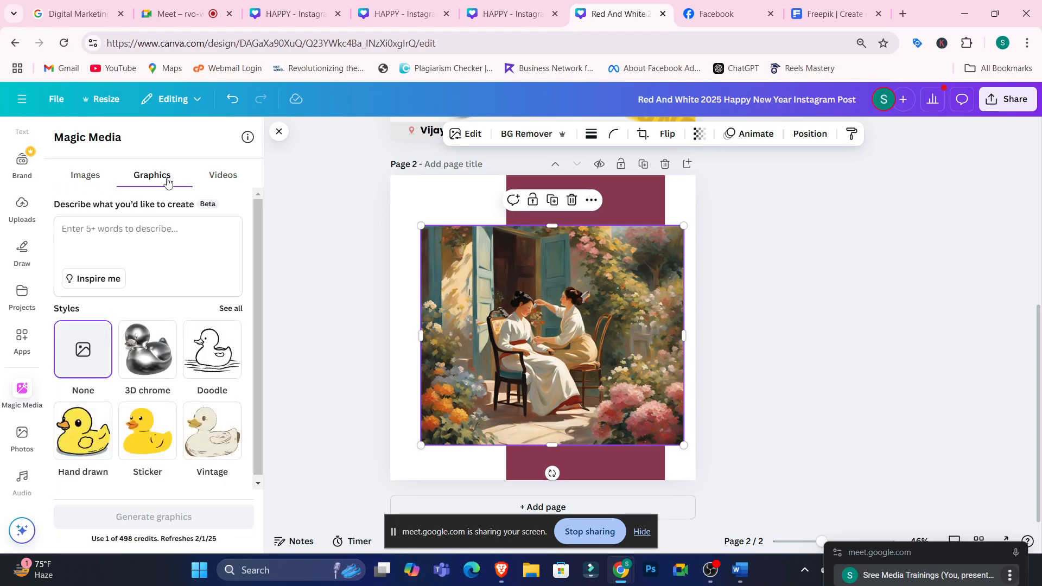
{"action": "left_click", "coordinate": [87, 175]}
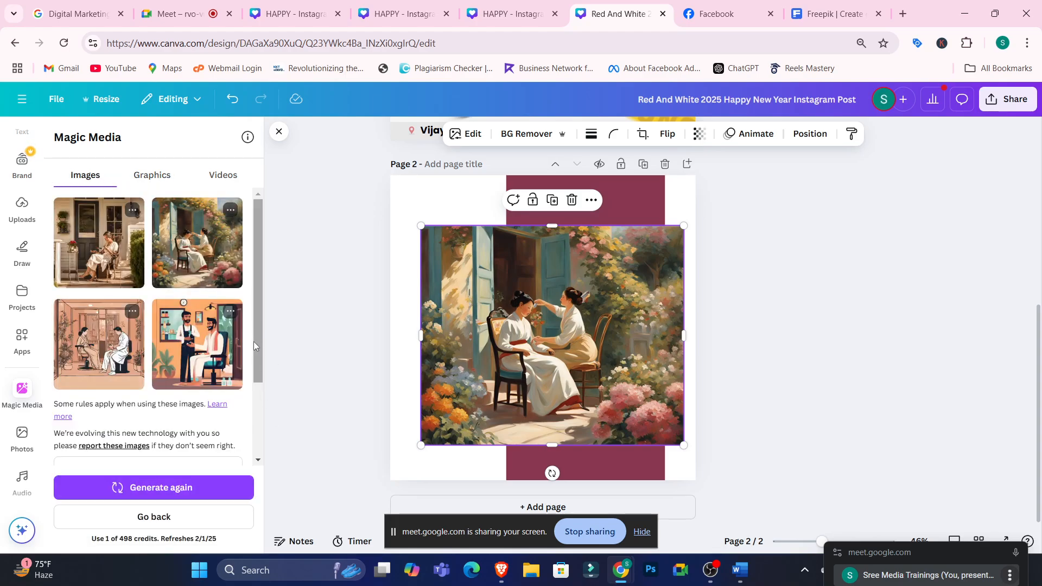
{"action": "mouse_move", "coordinate": [259, 356]}
{"action": "left_mouse_down"}
{"action": "mouse_move", "coordinate": [255, 419]}
{"action": "mouse_move", "coordinate": [255, 340]}
{"action": "left_mouse_up"}
{"action": "mouse_move", "coordinate": [420, 336]}
{"action": "left_mouse_down"}
{"action": "mouse_move", "coordinate": [464, 339]}
{"action": "mouse_move", "coordinate": [415, 351]}
{"action": "left_mouse_up"}
{"action": "left_click_drag", "start_coordinate": [518, 342], "coordinate": [504, 341]}
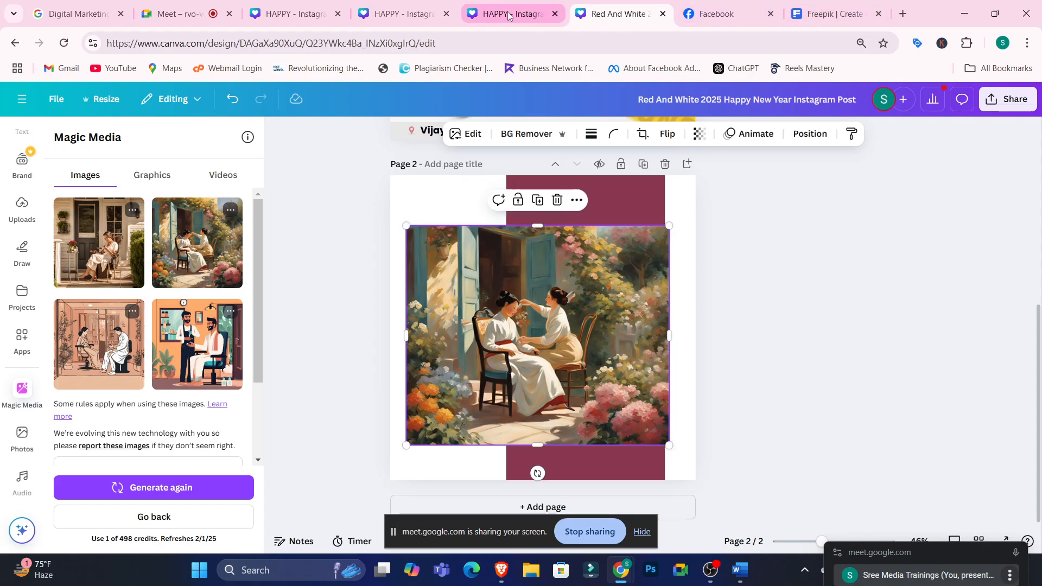
- Switch to the Freepik site, search for "beautician" and browse the resulting photos
{"action": "left_click", "coordinate": [822, 14]}
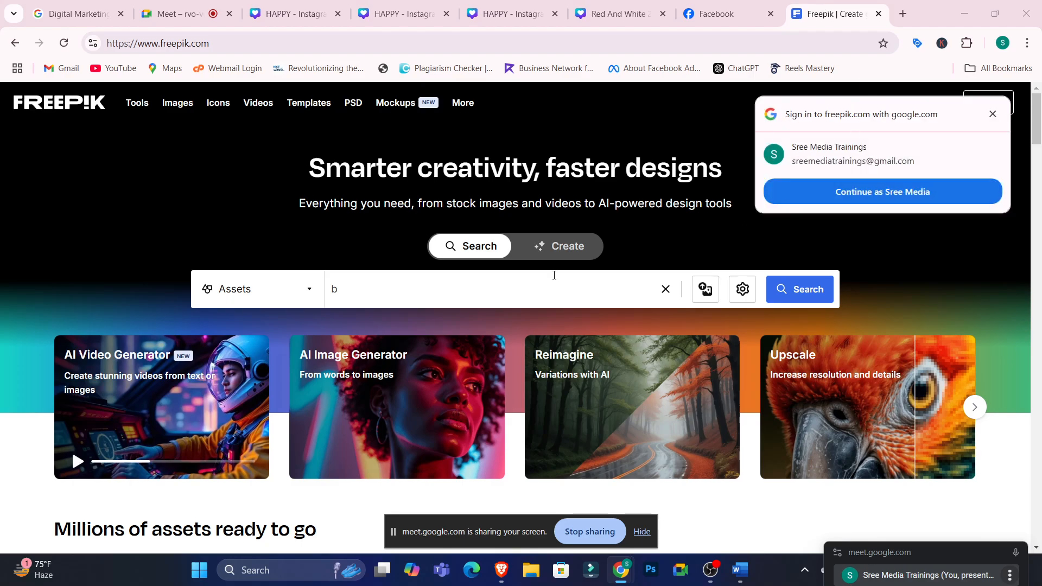
{"action": "left_click", "coordinate": [391, 290]}
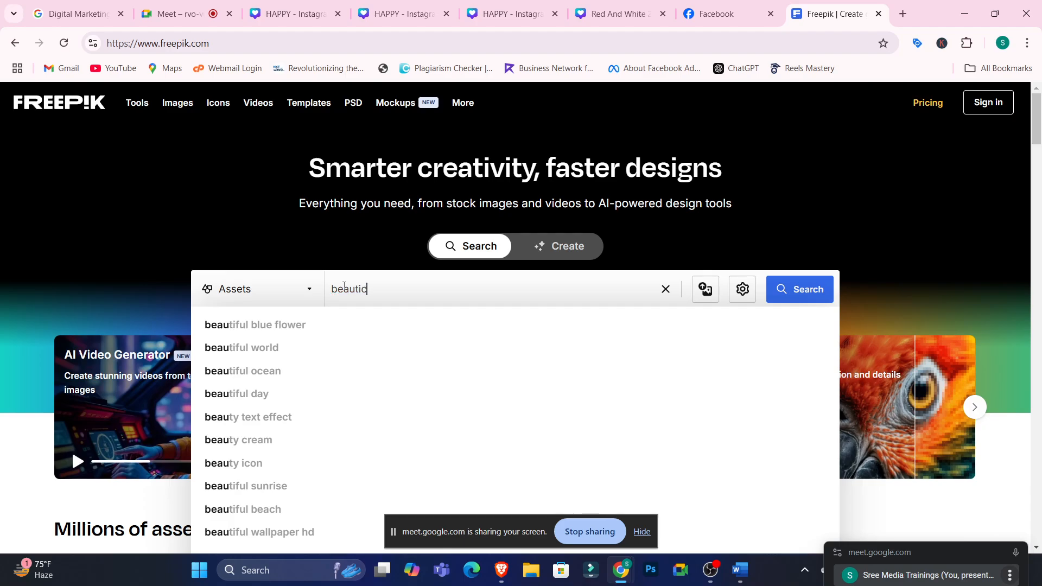
{"action": "key", "text": "Return"}
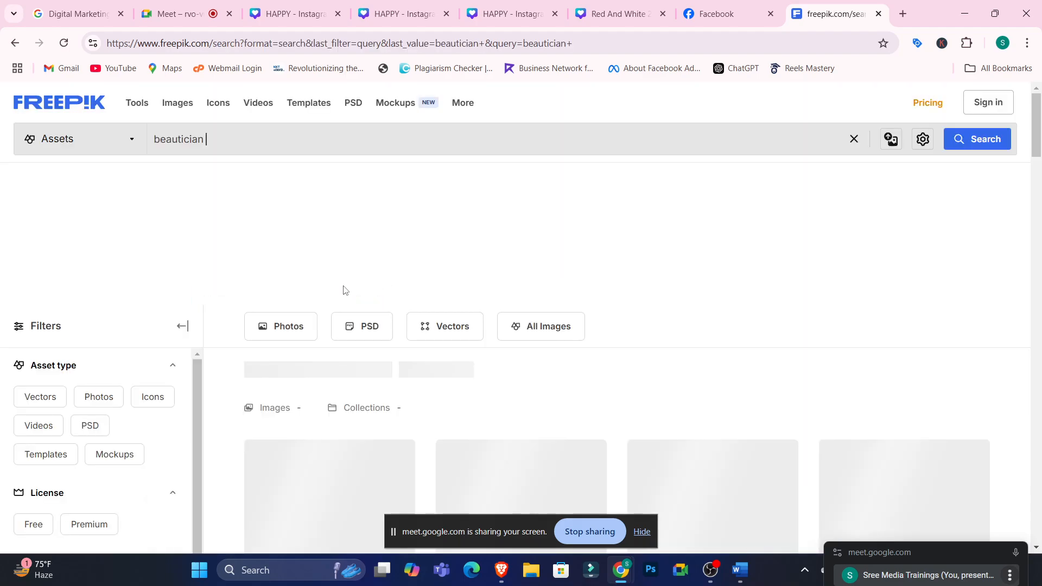
{"action": "left_click_drag", "start_coordinate": [1037, 126], "coordinate": [1040, 257]}
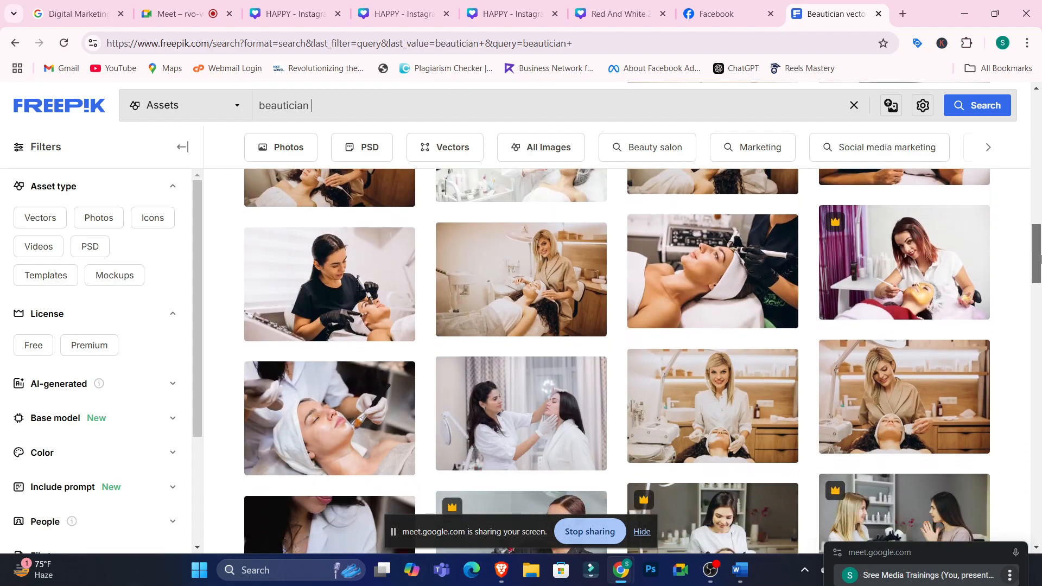
- Return to the Canva design and search its photo library for "beauty parlour"
{"action": "left_click", "coordinate": [608, 13]}
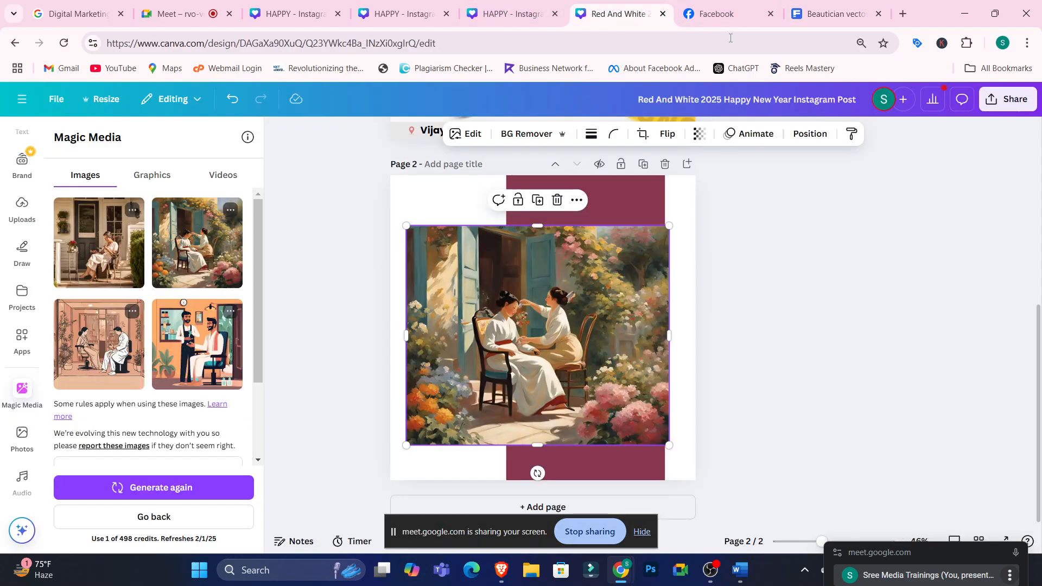
{"action": "scroll", "coordinate": [38, 406], "scroll_direction": "down", "scroll_amount": 2}
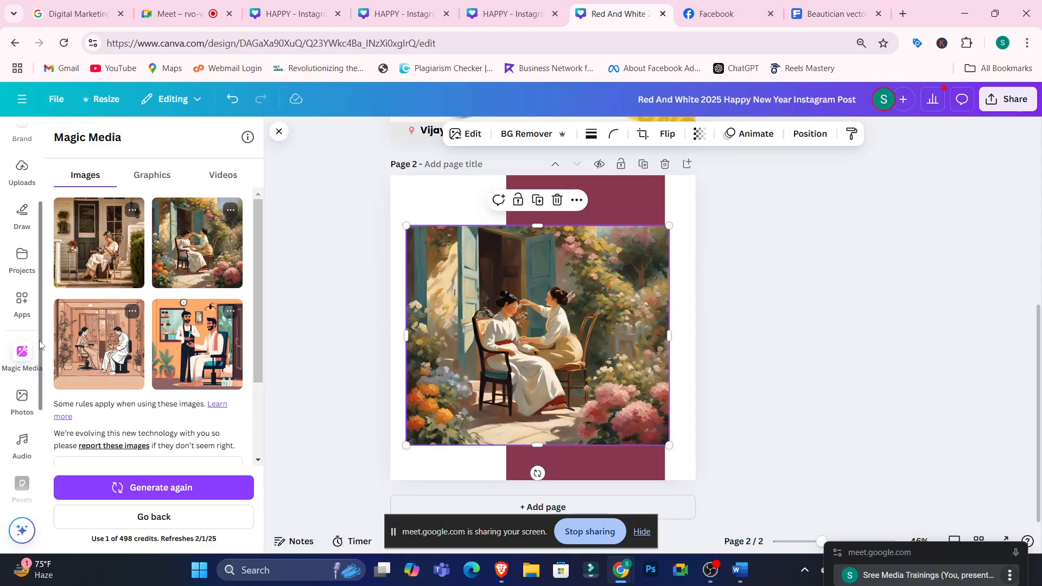
{"action": "scroll", "coordinate": [38, 406], "scroll_direction": "down", "scroll_amount": 2}
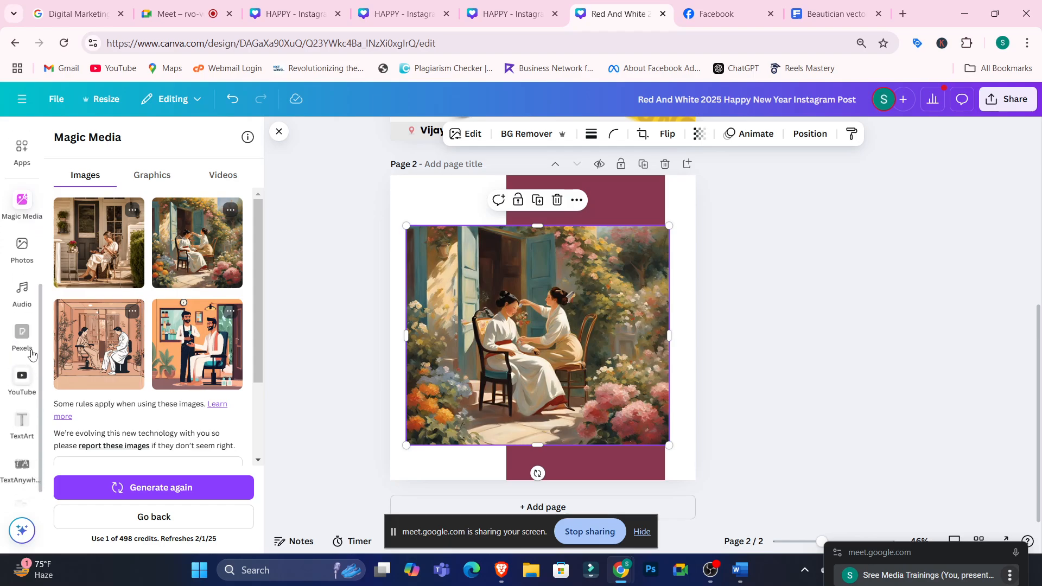
{"action": "left_click", "coordinate": [31, 256]}
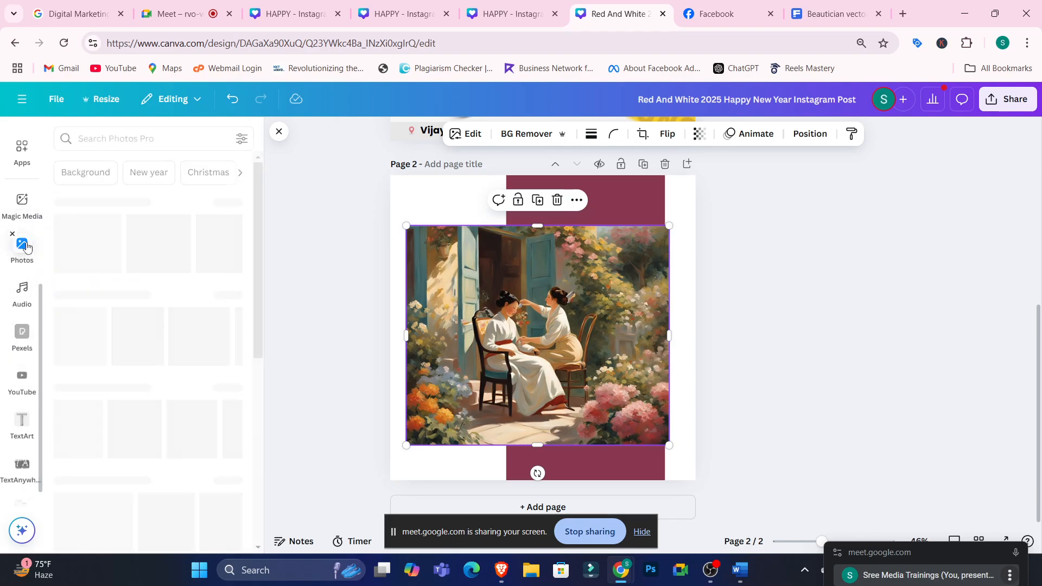
{"action": "left_click", "coordinate": [129, 140]}
{"action": "type", "text": "beauty"}
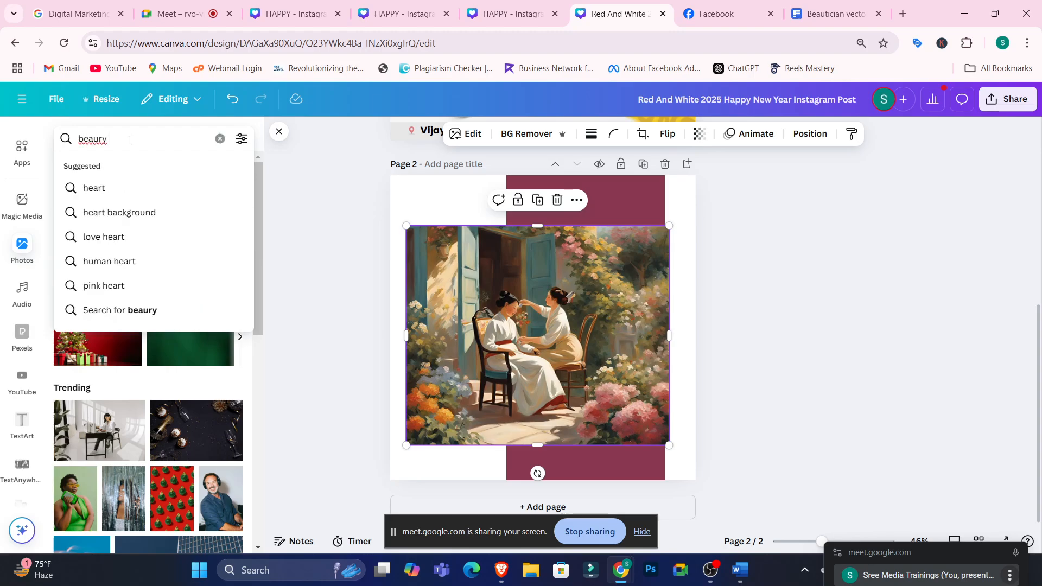
{"action": "type", "text": " parl"}
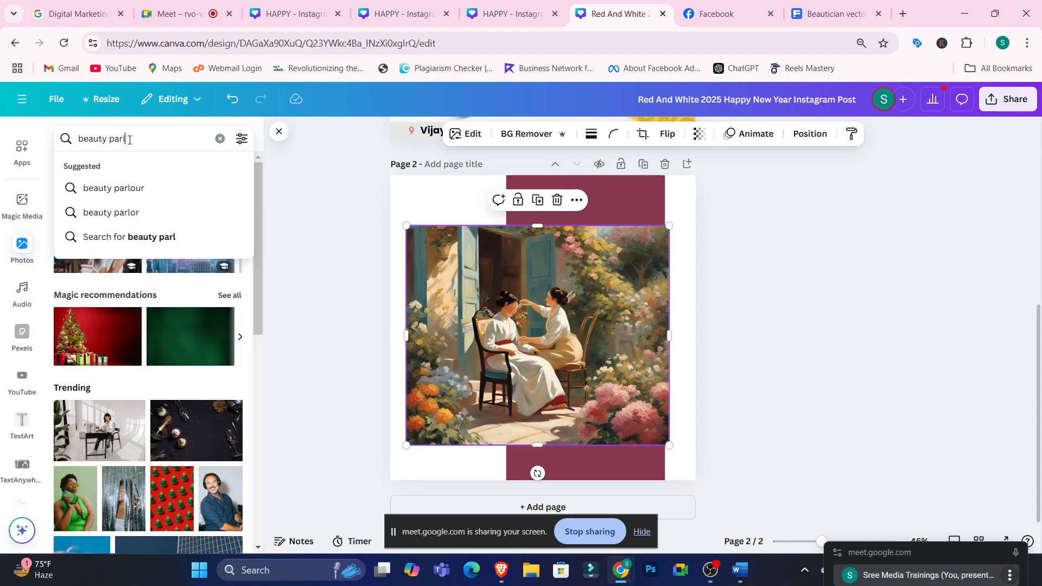
{"action": "type", "text": "our"}
{"action": "key", "text": "Return"}
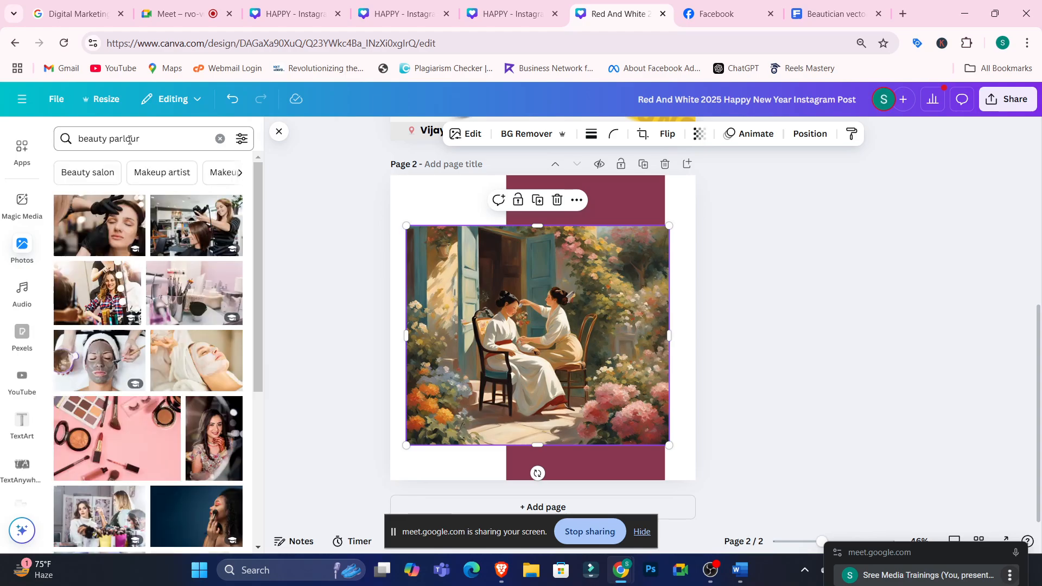
- Place the photo of two brides in red dresses on page 2 and delete the garden image behind it
{"action": "left_click_drag", "start_coordinate": [255, 216], "coordinate": [260, 369]}
{"action": "scroll", "coordinate": [266, 351], "scroll_direction": "down", "scroll_amount": 2}
{"action": "scroll", "coordinate": [260, 336], "scroll_direction": "down", "scroll_amount": 1}
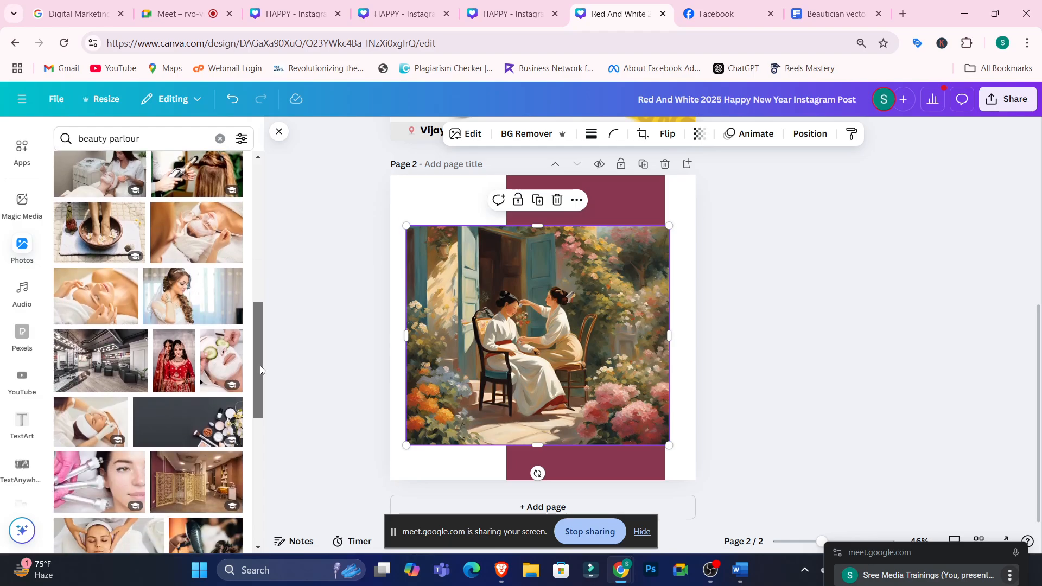
{"action": "left_click", "coordinate": [182, 372]}
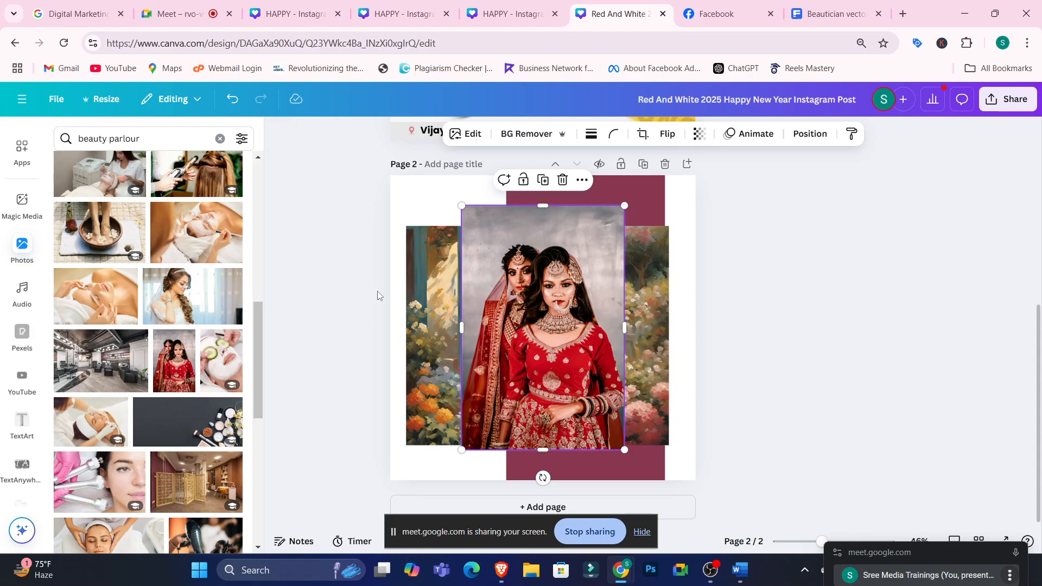
{"action": "left_click", "coordinate": [415, 289]}
{"action": "key", "text": "Delete"}
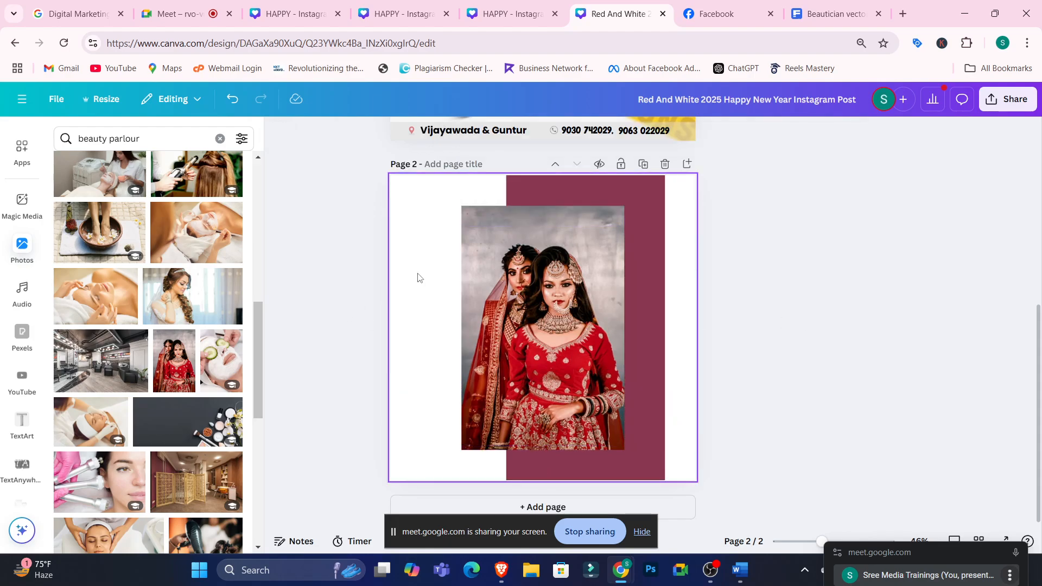
- Remove the background of the bridal photo and enlarge it to nearly the full page height
{"action": "left_click_drag", "start_coordinate": [567, 316], "coordinate": [574, 328]}
{"action": "left_click", "coordinate": [521, 134]}
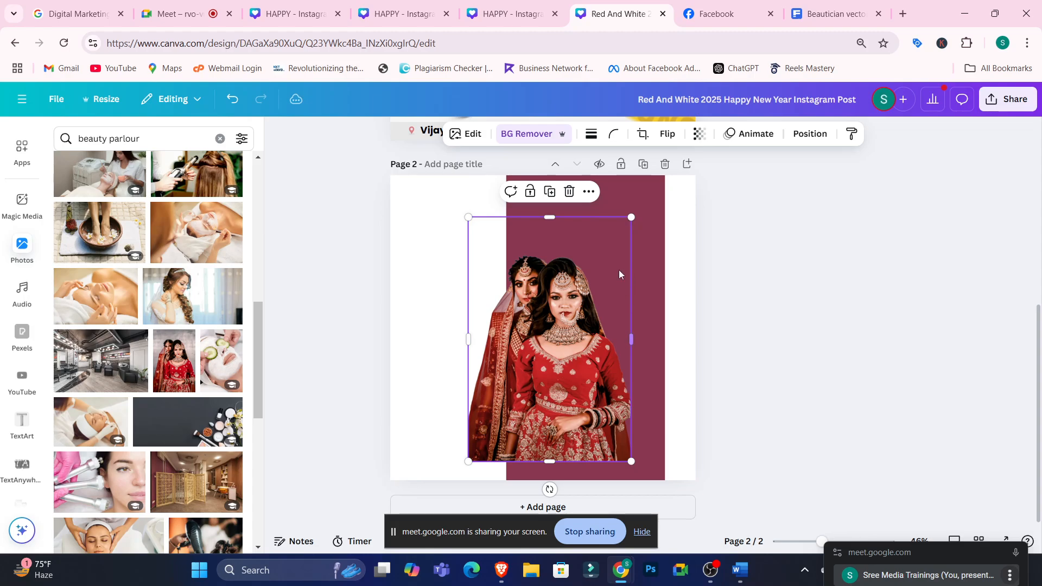
{"action": "left_click_drag", "start_coordinate": [468, 218], "coordinate": [451, 192]}
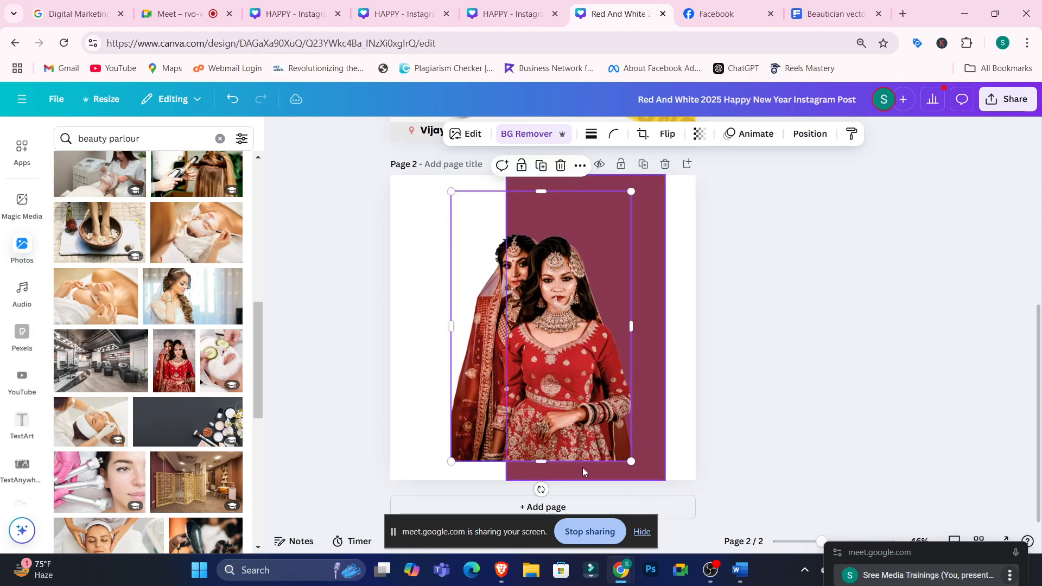
{"action": "mouse_move", "coordinate": [538, 462]}
{"action": "left_mouse_down"}
{"action": "mouse_move", "coordinate": [539, 476]}
{"action": "mouse_move", "coordinate": [538, 467]}
{"action": "left_mouse_up"}
{"action": "left_click", "coordinate": [716, 414]}
{"action": "mouse_move", "coordinate": [595, 352]}
{"action": "left_mouse_down"}
{"action": "mouse_move", "coordinate": [596, 335]}
{"action": "mouse_move", "coordinate": [607, 335]}
{"action": "mouse_move", "coordinate": [596, 341]}
{"action": "left_mouse_up"}
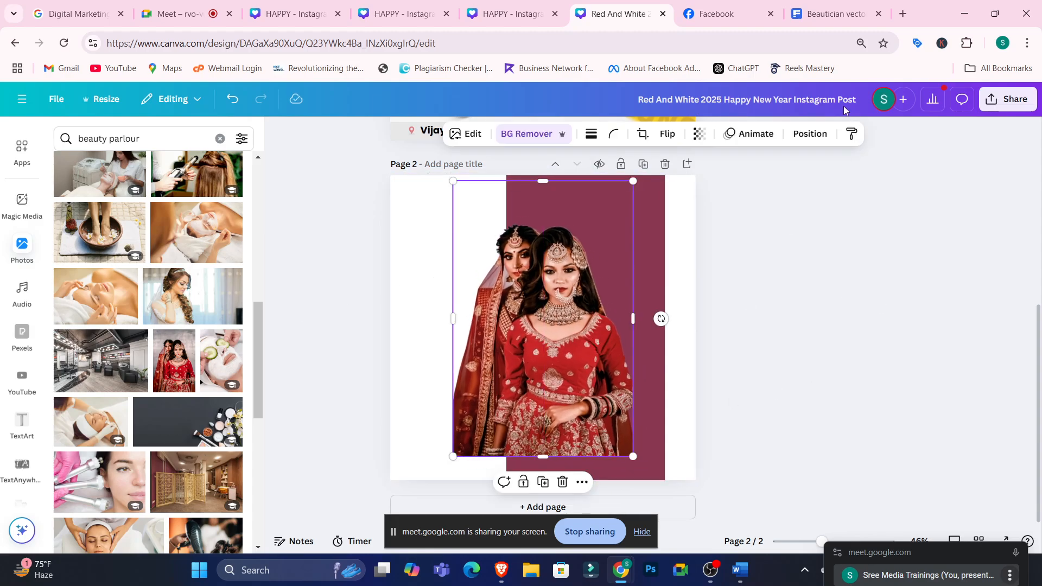
- Review the Freepik beautician photos and the Salon Spree poster on Facebook for reference
{"action": "left_click", "coordinate": [835, 15]}
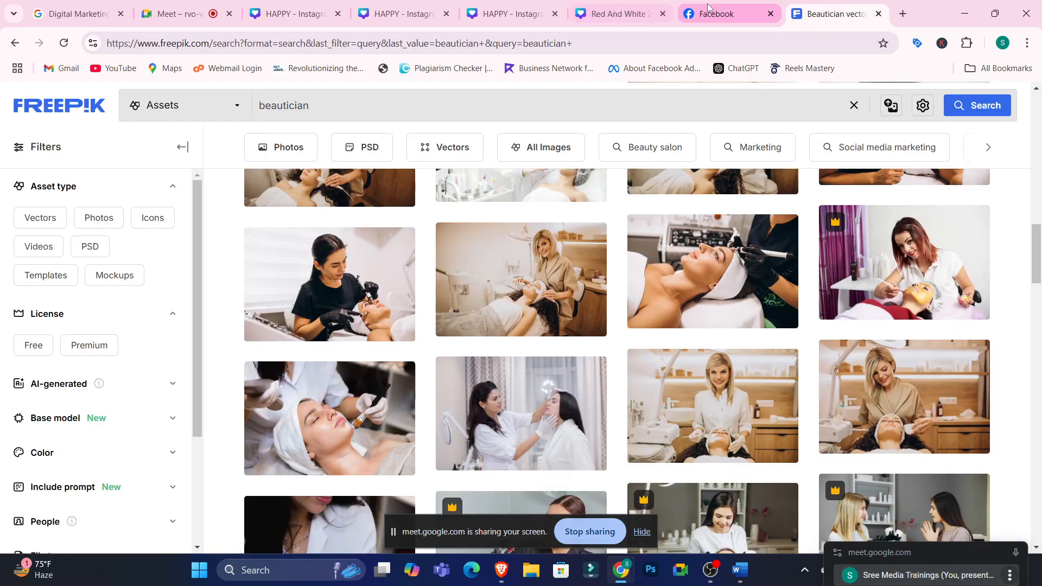
{"action": "left_click", "coordinate": [722, 15]}
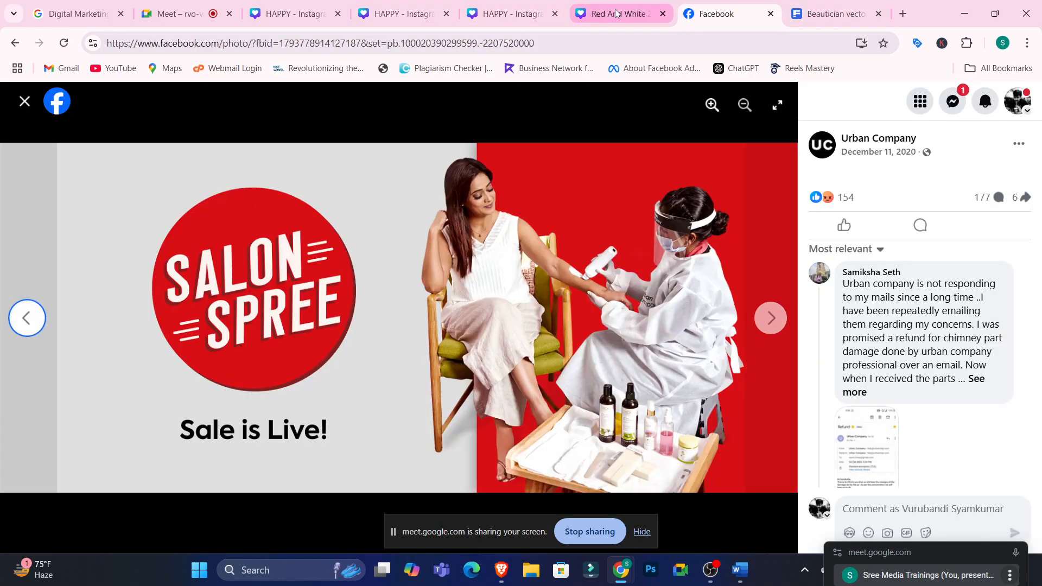
{"action": "left_click", "coordinate": [836, 15]}
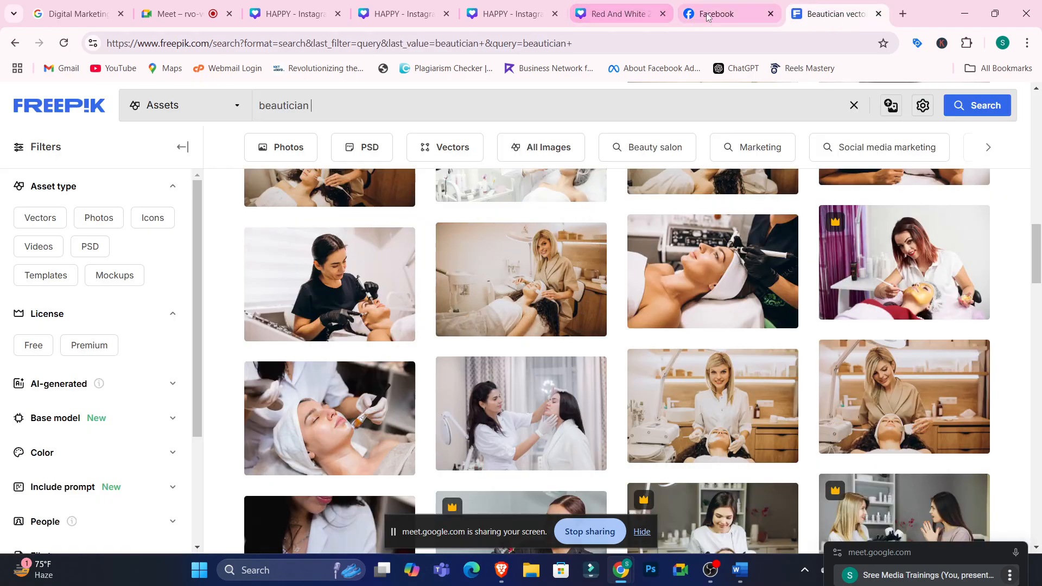
- Back in the Canva design, move the bridal cutout over the maroon band down to the page's bottom edge and widen it slightly
{"action": "left_click", "coordinate": [625, 14]}
{"action": "left_click_drag", "start_coordinate": [539, 286], "coordinate": [581, 314]}
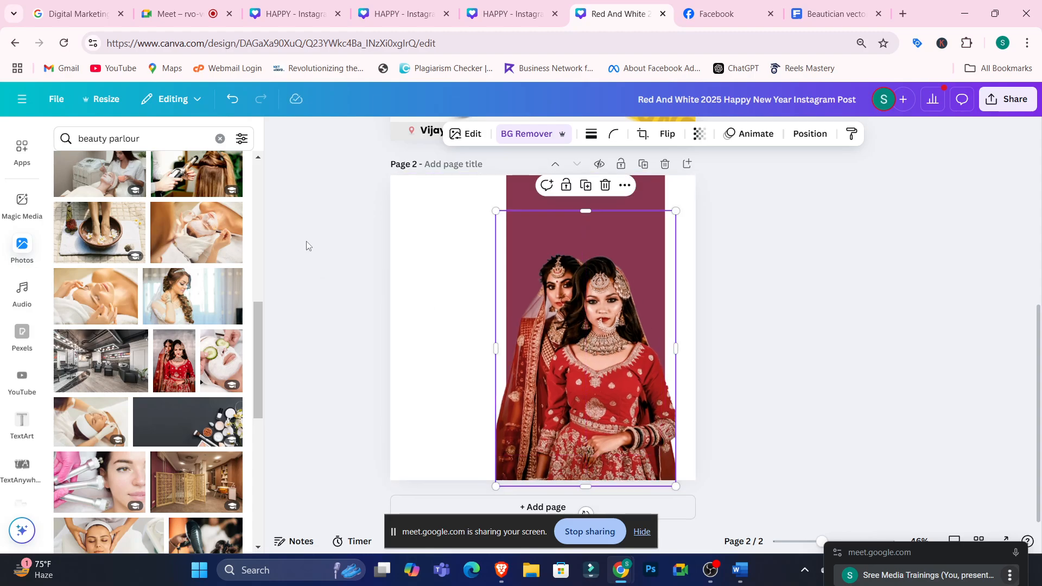
{"action": "left_click_drag", "start_coordinate": [495, 348], "coordinate": [491, 347]}
{"action": "left_click", "coordinate": [814, 298]}
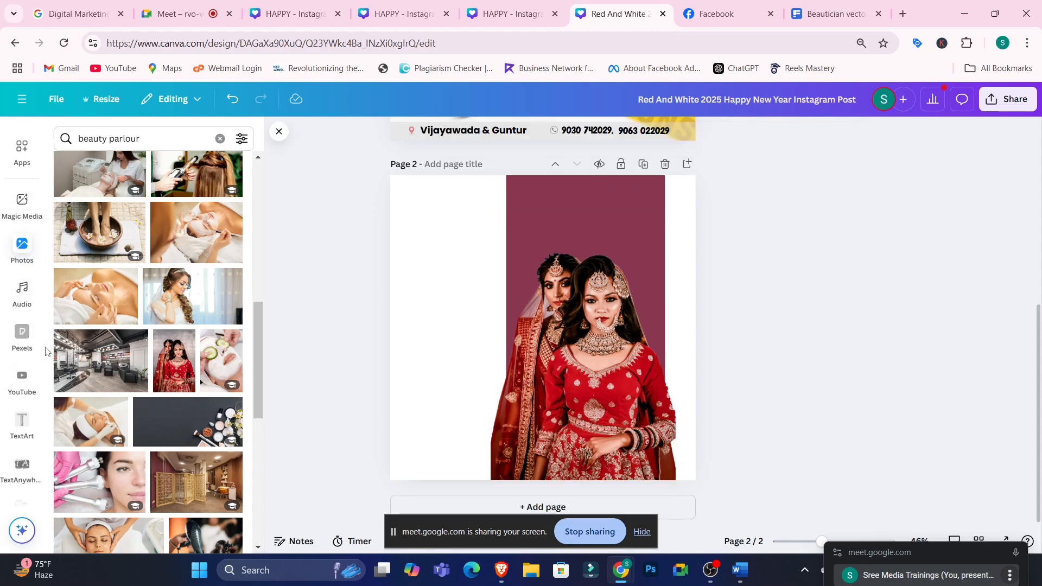
- Add a default heading text box to page 2 and move it above the brides' heads
{"action": "left_click", "coordinate": [37, 375]}
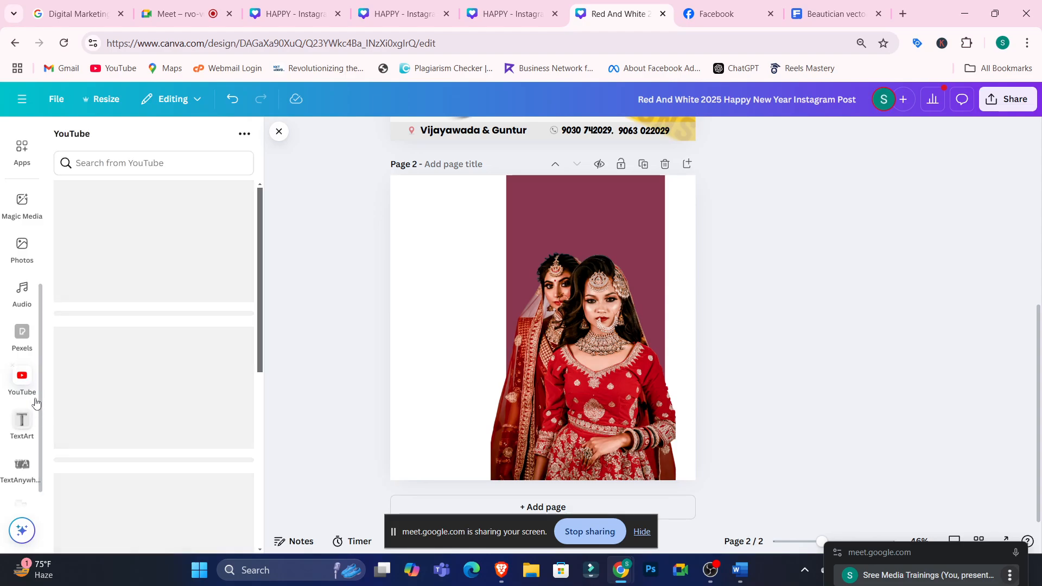
{"action": "scroll", "coordinate": [35, 325], "scroll_direction": "up", "scroll_amount": 5}
{"action": "left_click", "coordinate": [21, 231]}
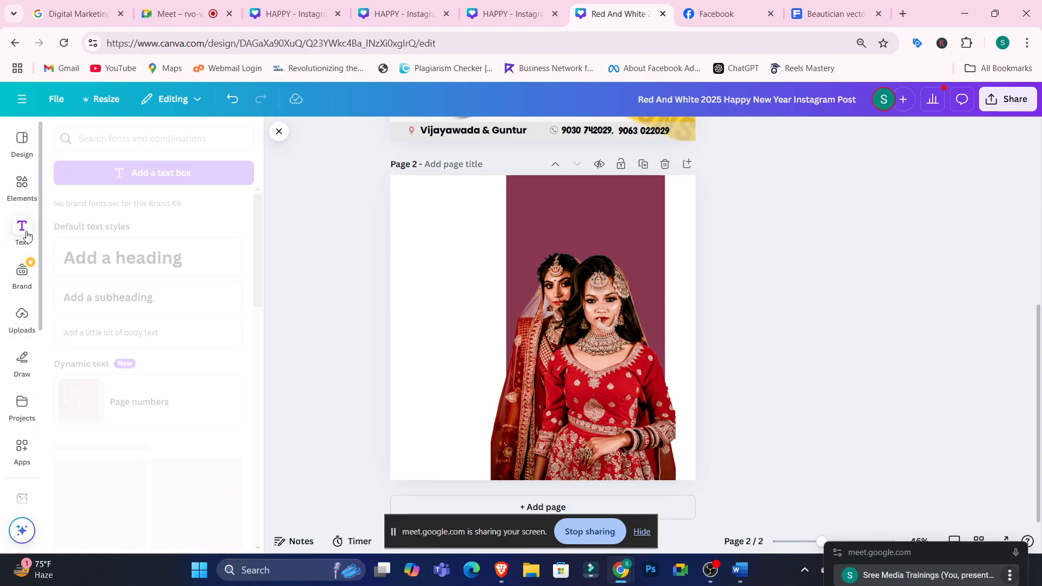
{"action": "left_click", "coordinate": [144, 270]}
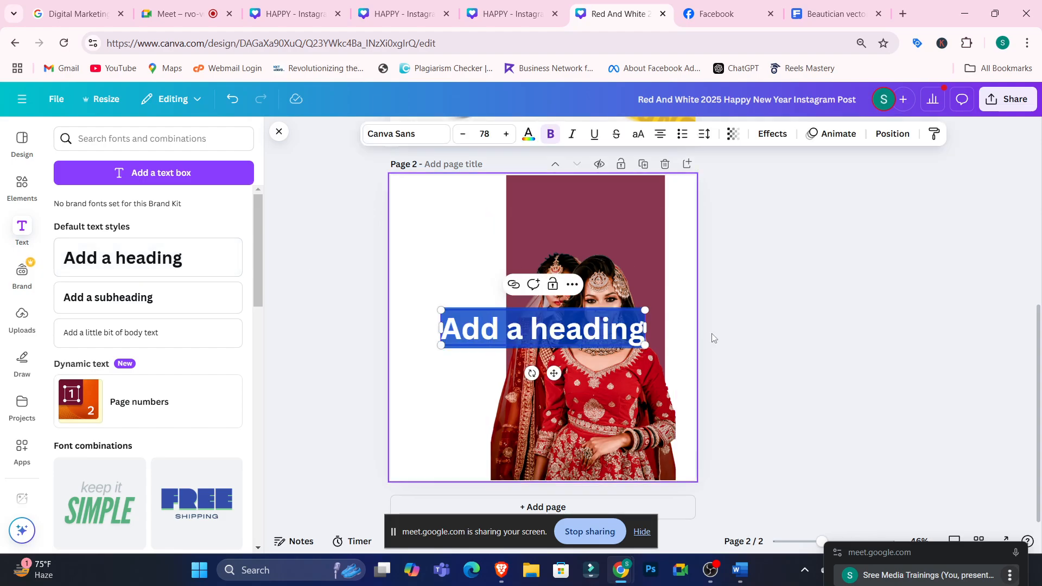
{"action": "left_click_drag", "start_coordinate": [580, 346], "coordinate": [596, 236]}
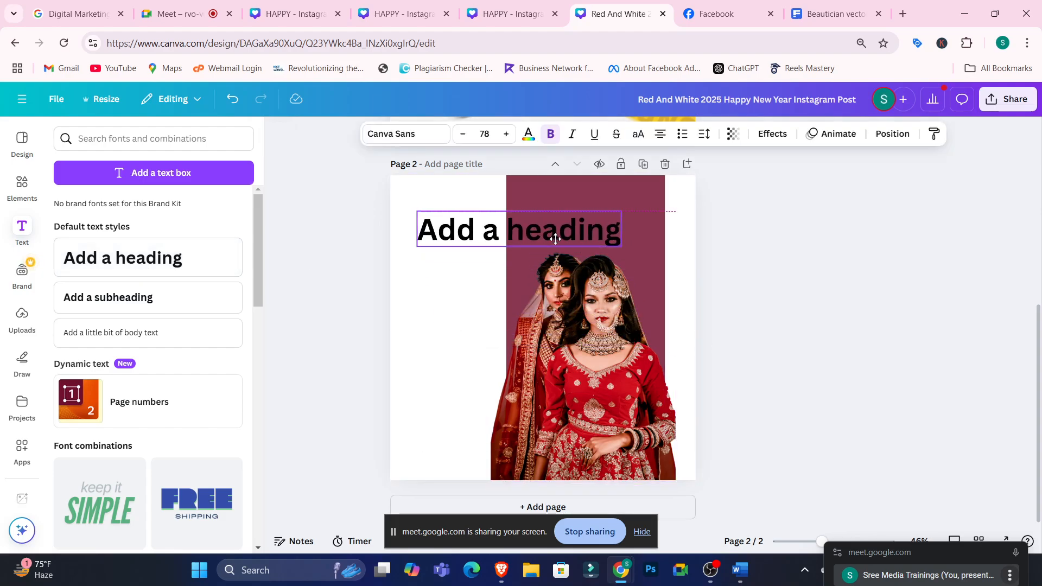
- Replace the placeholder heading text with "Bridal Make Up Services"
{"action": "double_click", "coordinate": [596, 231]}
{"action": "key", "text": "BackSpace"}
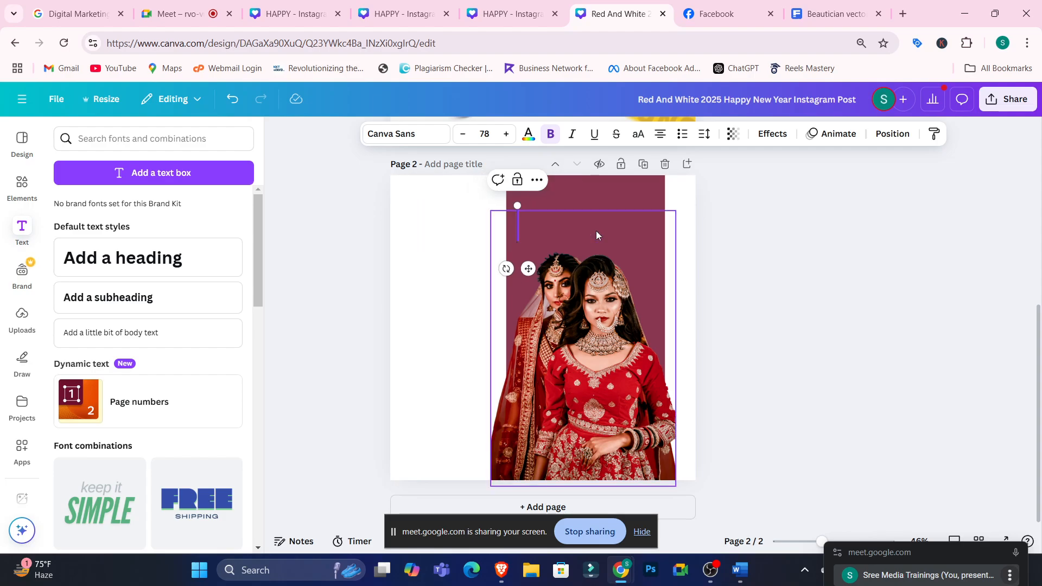
{"action": "type", "text": "Bridal"}
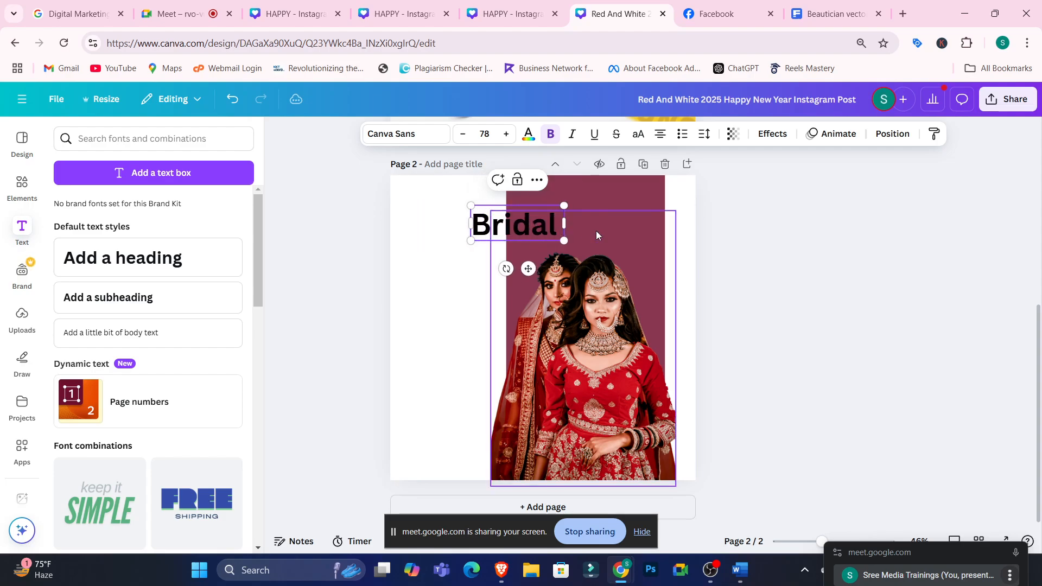
{"action": "type", "text": " Make Yo"}
{"action": "key", "text": "BackSpace"}
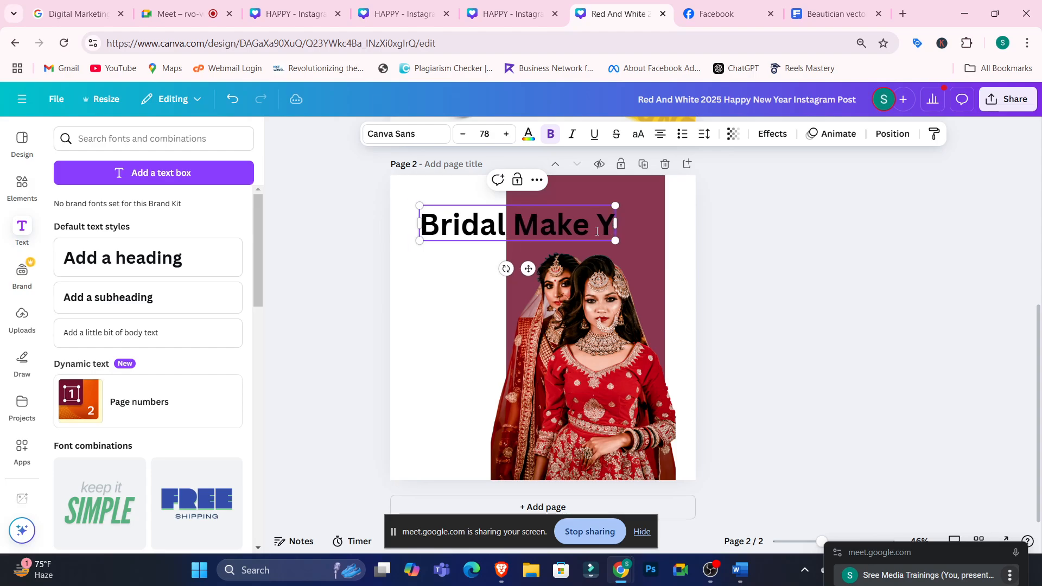
{"action": "key", "text": "BackSpace"}
{"action": "type", "text": "U"}
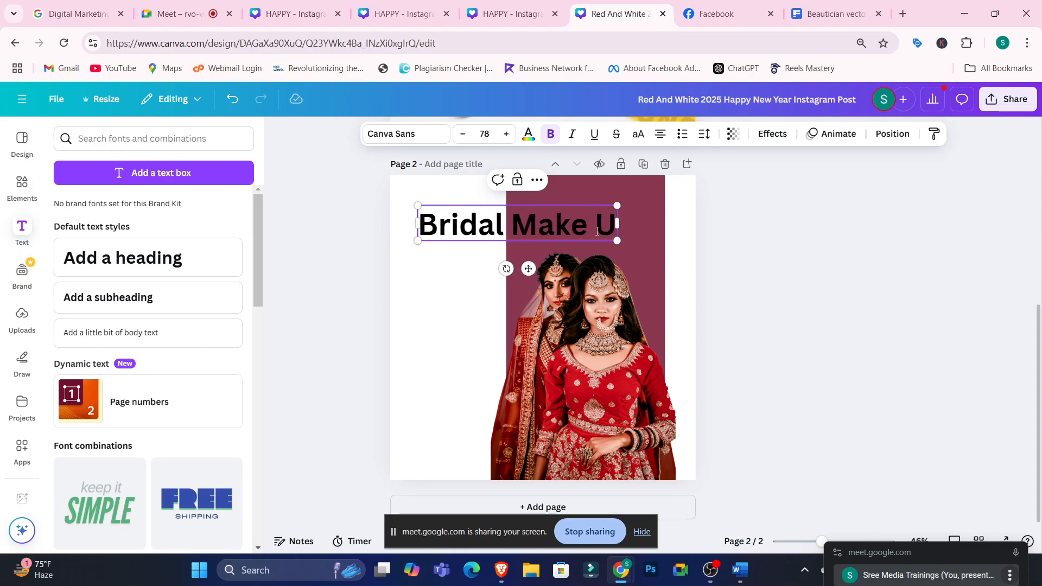
{"action": "type", "text": "p"}
{"action": "key", "text": "BackSpace"}
{"action": "key", "text": "BackSpace"}
{"action": "type", "text": "U"}
{"action": "key", "text": "BackSpace"}
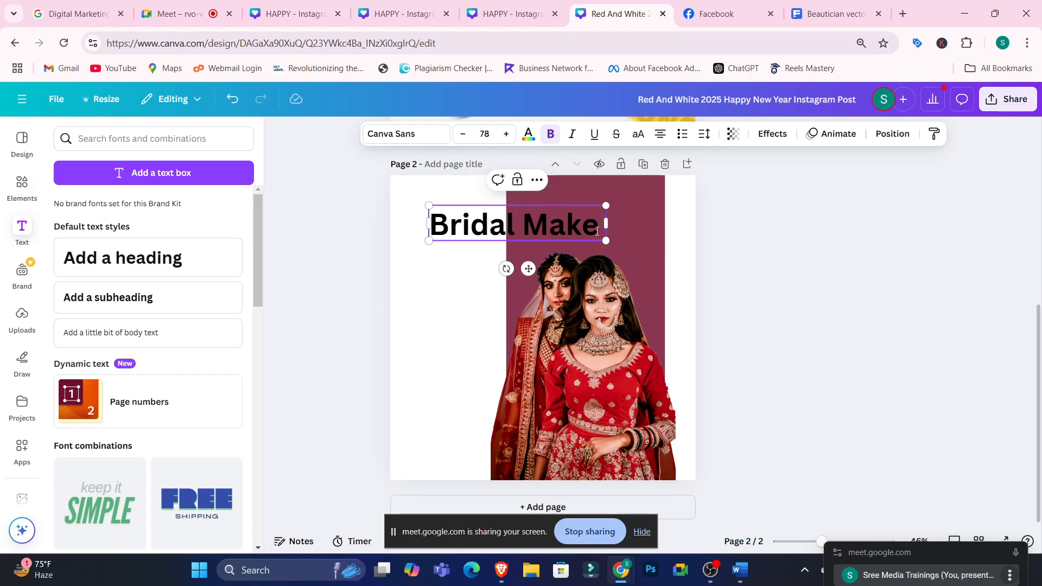
{"action": "type", "text": "U"}
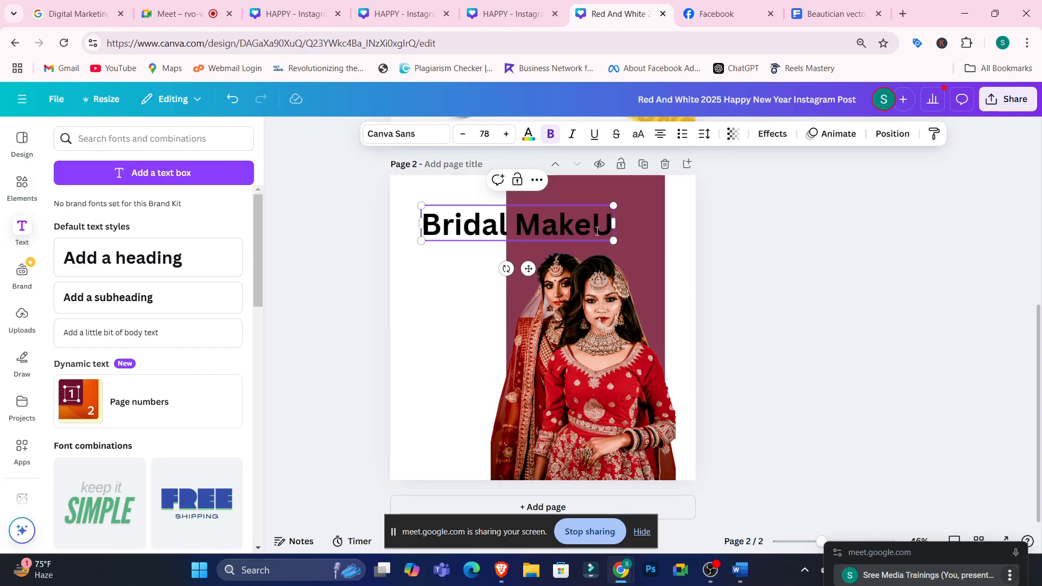
{"action": "key", "text": "BackSpace"}
{"action": "type", "text": "Up"}
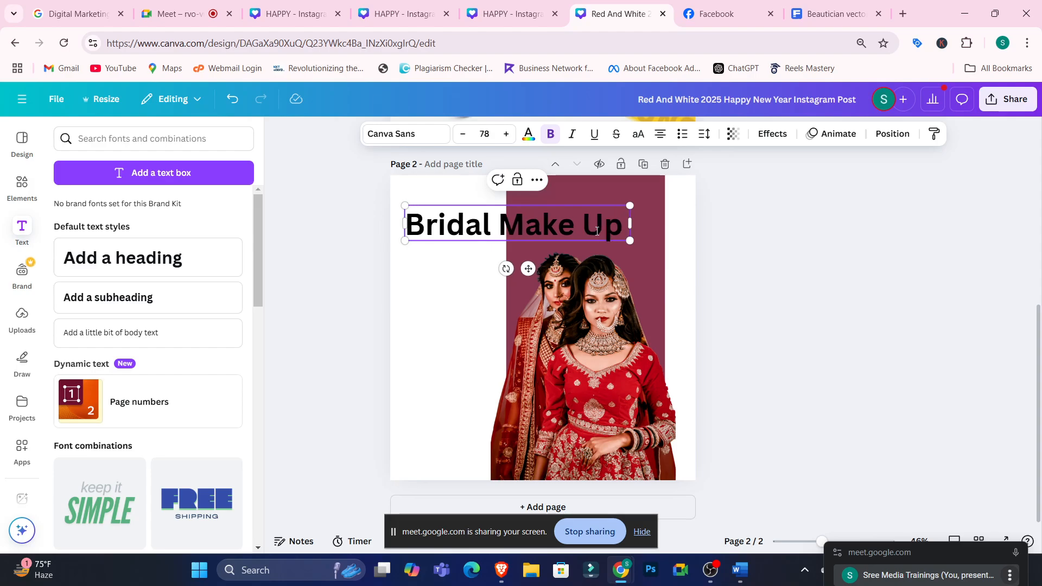
{"action": "type", "text": " Services"}
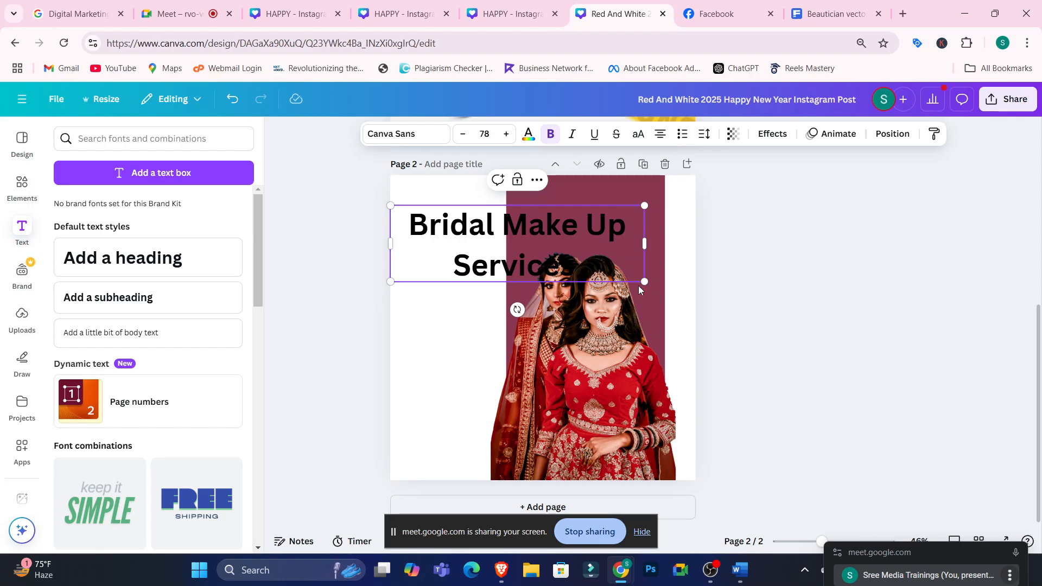
- Shrink the heading to font size 36.8 and right-align its text
{"action": "left_click_drag", "start_coordinate": [644, 281], "coordinate": [568, 220]}
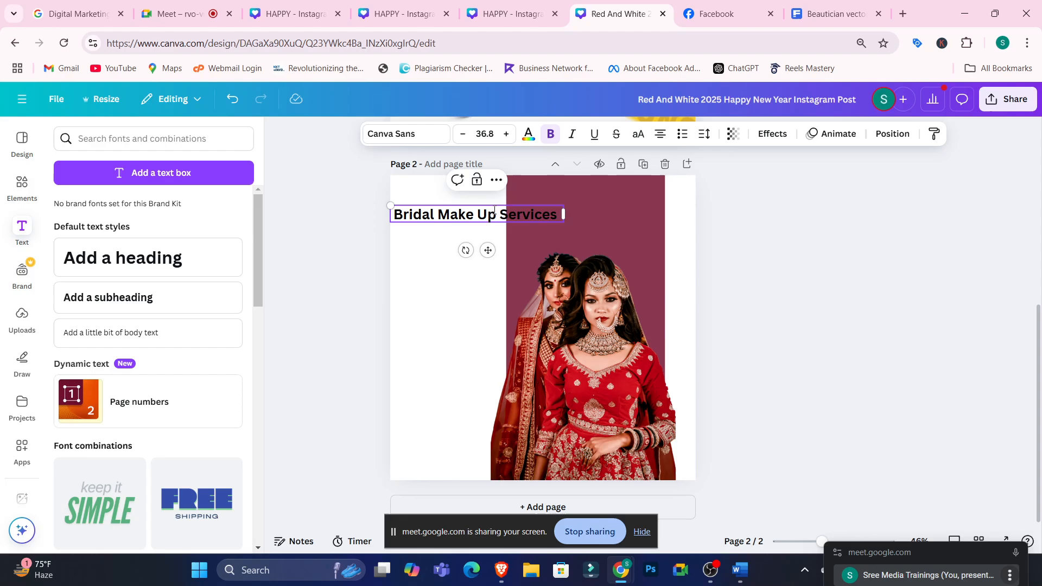
{"action": "left_click", "coordinate": [660, 134]}
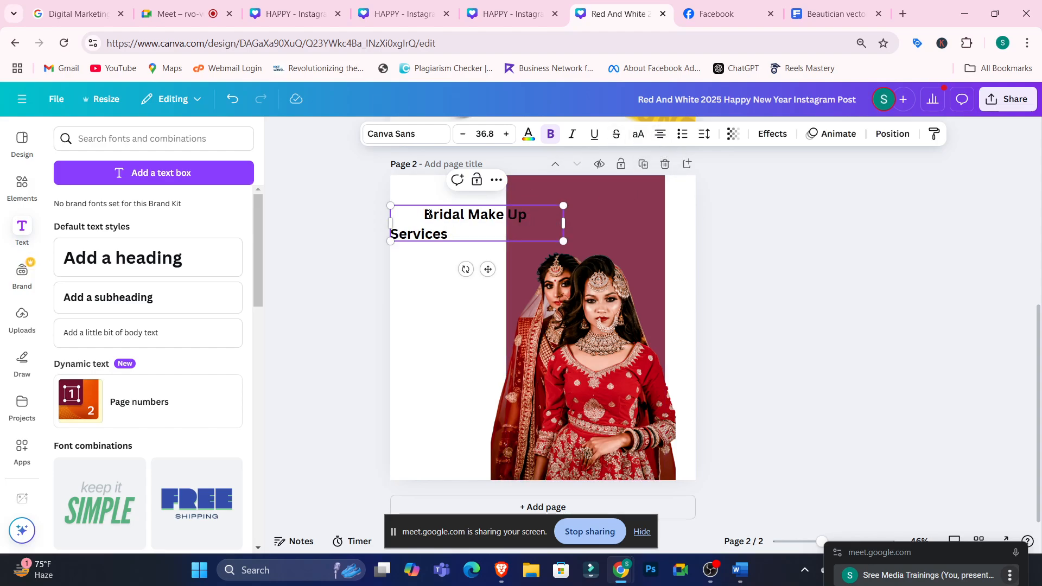
{"action": "key", "text": "ctrl+a"}
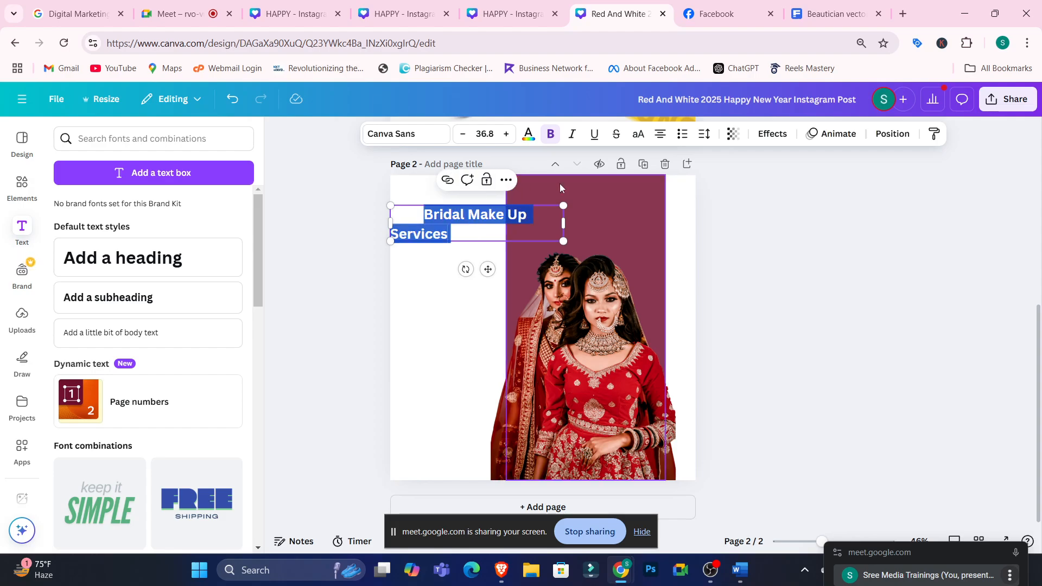
{"action": "left_click", "coordinate": [660, 134]}
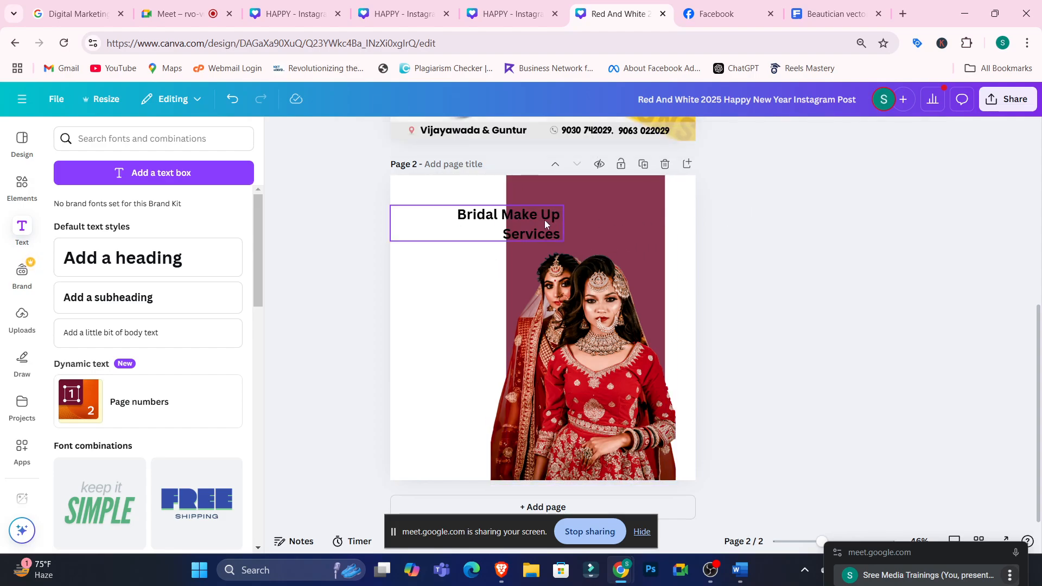
- Raise the heading's font size to 56.8 and place it across the left edge of the maroon band
{"action": "left_click_drag", "start_coordinate": [545, 220], "coordinate": [488, 243]}
{"action": "left_click", "coordinate": [509, 140]}
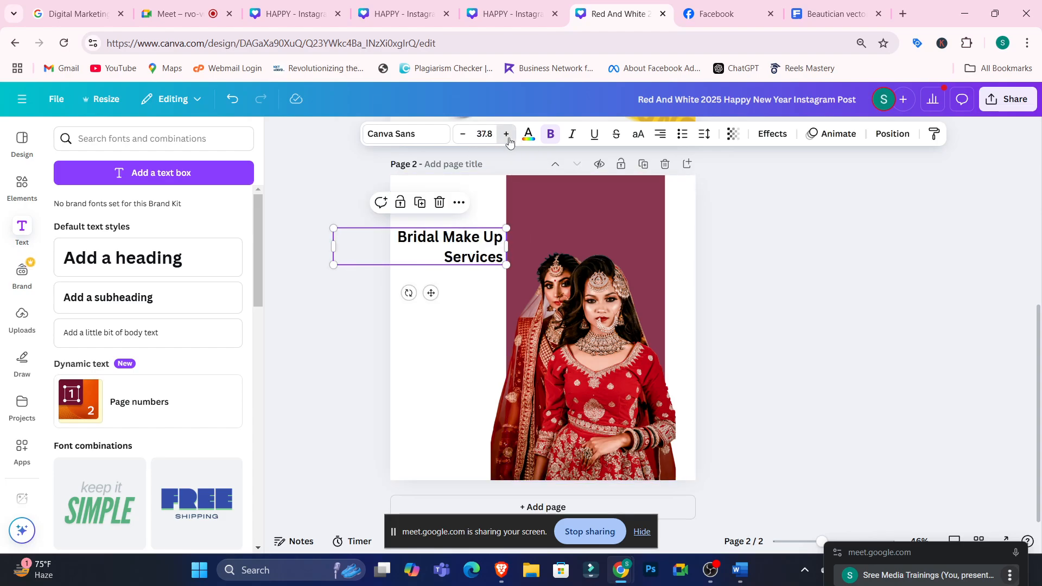
{"action": "left_click", "coordinate": [509, 140]}
{"action": "left_click", "coordinate": [509, 140]}
{"action": "left_click", "coordinate": [509, 140]}
{"action": "left_click", "coordinate": [507, 139]}
{"action": "left_click", "coordinate": [508, 139]}
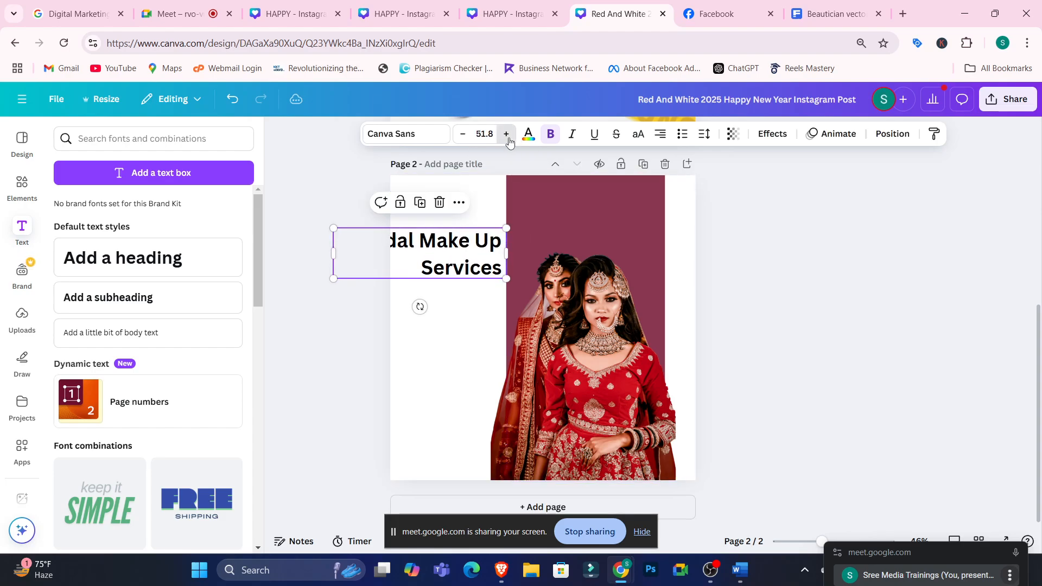
{"action": "left_click", "coordinate": [508, 139]}
{"action": "left_click", "coordinate": [507, 139]}
{"action": "left_click_drag", "start_coordinate": [466, 256], "coordinate": [502, 244]}
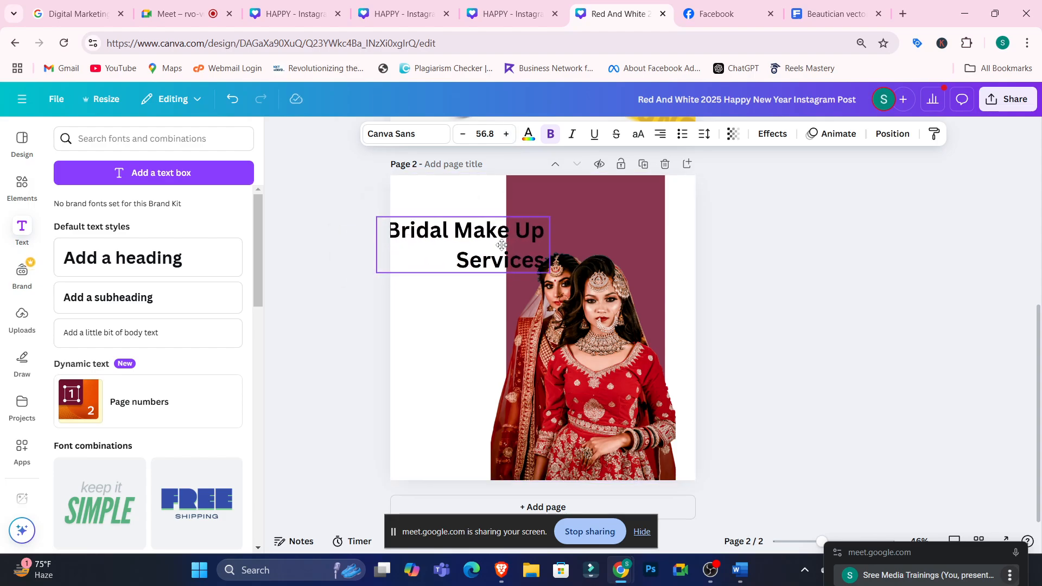
- Filter the fonts by the Display category and try Ample Display and Klemer Display on the heading
{"action": "left_click", "coordinate": [423, 135]}
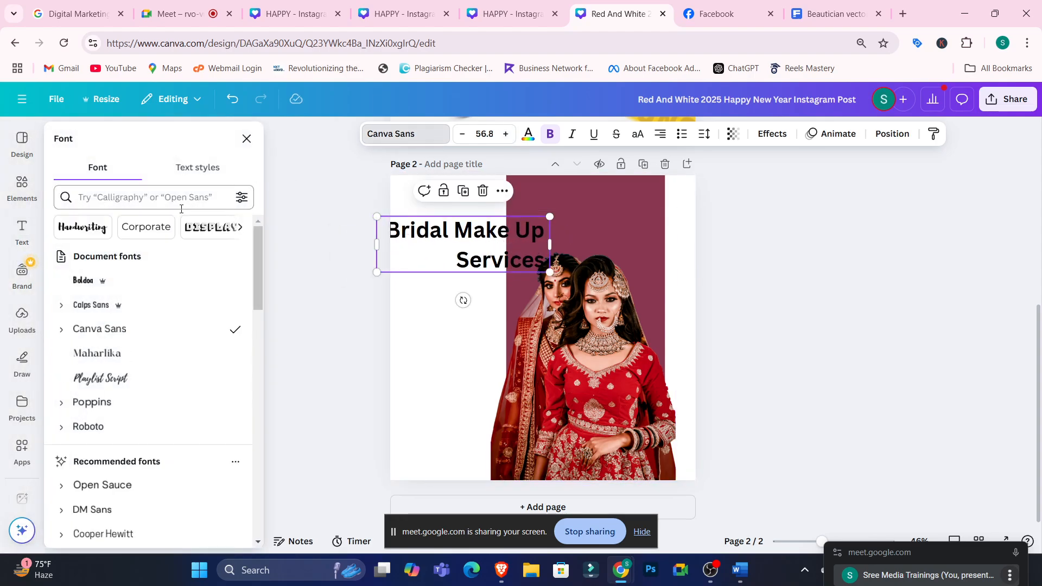
{"action": "left_click", "coordinate": [205, 237]}
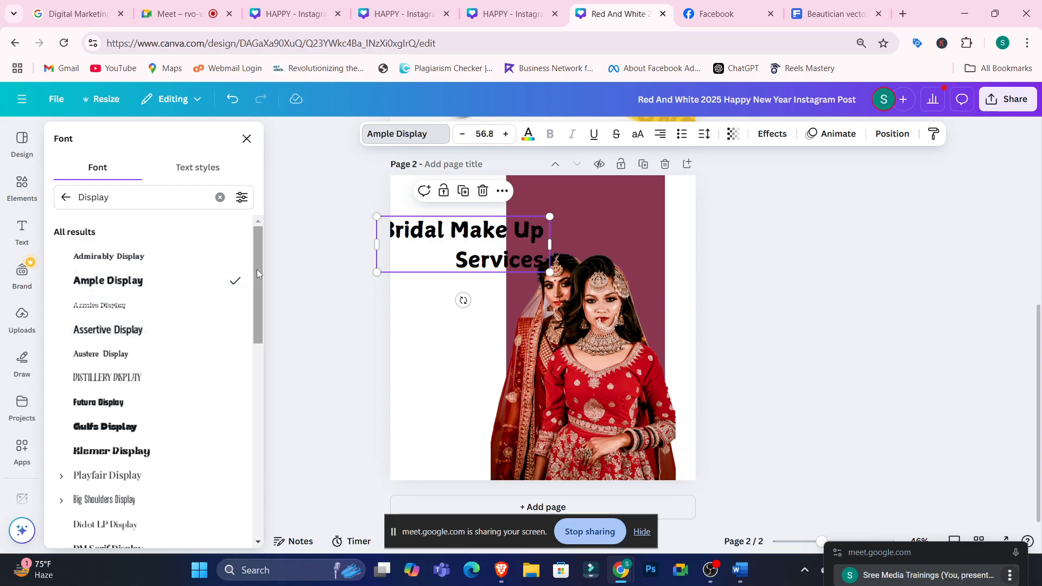
{"action": "left_click_drag", "start_coordinate": [256, 269], "coordinate": [256, 312]}
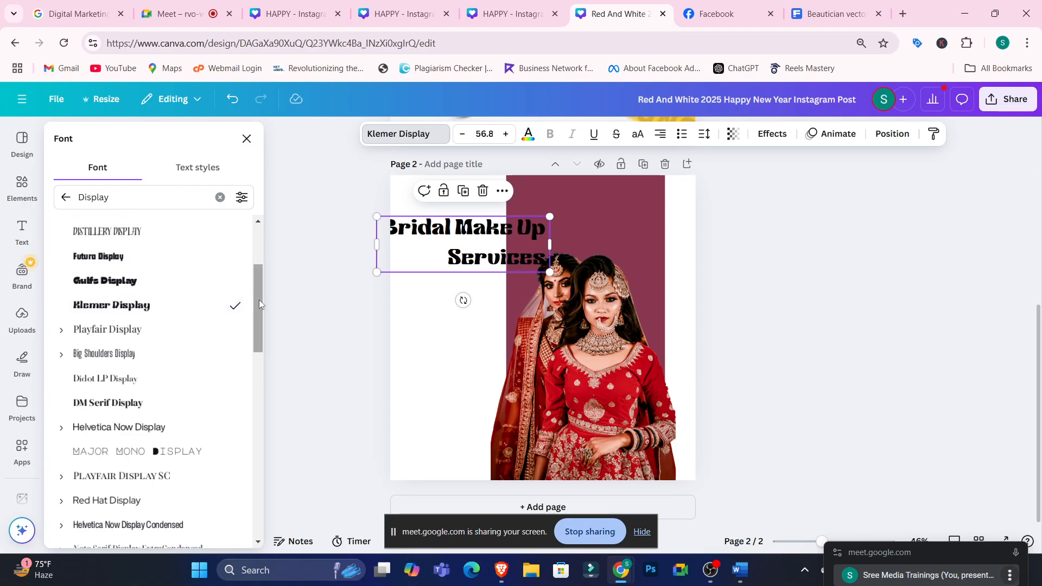
{"action": "left_click_drag", "start_coordinate": [259, 315], "coordinate": [259, 363]}
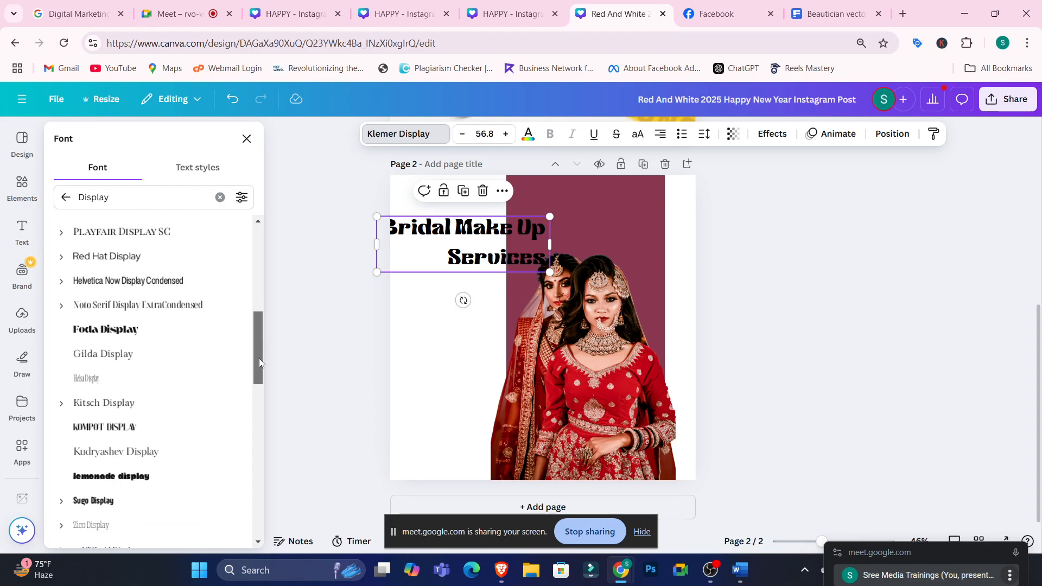
- Try further display fonts on the heading, including Foda Display, Sugo Display, Kompot Display Outline, Kudryashev Display Sans, Zico Display Inline and File
{"action": "left_click", "coordinate": [153, 337]}
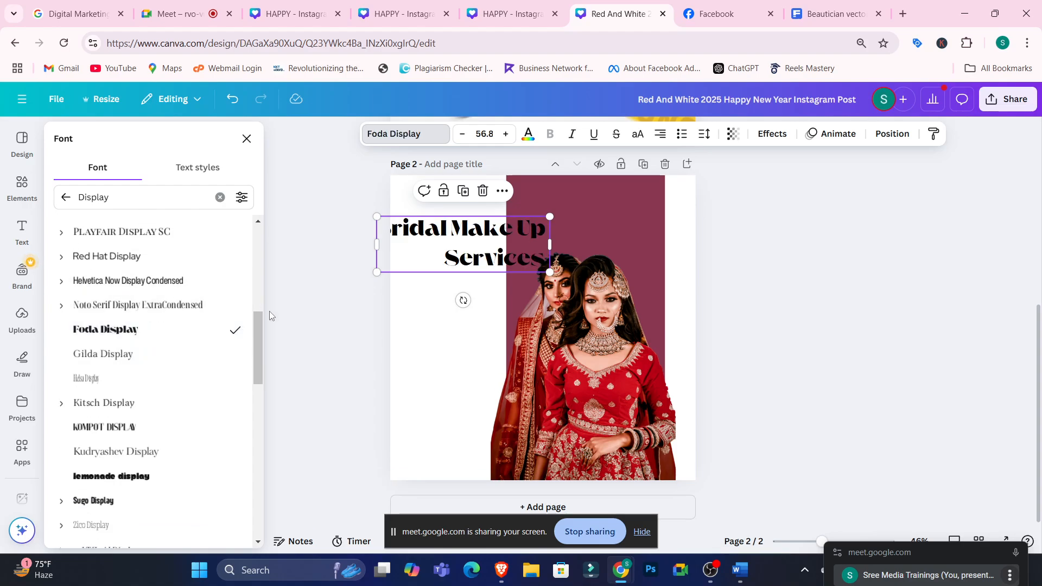
{"action": "left_click_drag", "start_coordinate": [258, 337], "coordinate": [255, 376]}
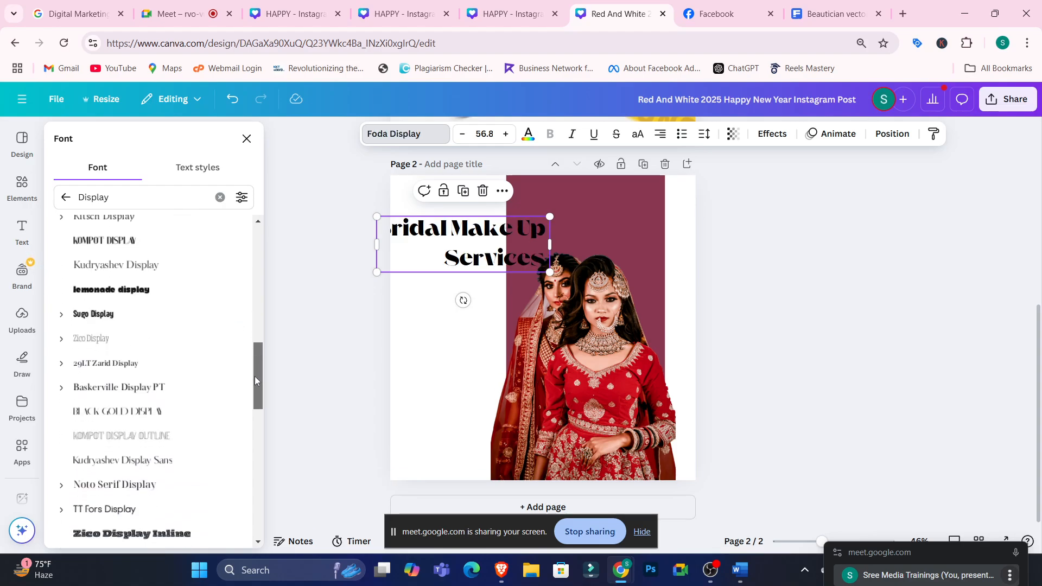
{"action": "left_click", "coordinate": [127, 319]}
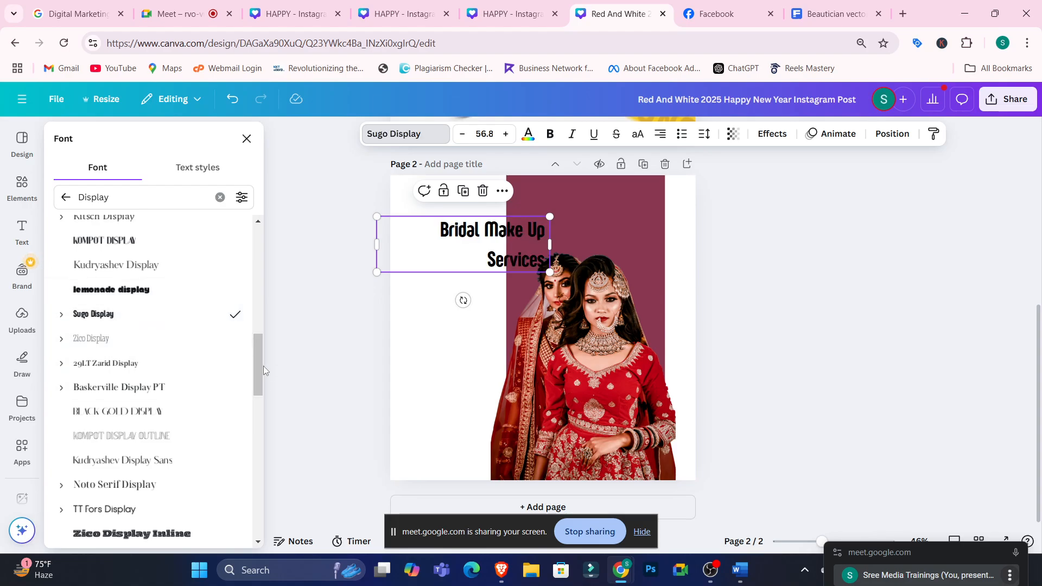
{"action": "scroll", "coordinate": [152, 342], "scroll_direction": "down", "scroll_amount": 3}
{"action": "left_click", "coordinate": [154, 309]}
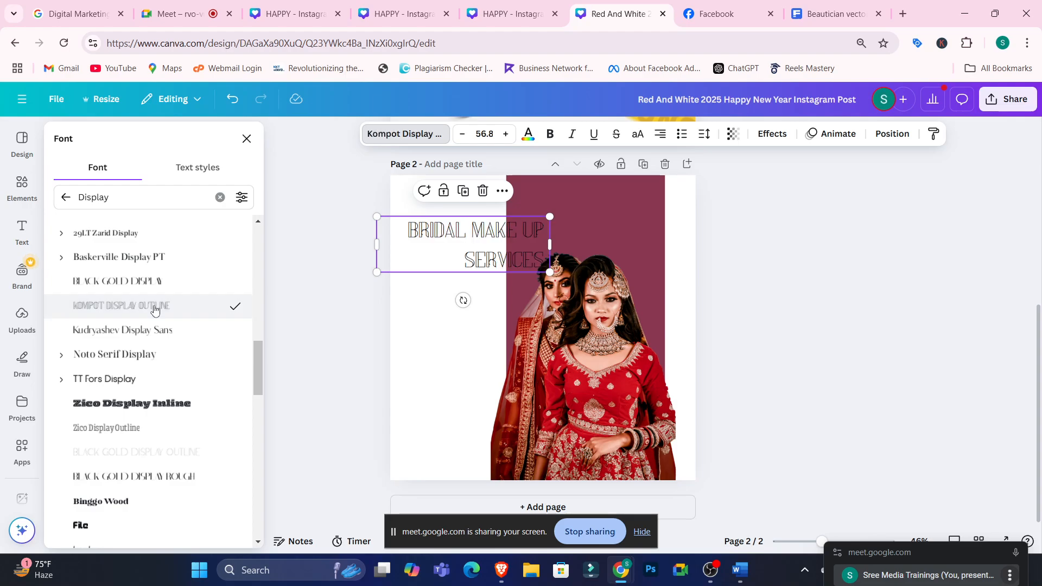
{"action": "left_click", "coordinate": [159, 330]}
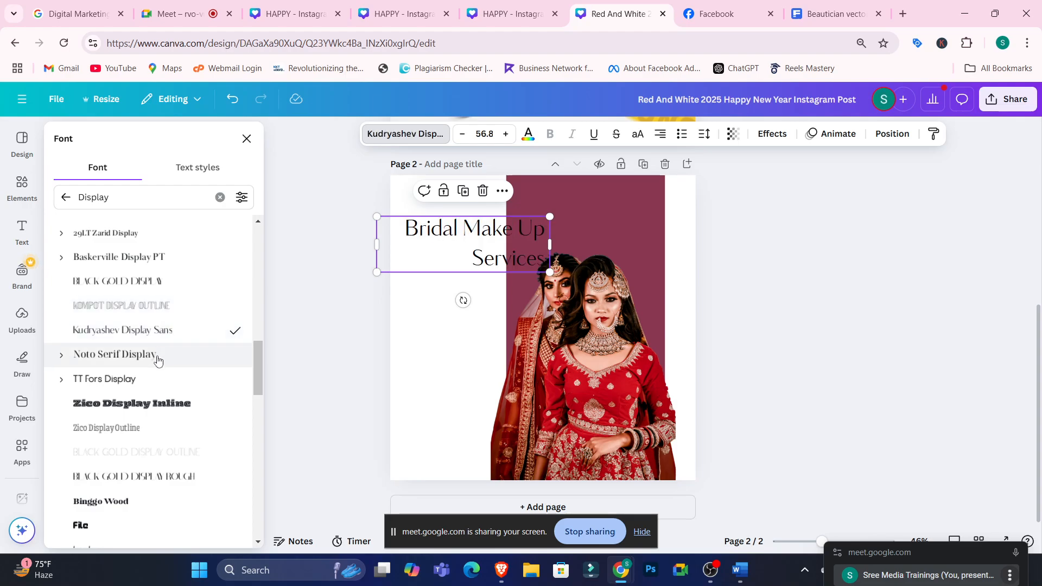
{"action": "left_click", "coordinate": [158, 378]}
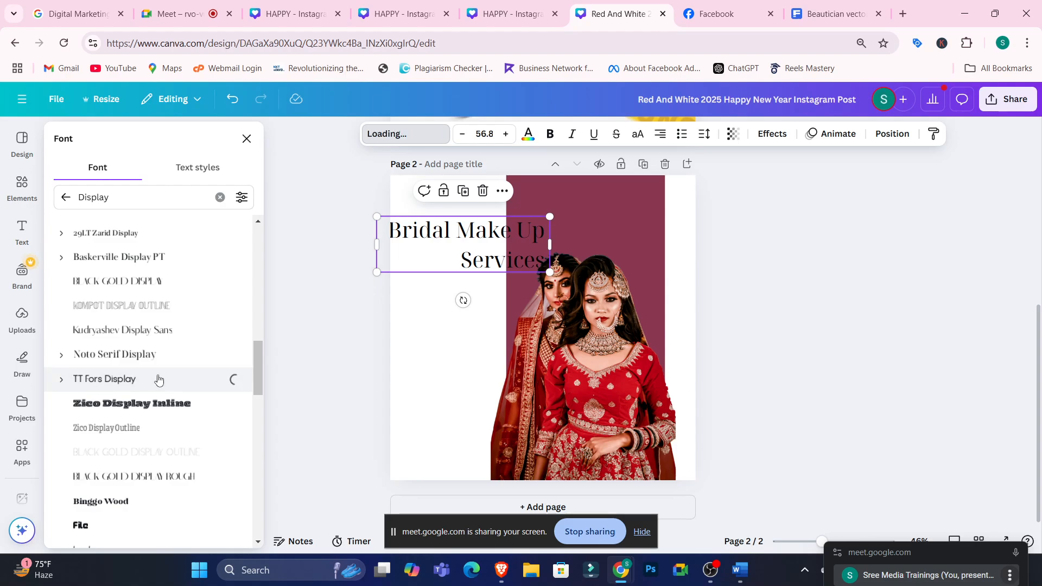
{"action": "left_click", "coordinate": [165, 401]}
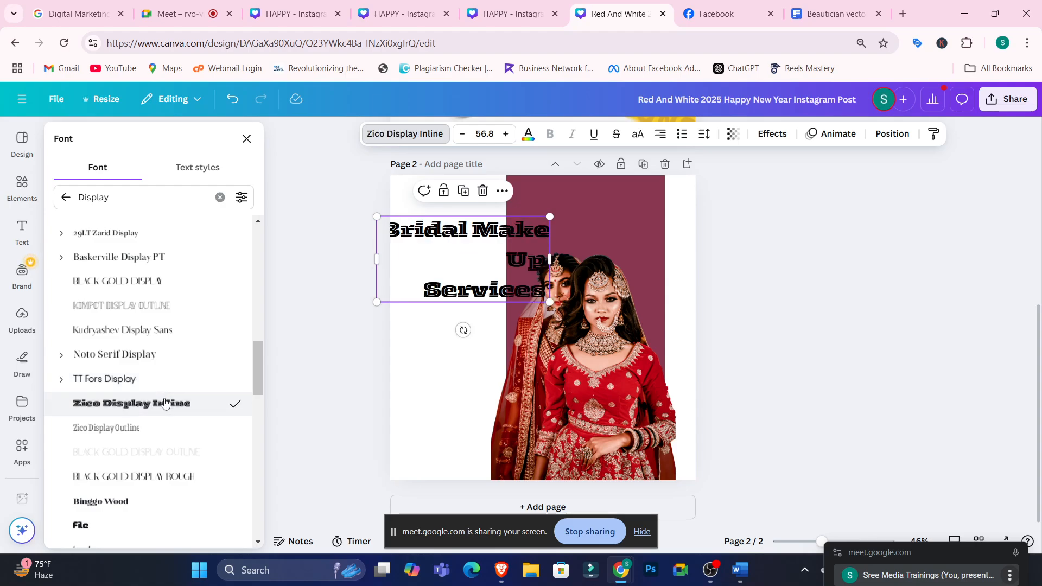
{"action": "left_click", "coordinate": [160, 476]}
{"action": "left_click", "coordinate": [156, 511]}
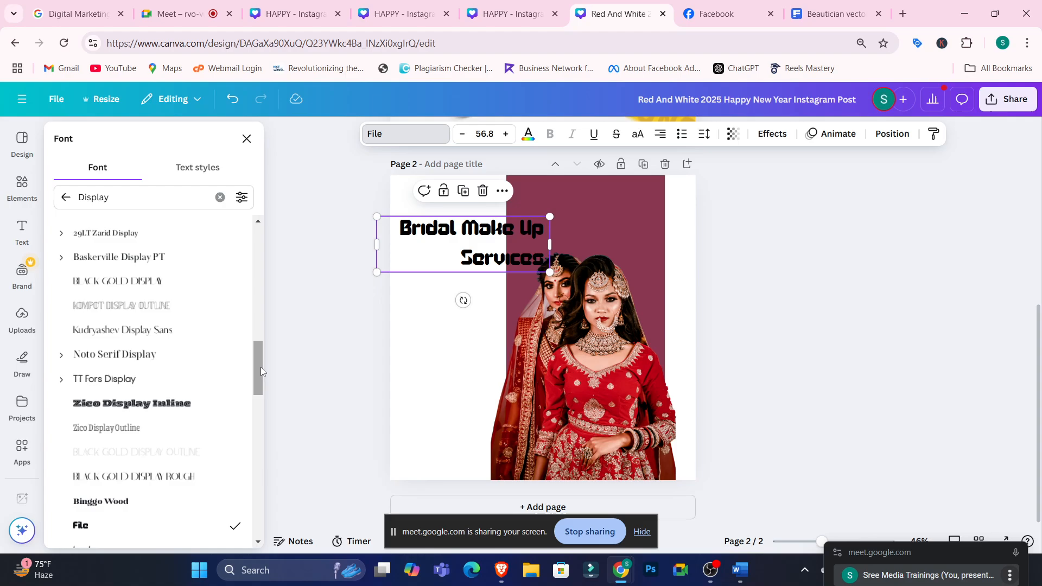
- Set the heading's font to TD Kalayaan and shrink it to size 41.3 on the white area beside the maroon band
{"action": "scroll", "coordinate": [261, 367], "scroll_direction": "down", "scroll_amount": 4}
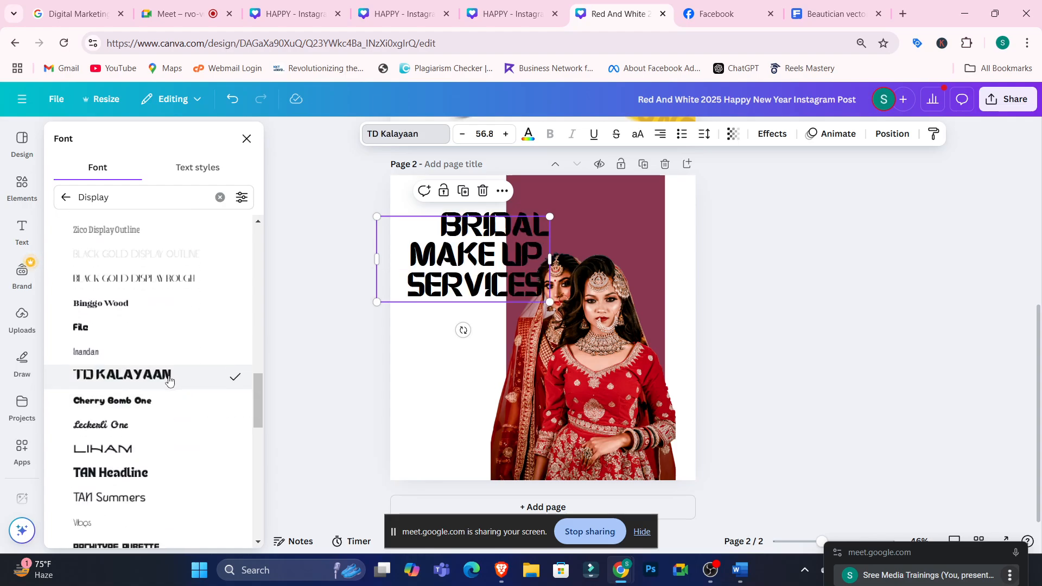
{"action": "left_click_drag", "start_coordinate": [514, 275], "coordinate": [480, 279]}
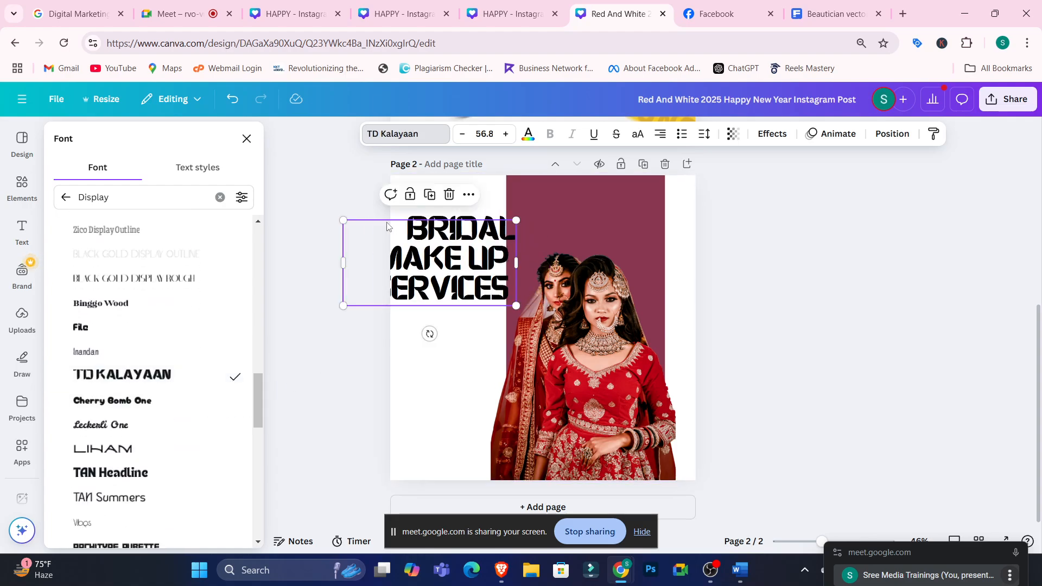
{"action": "left_click_drag", "start_coordinate": [343, 217], "coordinate": [395, 231]}
{"action": "left_click_drag", "start_coordinate": [488, 282], "coordinate": [478, 283]}
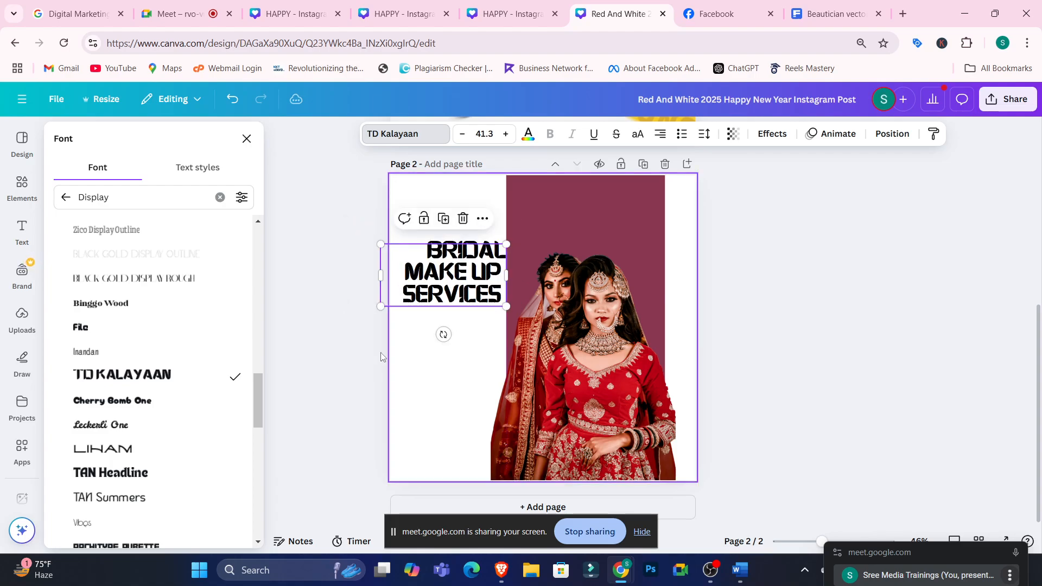
- Search the elements library for "book now" and browse all the graphics results for a suitable badge
{"action": "left_click", "coordinate": [19, 185]}
{"action": "left_click", "coordinate": [146, 138]}
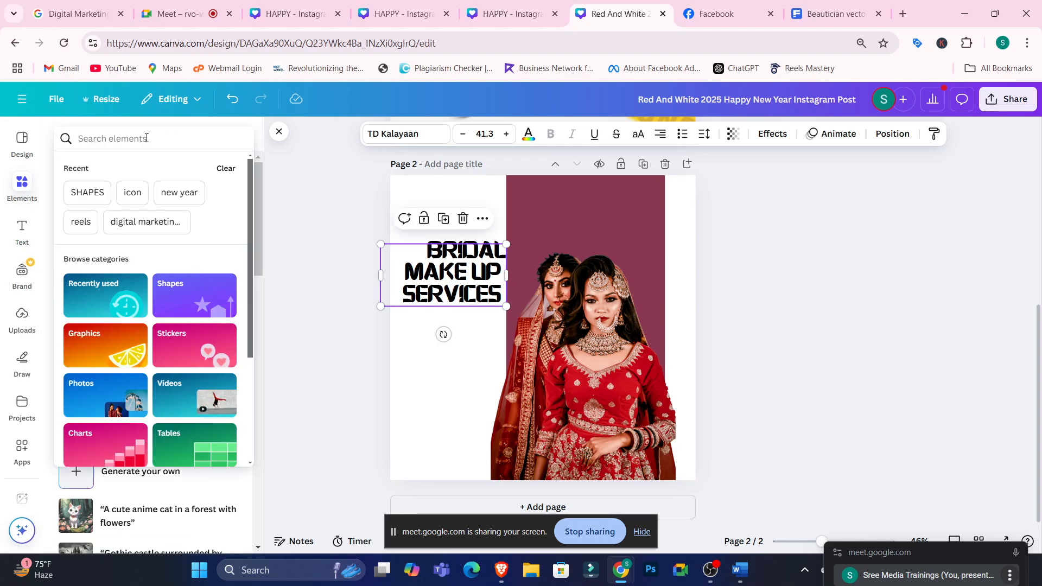
{"action": "type", "text": "book no"}
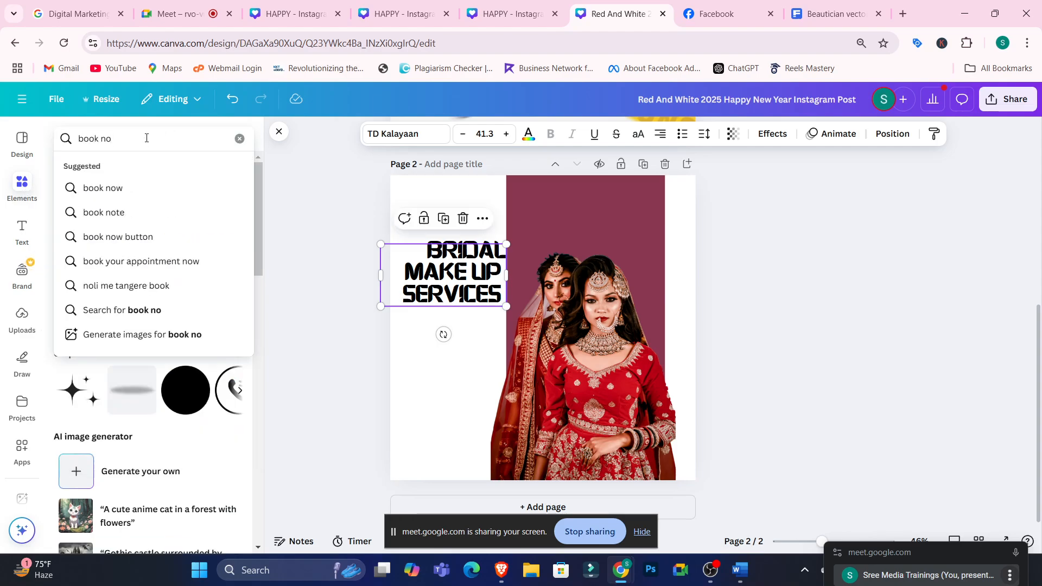
{"action": "type", "text": "w"}
{"action": "key", "text": "Return"}
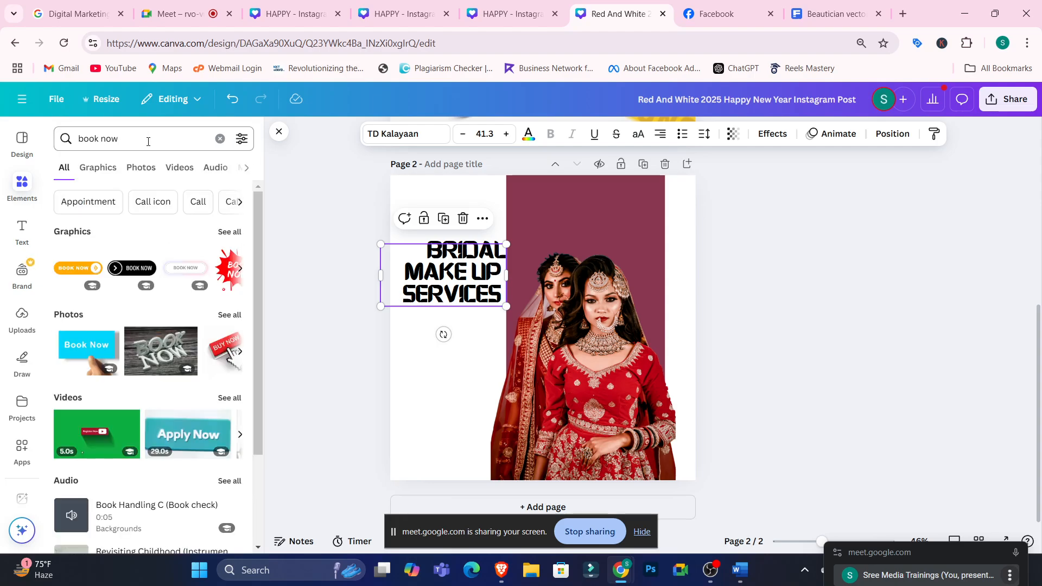
{"action": "left_click", "coordinate": [230, 233]}
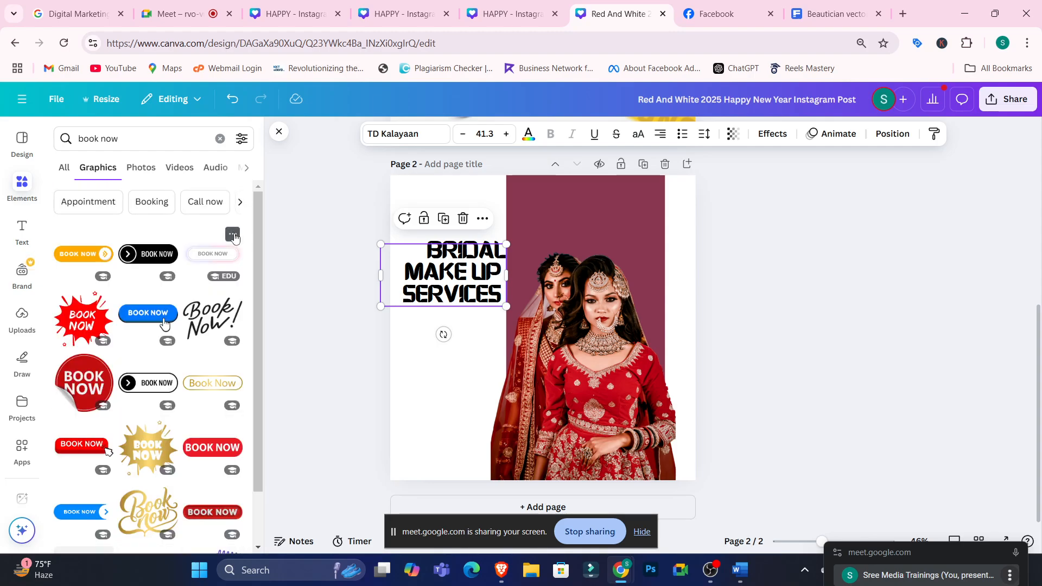
{"action": "scroll", "coordinate": [258, 282], "scroll_direction": "down", "scroll_amount": 3}
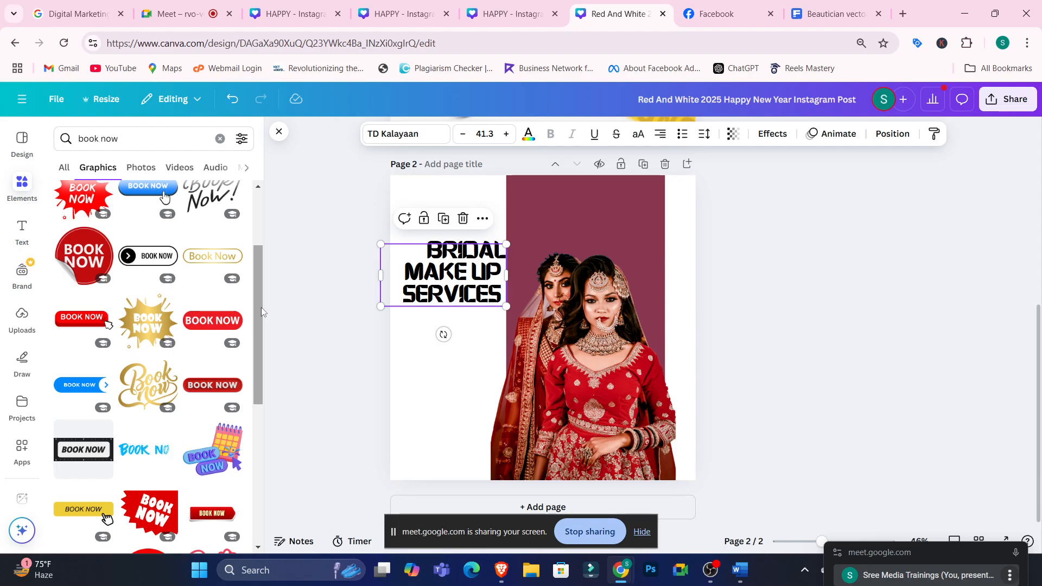
{"action": "left_click_drag", "start_coordinate": [262, 307], "coordinate": [260, 402]}
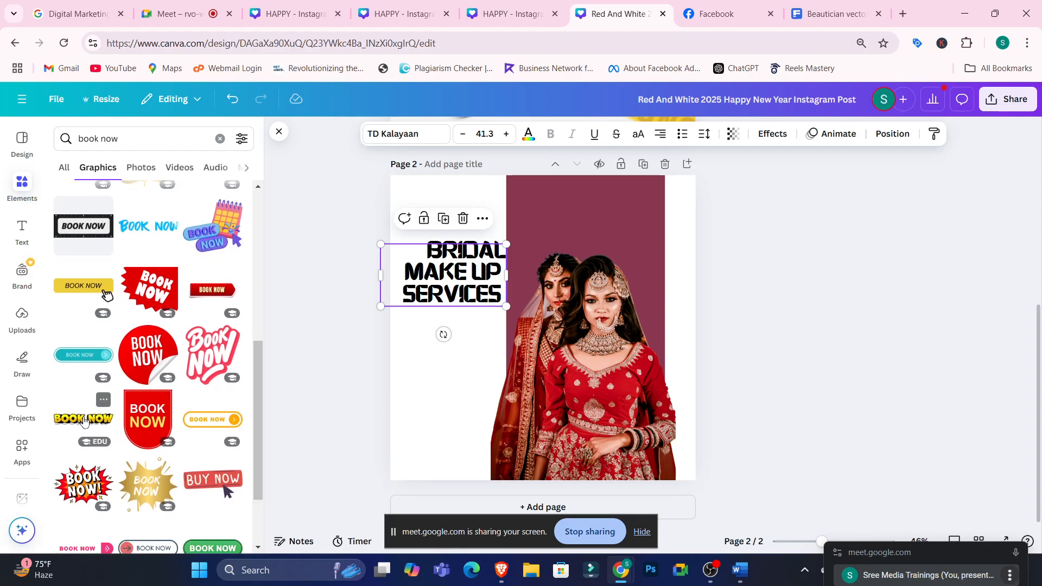
- Add the yellow and black BOOK NOW graphic and shrink it onto the lower white area beside the brides
{"action": "left_click", "coordinate": [85, 421]}
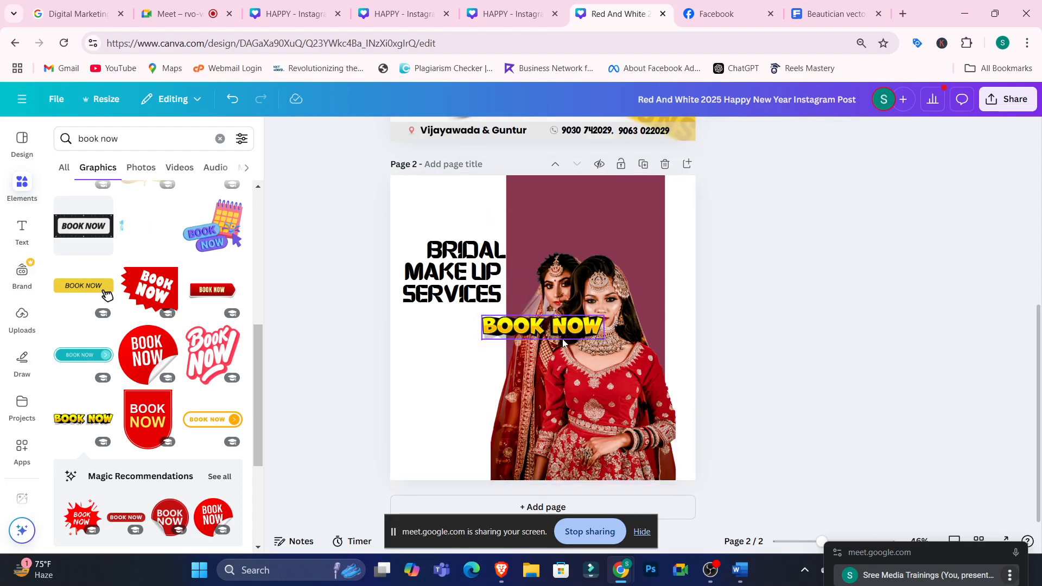
{"action": "left_click_drag", "start_coordinate": [563, 342], "coordinate": [472, 396]}
{"action": "left_click_drag", "start_coordinate": [391, 371], "coordinate": [431, 439]}
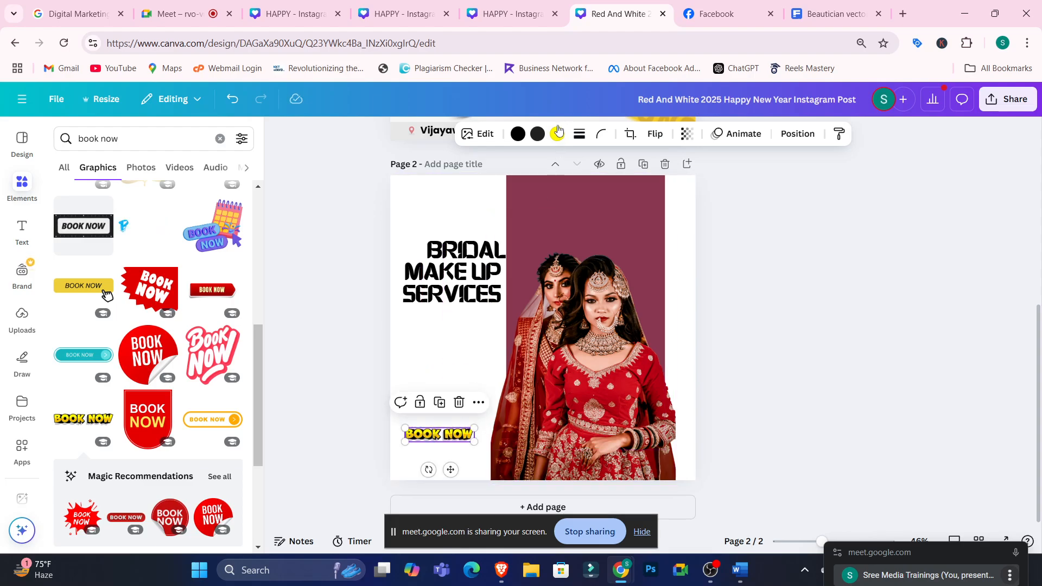
- Recolour the BOOK NOW graphic's yellow to salmon and its dark grey to dark brown from the photo colours, and enlarge it slightly
{"action": "left_click", "coordinate": [557, 133]}
{"action": "left_click", "coordinate": [125, 369]}
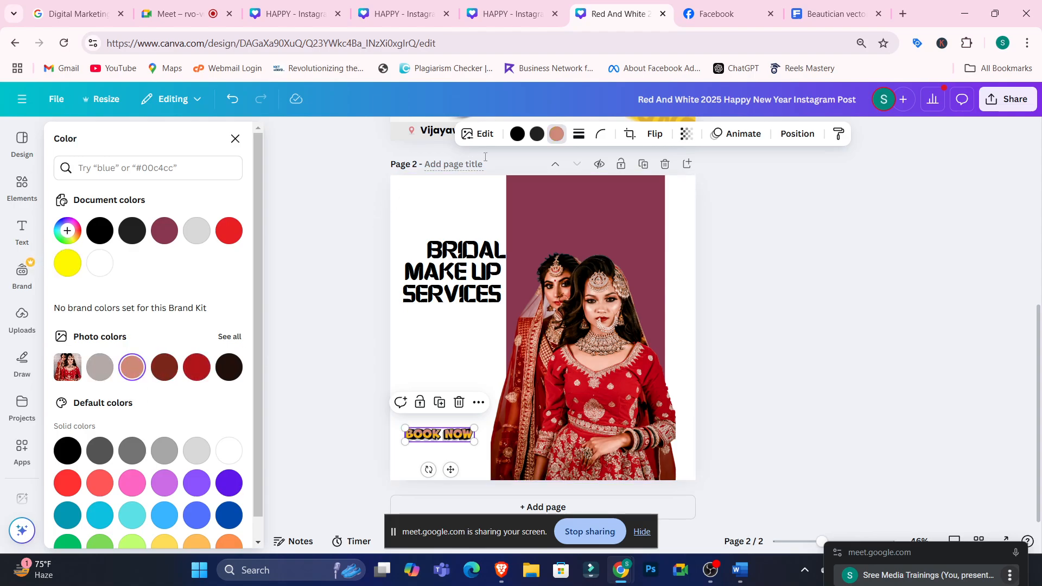
{"action": "left_click", "coordinate": [165, 366]}
{"action": "left_click", "coordinate": [761, 295]}
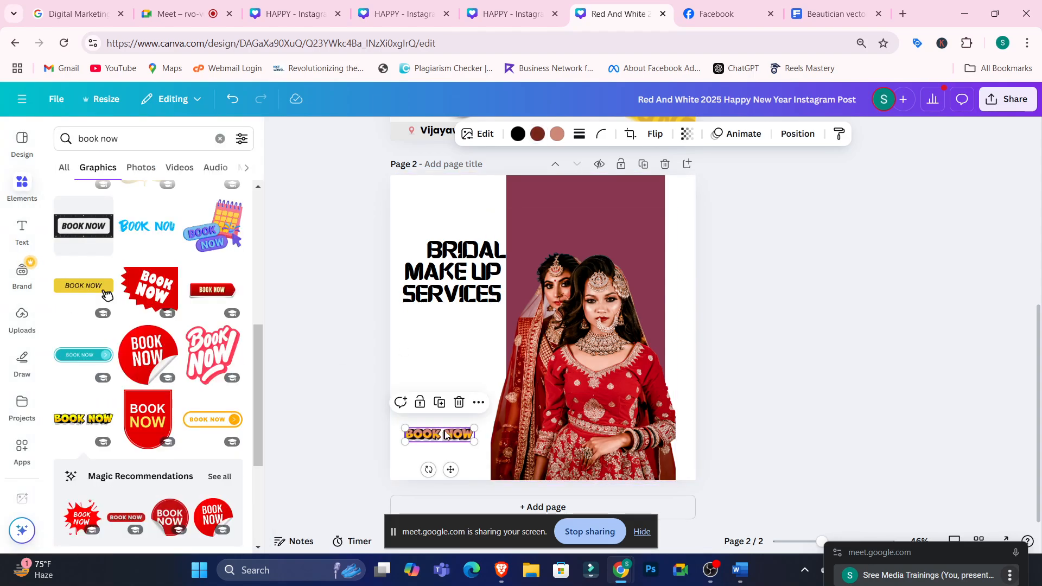
{"action": "left_click", "coordinate": [452, 439]}
{"action": "mouse_move", "coordinate": [451, 439]}
{"action": "left_mouse_down"}
{"action": "mouse_move", "coordinate": [395, 419]}
{"action": "mouse_move", "coordinate": [442, 429]}
{"action": "left_mouse_up"}
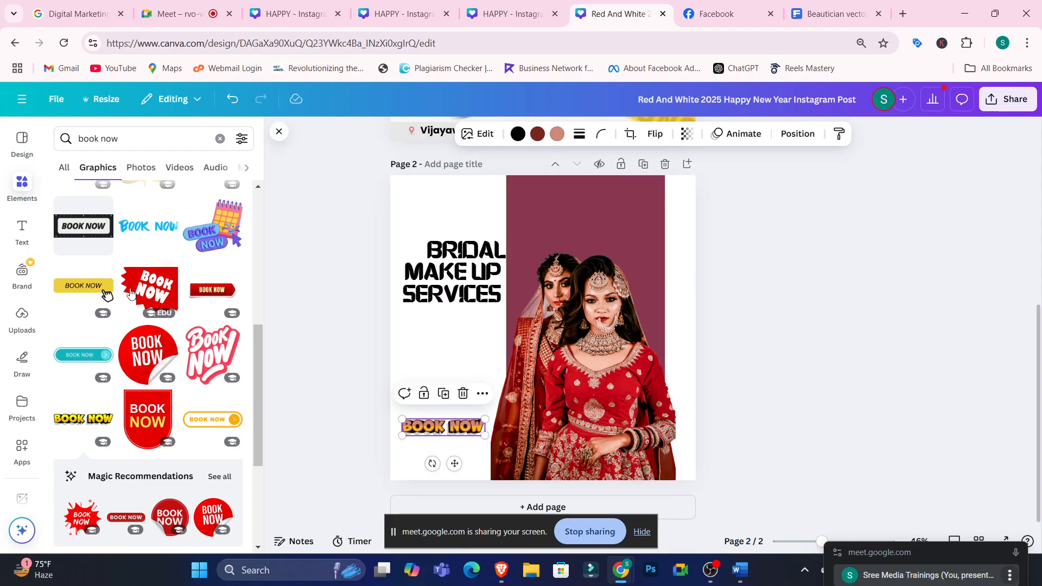
- Add a text box below the BOOK NOW graphic and widen it so its text fits on one line
{"action": "left_click", "coordinate": [22, 231]}
{"action": "left_click", "coordinate": [163, 173]}
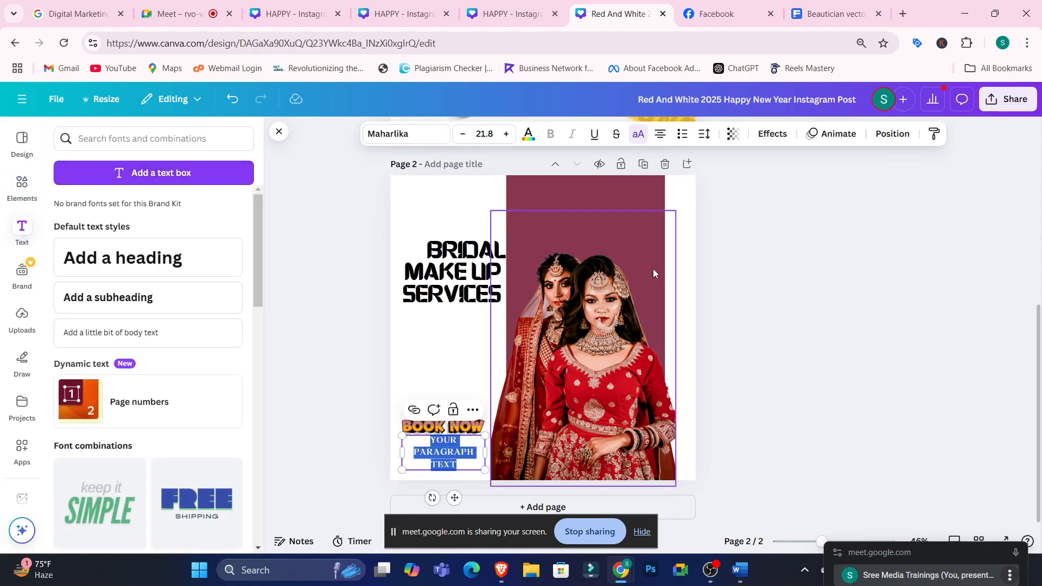
{"action": "left_click", "coordinate": [778, 332]}
{"action": "left_click", "coordinate": [451, 458]}
{"action": "mouse_move", "coordinate": [485, 453]}
{"action": "left_mouse_down"}
{"action": "mouse_move", "coordinate": [531, 455]}
{"action": "mouse_move", "coordinate": [494, 457]}
{"action": "left_mouse_up"}
- Replace the placeholder text with the contact phone number and position it under the BOOK NOW graphic
{"action": "double_click", "coordinate": [512, 453]}
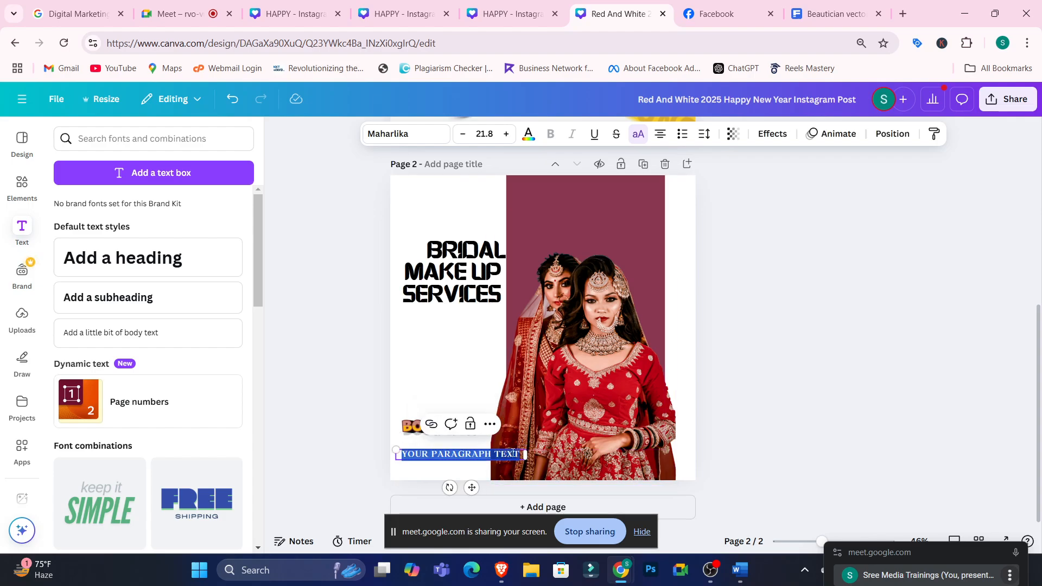
{"action": "key", "text": "BackSpace"}
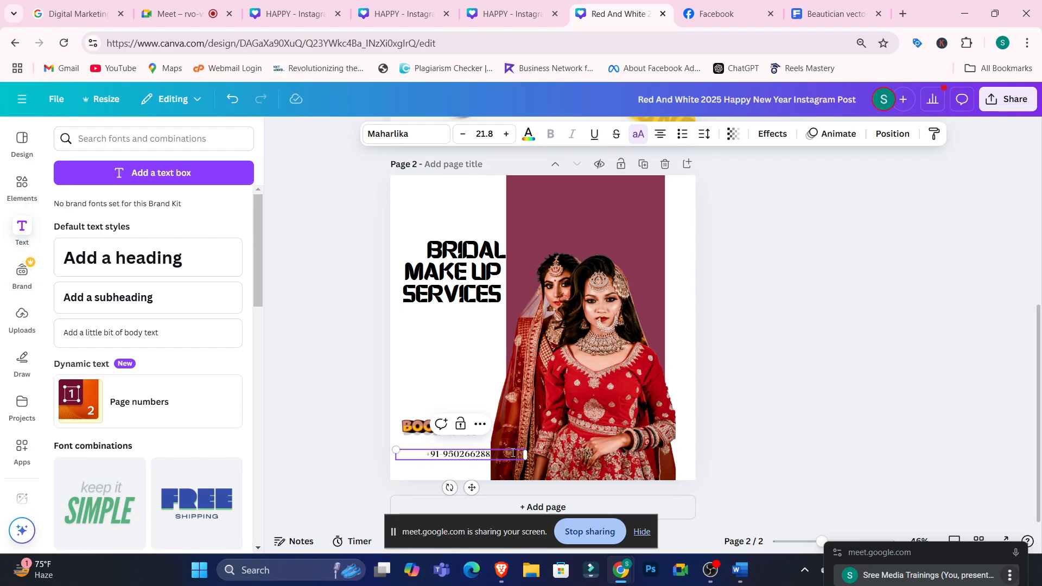
{"action": "left_click", "coordinate": [774, 389]}
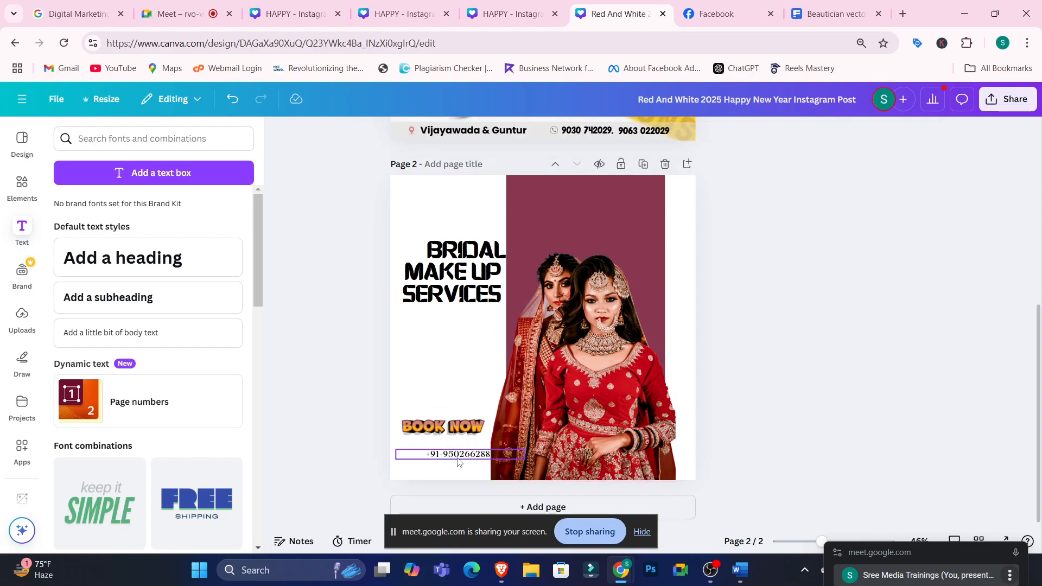
{"action": "left_click_drag", "start_coordinate": [459, 463], "coordinate": [441, 464]}
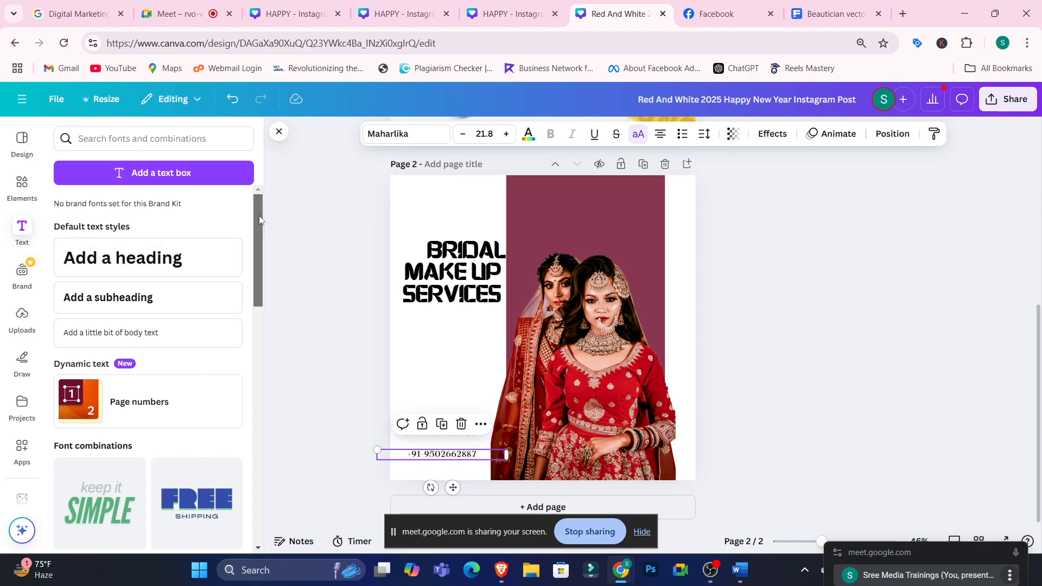
- Return to the elements library and clear the "book now" search
{"action": "left_click_drag", "start_coordinate": [260, 219], "coordinate": [263, 184]}
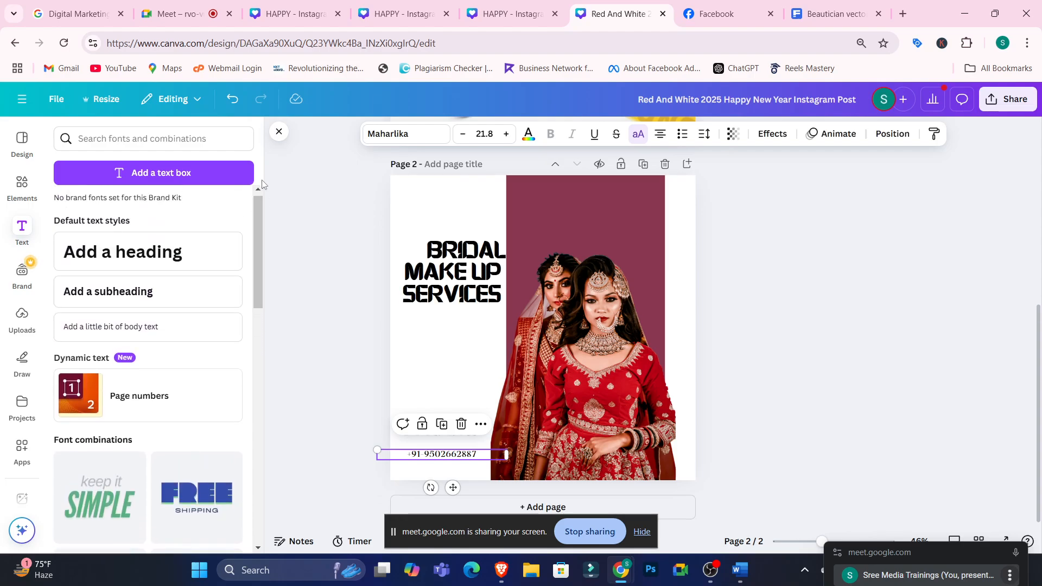
{"action": "left_click", "coordinate": [35, 191]}
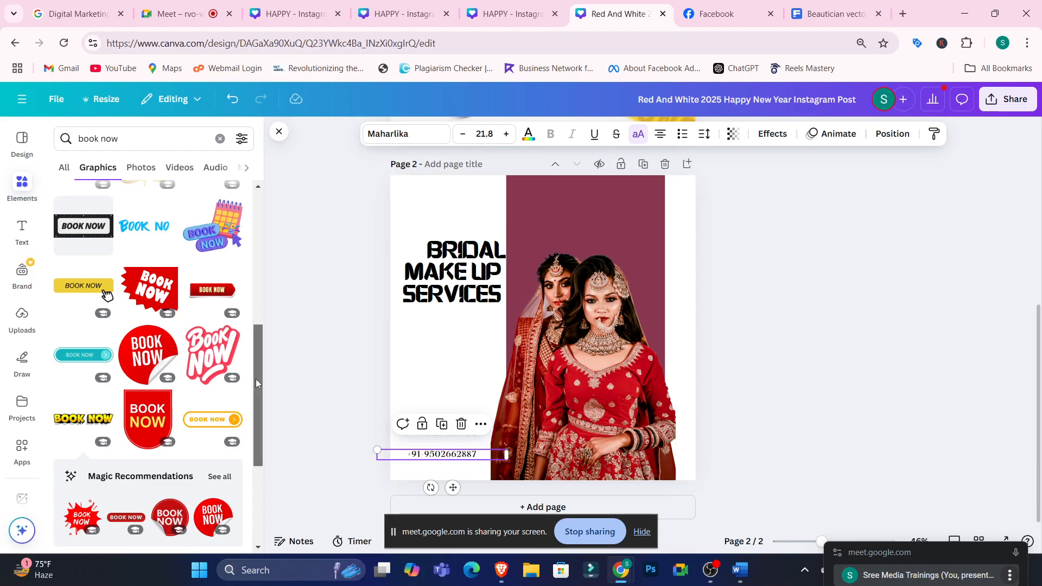
{"action": "left_click_drag", "start_coordinate": [256, 379], "coordinate": [257, 243]}
{"action": "left_click", "coordinate": [220, 139]}
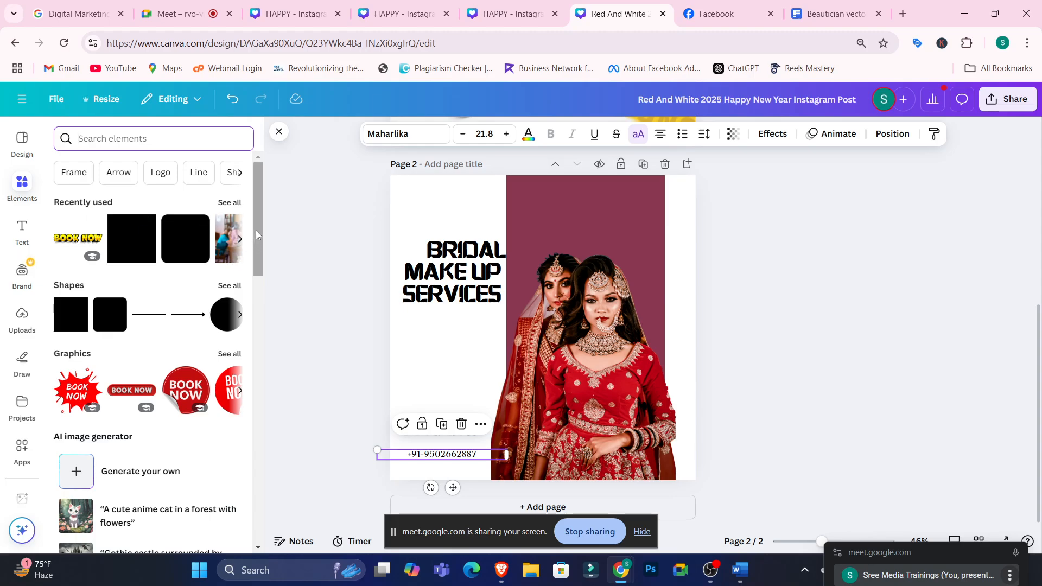
- Lower the heading and resize it to 43.6, with its right side against the maroon band
{"action": "left_click_drag", "start_coordinate": [470, 286], "coordinate": [466, 293]}
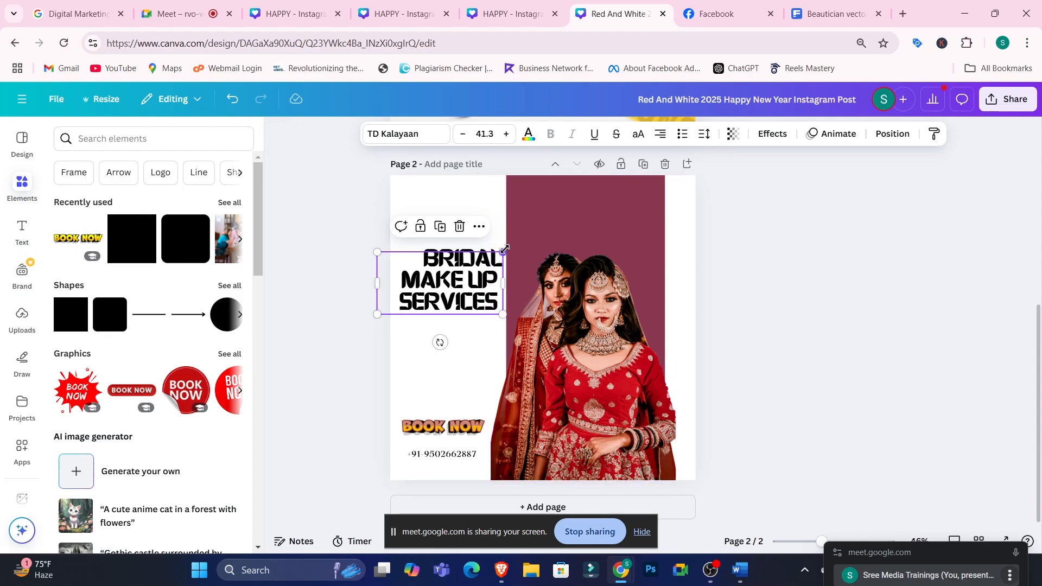
{"action": "left_click_drag", "start_coordinate": [503, 253], "coordinate": [491, 280]}
{"action": "left_click_drag", "start_coordinate": [522, 333], "coordinate": [507, 327]}
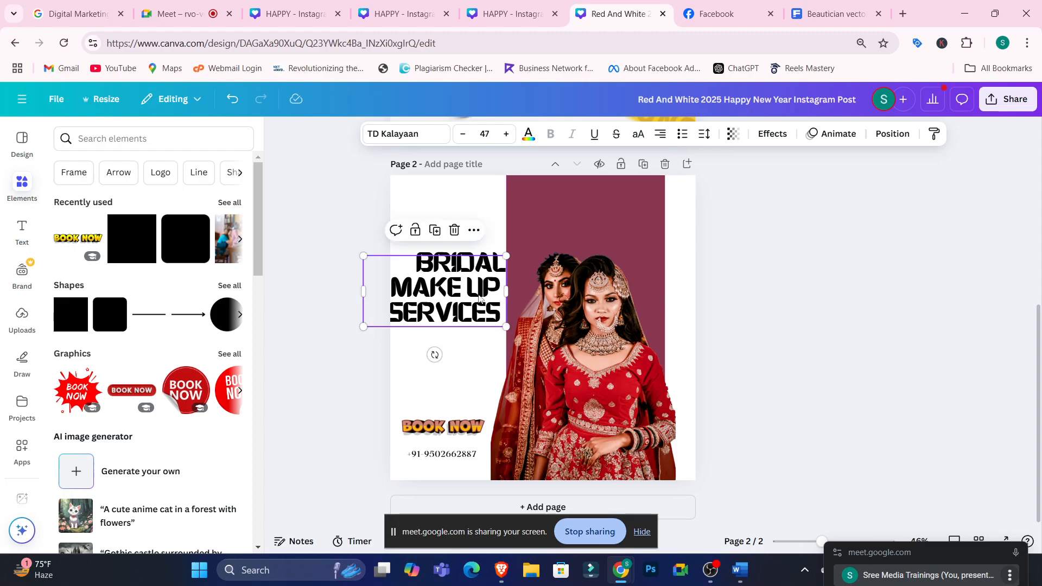
{"action": "left_click_drag", "start_coordinate": [464, 284], "coordinate": [471, 284]}
{"action": "left_click_drag", "start_coordinate": [371, 257], "coordinate": [380, 262]}
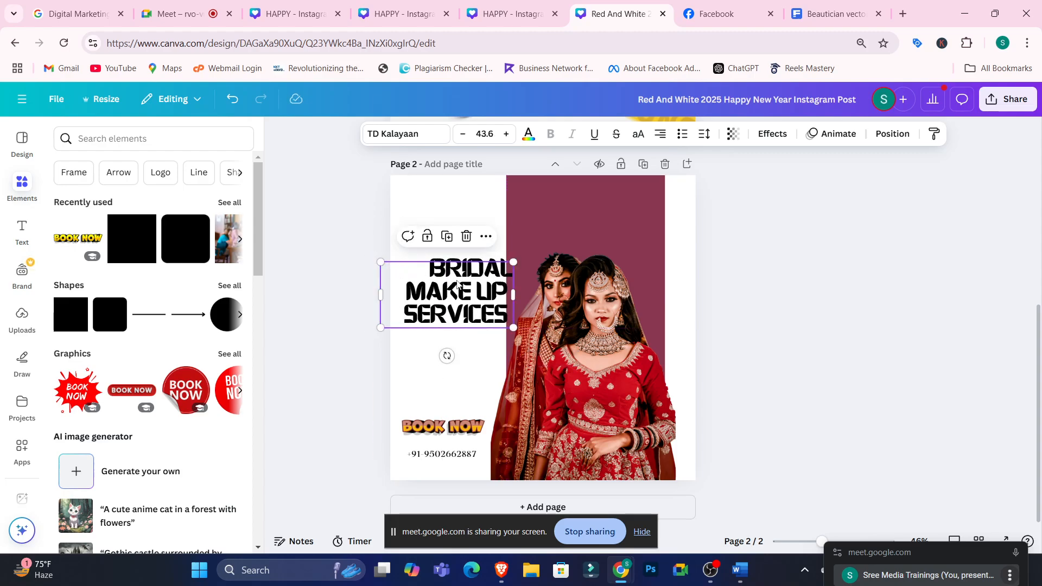
{"action": "left_click_drag", "start_coordinate": [457, 280], "coordinate": [449, 280]}
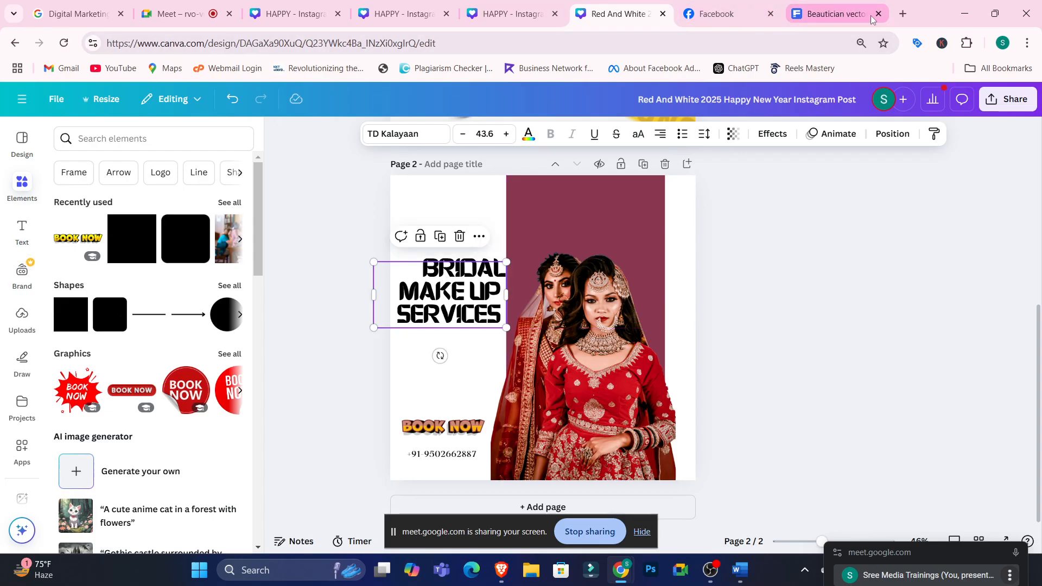
- Search the web for "lakme" in a new browser tab and open the lakmeindia.com website
{"action": "key", "text": "ctrl+t"}
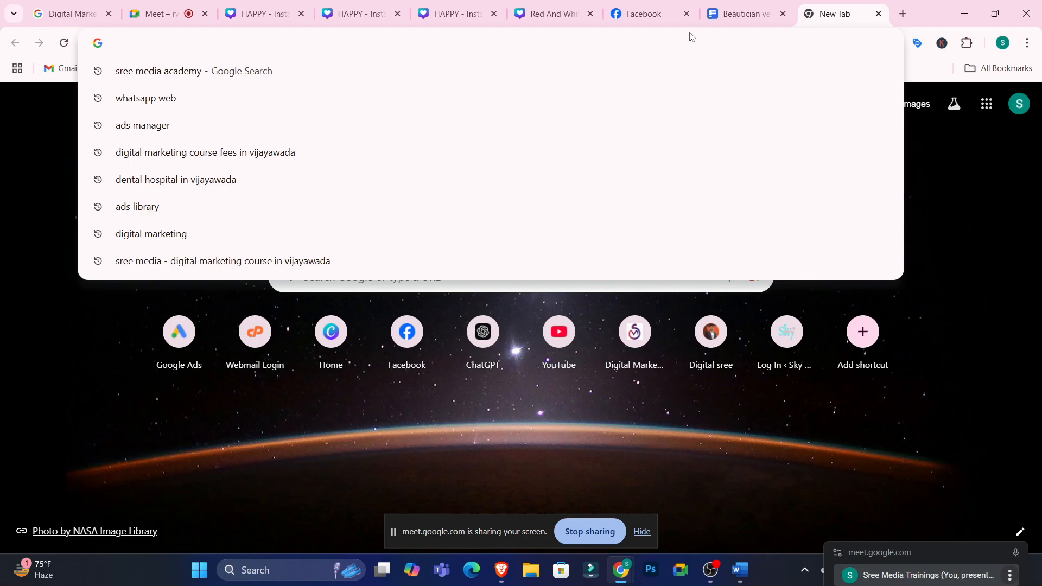
{"action": "type", "text": "lakme"}
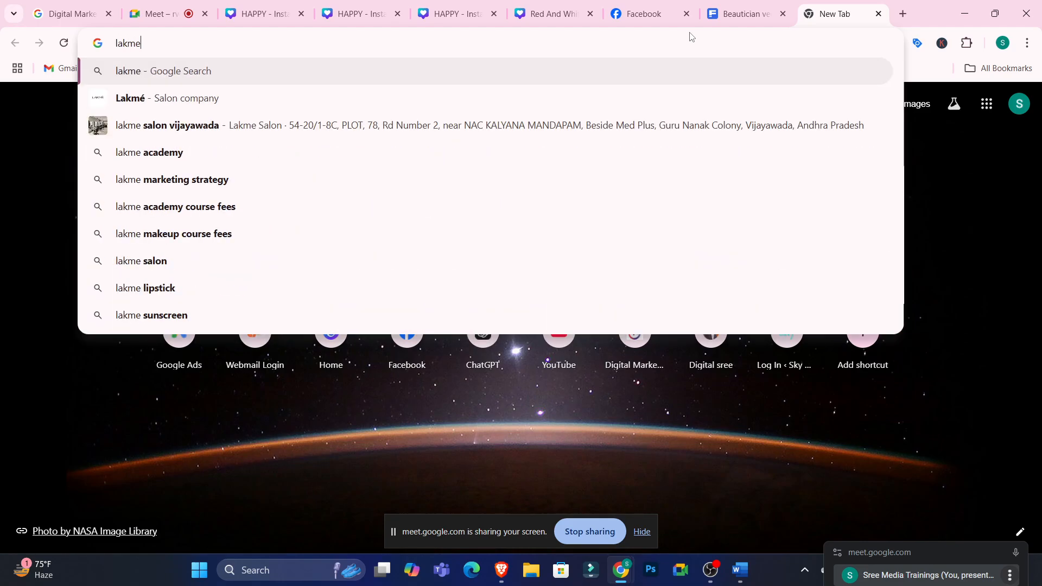
{"action": "key", "text": "Return"}
{"action": "left_click", "coordinate": [399, 269]}
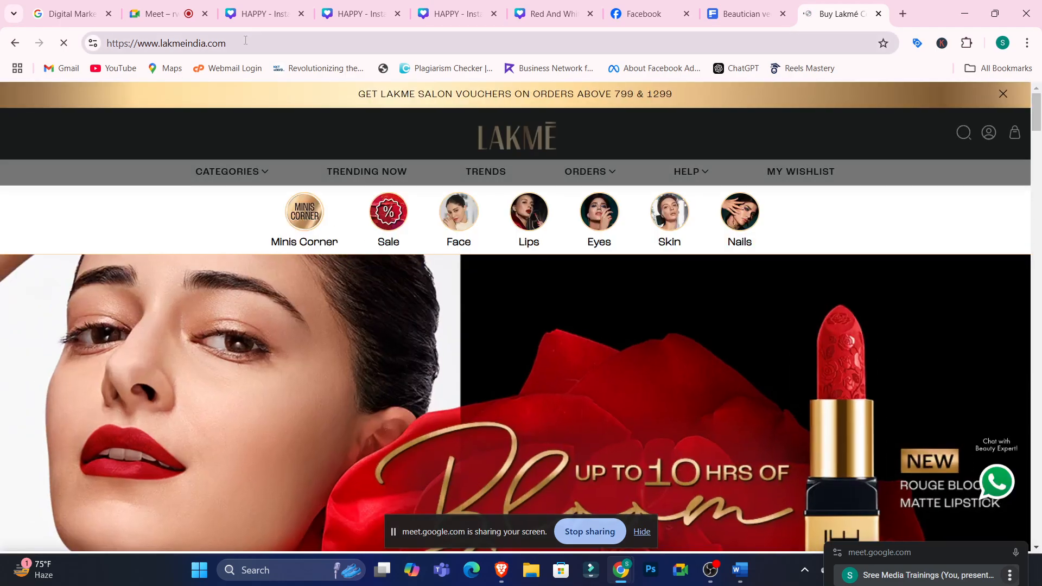
{"action": "left_click", "coordinate": [246, 40]}
{"action": "left_click", "coordinate": [246, 40]}
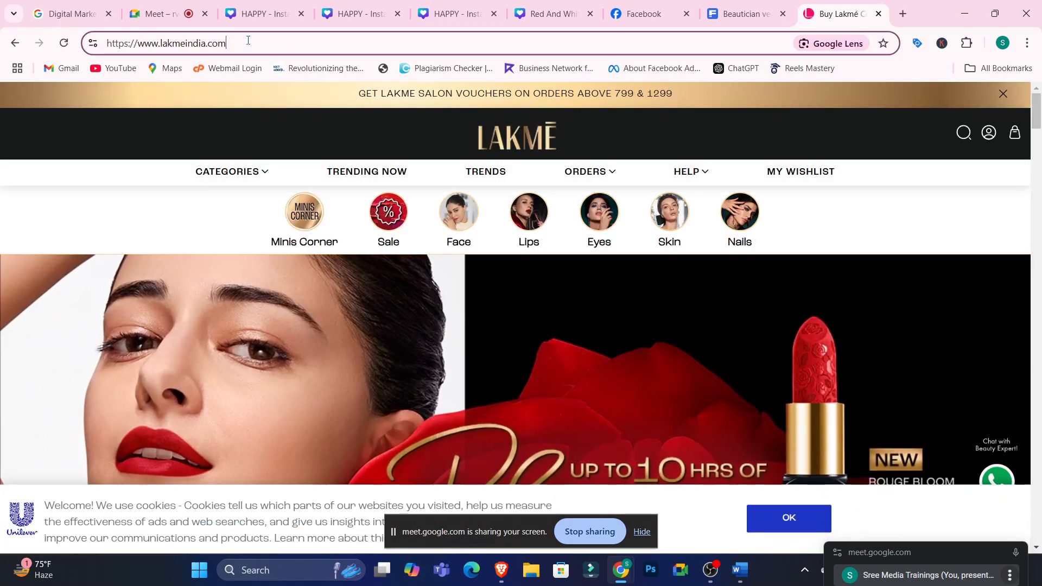
{"action": "key", "text": "BackSpace"}
{"action": "key", "text": "BackSpace"}
{"action": "key", "text": "BackSpace"}
{"action": "key", "text": "Return"}
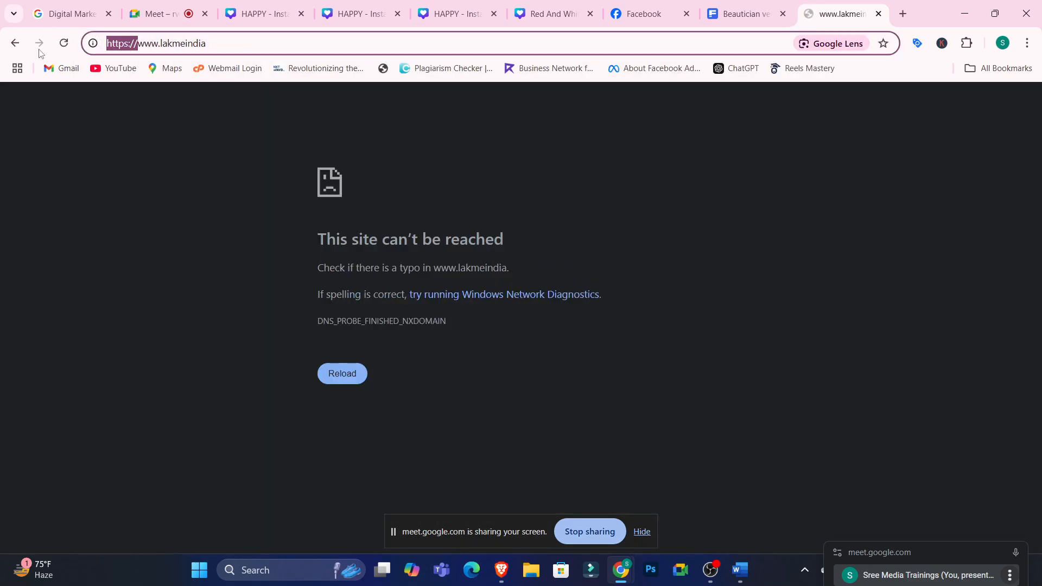
{"action": "key", "text": "BackSpace"}
{"action": "key", "text": "Return"}
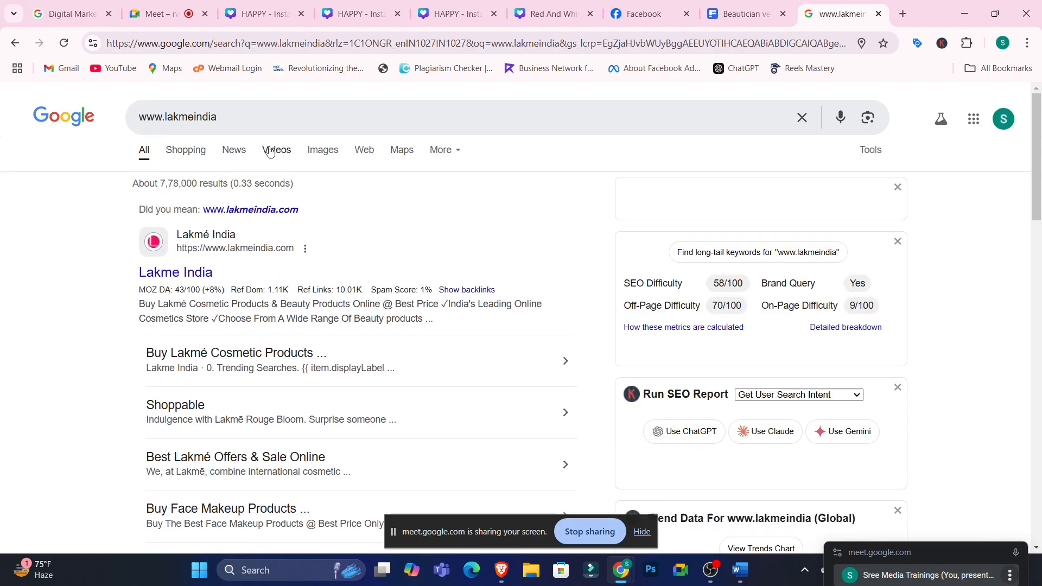
{"action": "left_click", "coordinate": [325, 152]}
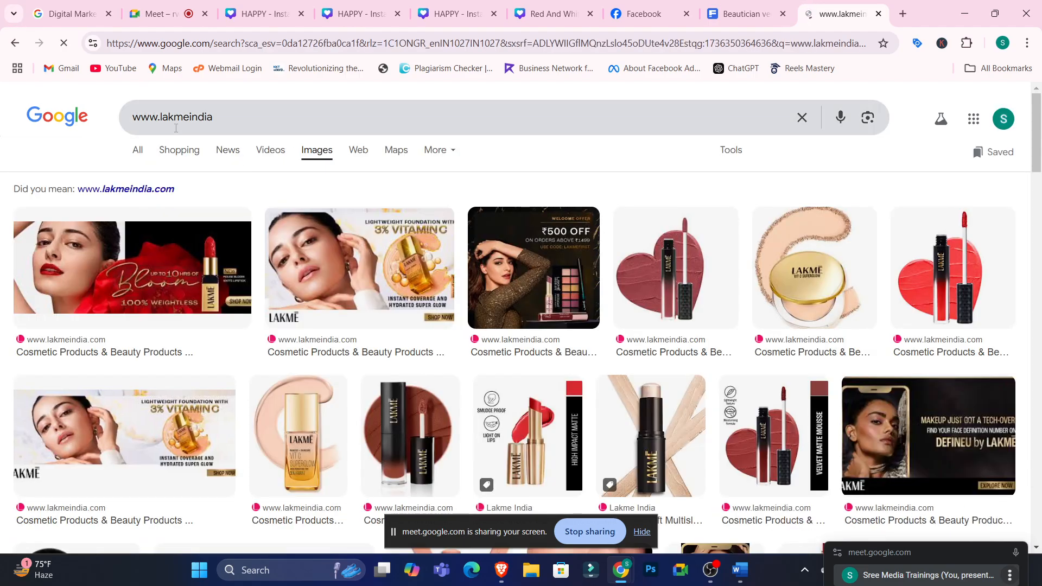
- Replace the image search query with "lakme logo" and run the search
{"action": "left_click_drag", "start_coordinate": [161, 117], "coordinate": [91, 124]}
{"action": "key", "text": "BackSpace"}
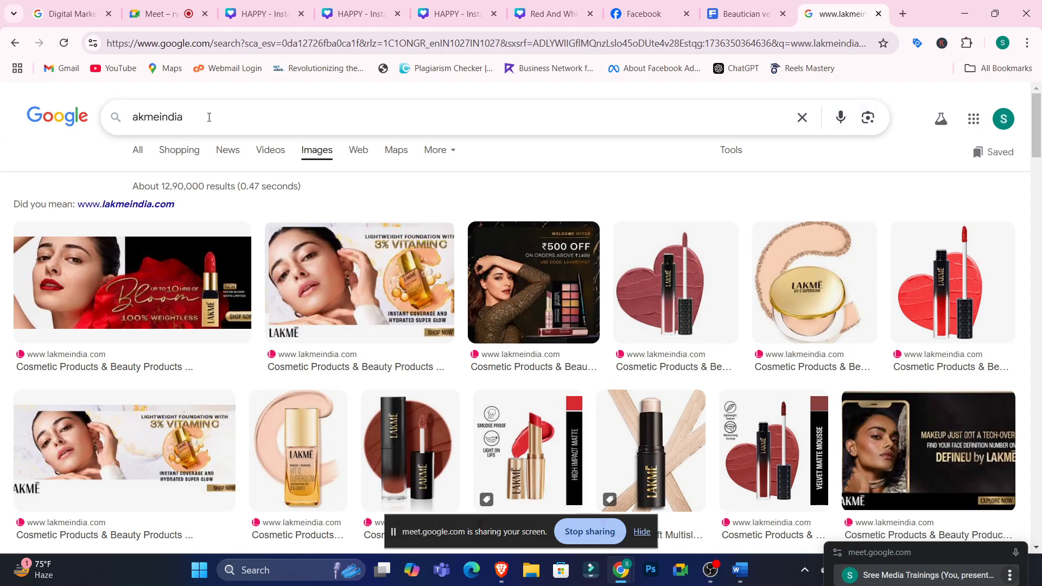
{"action": "key", "text": "BackSpace"}
{"action": "key", "text": "BackSpace"}
{"action": "key", "text": "BackSpace"}
{"action": "key", "text": "BackSpace"}
{"action": "key", "text": "BackSpace"}
{"action": "key", "text": "BackSpace"}
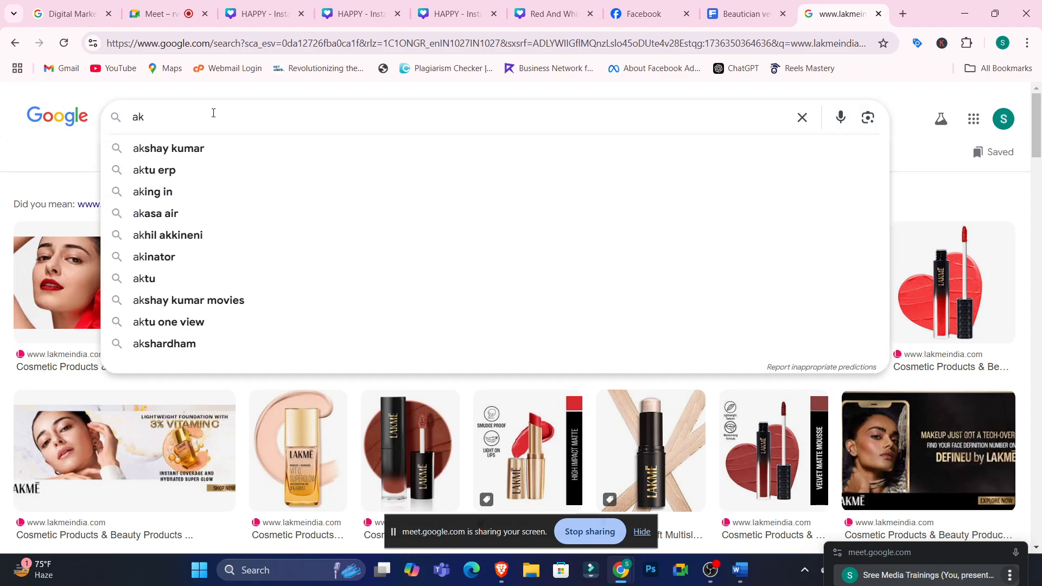
{"action": "type", "text": "lakm"}
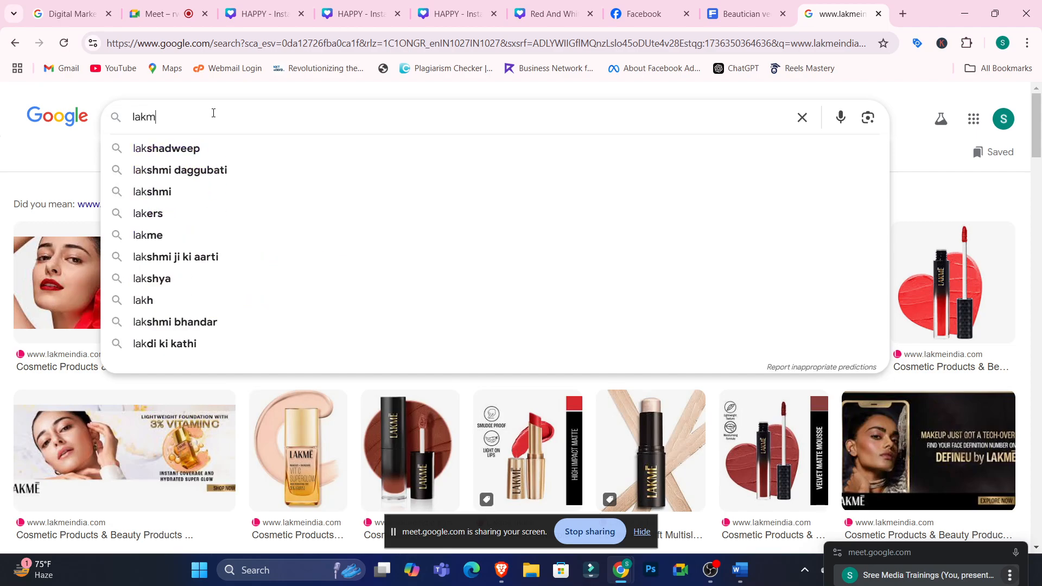
{"action": "type", "text": "e logo"}
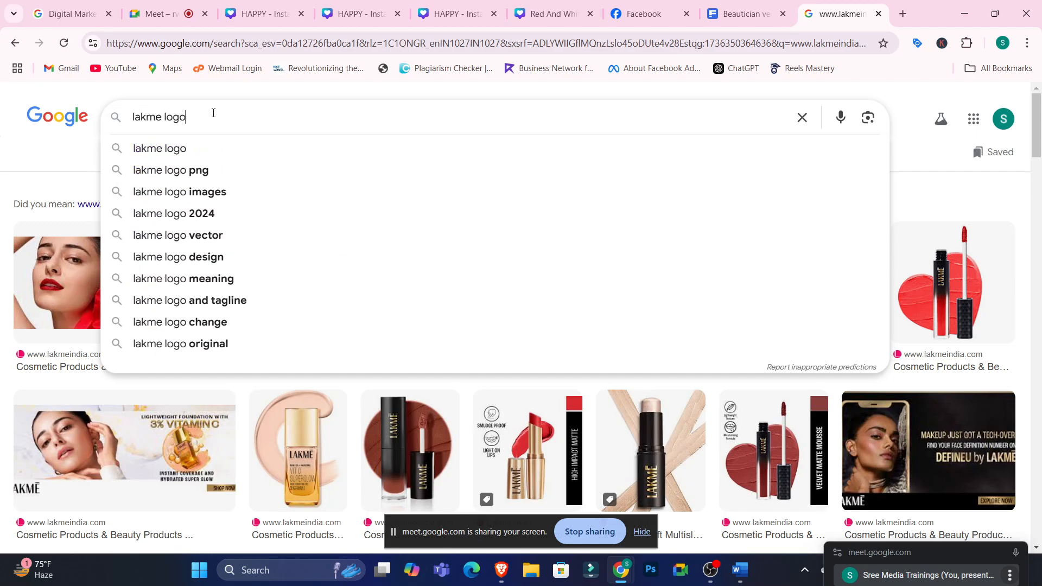
{"action": "key", "text": "Return"}
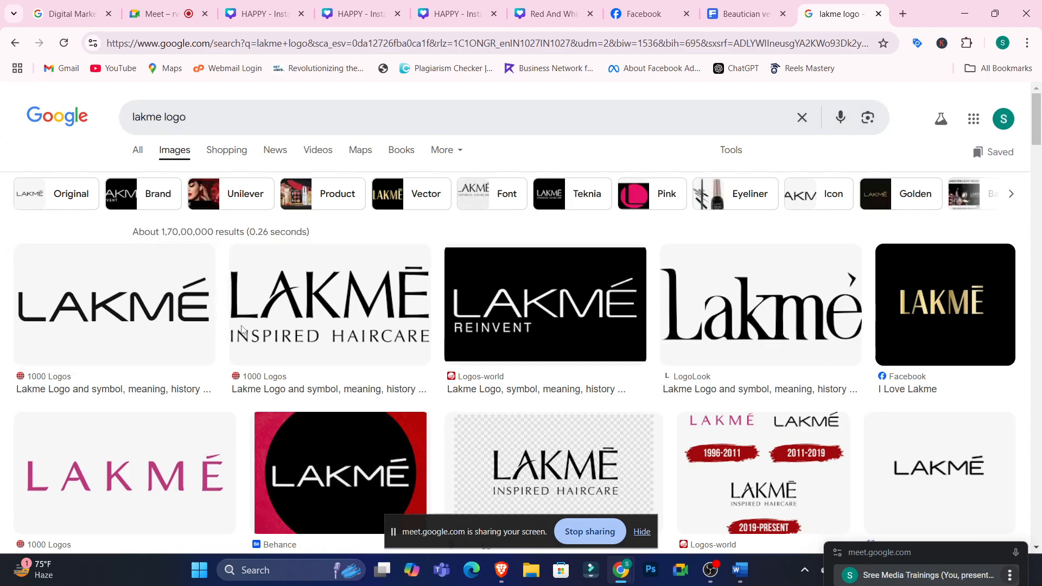
- Save the pink LAKMÉ logo image from 1000 Logos to the Downloads folder as Lakme-Logo-1996
{"action": "scroll", "coordinate": [296, 374], "scroll_direction": "down", "scroll_amount": 1}
{"action": "scroll", "coordinate": [295, 373], "scroll_direction": "down", "scroll_amount": 1}
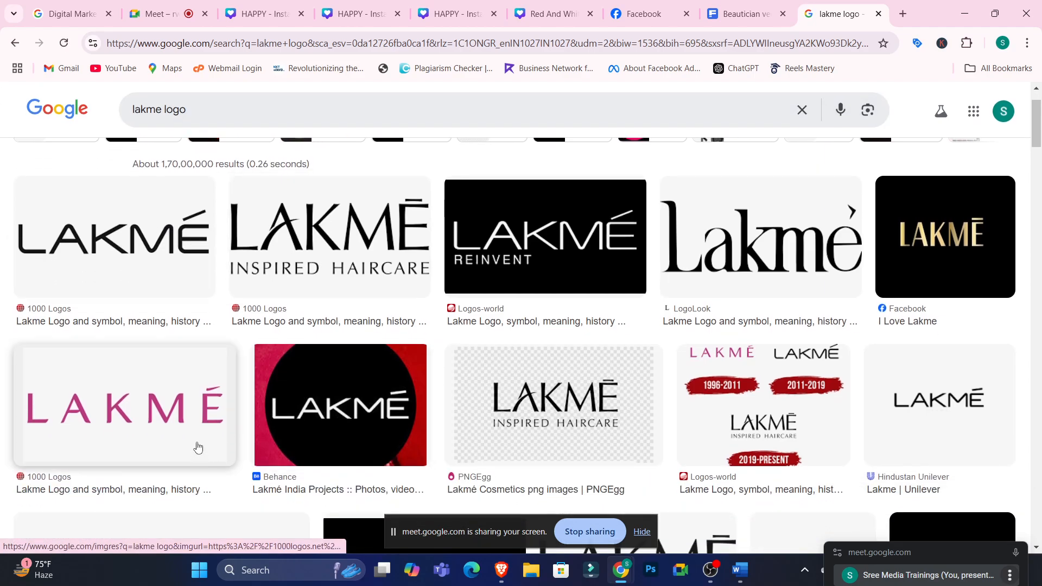
{"action": "left_click", "coordinate": [940, 240]}
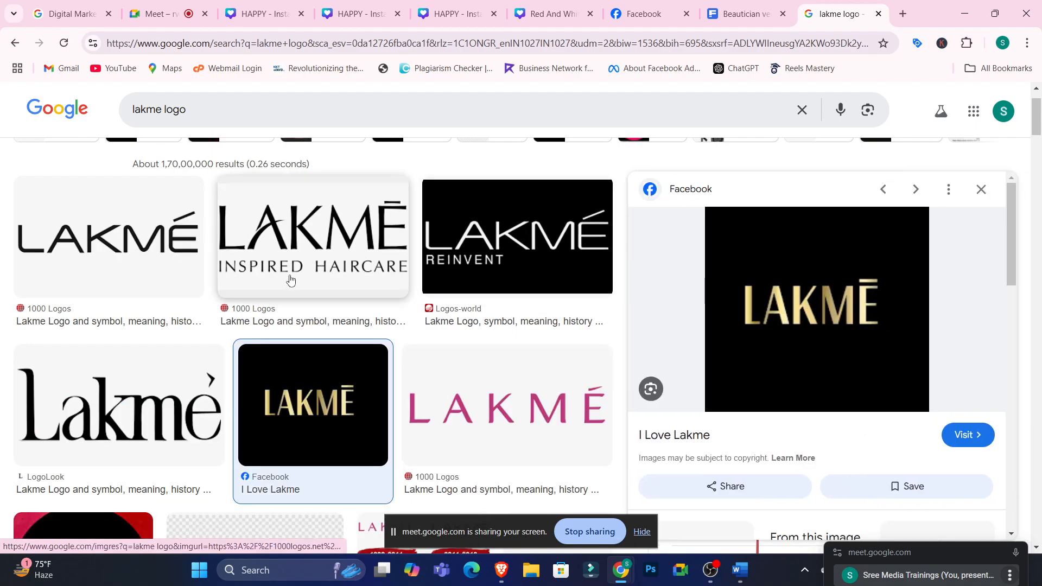
{"action": "left_click", "coordinate": [513, 437]}
{"action": "right_click", "coordinate": [775, 314]}
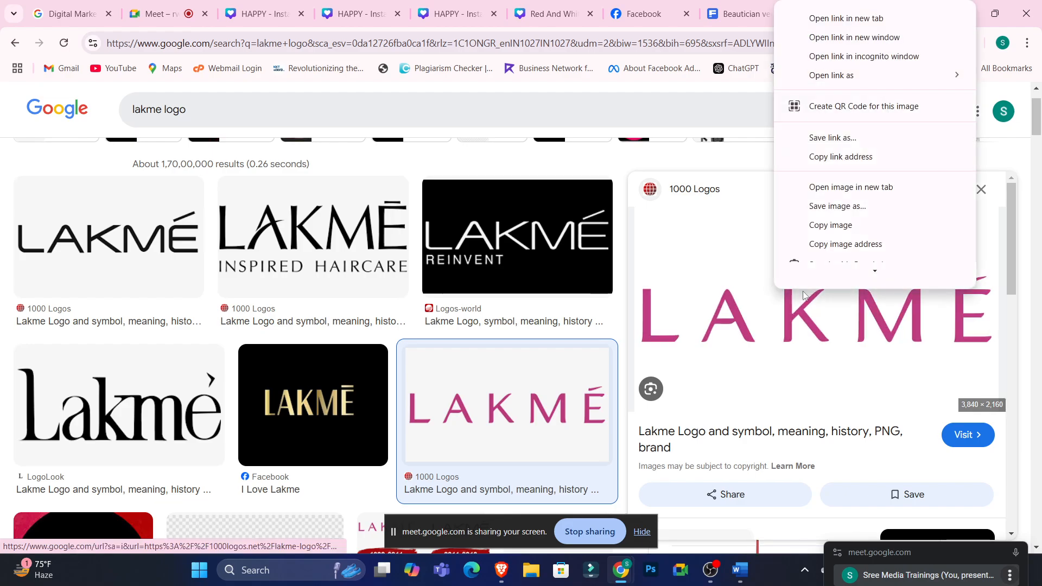
{"action": "left_click", "coordinate": [841, 212]}
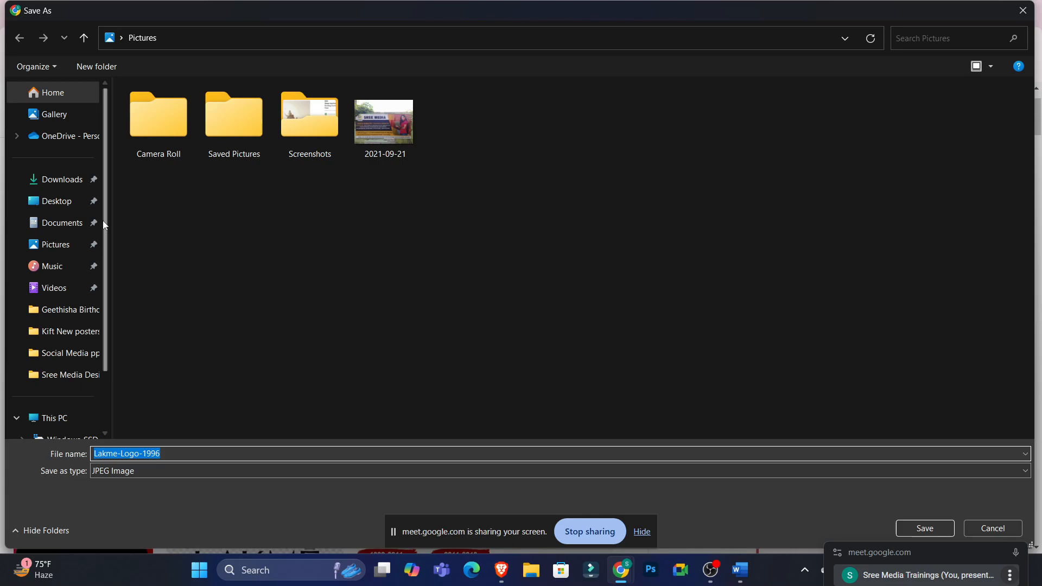
{"action": "left_click", "coordinate": [76, 183]}
{"action": "left_click", "coordinate": [912, 527]}
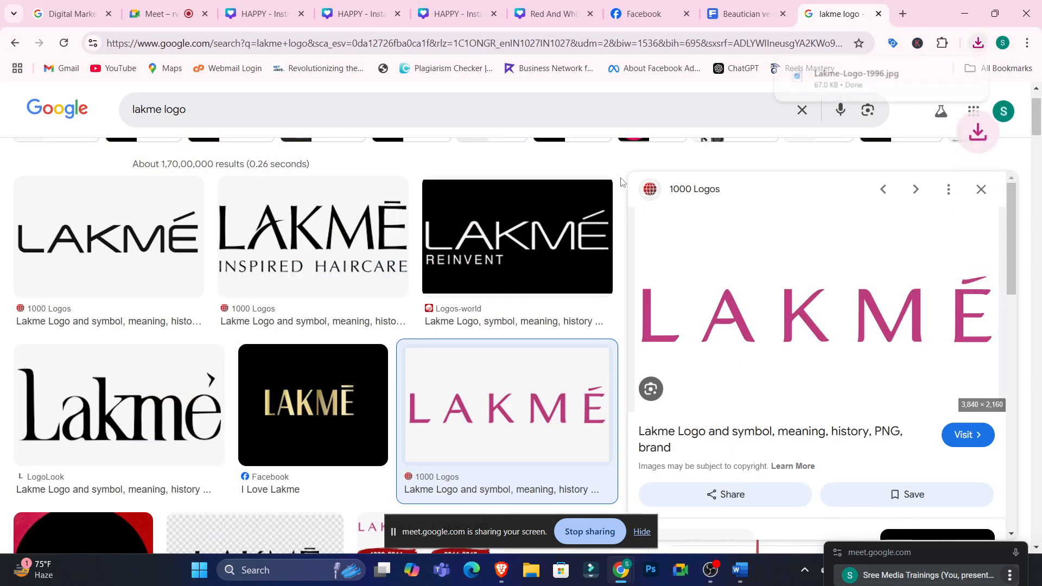
- Switch back to the Red And White 2025 Canva design and upload the Lakme-Logo-1996 file
{"action": "left_click", "coordinate": [646, 14]}
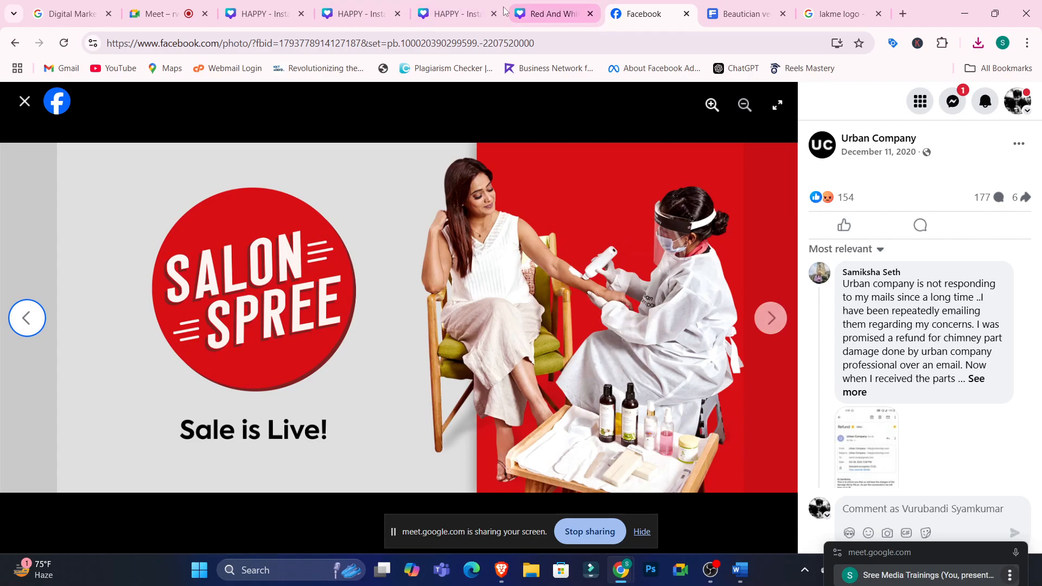
{"action": "left_click", "coordinate": [455, 16]}
{"action": "left_click", "coordinate": [548, 14]}
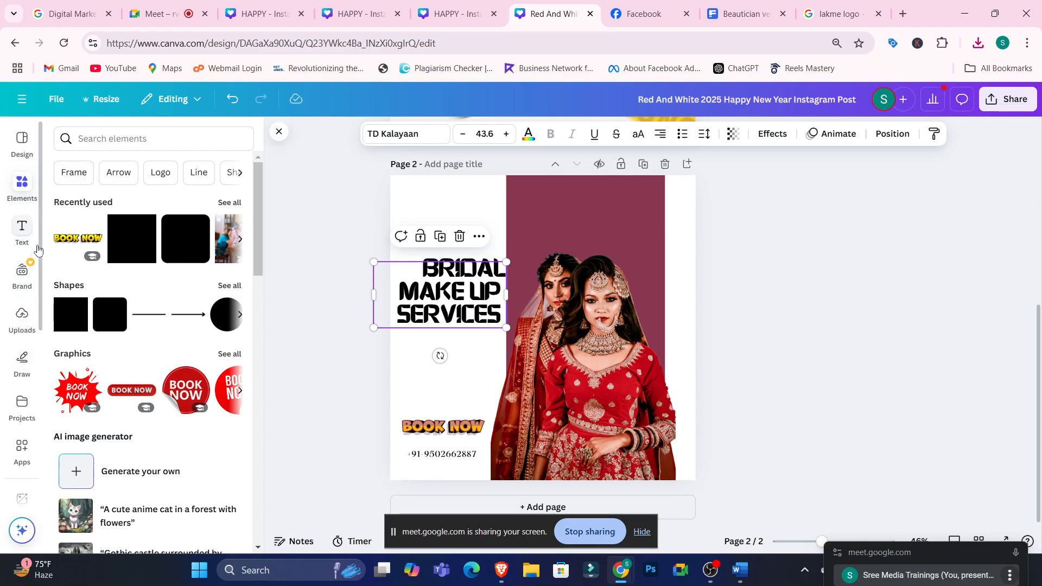
{"action": "left_click", "coordinate": [22, 314]}
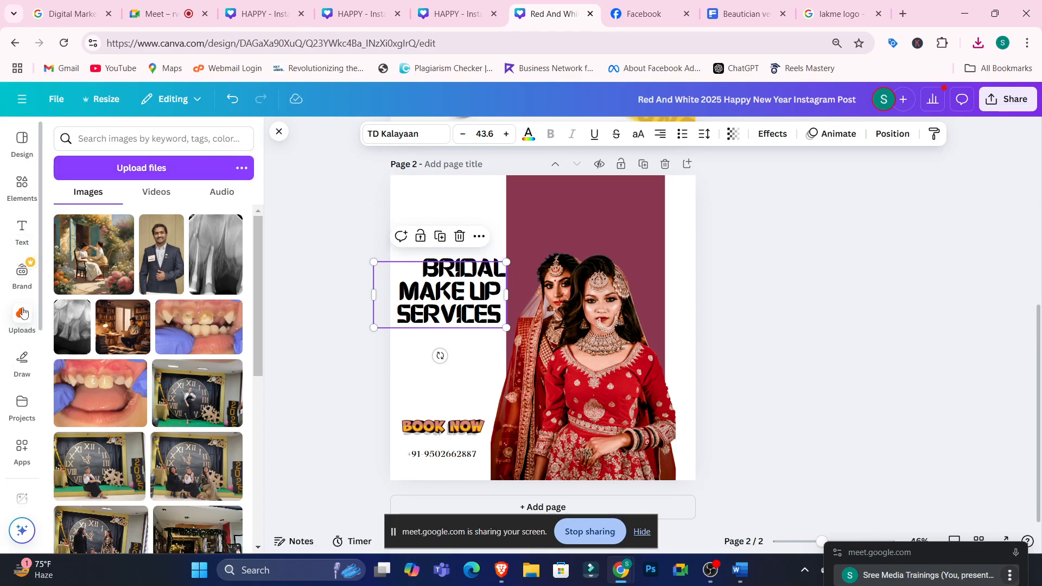
{"action": "left_click", "coordinate": [182, 172]}
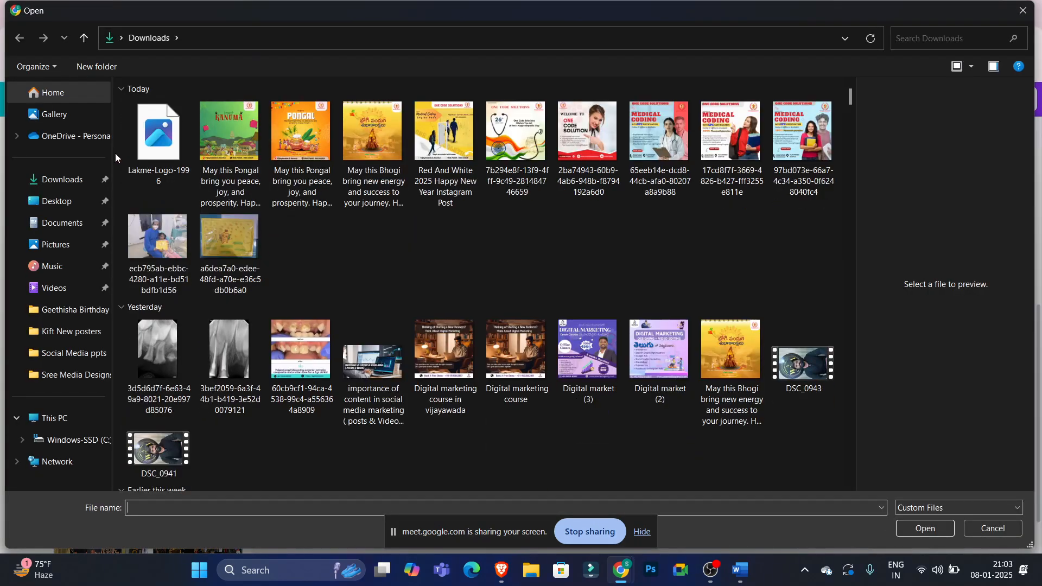
{"action": "left_click", "coordinate": [179, 173]}
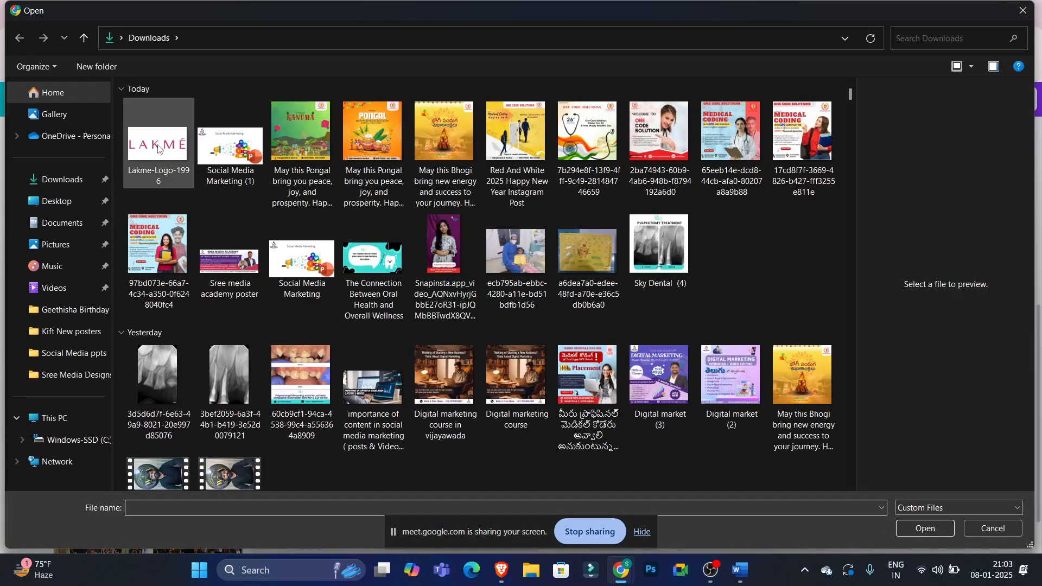
{"action": "left_click", "coordinate": [929, 527]}
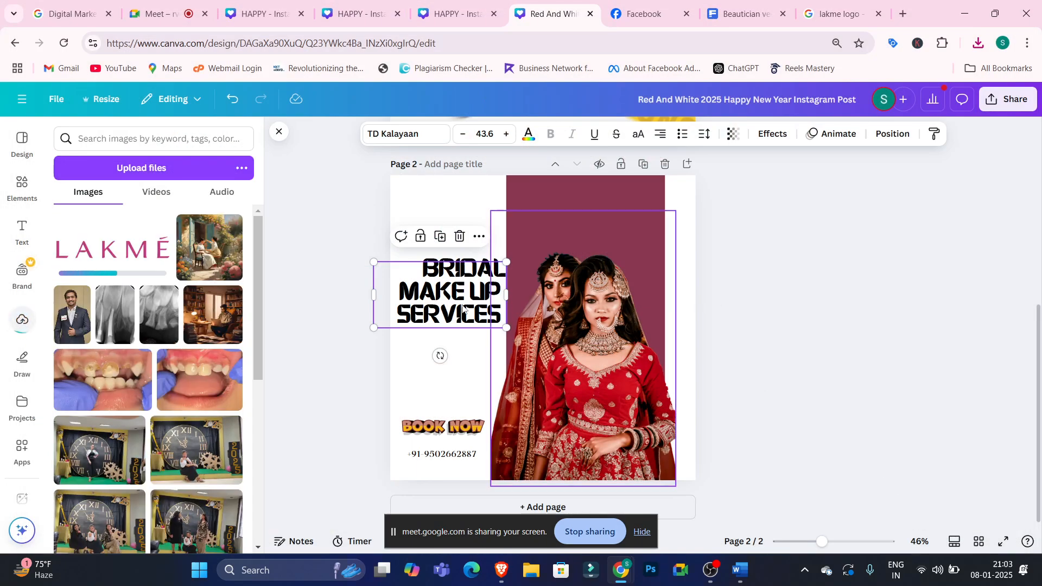
- Place the uploaded LAKMÉ logo small in page 2's upper-left corner and remove its background
{"action": "left_click", "coordinate": [121, 250]}
{"action": "left_click_drag", "start_coordinate": [571, 340], "coordinate": [598, 223]}
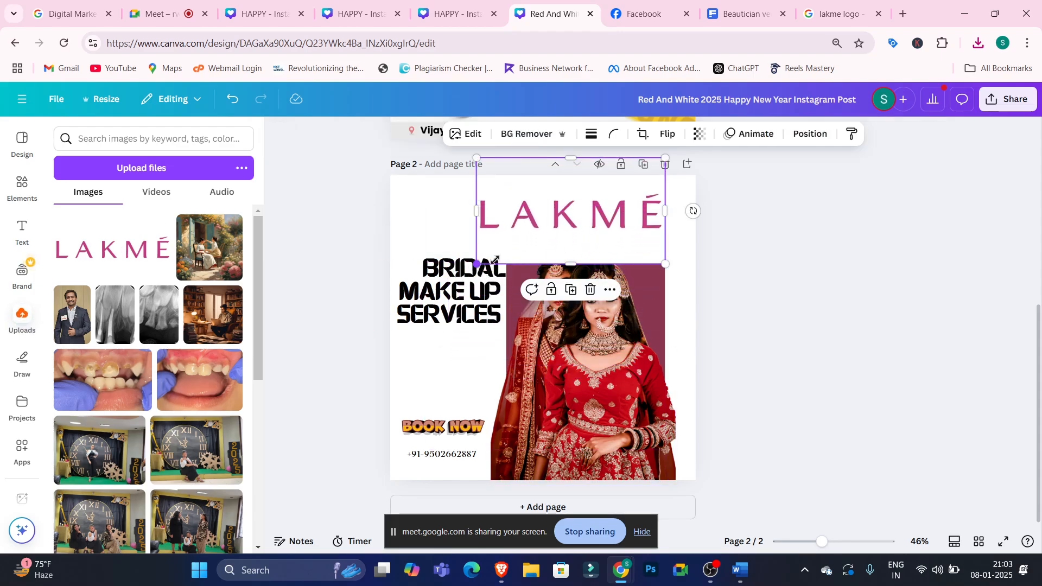
{"action": "left_click_drag", "start_coordinate": [477, 264], "coordinate": [558, 238]}
{"action": "left_click_drag", "start_coordinate": [618, 209], "coordinate": [616, 225]}
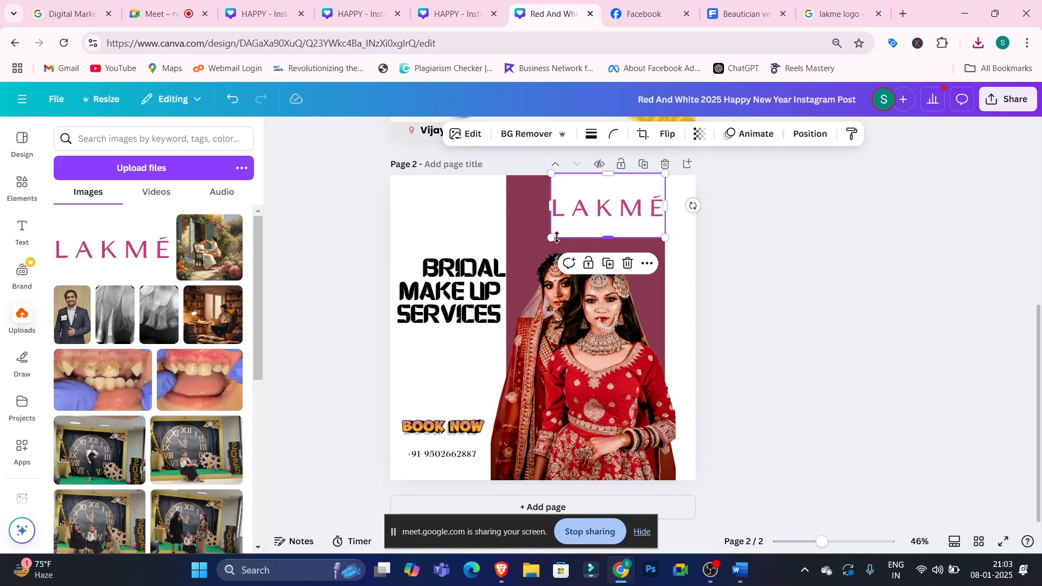
{"action": "left_click_drag", "start_coordinate": [553, 238], "coordinate": [446, 210]}
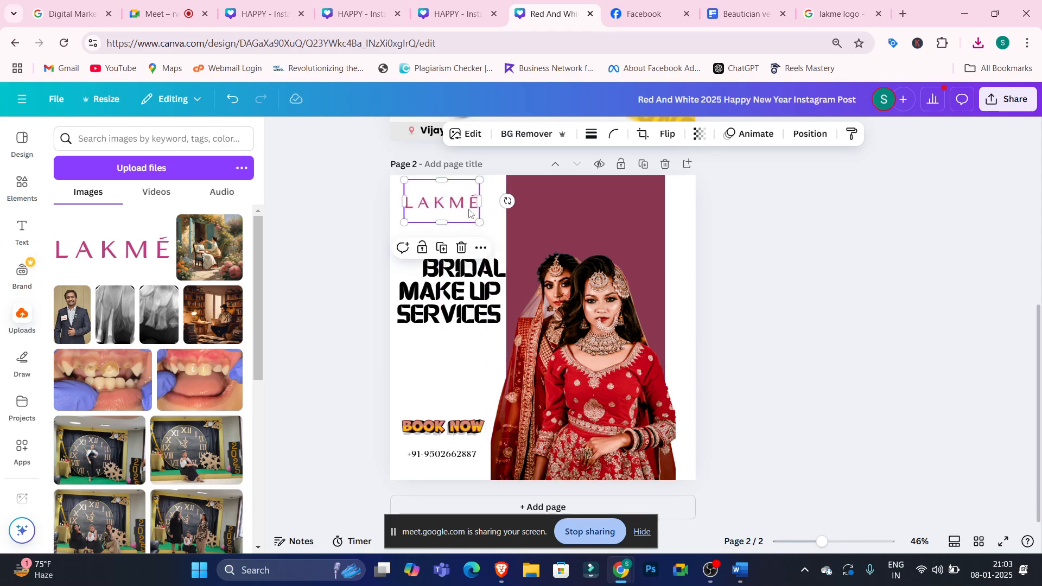
{"action": "left_click", "coordinate": [497, 134]}
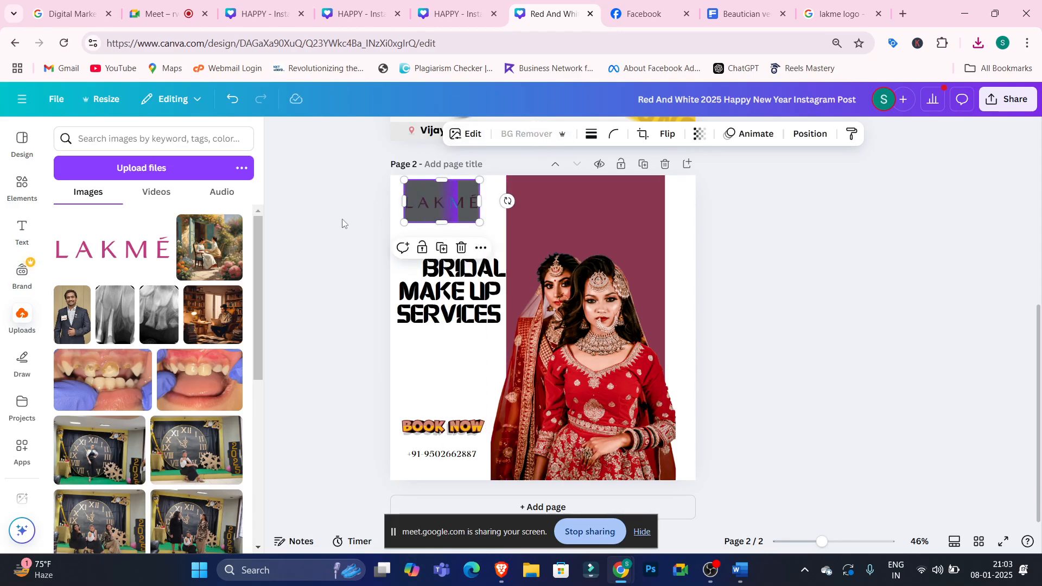
{"action": "left_click", "coordinate": [338, 270]}
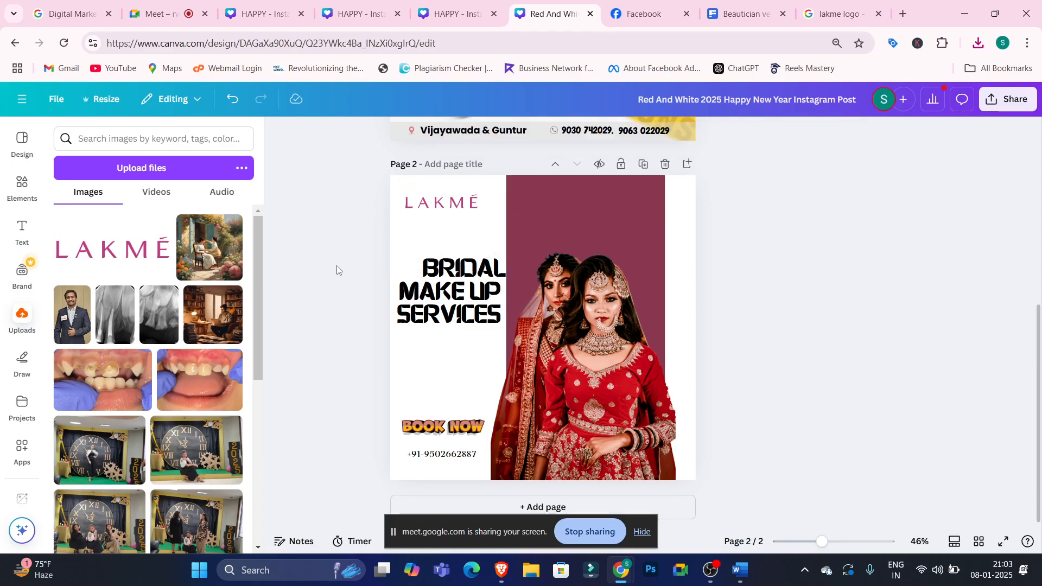
- Enlarge the LAKMÉ logo slightly and move the BRIDAL MAKE UP SERVICES heading lower on page 2
{"action": "left_click", "coordinate": [441, 215]}
{"action": "left_click_drag", "start_coordinate": [479, 223], "coordinate": [495, 231]}
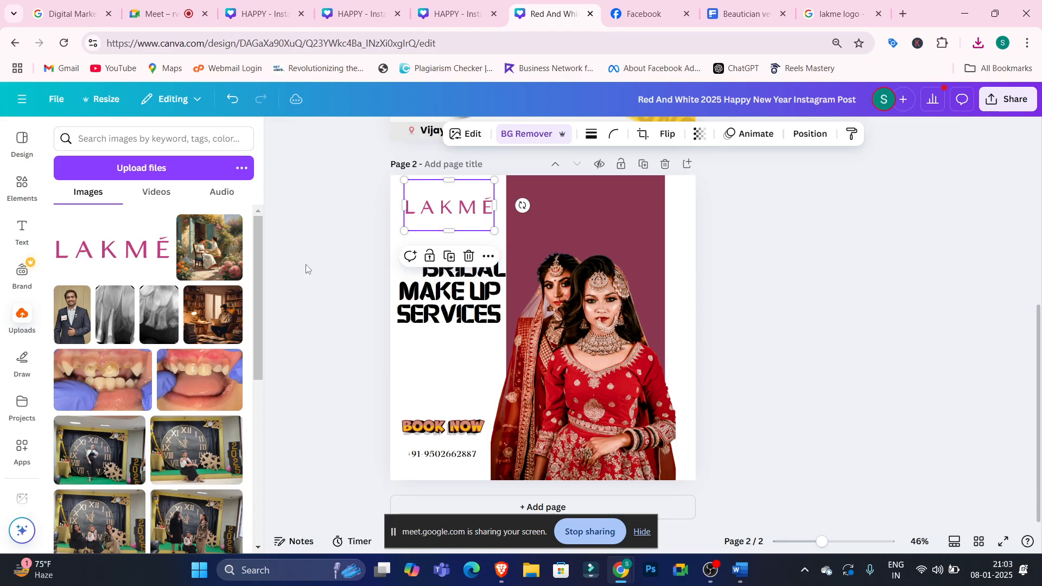
{"action": "left_click_drag", "start_coordinate": [439, 289], "coordinate": [439, 321]}
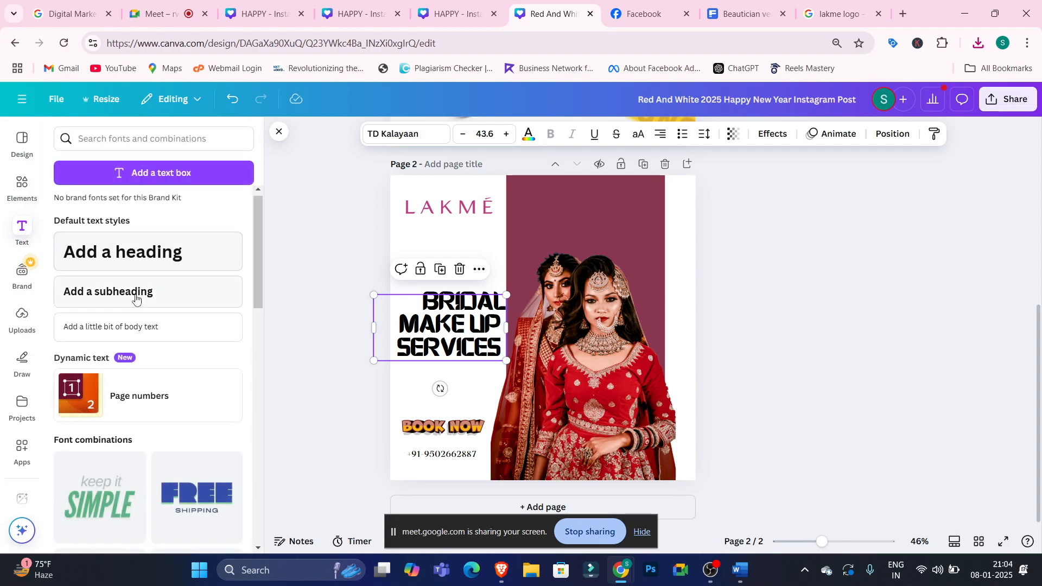
- Add a text box reading "BEAUTY | SALON" directly beneath the LAKMÉ logo
{"action": "left_click", "coordinate": [173, 172]}
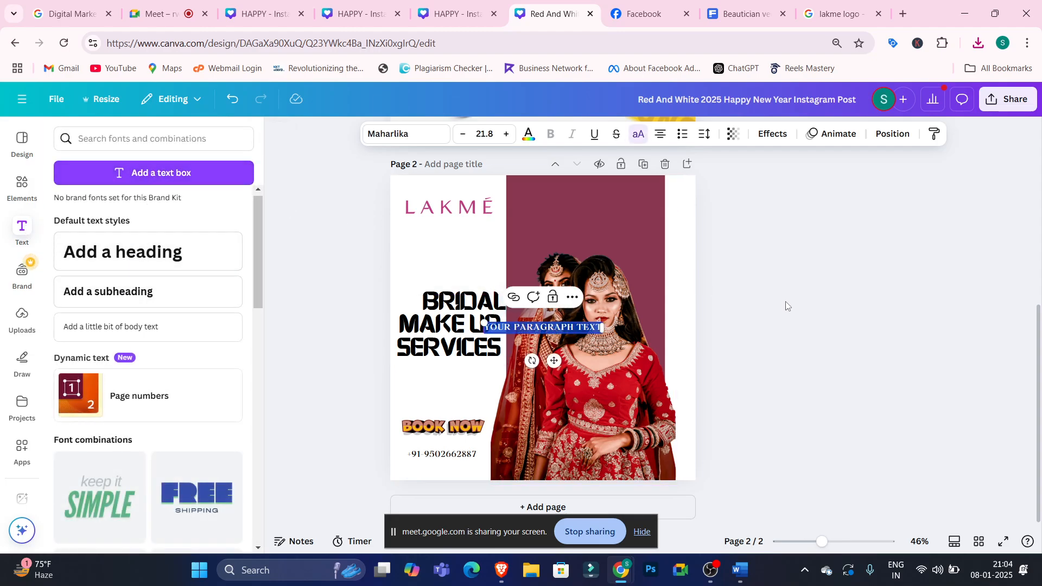
{"action": "left_click_drag", "start_coordinate": [571, 329], "coordinate": [480, 228]}
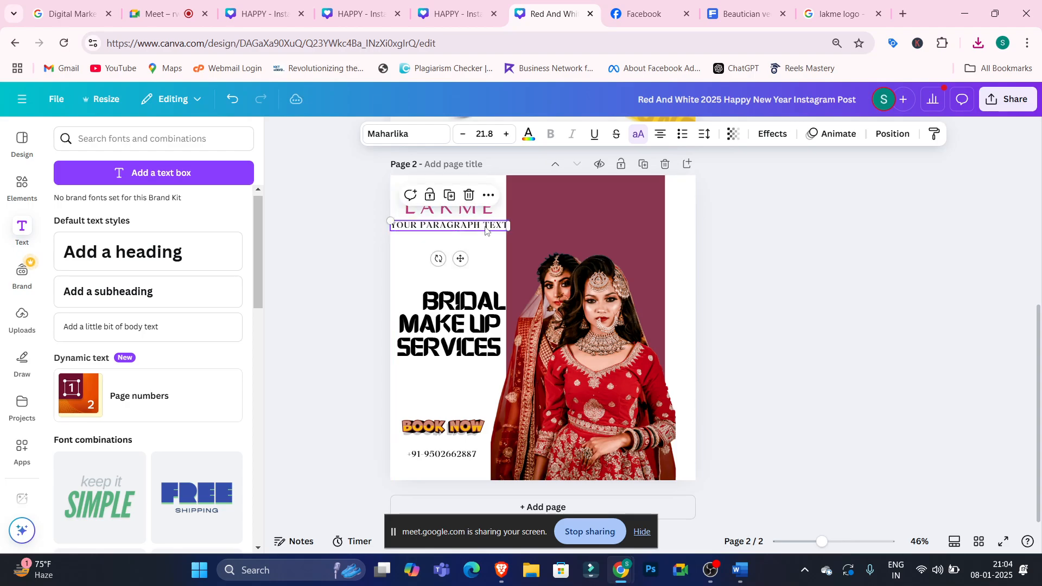
{"action": "double_click", "coordinate": [485, 227]}
{"action": "key", "text": "BackSpace"}
{"action": "type", "text": "B"}
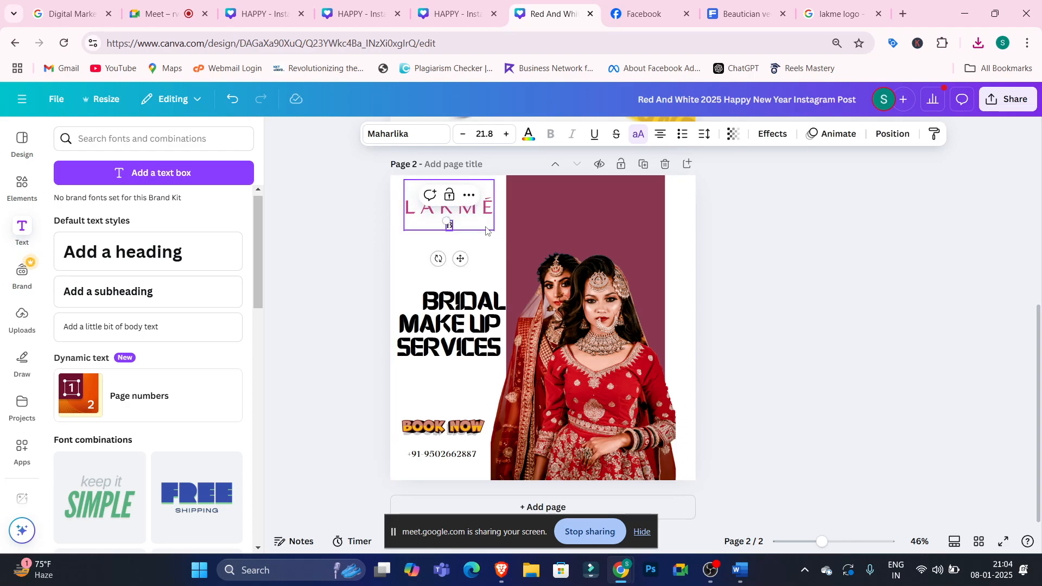
{"action": "type", "text": "EAUTY | SALON"}
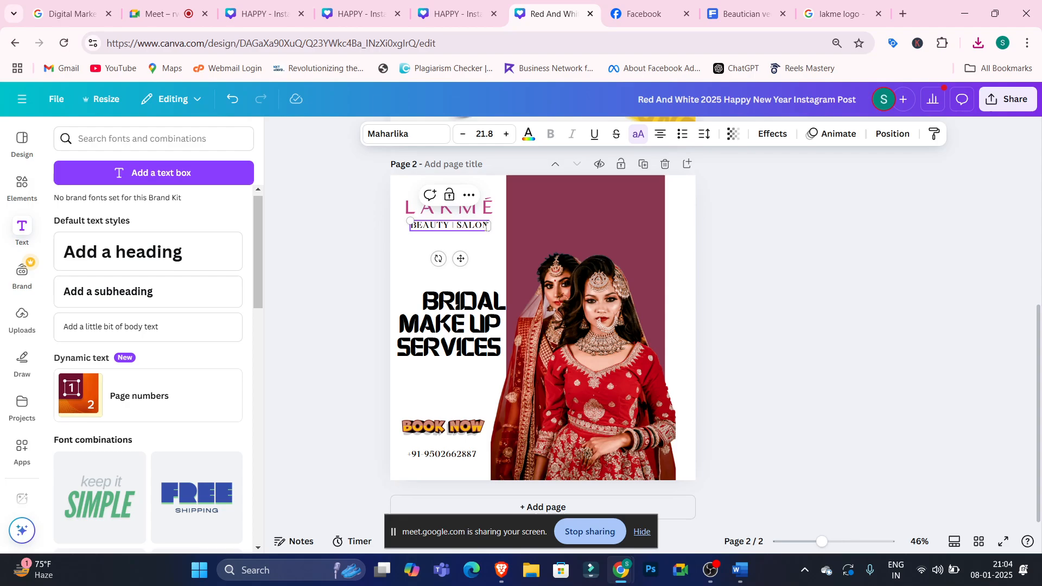
{"action": "left_click", "coordinate": [765, 247]}
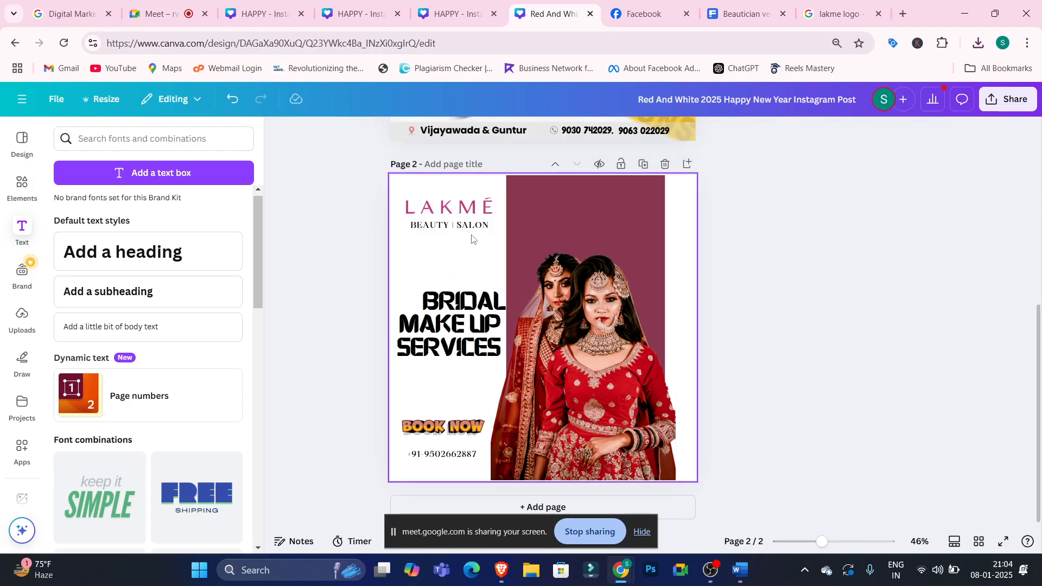
- Increase the BEAUTY | SALON text size to 23.8 and align the line horizontally under the logo
{"action": "left_click_drag", "start_coordinate": [479, 226], "coordinate": [475, 225]}
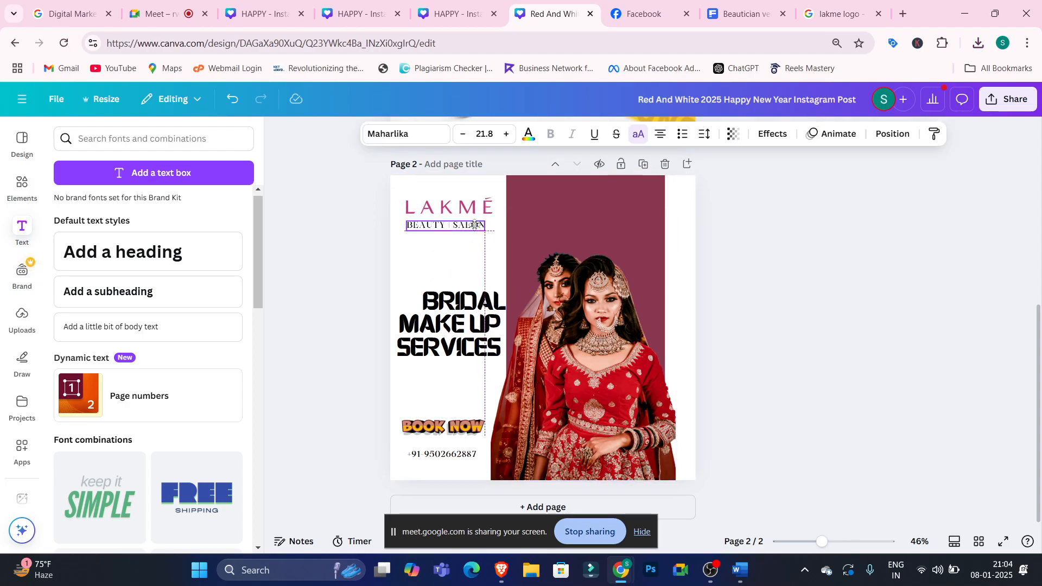
{"action": "left_click", "coordinate": [506, 134]}
{"action": "left_click", "coordinate": [507, 135]}
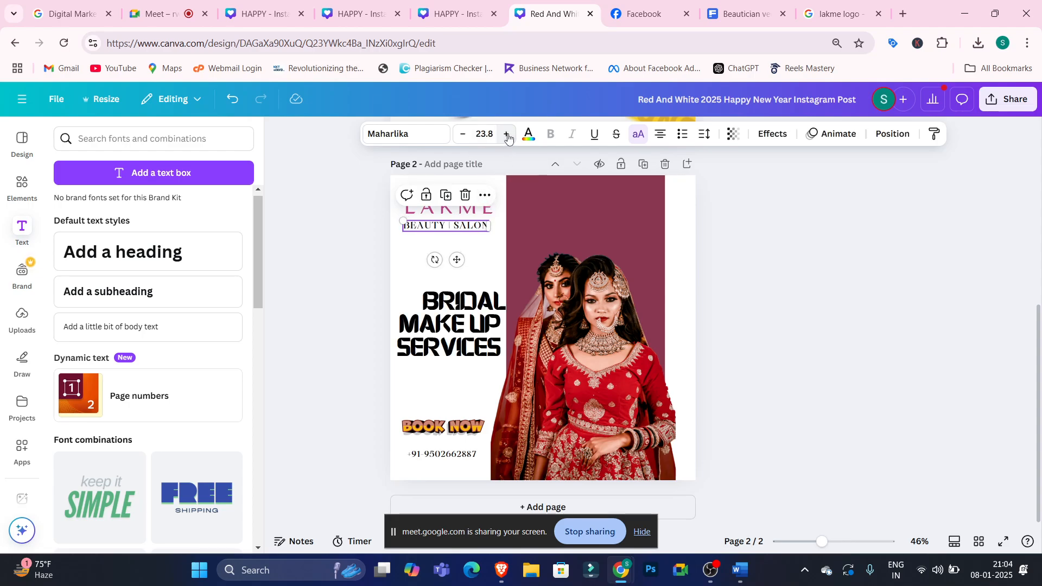
{"action": "left_click", "coordinate": [370, 237]}
{"action": "left_click", "coordinate": [478, 230]}
{"action": "key", "text": "Right"}
{"action": "key", "text": "Right"}
{"action": "key", "text": "Right"}
{"action": "key", "text": "Right"}
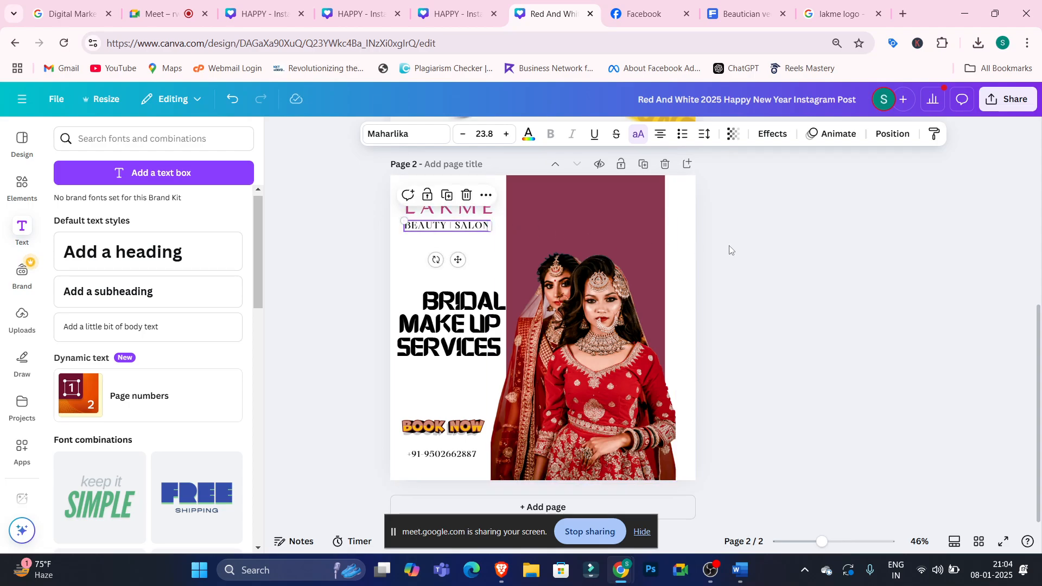
- Move the photo of the two brides slightly upward on page 2
{"action": "left_click", "coordinate": [715, 349]}
{"action": "left_click", "coordinate": [632, 345]}
{"action": "left_click_drag", "start_coordinate": [584, 211], "coordinate": [587, 201]}
{"action": "left_click", "coordinate": [865, 298]}
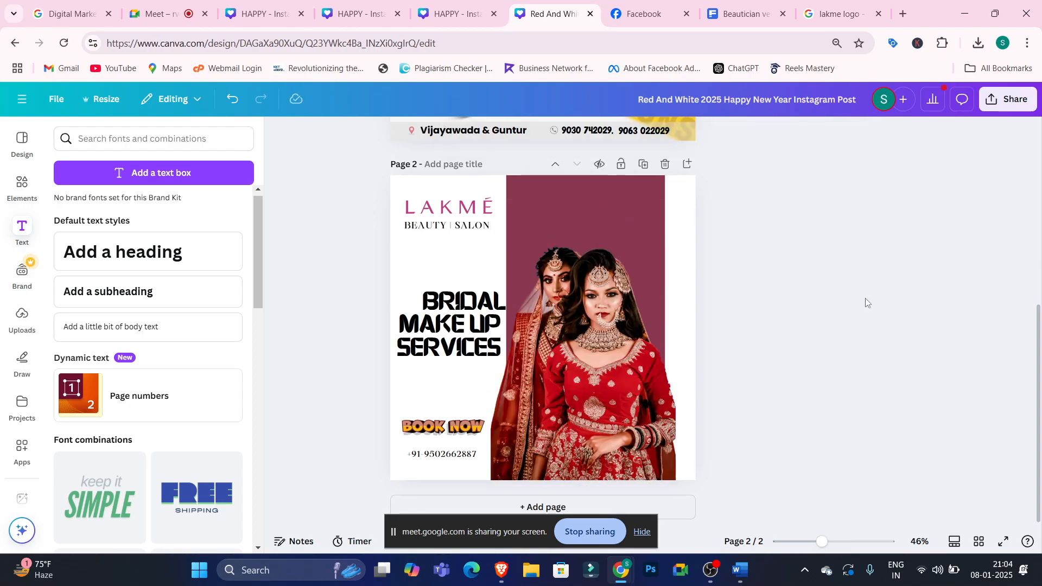
- Move the phone number text and the BOOK NOW graphic slightly lower on page 2
{"action": "left_click", "coordinate": [444, 449]}
{"action": "left_click_drag", "start_coordinate": [444, 449], "coordinate": [444, 464]}
{"action": "key", "text": "Escape"}
{"action": "left_click_drag", "start_coordinate": [465, 429], "coordinate": [462, 444]}
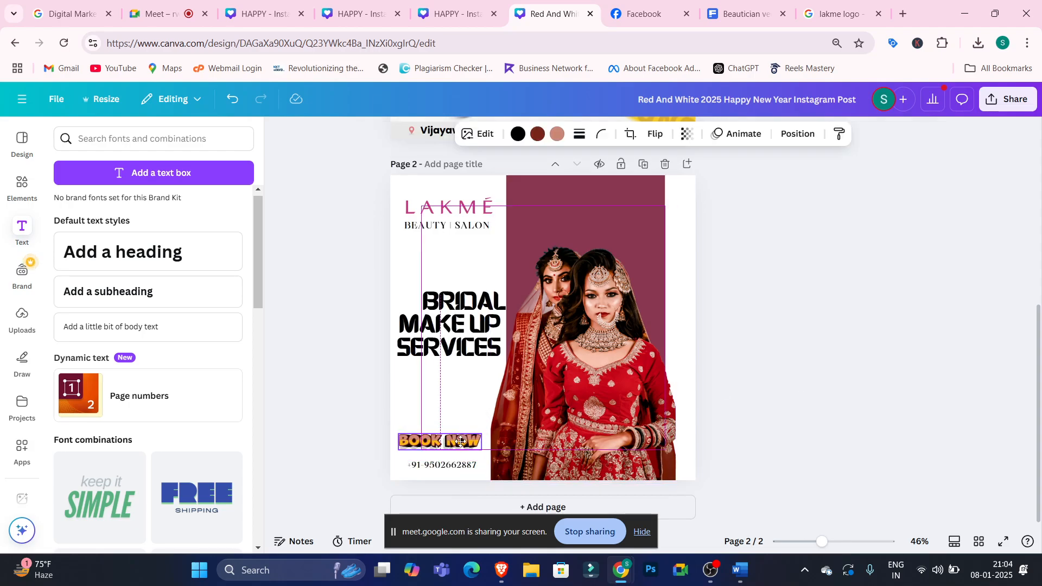
- Add a text box reading "AT YOUR DOOR STEP" between the BRIDAL MAKE UP SERVICES heading and the BOOK NOW graphic
{"action": "left_click", "coordinate": [167, 176]}
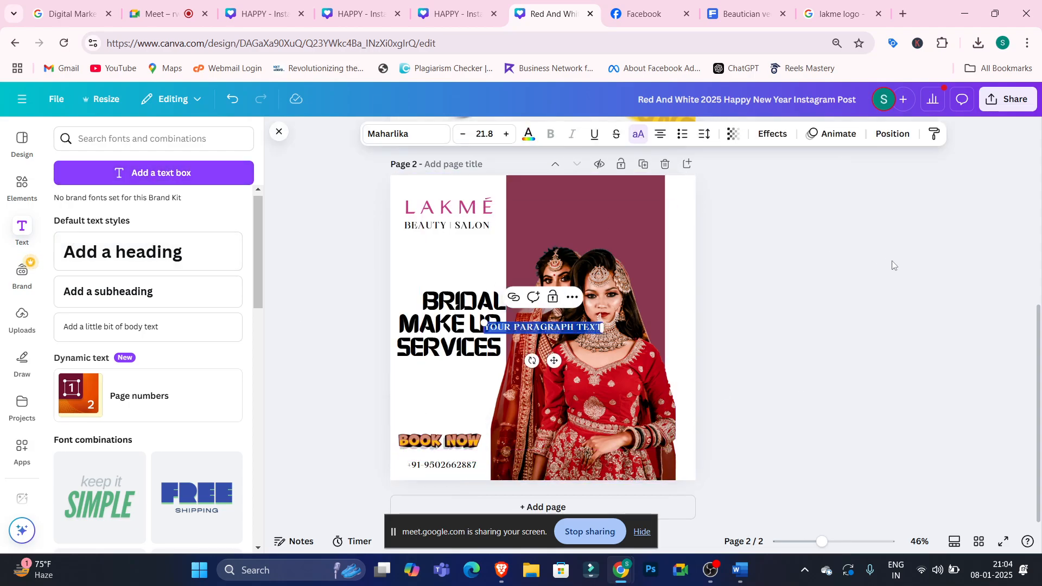
{"action": "left_click", "coordinate": [894, 269]}
{"action": "left_click_drag", "start_coordinate": [565, 329], "coordinate": [480, 381]}
{"action": "double_click", "coordinate": [480, 383]}
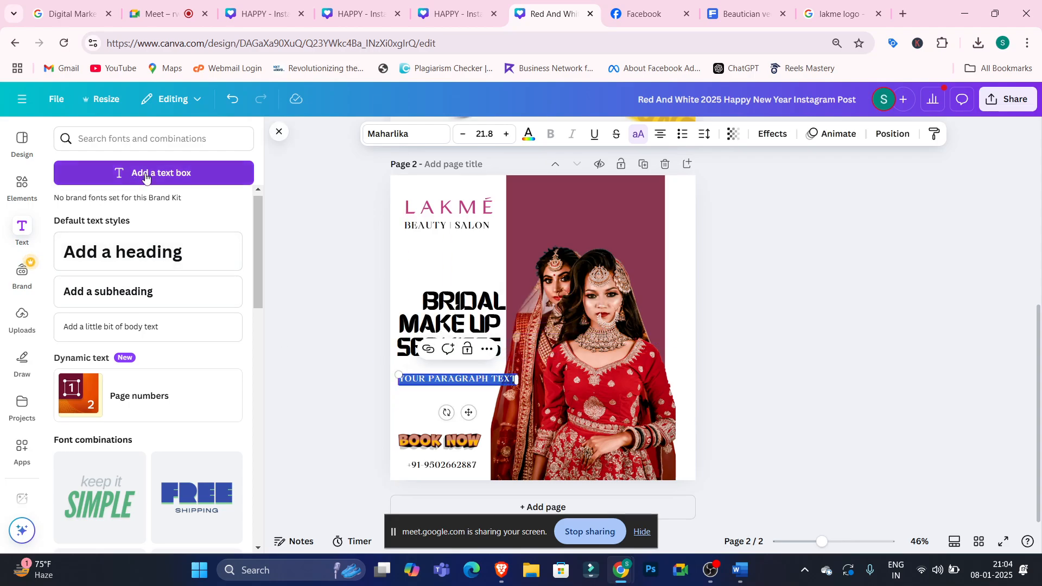
{"action": "type", "text": "AT"}
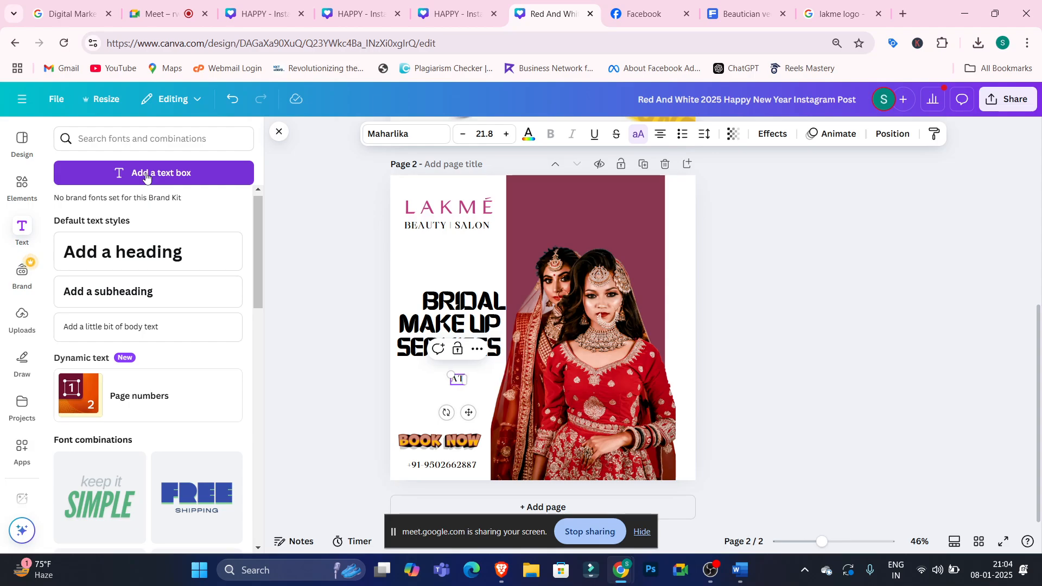
{"action": "type", "text": " YOUR DOOR"}
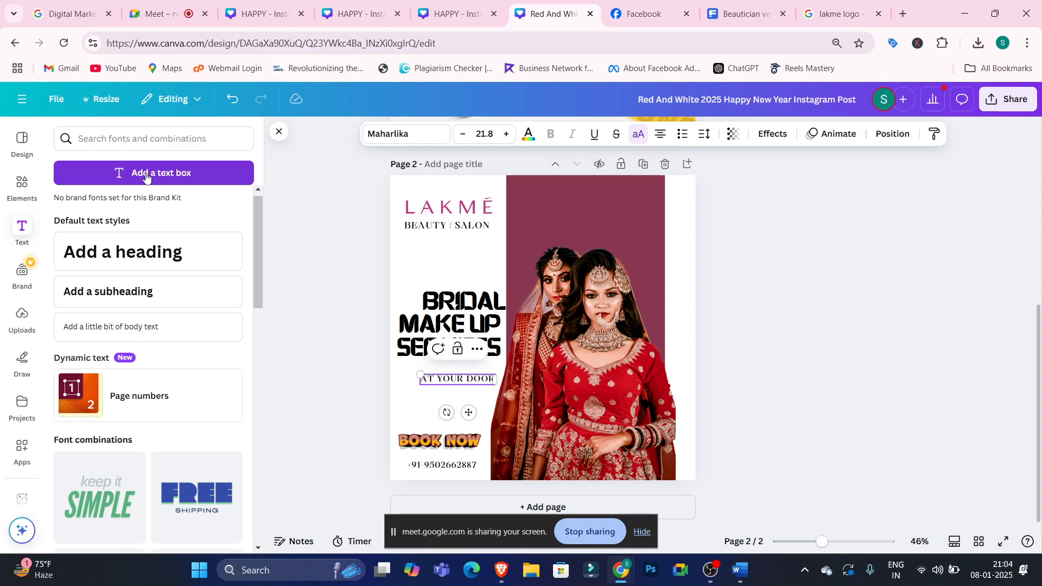
{"action": "type", "text": " STEP"}
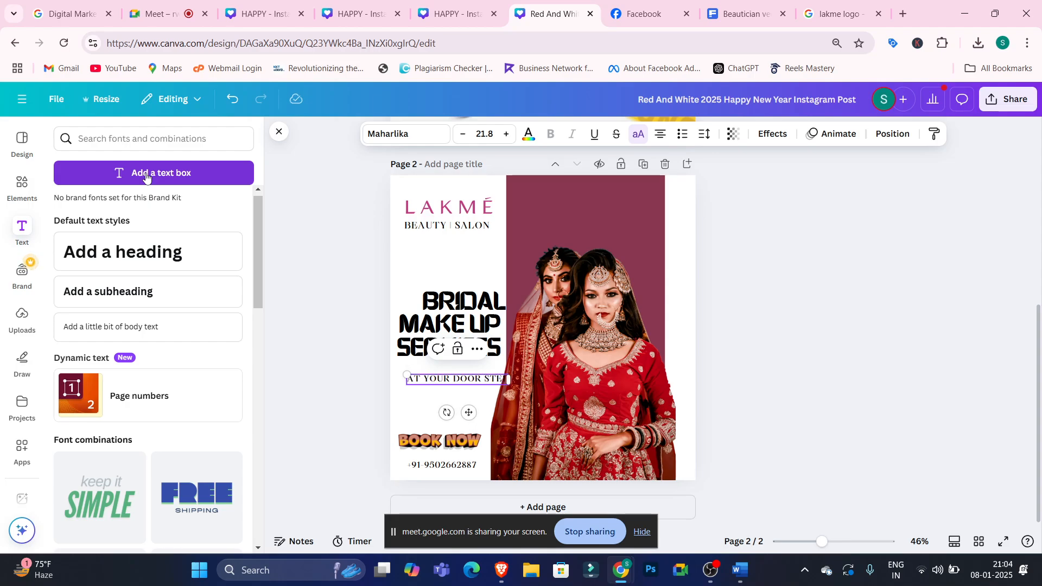
{"action": "left_click", "coordinate": [793, 289]}
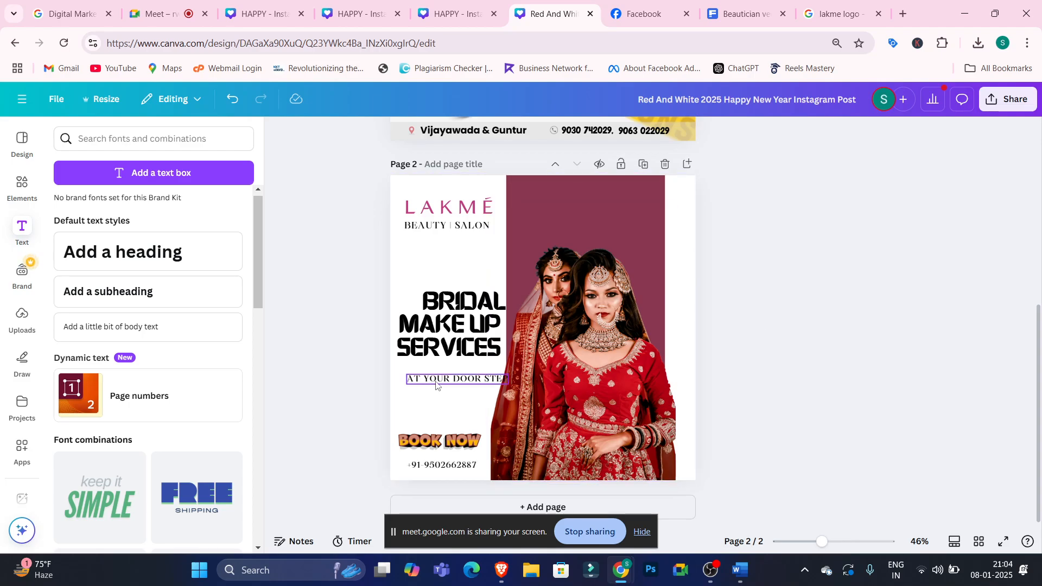
- Resize the AT YOUR DOOR STEP text to 22.5 on a single line and place it directly beneath the heading
{"action": "left_click", "coordinate": [436, 380]}
{"action": "left_click_drag", "start_coordinate": [487, 383], "coordinate": [469, 381]}
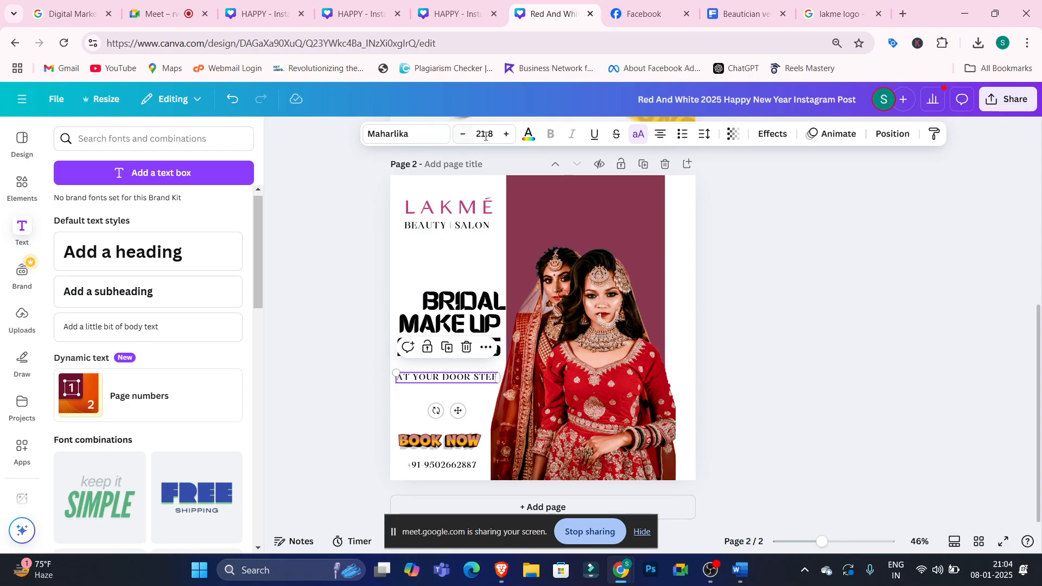
{"action": "left_click", "coordinate": [505, 136]}
{"action": "left_click", "coordinate": [505, 135]}
{"action": "left_click", "coordinate": [506, 136]}
{"action": "left_click", "coordinate": [506, 135]}
{"action": "left_click", "coordinate": [505, 136]}
{"action": "left_click", "coordinate": [505, 136]}
{"action": "left_click", "coordinate": [505, 136]}
{"action": "left_click", "coordinate": [506, 135]}
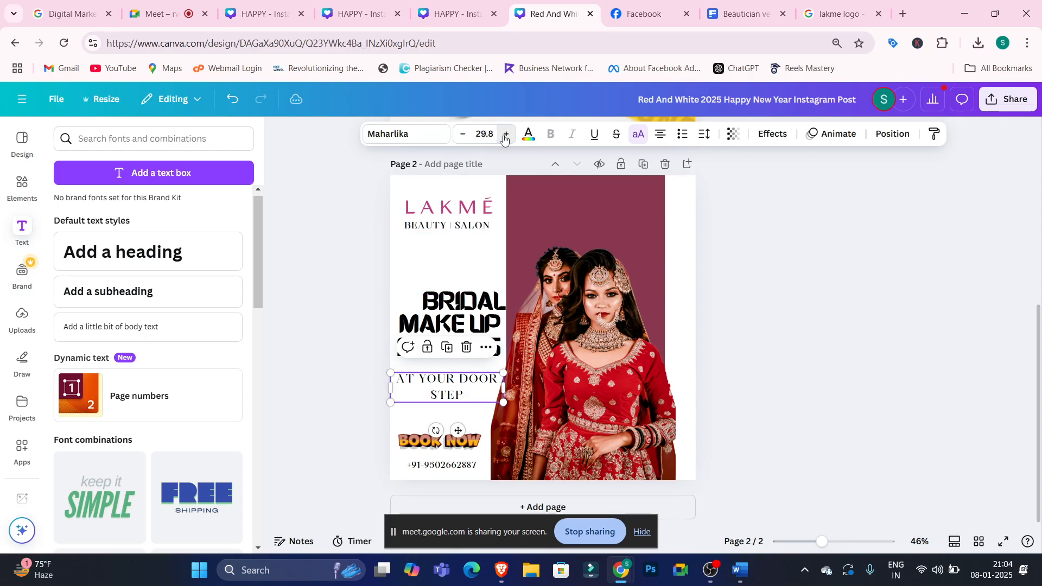
{"action": "left_click_drag", "start_coordinate": [503, 402], "coordinate": [460, 374]}
{"action": "left_click", "coordinate": [703, 357]}
- Change the font of the AT YOUR DOOR STEP text to Poppins from the document fonts
{"action": "left_click", "coordinate": [404, 133]}
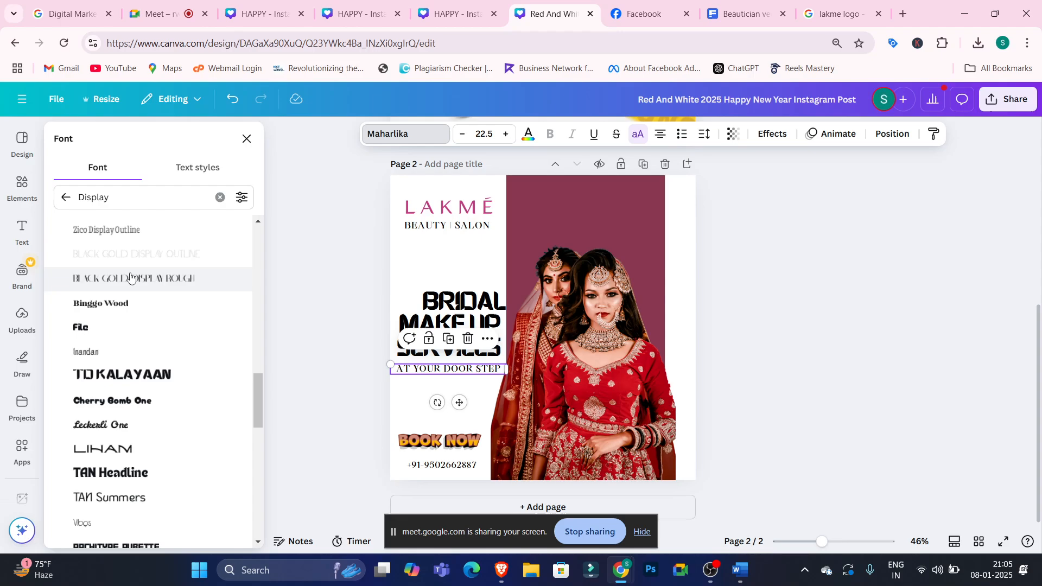
{"action": "left_click", "coordinate": [66, 197]}
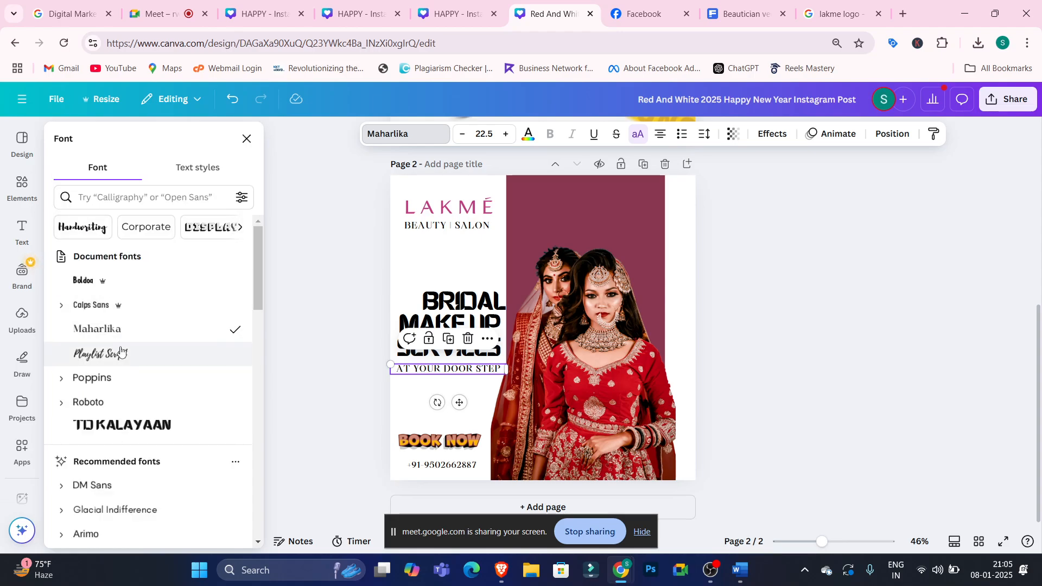
{"action": "left_click", "coordinate": [121, 308]}
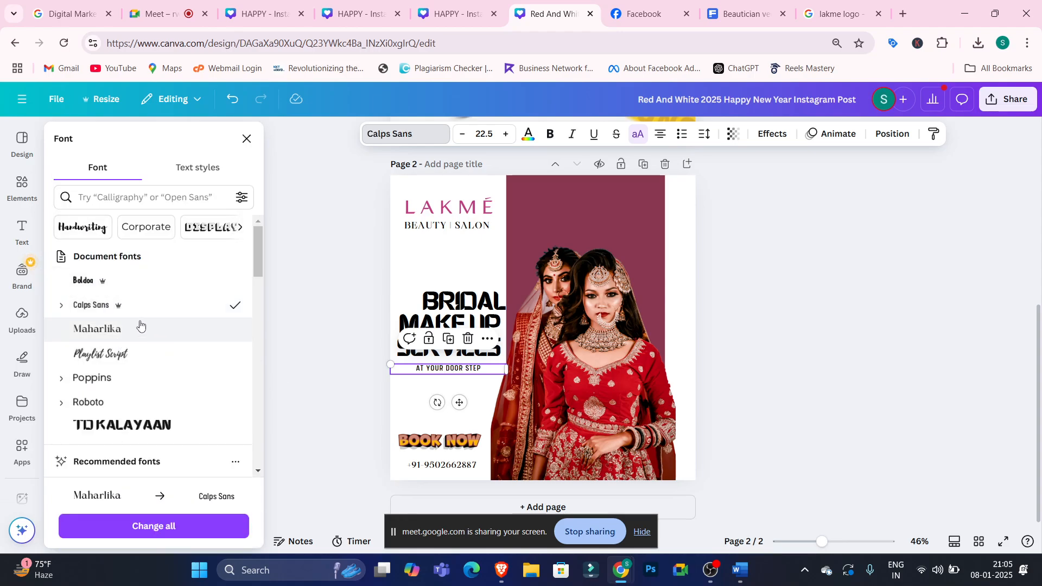
{"action": "left_click", "coordinate": [139, 327]}
{"action": "left_click", "coordinate": [128, 384]}
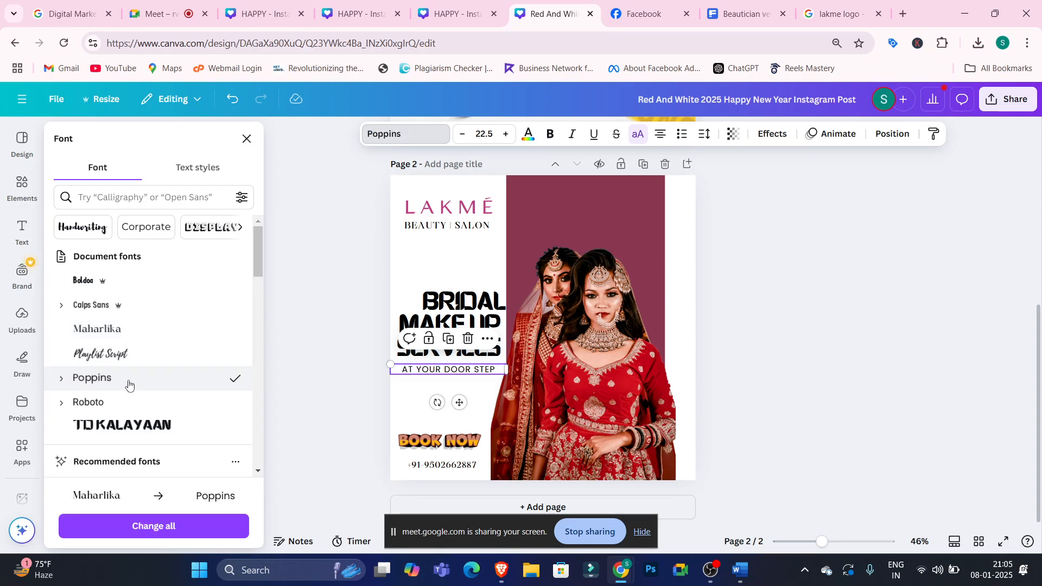
{"action": "left_click", "coordinate": [325, 402]}
- Move the BOOK NOW graphic slightly lower, and shift the heading and the AT YOUR DOOR STEP line slightly up
{"action": "left_click", "coordinate": [421, 442]}
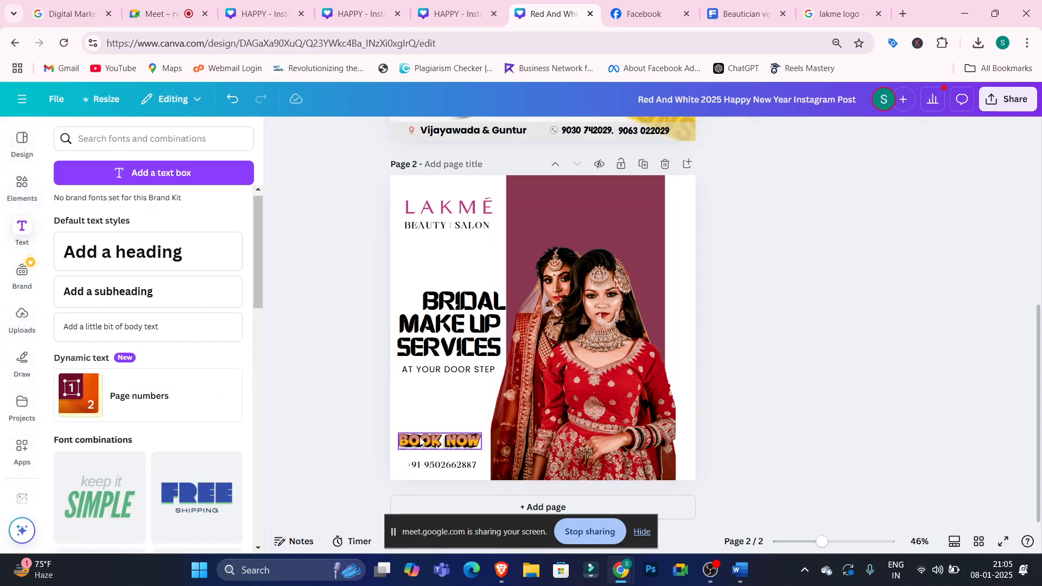
{"action": "left_click_drag", "start_coordinate": [425, 442], "coordinate": [425, 446]}
{"action": "left_click", "coordinate": [434, 466]}
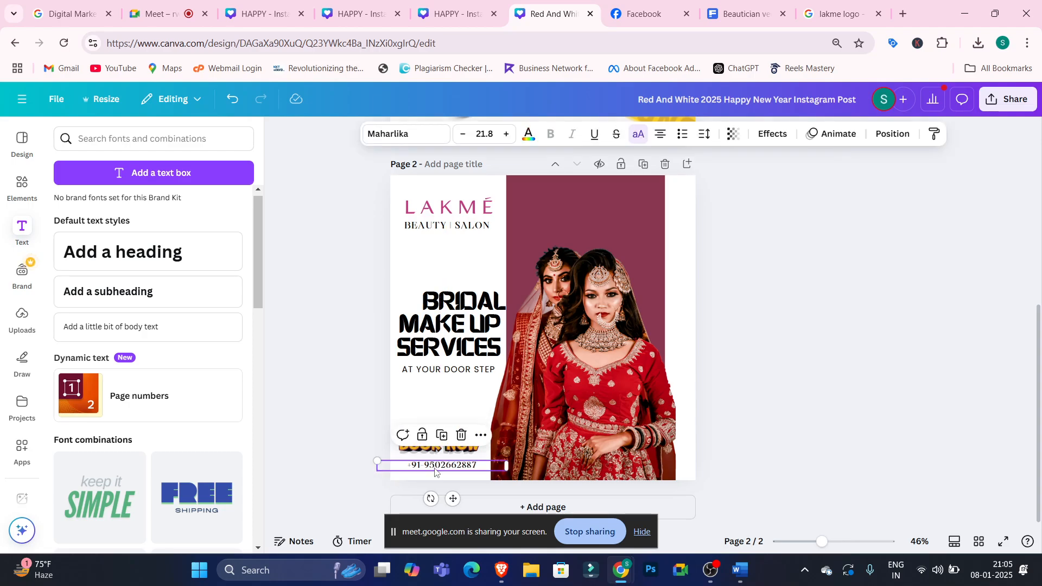
{"action": "left_click", "coordinate": [802, 353]}
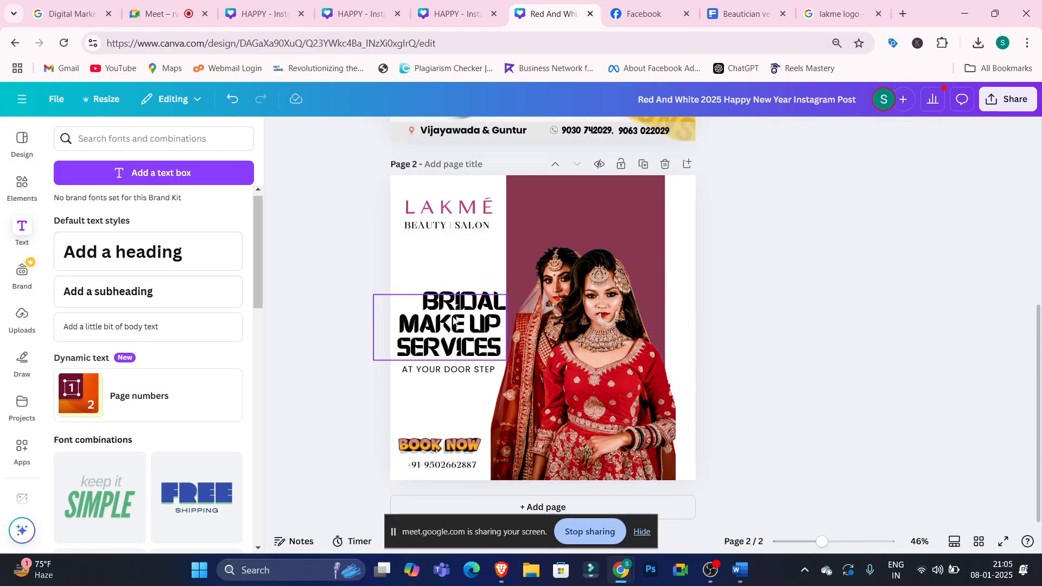
{"action": "left_click_drag", "start_coordinate": [449, 313], "coordinate": [450, 304]}
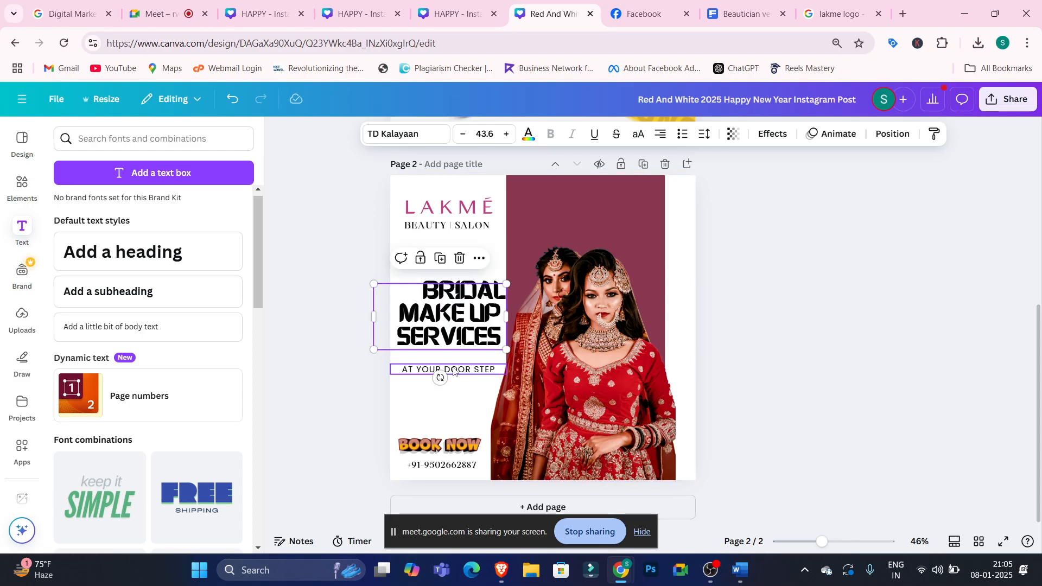
{"action": "left_click_drag", "start_coordinate": [452, 367], "coordinate": [452, 359]}
- Enlarge the photo of the two brides slightly and nudge the AT YOUR DOOR STEP line beneath the heading
{"action": "left_click", "coordinate": [626, 236]}
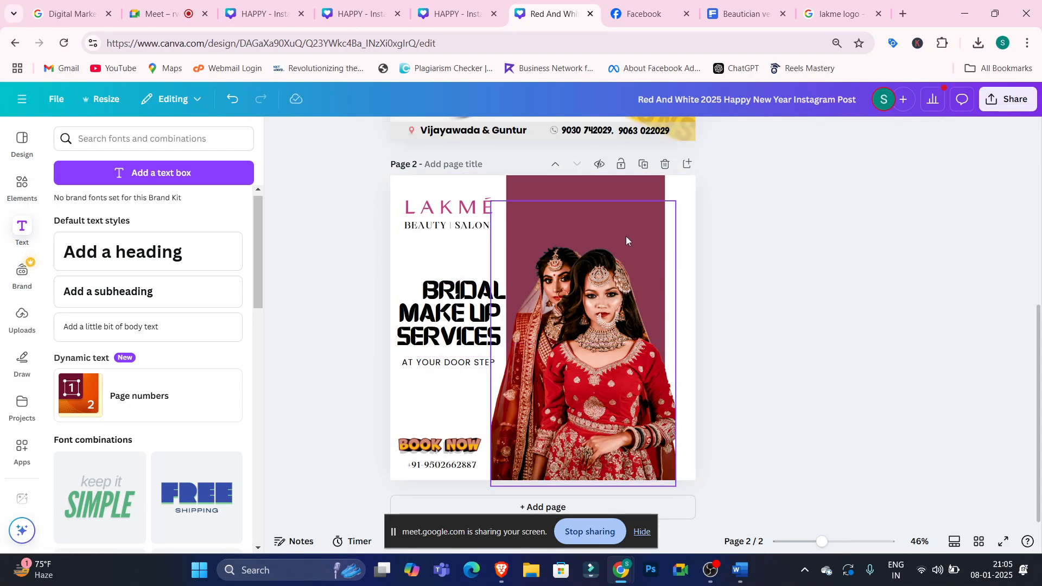
{"action": "left_click_drag", "start_coordinate": [676, 343], "coordinate": [685, 343]}
{"action": "left_click", "coordinate": [790, 326]}
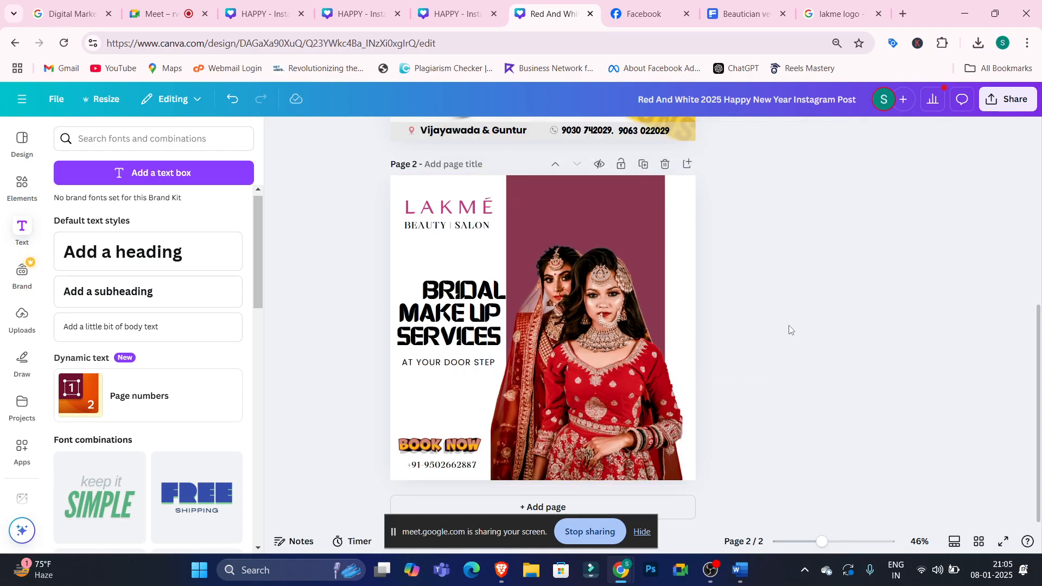
{"action": "mouse_move", "coordinate": [463, 363]}
{"action": "left_mouse_down"}
{"action": "mouse_move", "coordinate": [463, 393]}
{"action": "mouse_move", "coordinate": [462, 360]}
{"action": "left_mouse_up"}
{"action": "left_click", "coordinate": [903, 269]}
- Preview the poster in full screen, and move the photo of the two brides slightly up and to the left
{"action": "left_click", "coordinate": [1003, 541]}
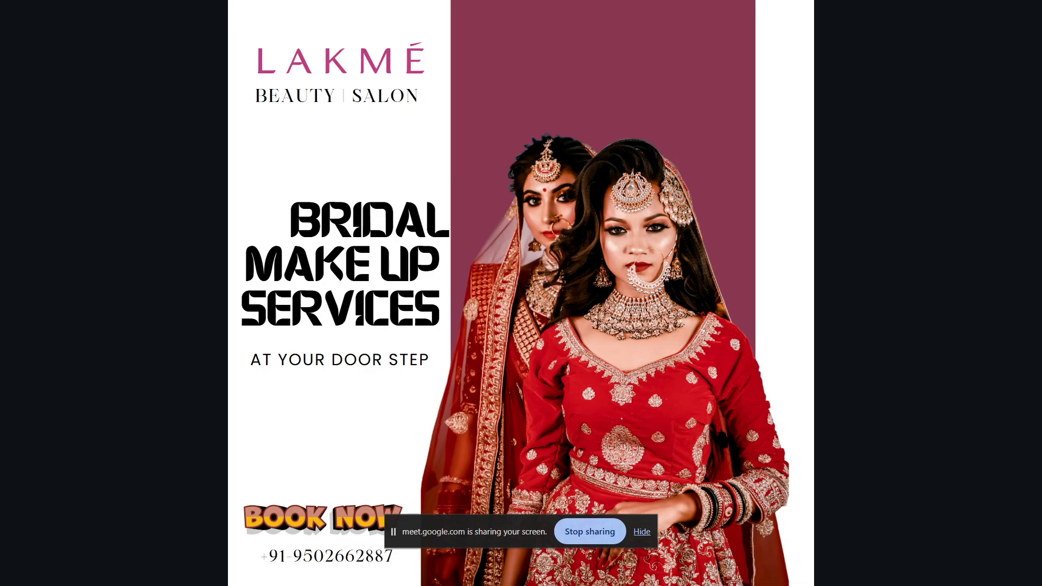
{"action": "key", "text": "Escape"}
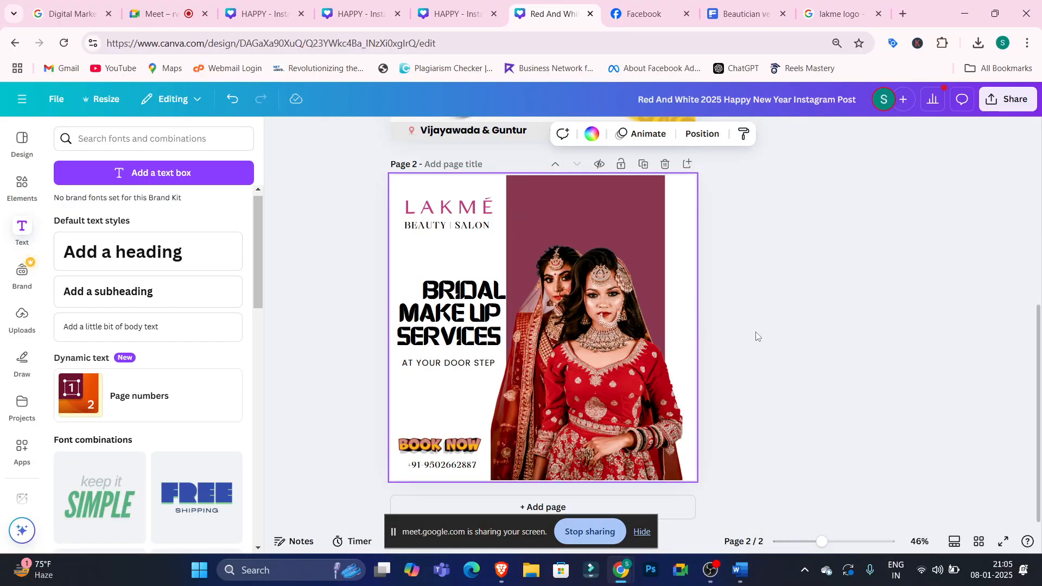
{"action": "mouse_move", "coordinate": [618, 332]}
{"action": "left_mouse_down"}
{"action": "mouse_move", "coordinate": [622, 303]}
{"action": "mouse_move", "coordinate": [599, 500]}
{"action": "mouse_move", "coordinate": [632, 292]}
{"action": "mouse_move", "coordinate": [614, 328]}
{"action": "mouse_move", "coordinate": [613, 319]}
{"action": "left_mouse_up"}
- Reduce the BRIDAL MAKE UP SERVICES heading to size 42.6 and shift it slightly left, clear of the maroon panel
{"action": "left_click", "coordinate": [476, 321]}
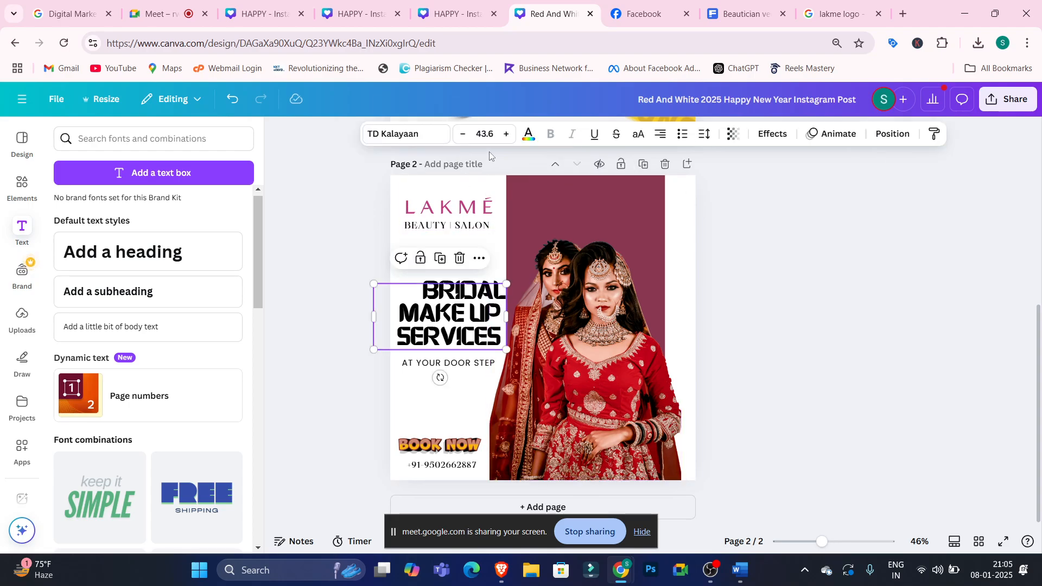
{"action": "left_click", "coordinate": [752, 255]}
{"action": "left_click_drag", "start_coordinate": [462, 298], "coordinate": [463, 308]}
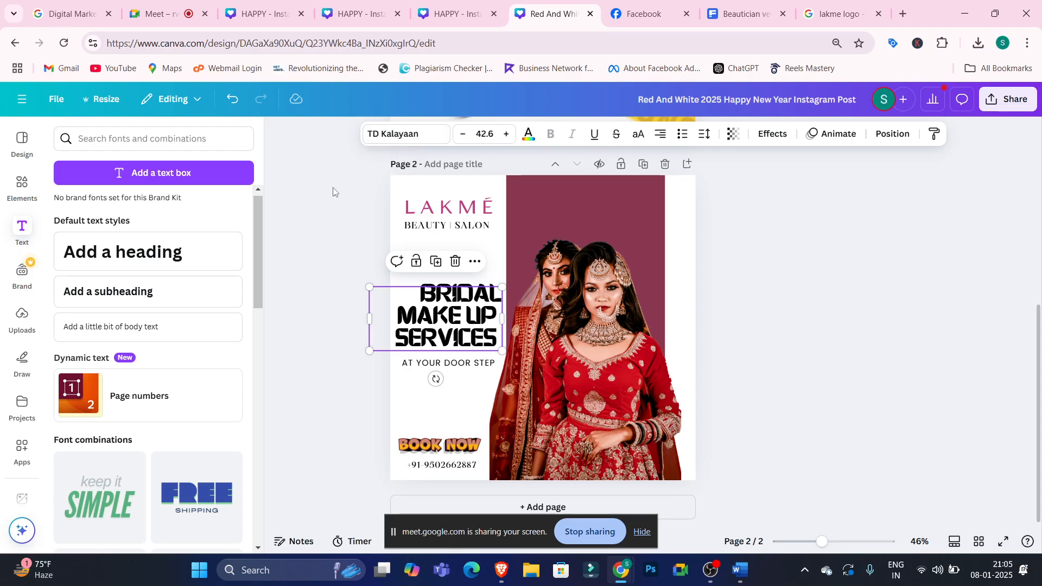
{"action": "left_click", "coordinate": [328, 216]}
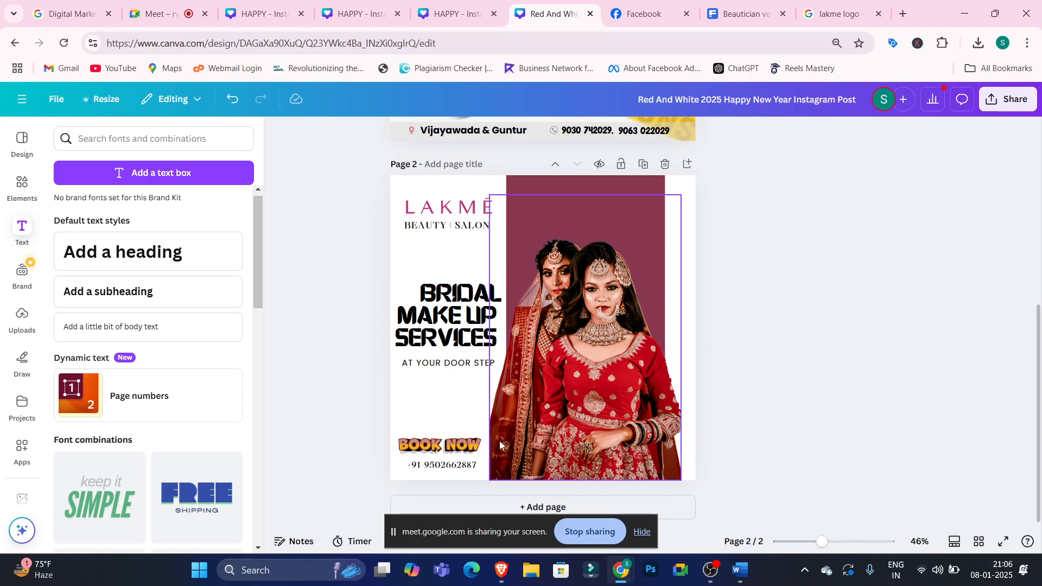
- Enlarge the BOOK NOW graphic slightly and move it beneath the AT YOUR DOOR STEP line, with the phone number right below it
{"action": "left_click_drag", "start_coordinate": [477, 447], "coordinate": [458, 403]}
{"action": "left_click", "coordinate": [451, 470]}
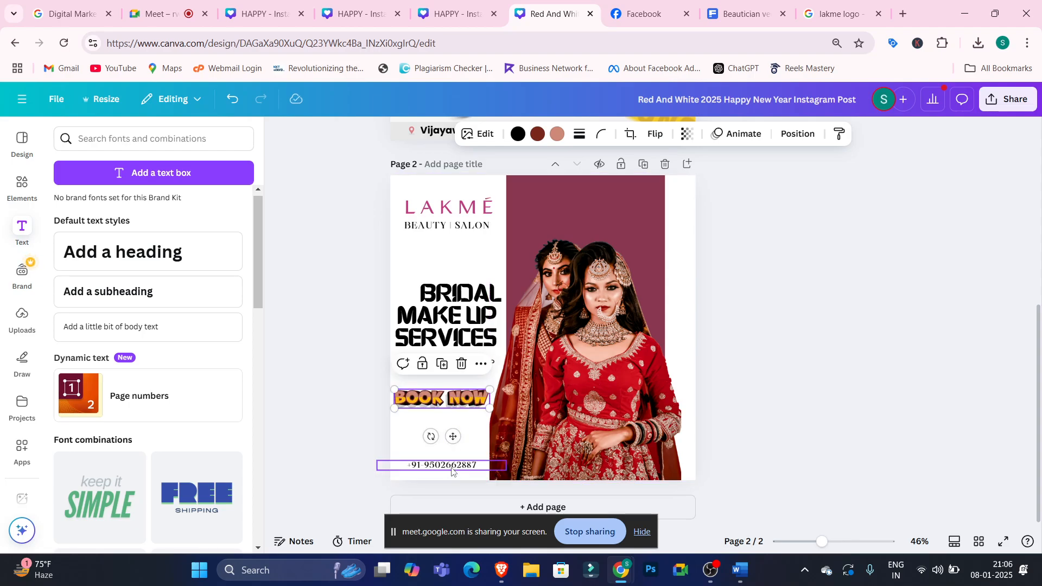
{"action": "left_click_drag", "start_coordinate": [450, 470], "coordinate": [445, 425]}
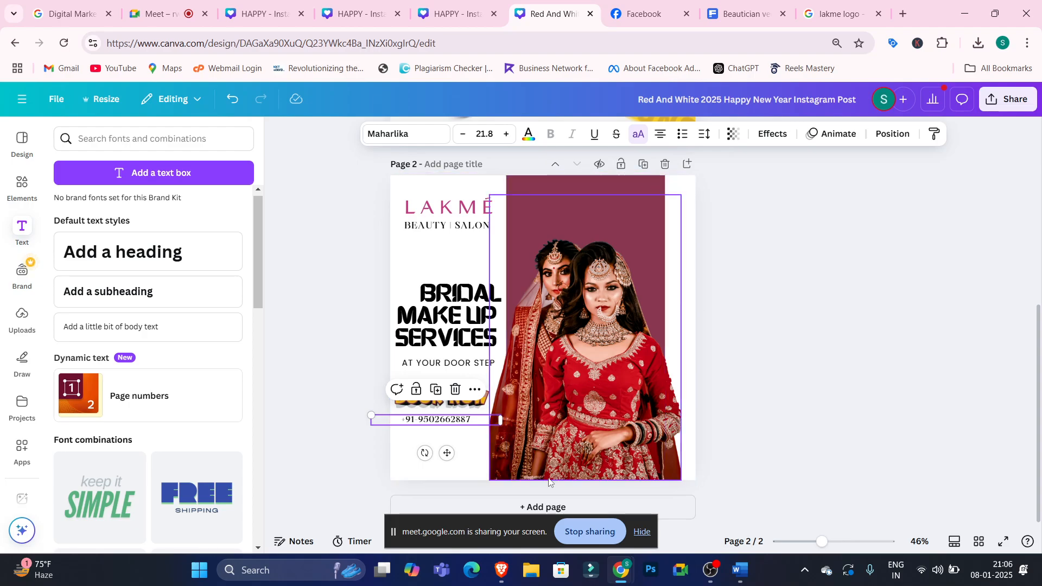
{"action": "left_click_drag", "start_coordinate": [369, 413], "coordinate": [364, 414]}
{"action": "left_click", "coordinate": [829, 354]}
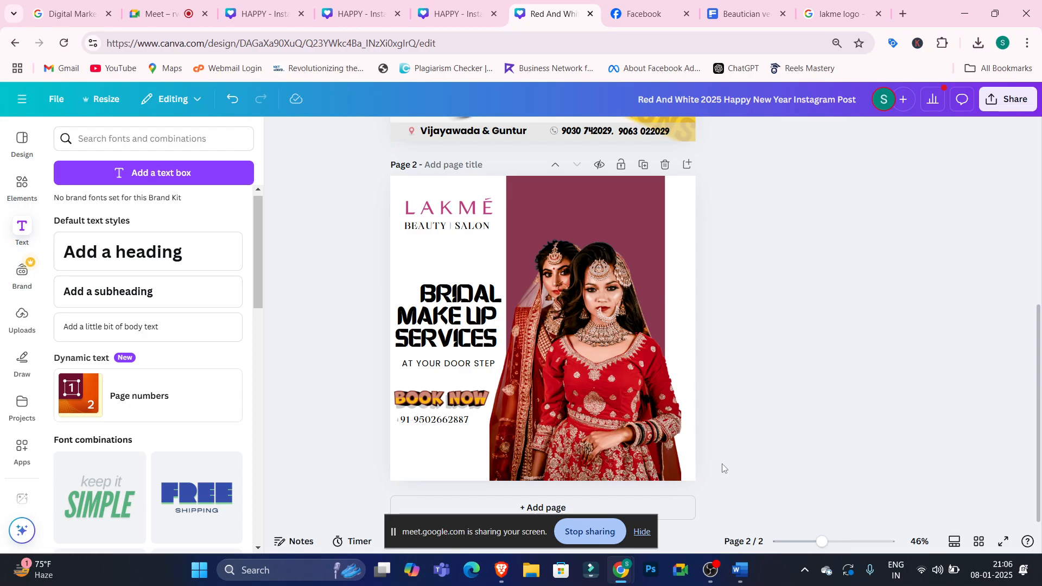
- Hide the screen-sharing bar and nudge the BOOK NOW graphic slightly to the left
{"action": "left_click", "coordinate": [641, 532]}
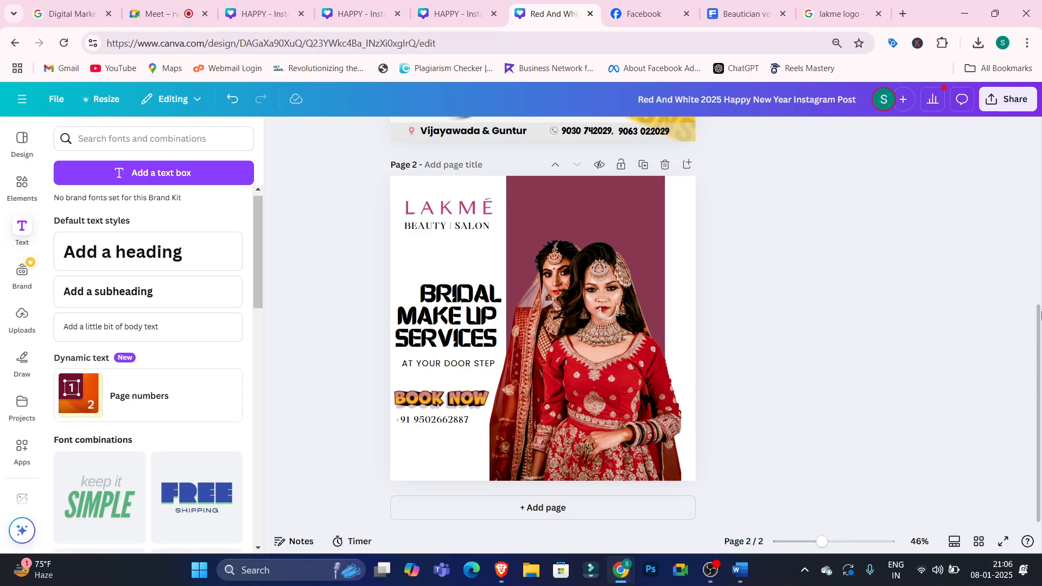
{"action": "left_click_drag", "start_coordinate": [1040, 312], "coordinate": [1039, 414]}
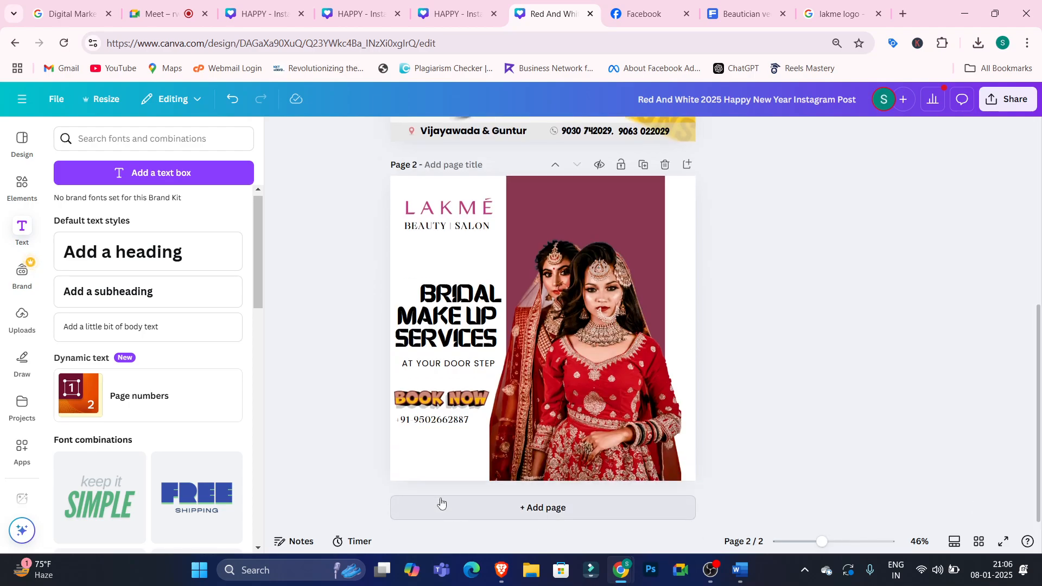
{"action": "left_click", "coordinate": [457, 407]}
{"action": "left_click_drag", "start_coordinate": [456, 406], "coordinate": [456, 406]}
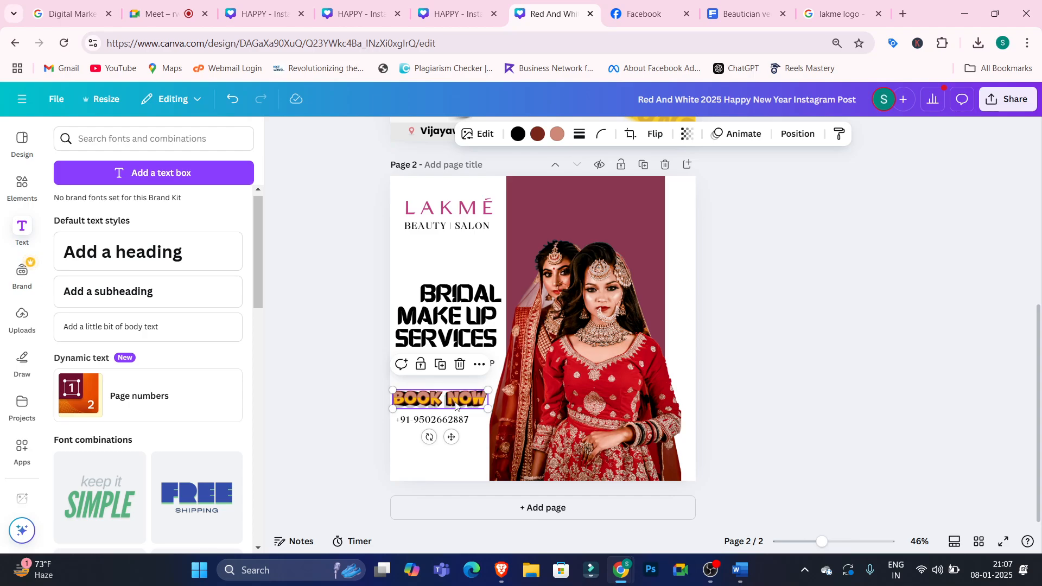
{"action": "left_click", "coordinate": [807, 293]}
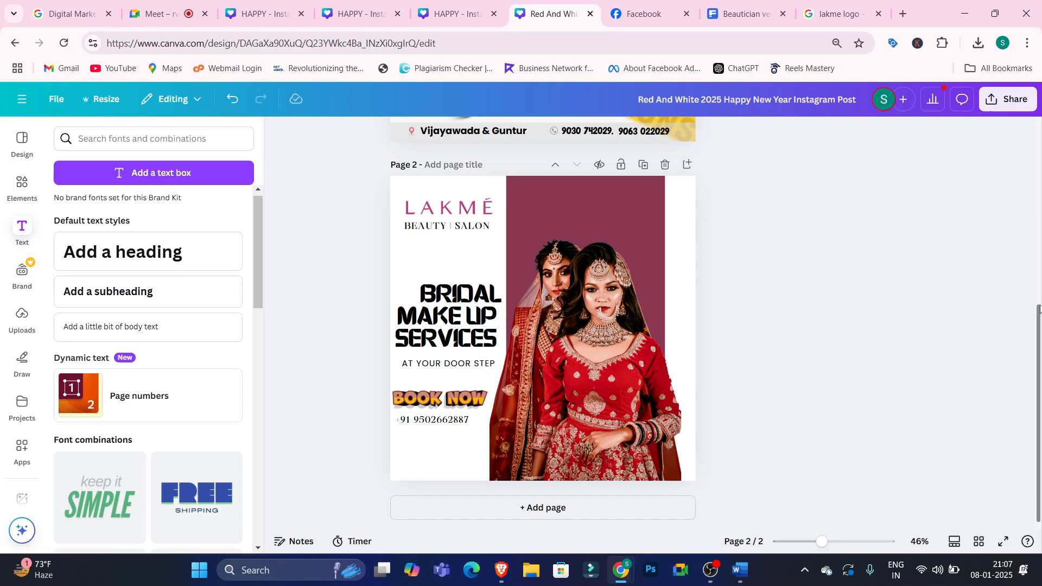
- Add a blank third page to the design and show the Instagram Post templates
{"action": "left_click_drag", "start_coordinate": [1038, 334], "coordinate": [1040, 412]}
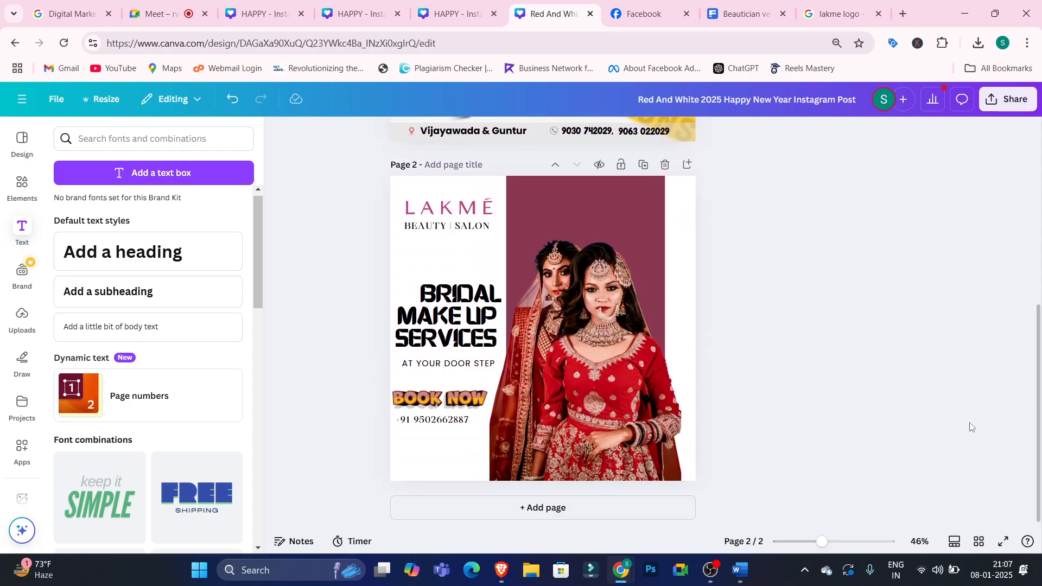
{"action": "left_click", "coordinate": [577, 509]}
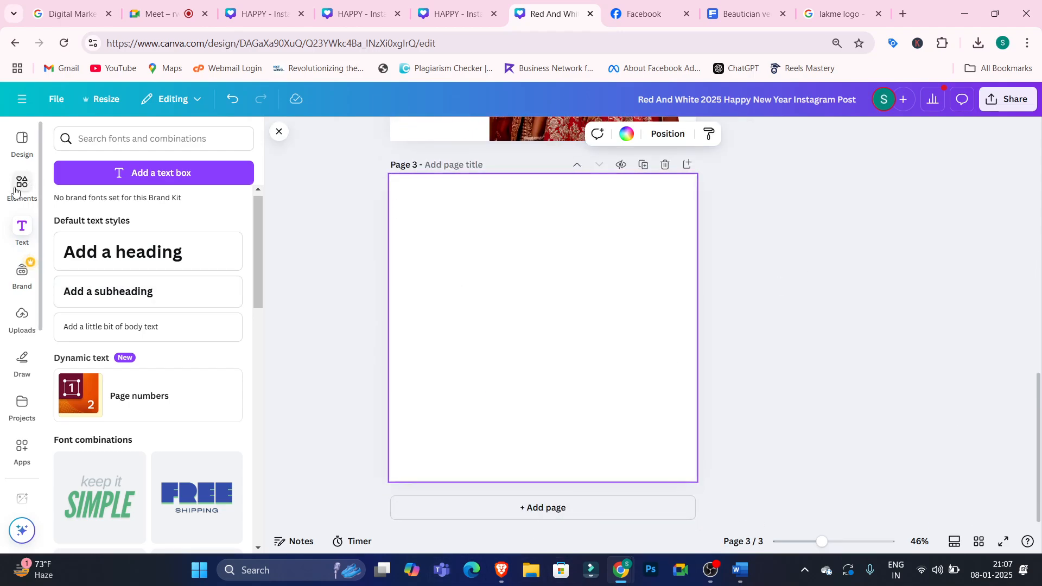
{"action": "left_click", "coordinate": [21, 142]}
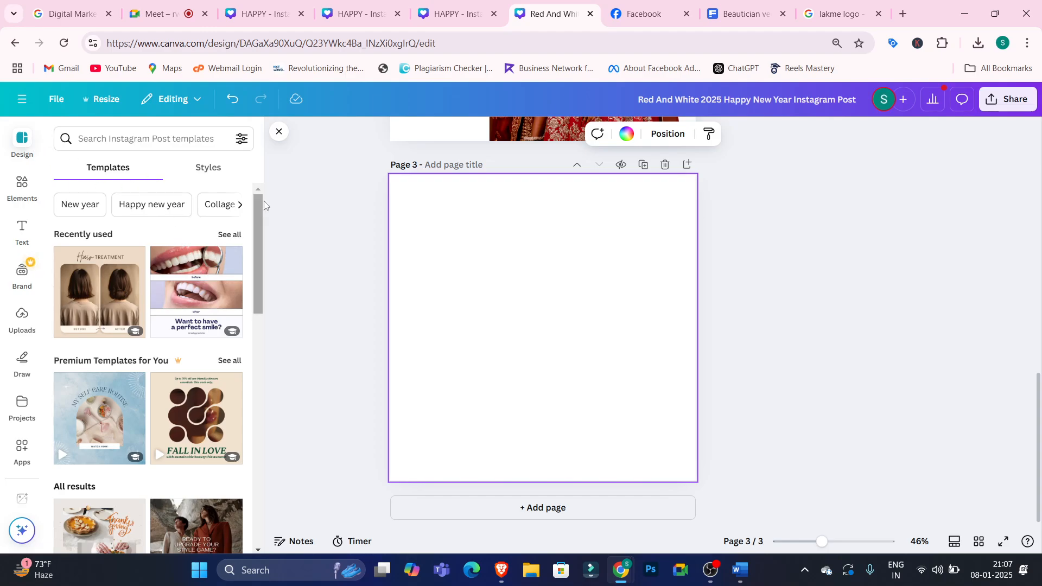
{"action": "left_click_drag", "start_coordinate": [256, 211], "coordinate": [252, 182]}
- Search the templates for "cleaning" and browse the designs
{"action": "left_click", "coordinate": [164, 139]}
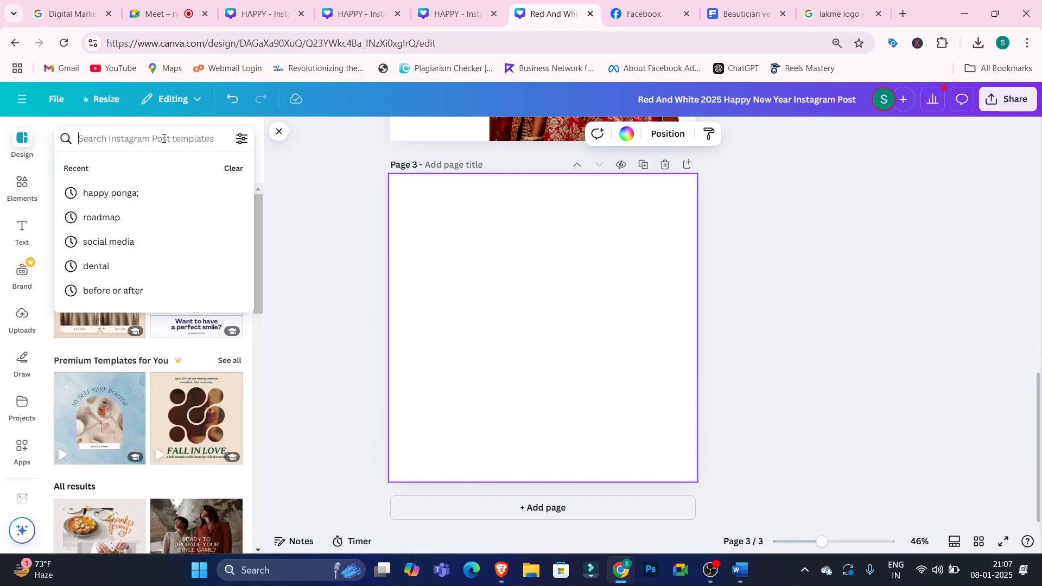
{"action": "type", "text": "cl"}
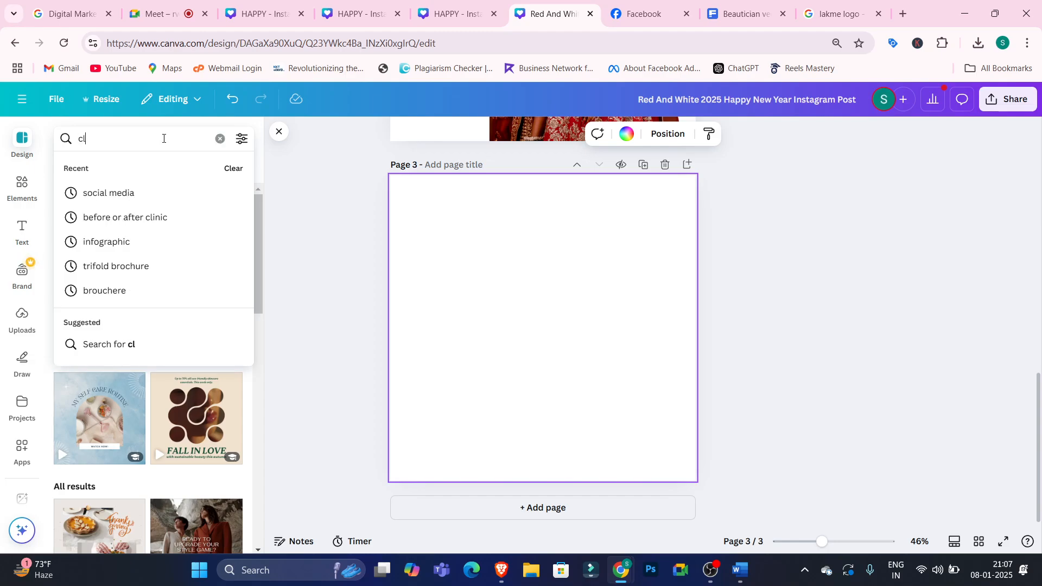
{"action": "type", "text": "eaning"}
{"action": "key", "text": "Return"}
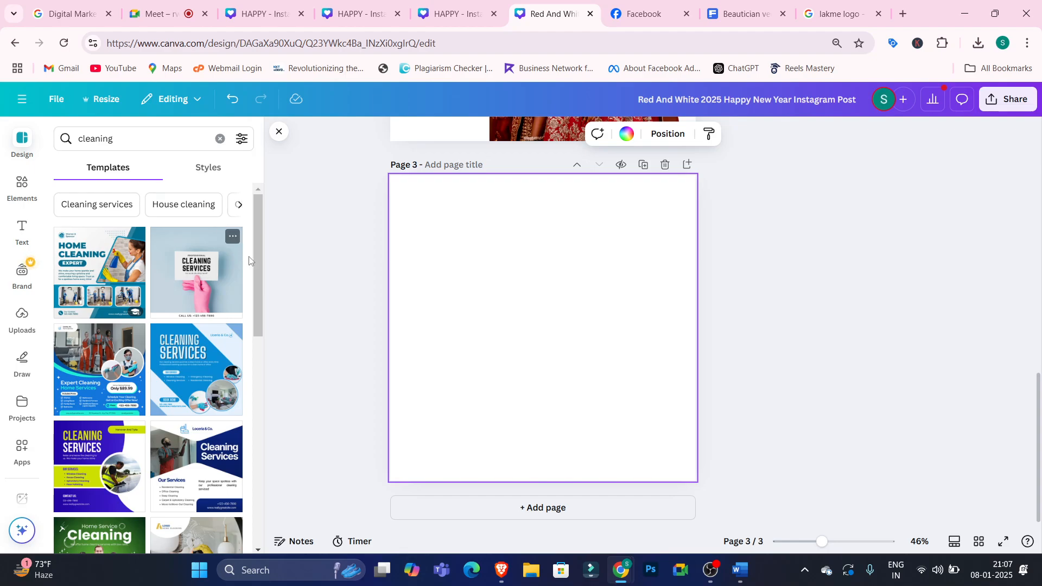
{"action": "left_click_drag", "start_coordinate": [256, 249], "coordinate": [264, 225]}
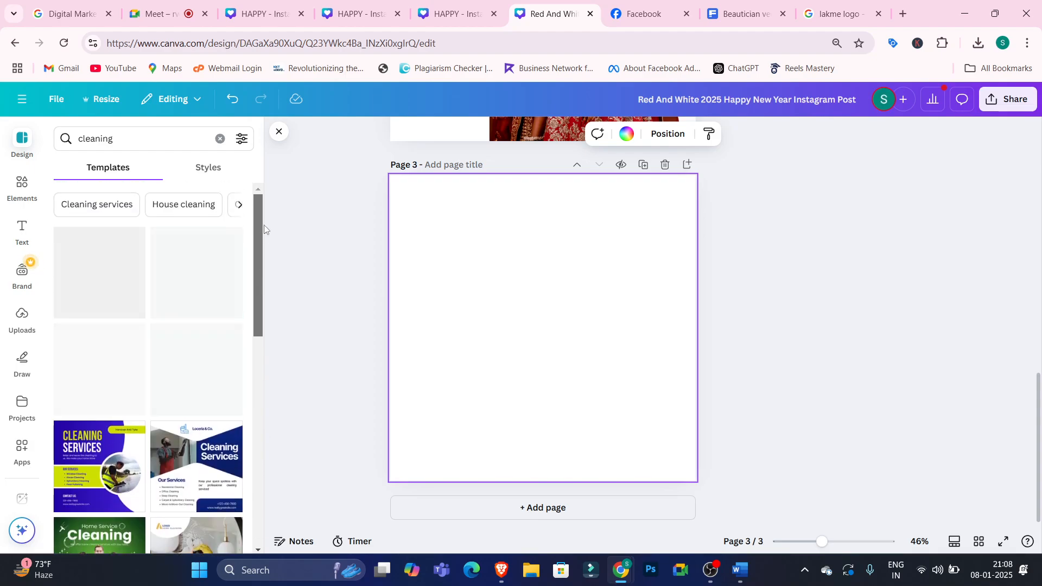
- Search the templates for "internet service" and apply the teal and orange Internet Broadband Promotion template to page 3
{"action": "left_click", "coordinate": [135, 145]}
{"action": "type", "text": "inte"}
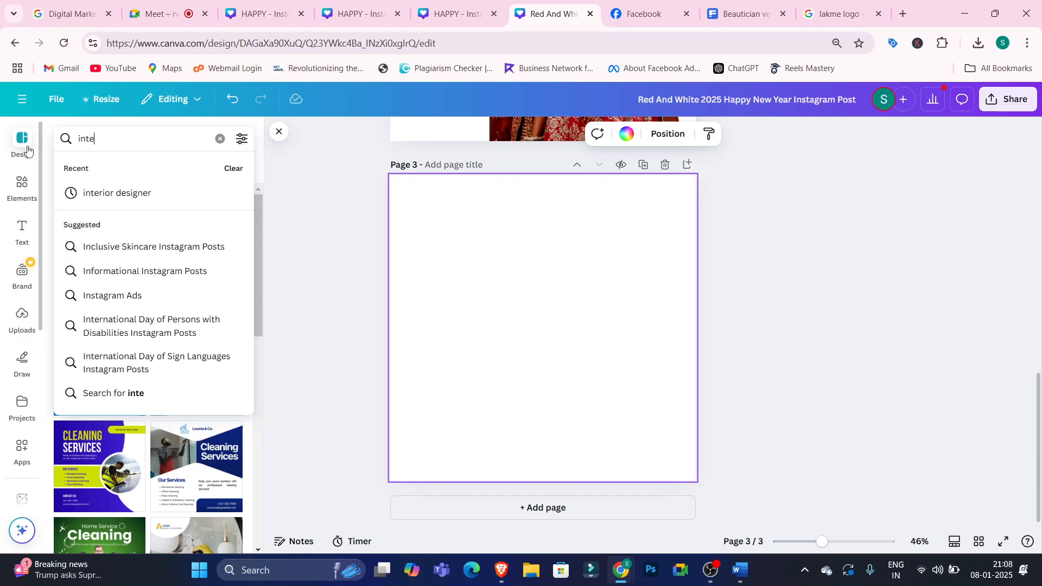
{"action": "type", "text": "rnet"}
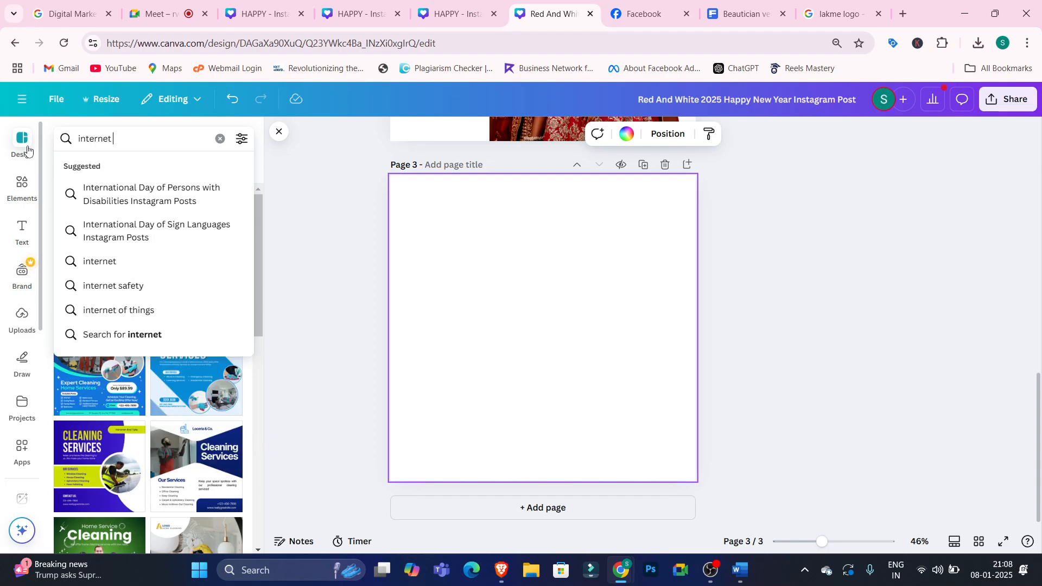
{"action": "type", "text": " service"}
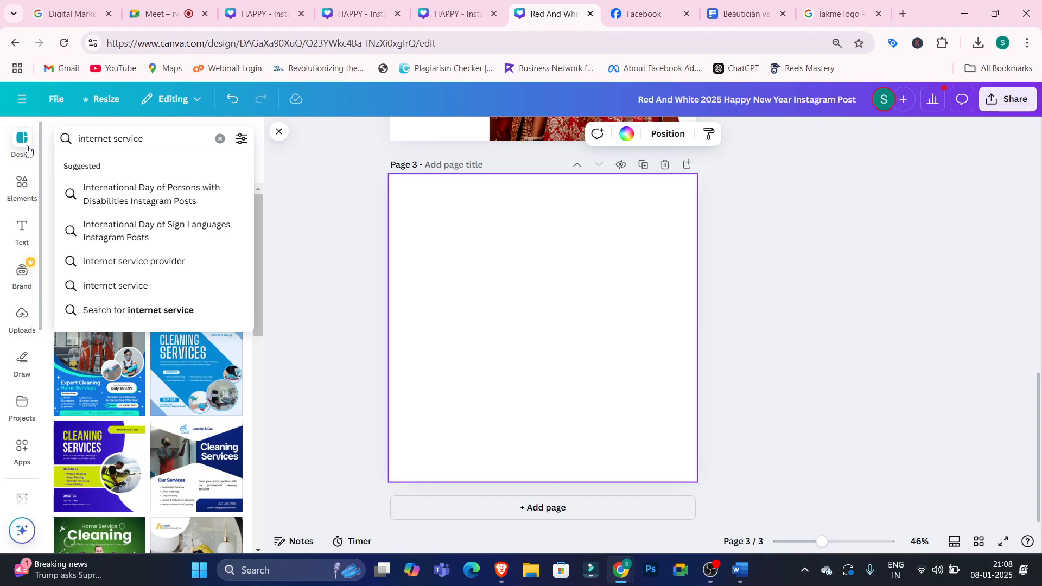
{"action": "key", "text": "Return"}
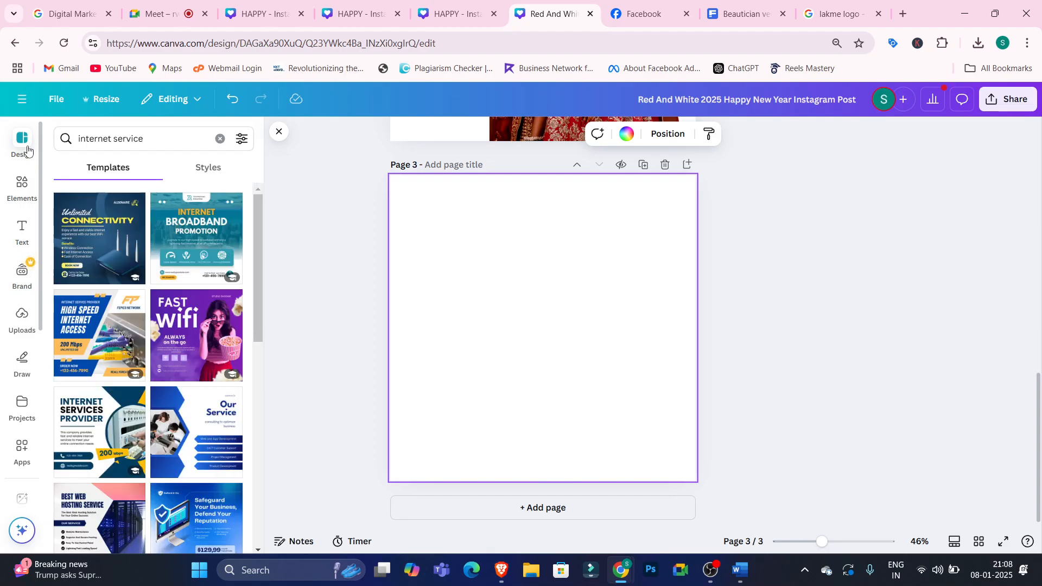
{"action": "left_click_drag", "start_coordinate": [256, 223], "coordinate": [261, 418]}
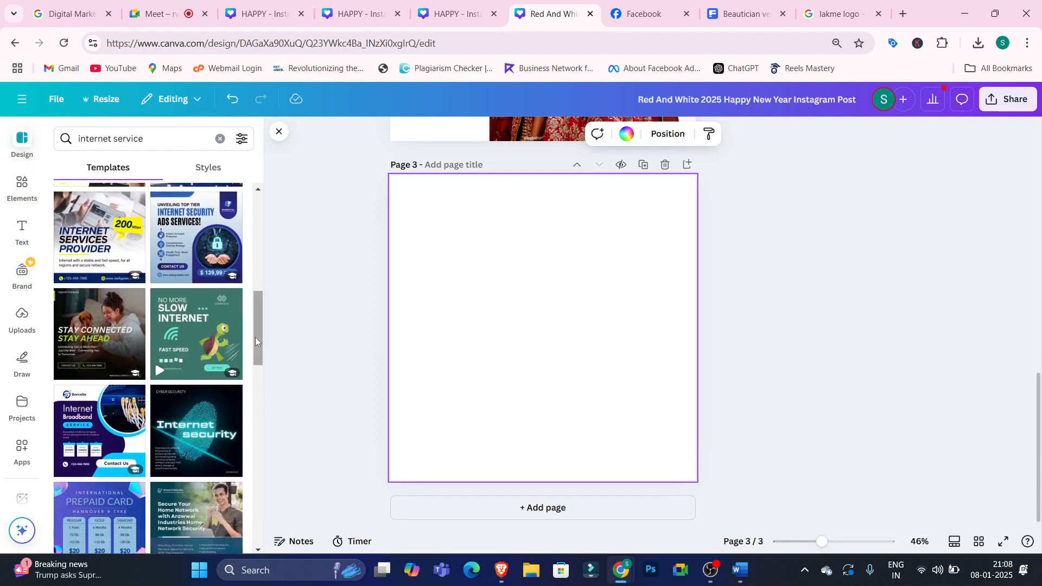
{"action": "left_click_drag", "start_coordinate": [259, 324], "coordinate": [255, 223]}
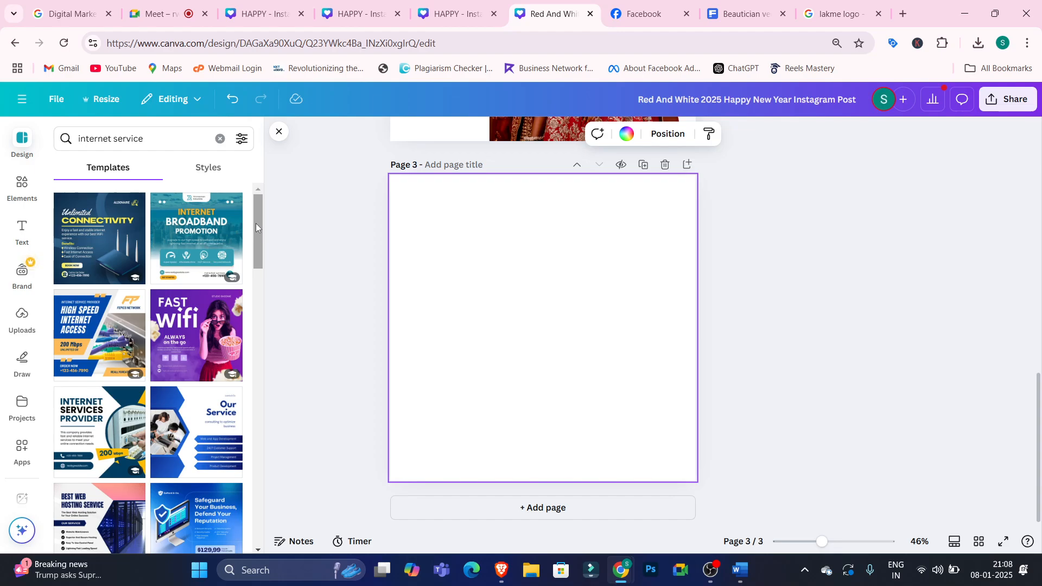
{"action": "left_click", "coordinate": [201, 233]}
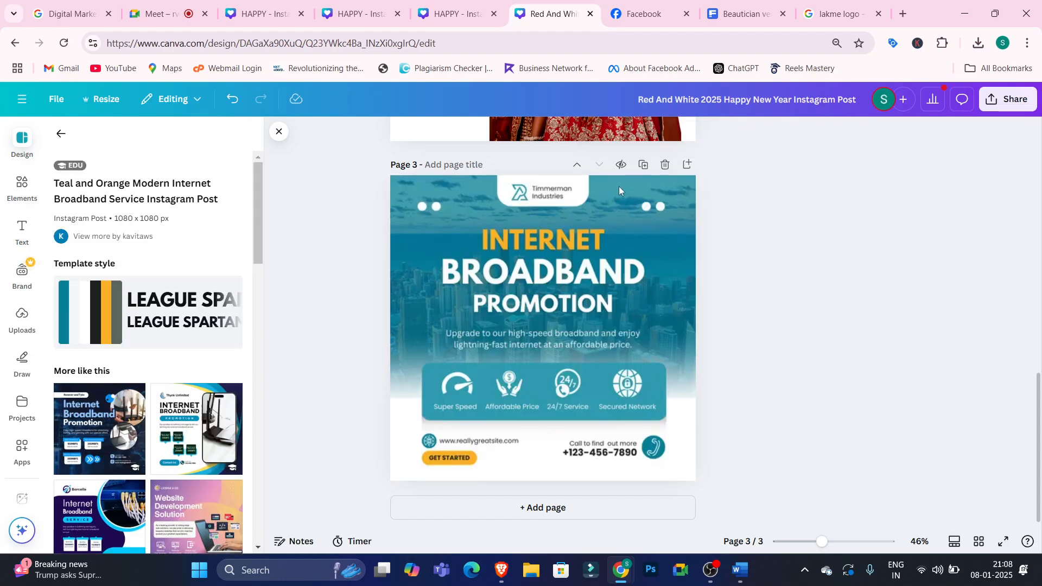
- Step through the template's headline and description text elements on page 3, and add a fourth page below it
{"action": "left_click", "coordinate": [558, 242]}
{"action": "key", "text": "Tab"}
{"action": "key", "text": "Tab"}
{"action": "key", "text": "Tab"}
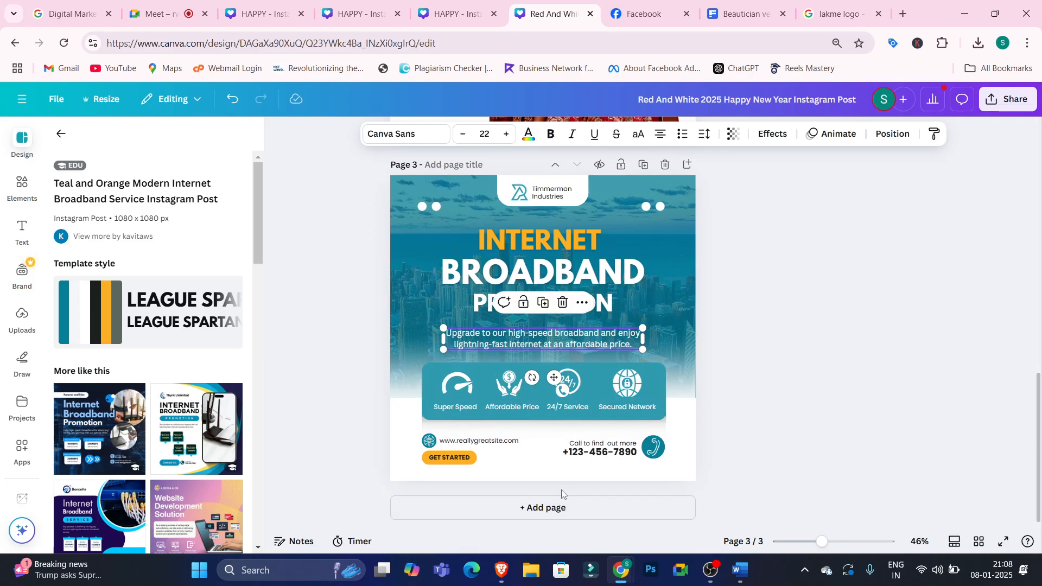
{"action": "left_click", "coordinate": [558, 517]}
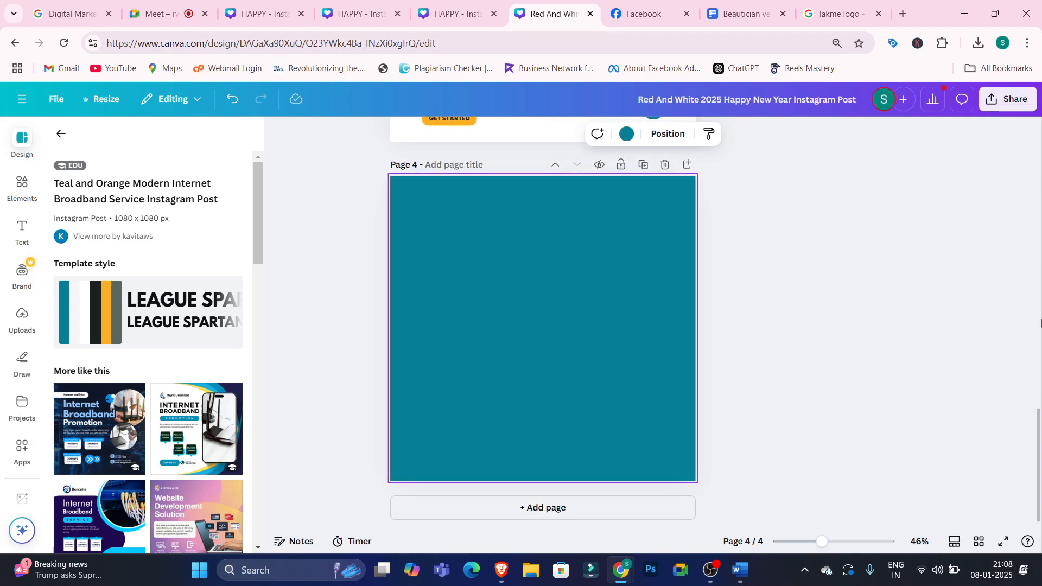
- Move the white gradient overlay on page 3 up and to the right over the PROMOTION heading, and select the background city photo
{"action": "left_click_drag", "start_coordinate": [1041, 427], "coordinate": [1041, 333]}
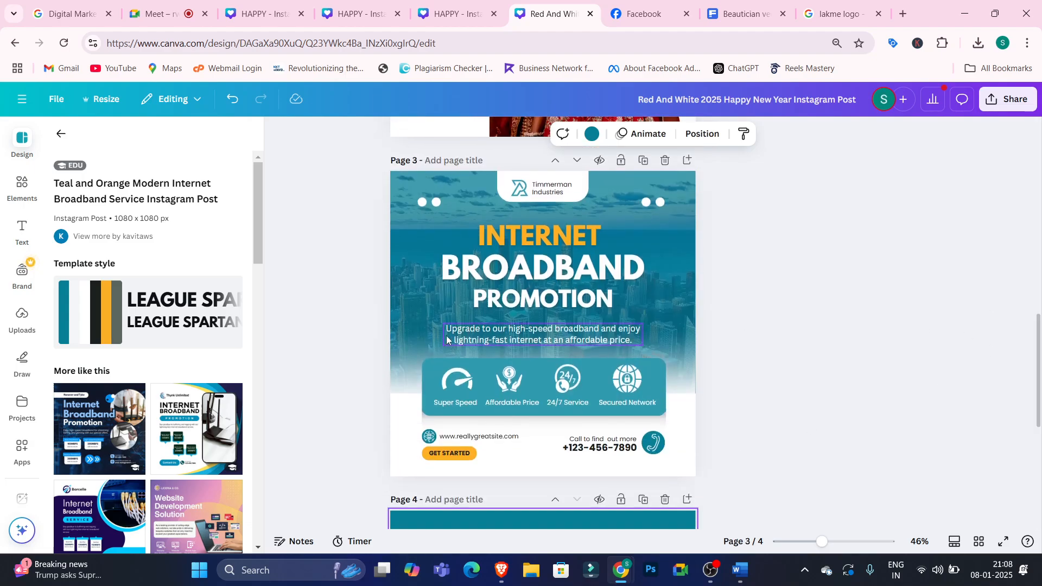
{"action": "mouse_move", "coordinate": [406, 305]}
{"action": "left_mouse_down"}
{"action": "mouse_move", "coordinate": [377, 212]}
{"action": "mouse_move", "coordinate": [462, 184]}
{"action": "mouse_move", "coordinate": [477, 276]}
{"action": "mouse_move", "coordinate": [361, 267]}
{"action": "mouse_move", "coordinate": [387, 303]}
{"action": "mouse_move", "coordinate": [395, 299]}
{"action": "left_mouse_up"}
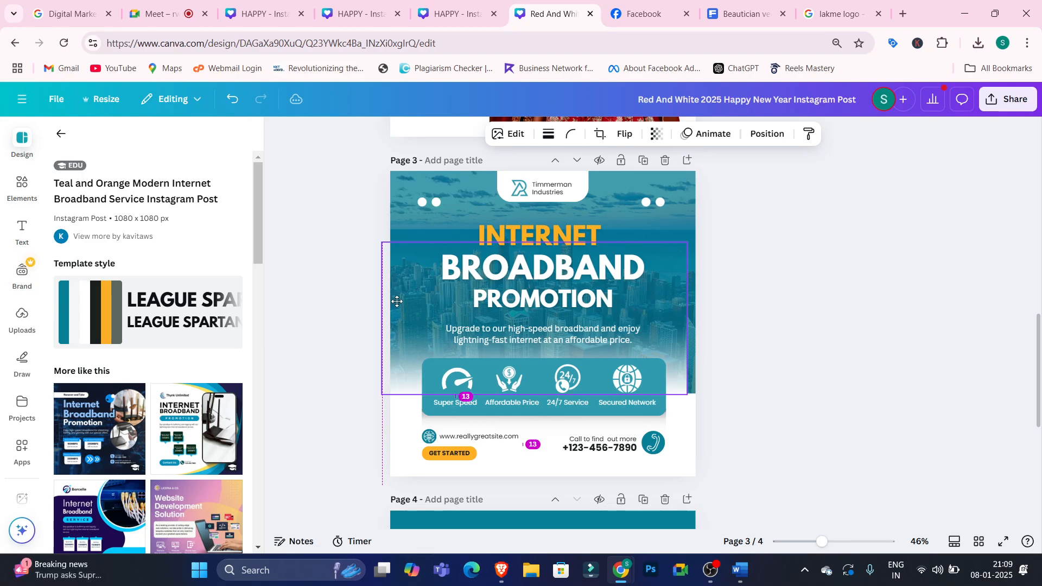
{"action": "scroll", "coordinate": [1040, 363], "scroll_direction": "down", "scroll_amount": 1}
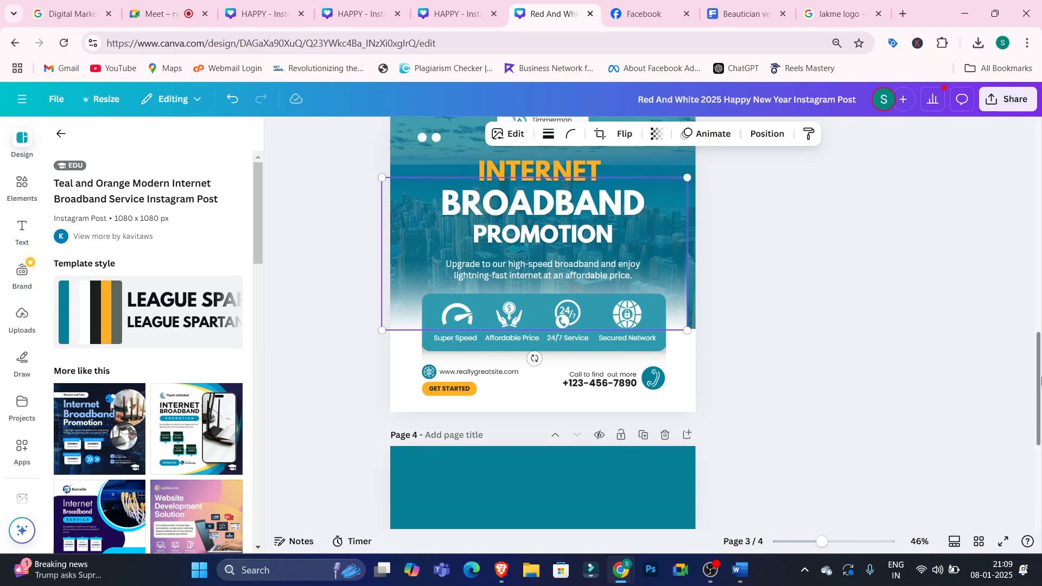
{"action": "left_click_drag", "start_coordinate": [391, 285], "coordinate": [481, 220]}
{"action": "left_click", "coordinate": [394, 341]}
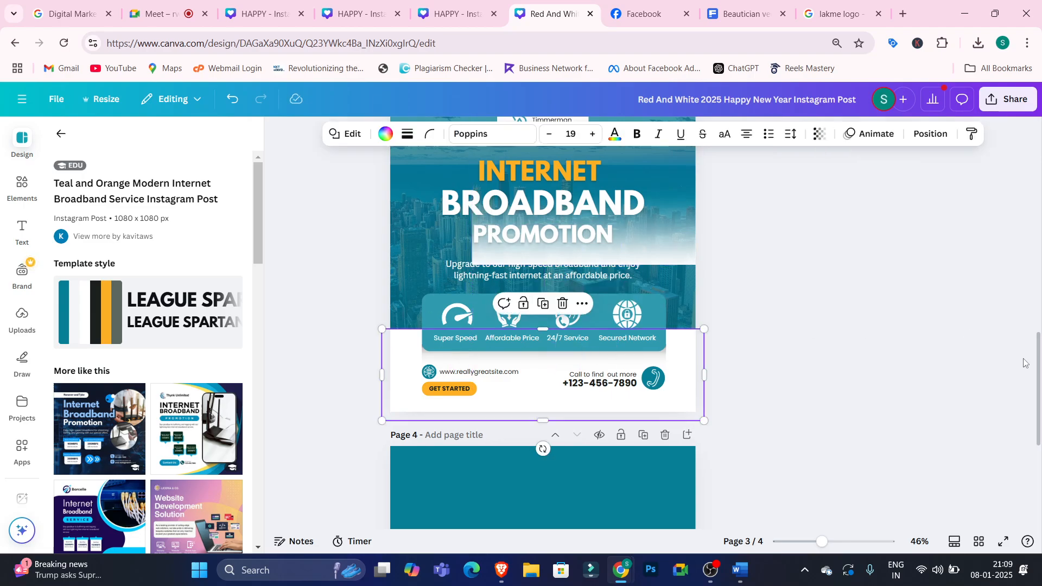
{"action": "scroll", "coordinate": [1040, 364], "scroll_direction": "up", "scroll_amount": 2}
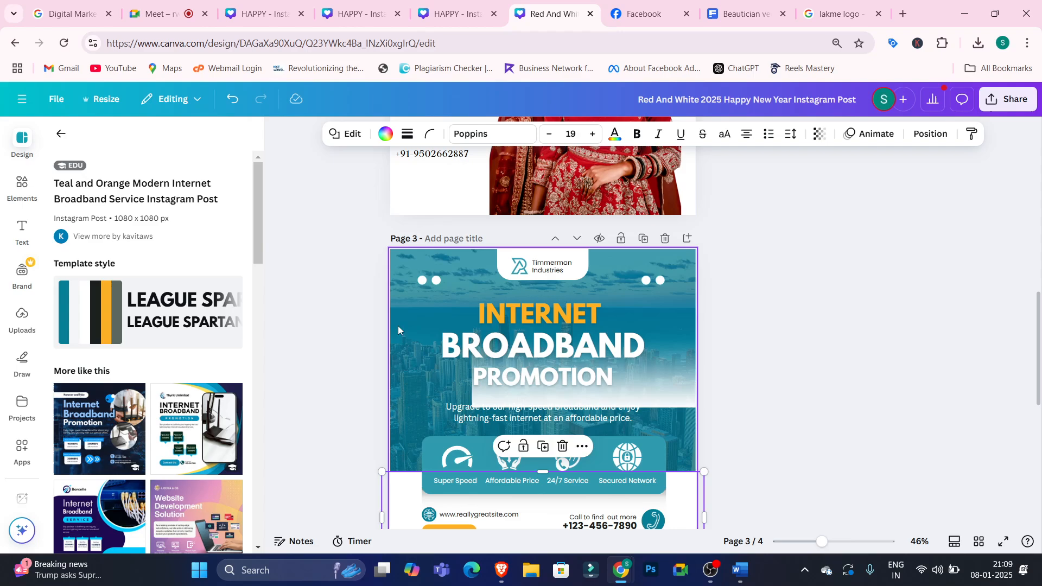
{"action": "left_click", "coordinate": [412, 317]}
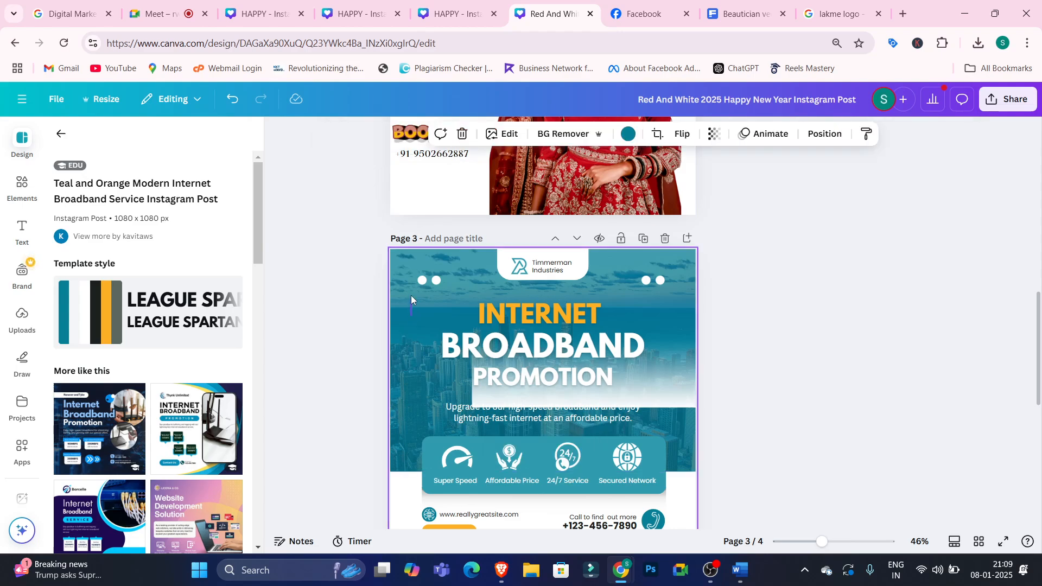
{"action": "left_click", "coordinate": [412, 324]}
- Search the stock photos for "city" and place the aerial photo of skyscrapers by the water on page 4
{"action": "scroll", "coordinate": [1036, 368], "scroll_direction": "down", "scroll_amount": 6}
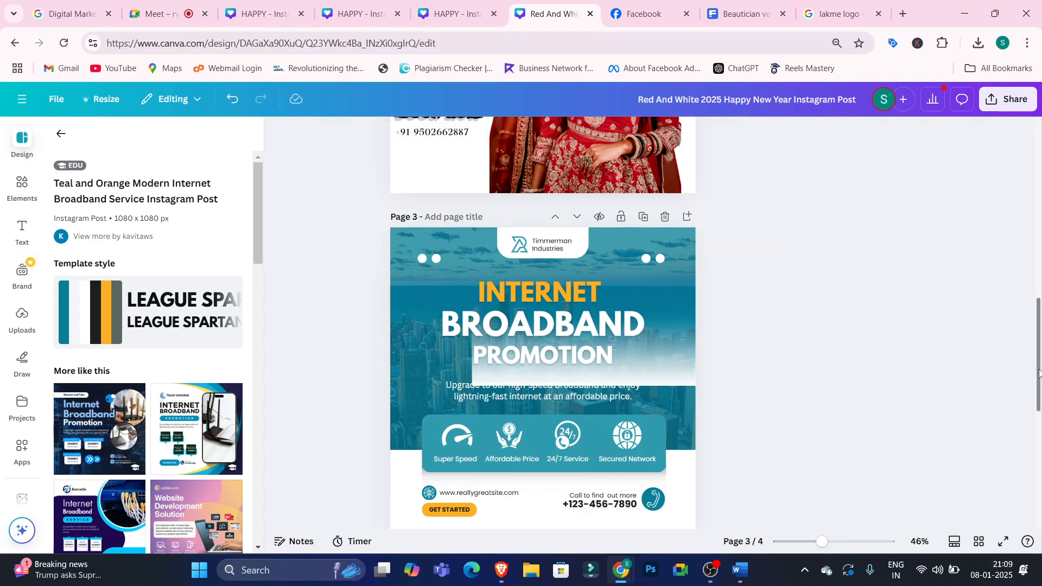
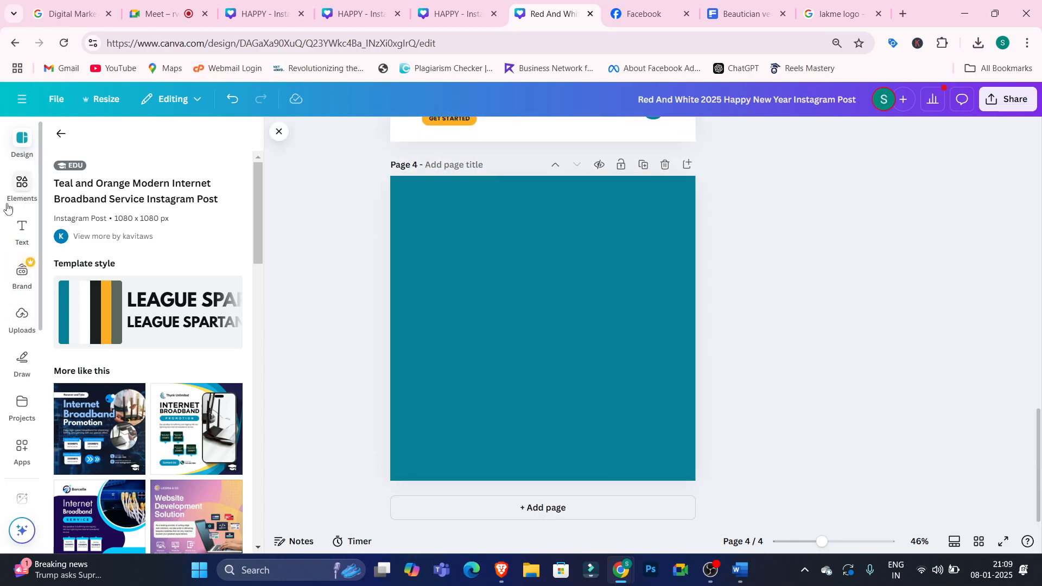
{"action": "left_click", "coordinate": [23, 504]}
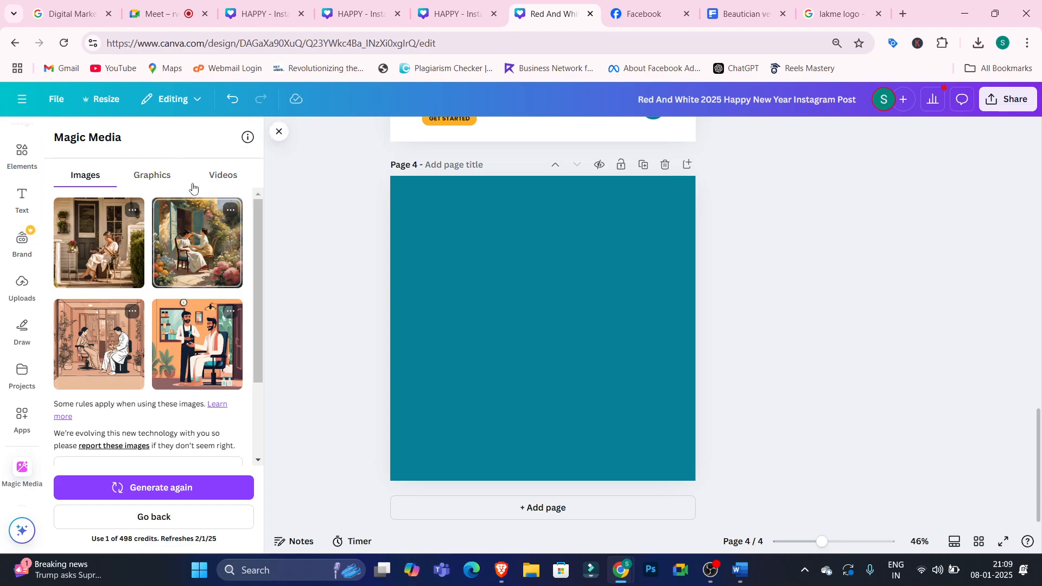
{"action": "left_click", "coordinate": [162, 517]}
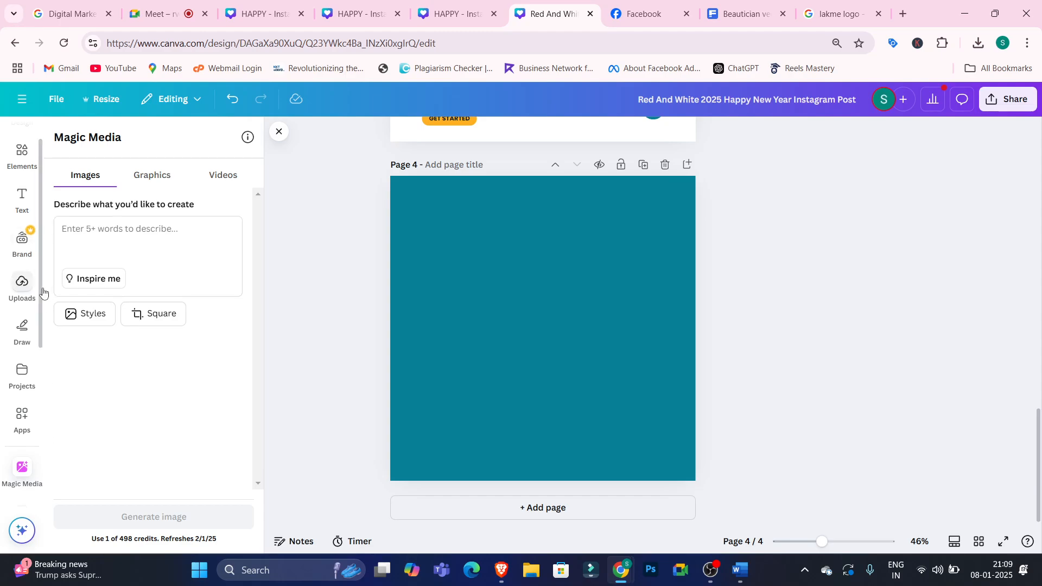
{"action": "scroll", "coordinate": [42, 357], "scroll_direction": "down", "scroll_amount": 1}
{"action": "scroll", "coordinate": [42, 356], "scroll_direction": "down", "scroll_amount": 3}
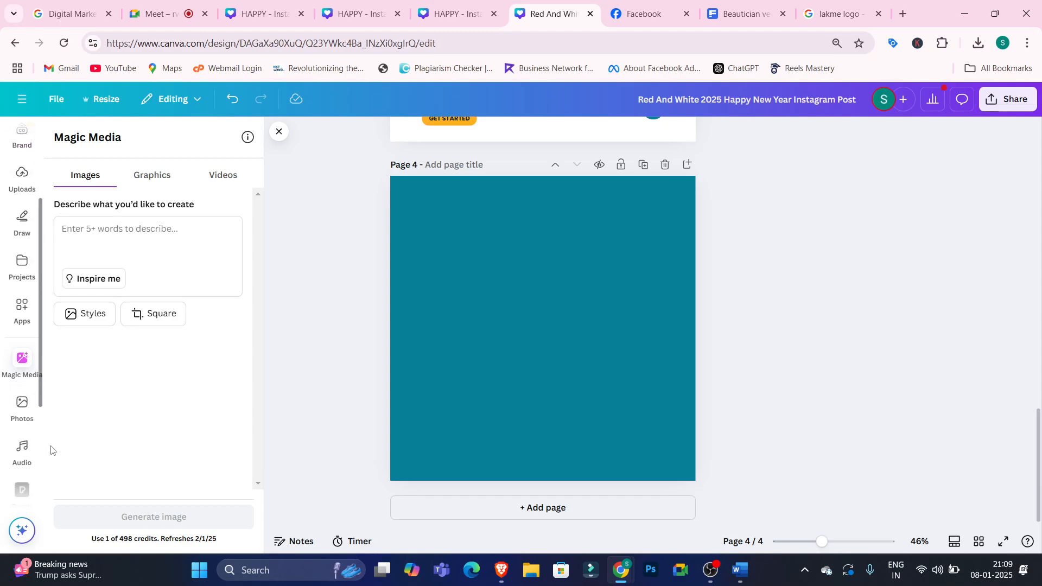
{"action": "left_click", "coordinate": [22, 402]}
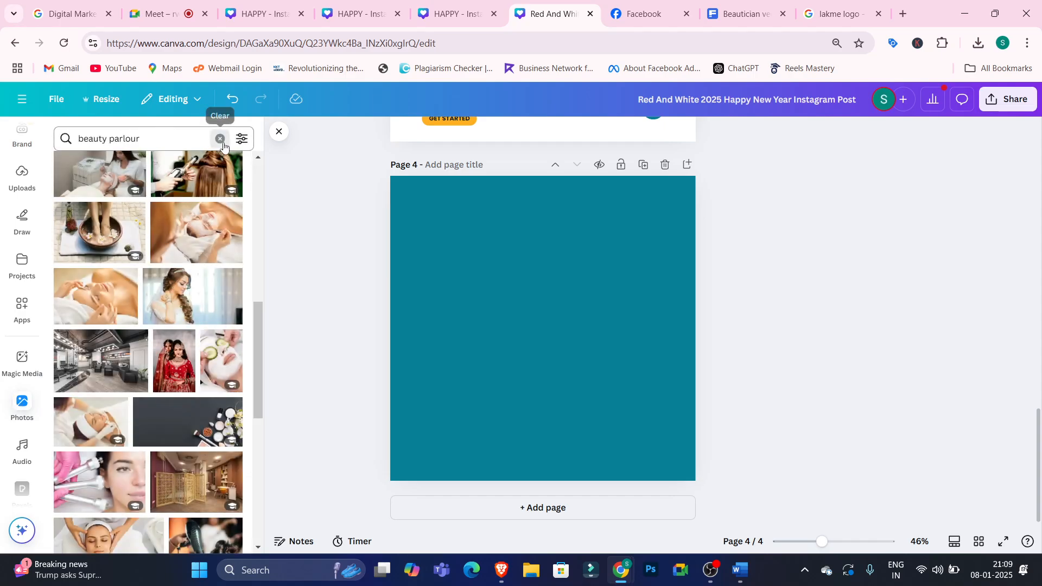
{"action": "left_click", "coordinate": [220, 139]}
{"action": "type", "text": "city"}
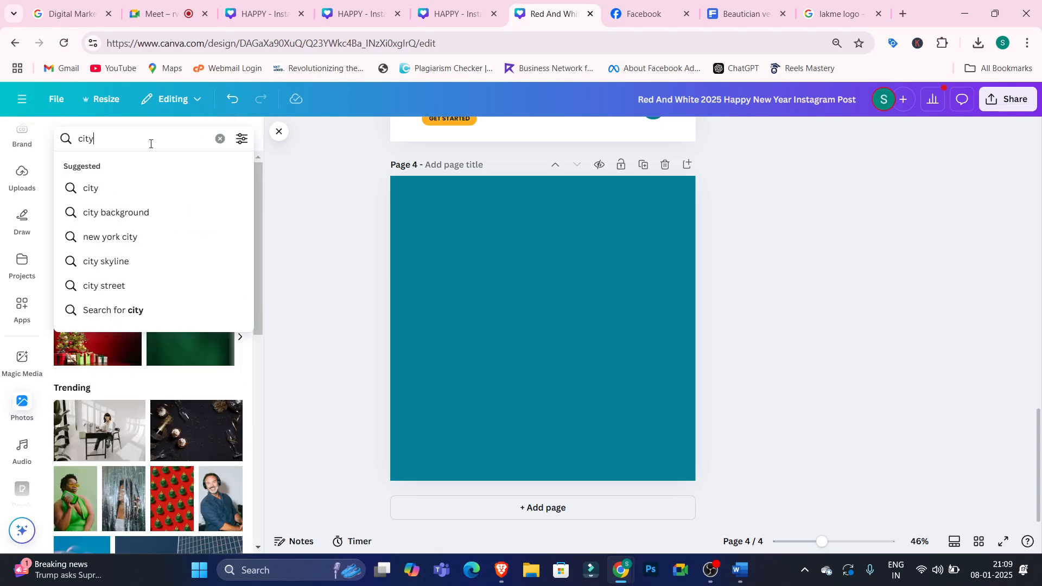
{"action": "key", "text": "Return"}
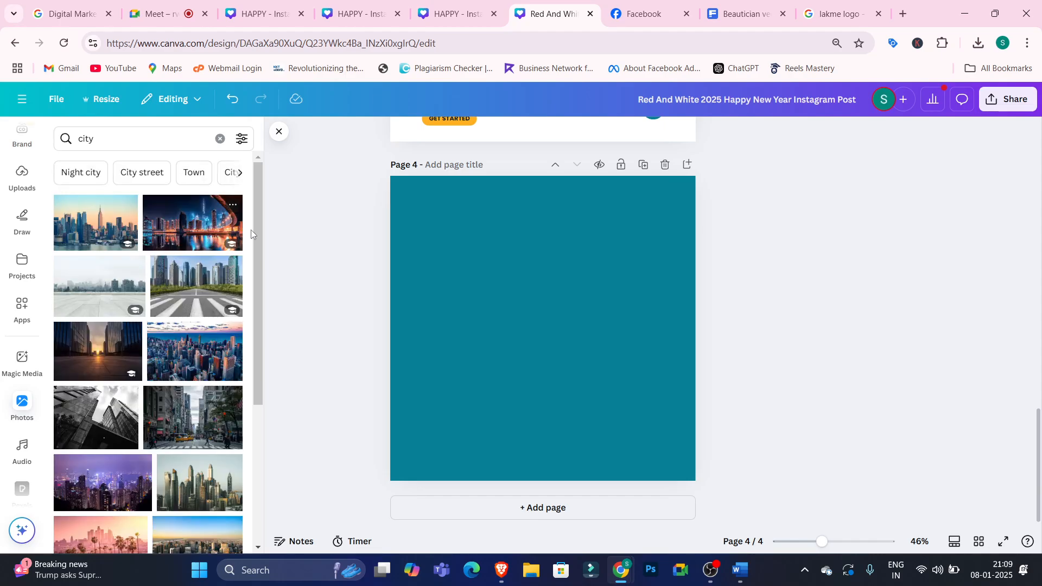
{"action": "left_click_drag", "start_coordinate": [257, 238], "coordinate": [257, 274]}
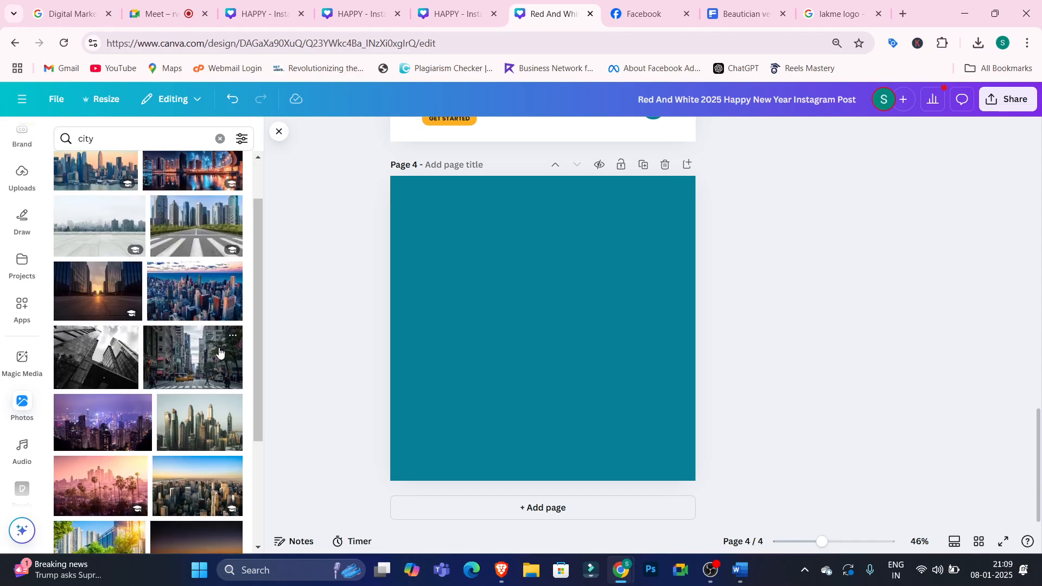
{"action": "left_click", "coordinate": [203, 303]}
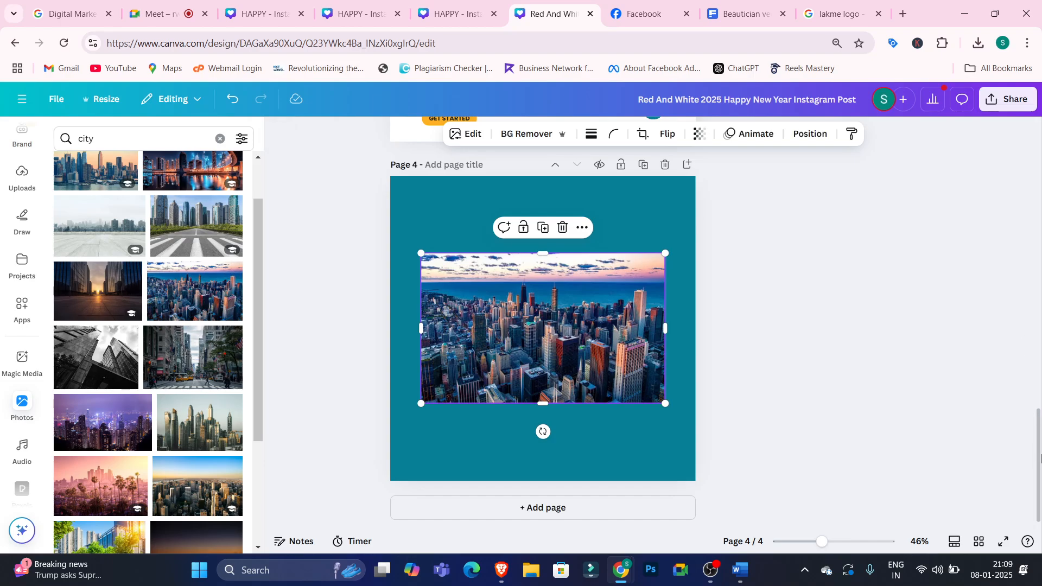
- Set the transparency of the background city photo on page 3 to 75
{"action": "left_click_drag", "start_coordinate": [1039, 418], "coordinate": [1039, 335]}
{"action": "left_click", "coordinate": [424, 227]}
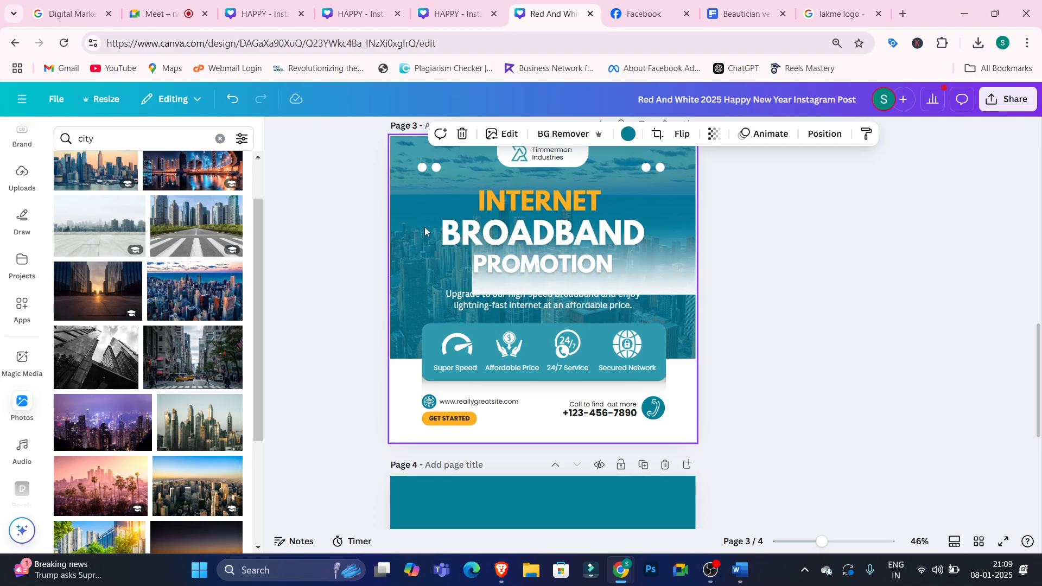
{"action": "left_click", "coordinate": [716, 135]}
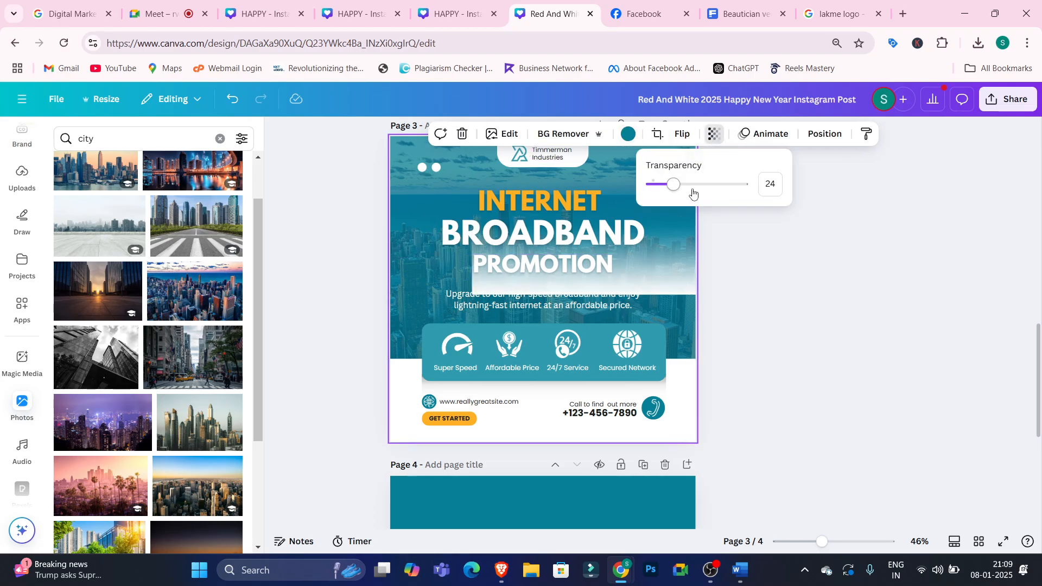
{"action": "left_click_drag", "start_coordinate": [676, 188], "coordinate": [721, 188]}
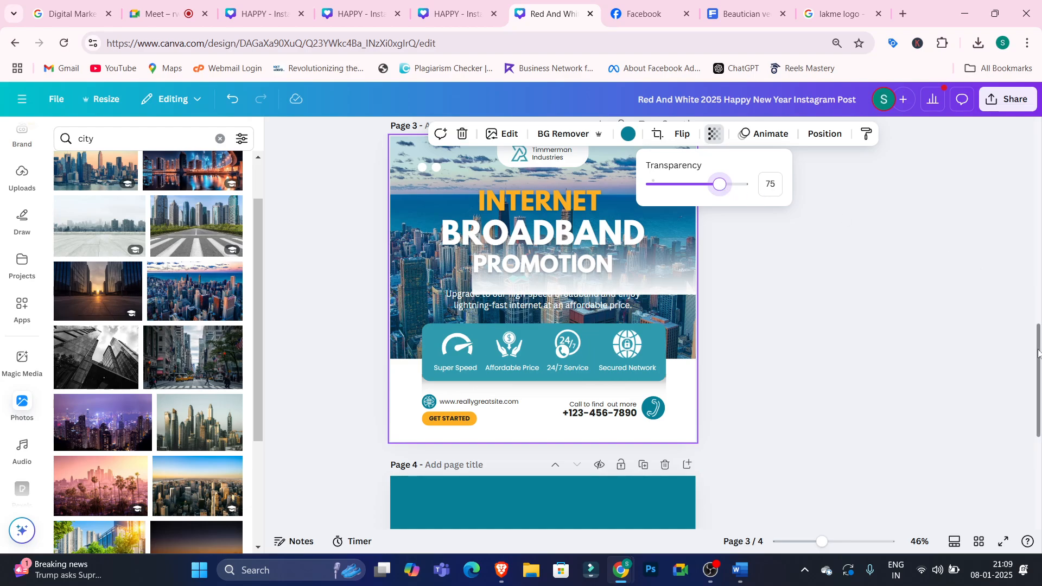
- Stretch the city photo on page 4 up to the page's top edge and out past both side edges
{"action": "left_click_drag", "start_coordinate": [1038, 352], "coordinate": [1040, 413]}
{"action": "left_click", "coordinate": [551, 369]}
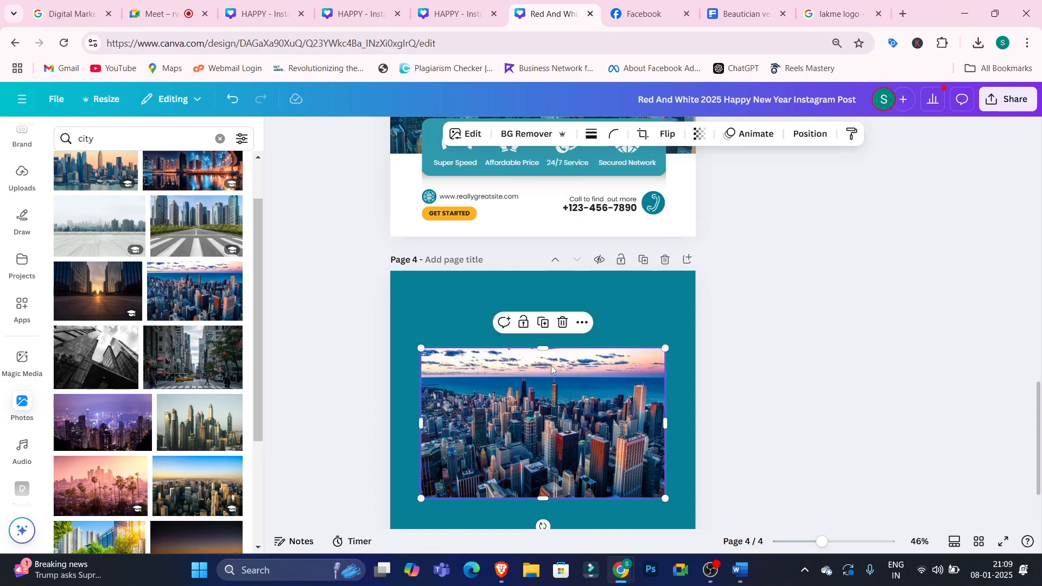
{"action": "left_click_drag", "start_coordinate": [545, 349], "coordinate": [545, 270]}
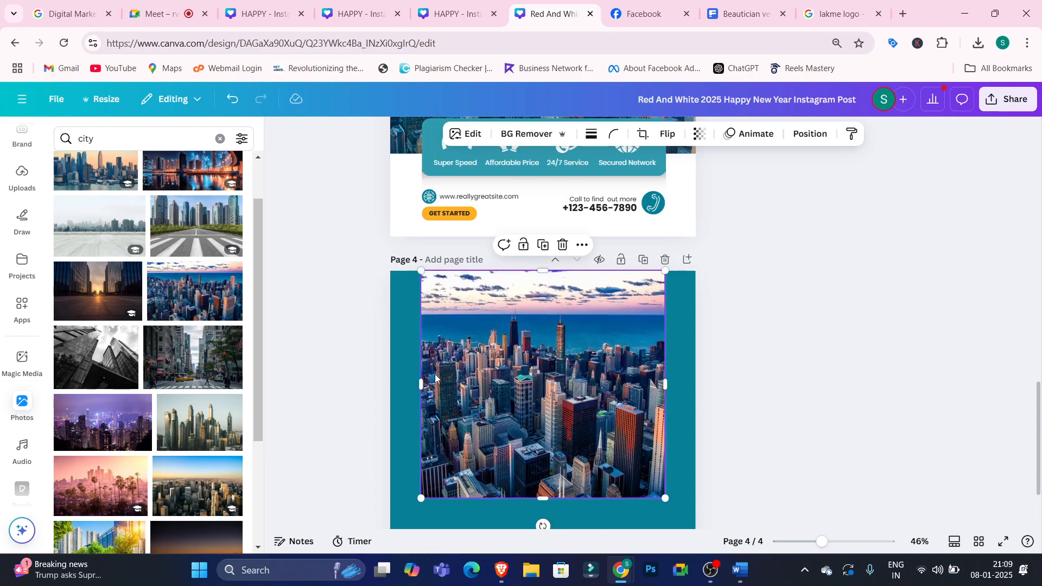
{"action": "left_click_drag", "start_coordinate": [423, 385], "coordinate": [372, 390]}
{"action": "left_click_drag", "start_coordinate": [666, 385], "coordinate": [724, 387]}
- Lower the city photo on page 4, then adjust its upper and lower edges to span from the page top to a bare band below
{"action": "left_click_drag", "start_coordinate": [1040, 406], "coordinate": [875, 432]}
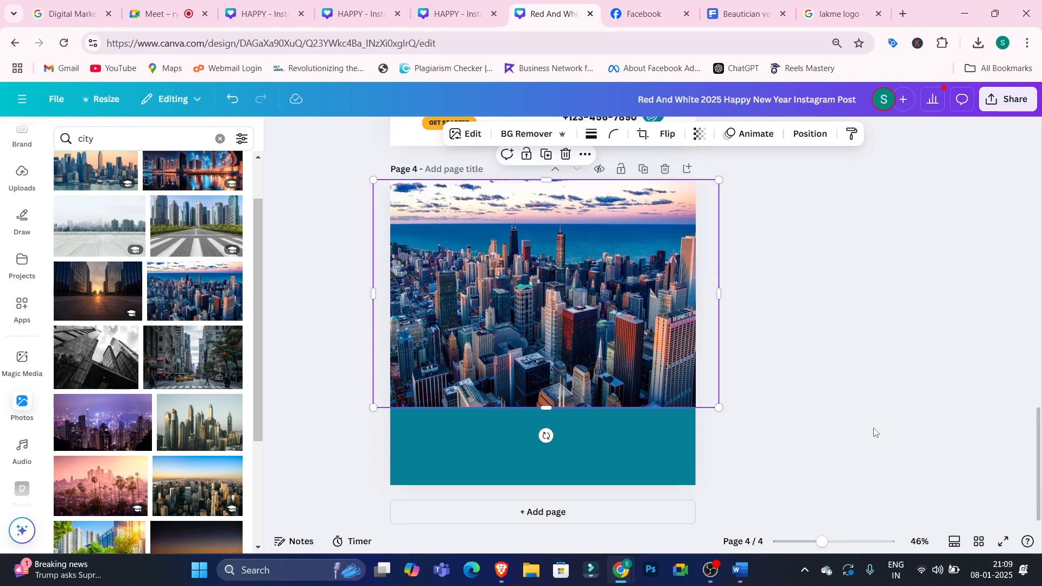
{"action": "left_click_drag", "start_coordinate": [565, 369], "coordinate": [566, 401]}
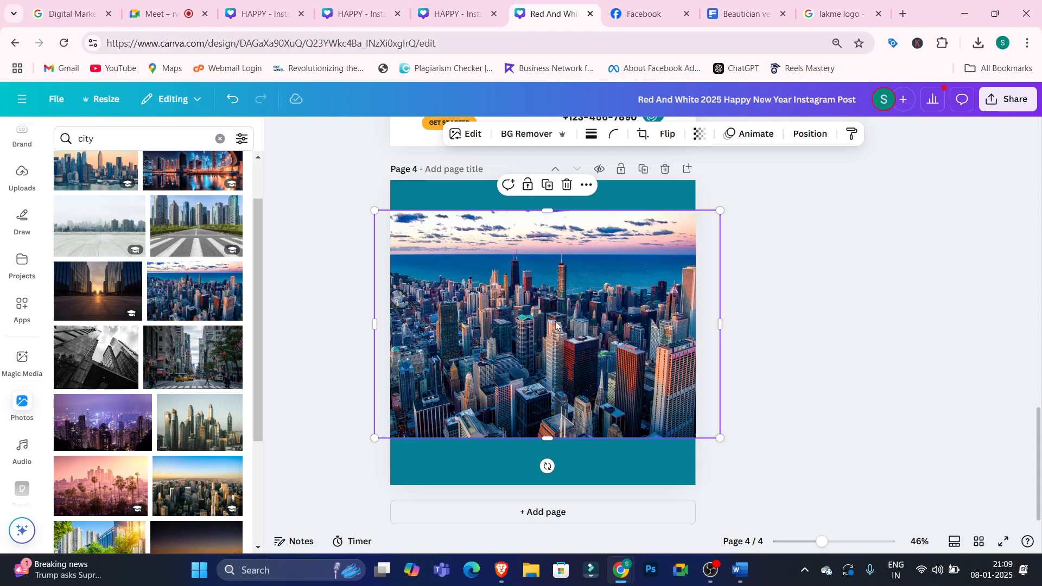
{"action": "left_click_drag", "start_coordinate": [548, 211], "coordinate": [548, 180]}
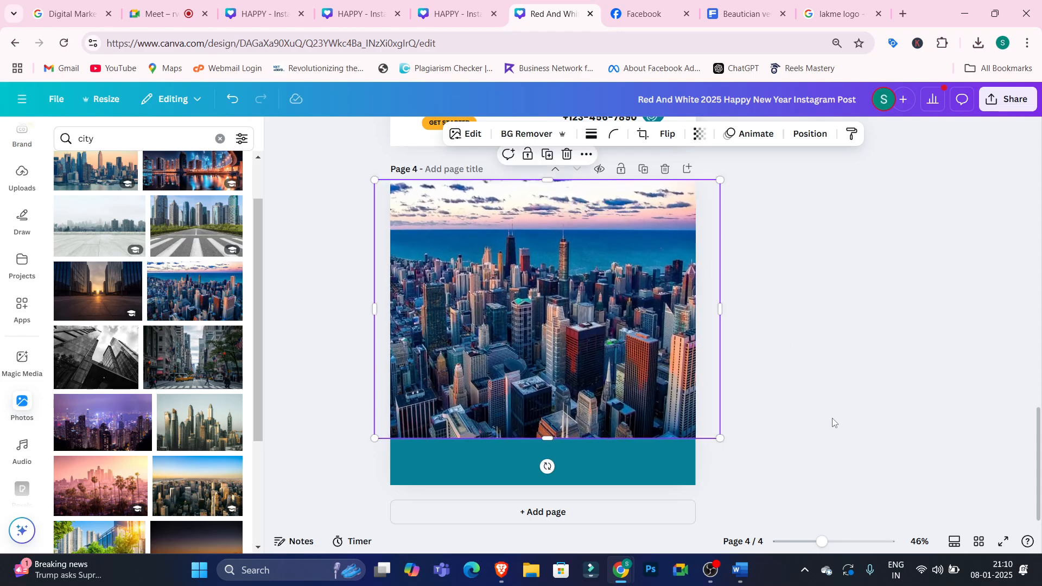
{"action": "left_click_drag", "start_coordinate": [547, 438], "coordinate": [547, 427]}
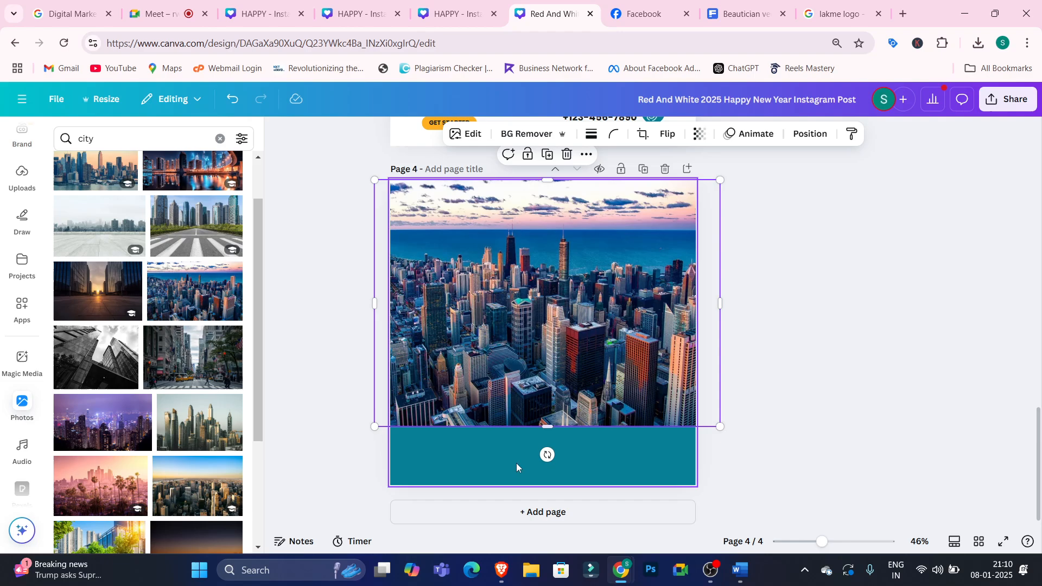
{"action": "left_click", "coordinate": [513, 462]}
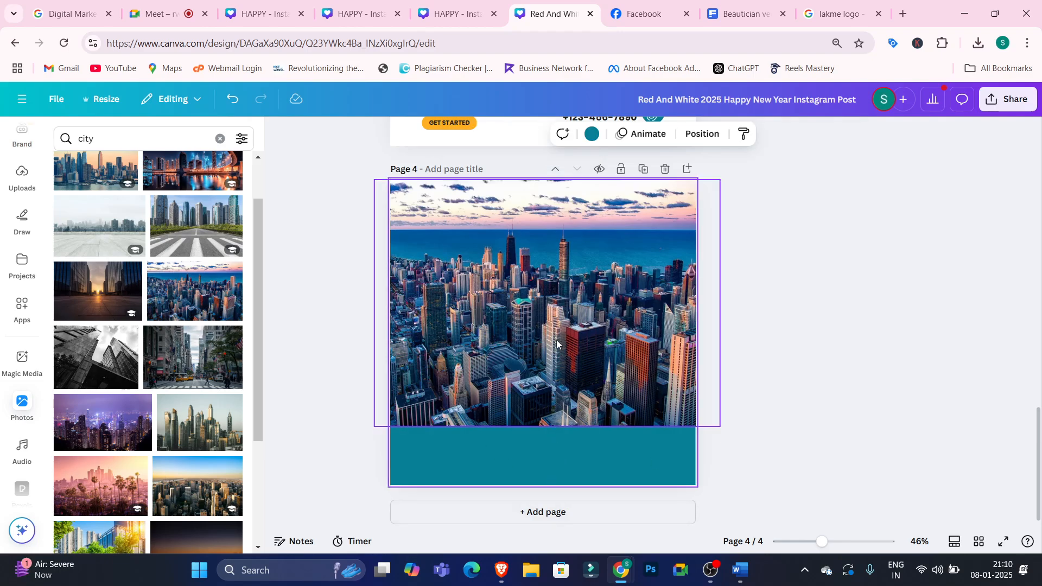
{"action": "left_click_drag", "start_coordinate": [564, 338], "coordinate": [566, 399]}
{"action": "left_click", "coordinate": [481, 213]}
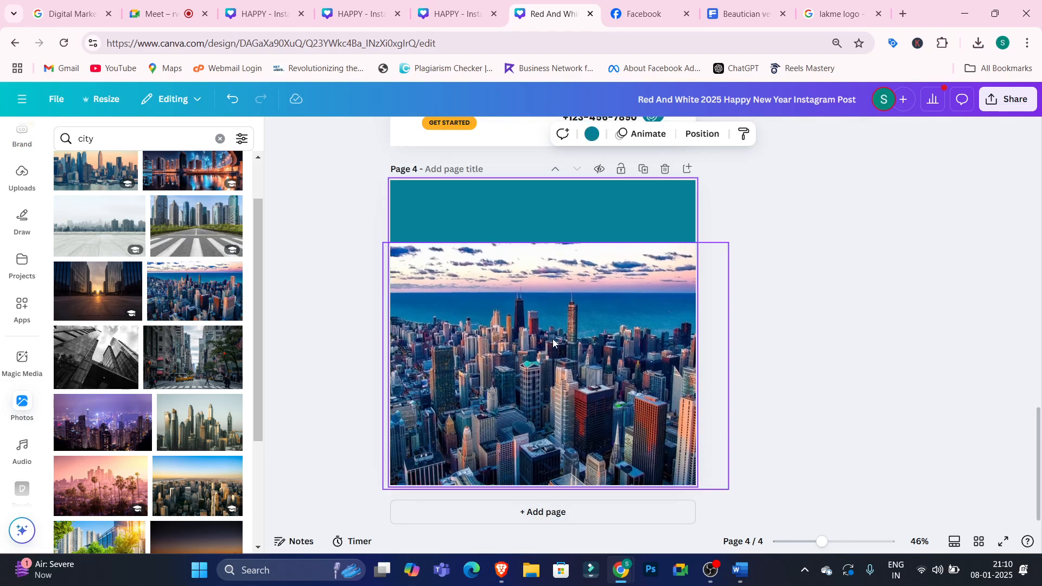
{"action": "left_click_drag", "start_coordinate": [553, 341], "coordinate": [545, 277]}
- Set the background colour of page 4 to white
{"action": "left_click", "coordinate": [459, 467]}
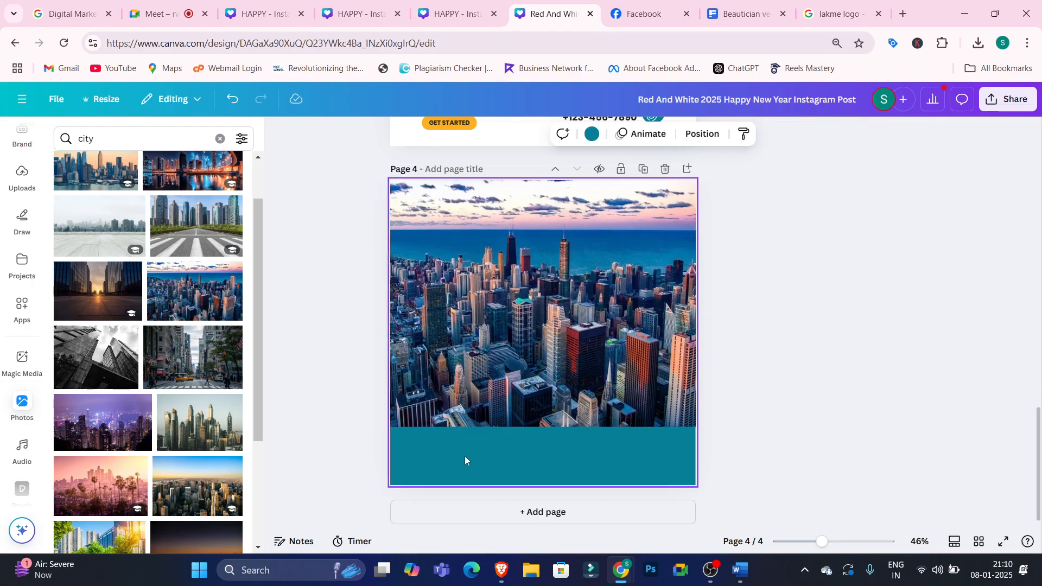
{"action": "left_click", "coordinate": [590, 134]}
{"action": "left_click", "coordinate": [229, 262]}
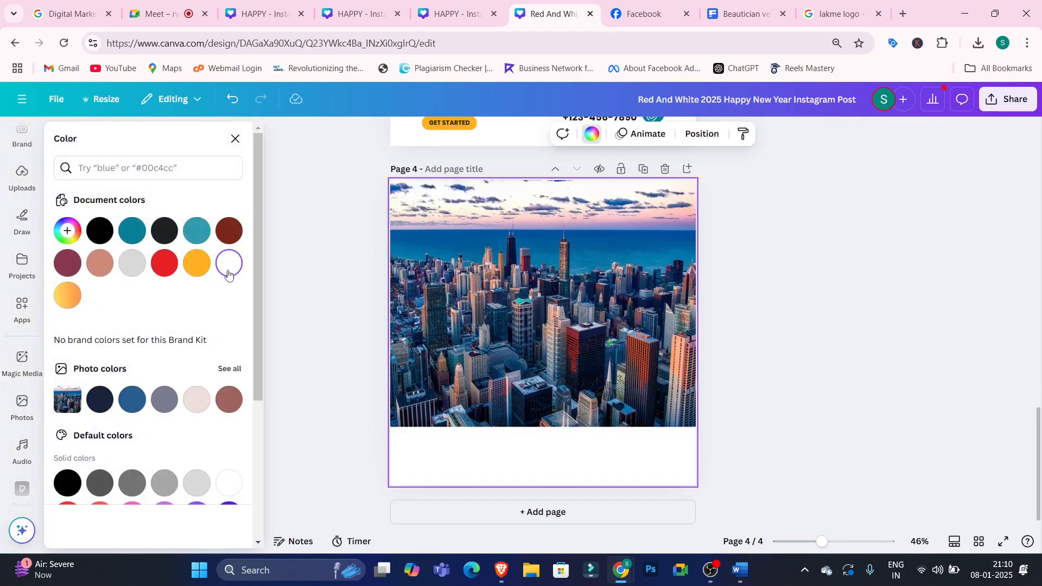
- Set the transparency of the city photo on page 4 to 53
{"action": "mouse_move", "coordinate": [1039, 431]}
{"action": "left_mouse_down"}
{"action": "mouse_move", "coordinate": [1020, 325]}
{"action": "mouse_move", "coordinate": [1037, 432]}
{"action": "mouse_move", "coordinate": [1040, 326]}
{"action": "mouse_move", "coordinate": [1040, 421]}
{"action": "left_mouse_up"}
{"action": "left_click", "coordinate": [554, 338]}
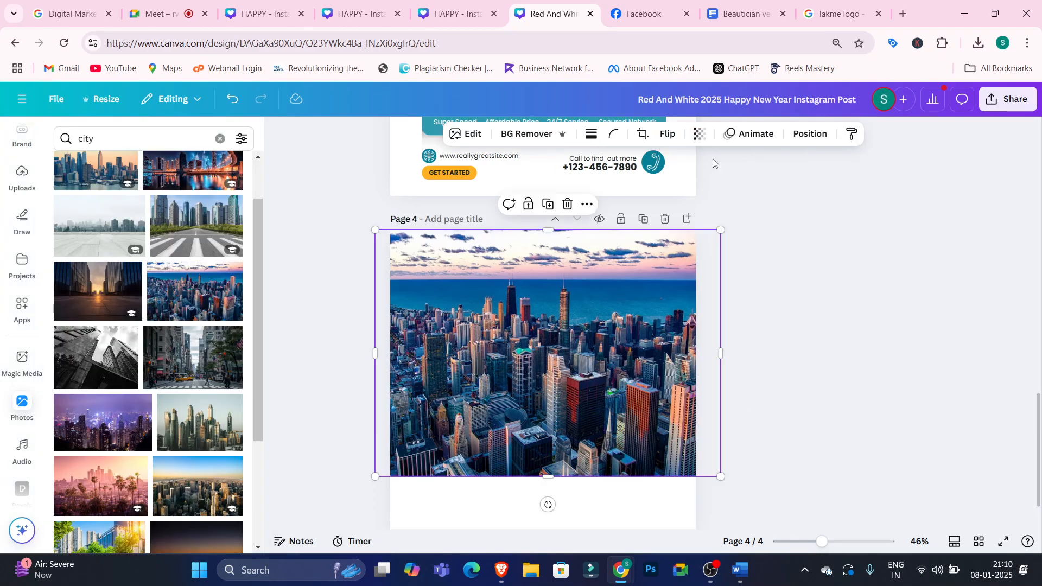
{"action": "left_click", "coordinate": [701, 135]}
{"action": "left_click_drag", "start_coordinate": [725, 188], "coordinate": [687, 202]}
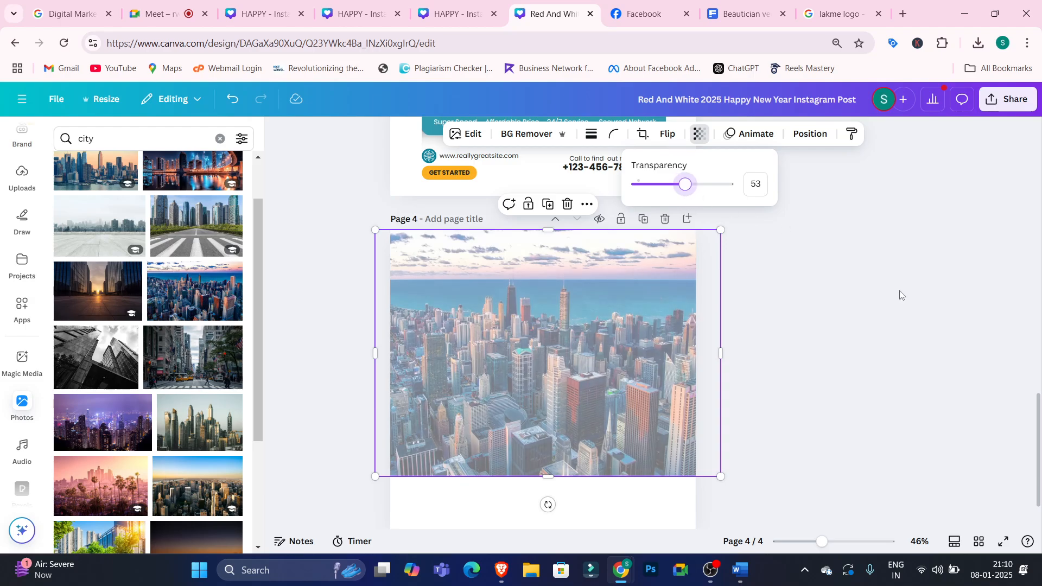
- Add a rounded square to page 4, move it over the page's top edge, and resize it into a wide, low tab
{"action": "mouse_move", "coordinate": [1039, 418]}
{"action": "left_mouse_down"}
{"action": "mouse_move", "coordinate": [1040, 337]}
{"action": "mouse_move", "coordinate": [1040, 411]}
{"action": "left_mouse_up"}
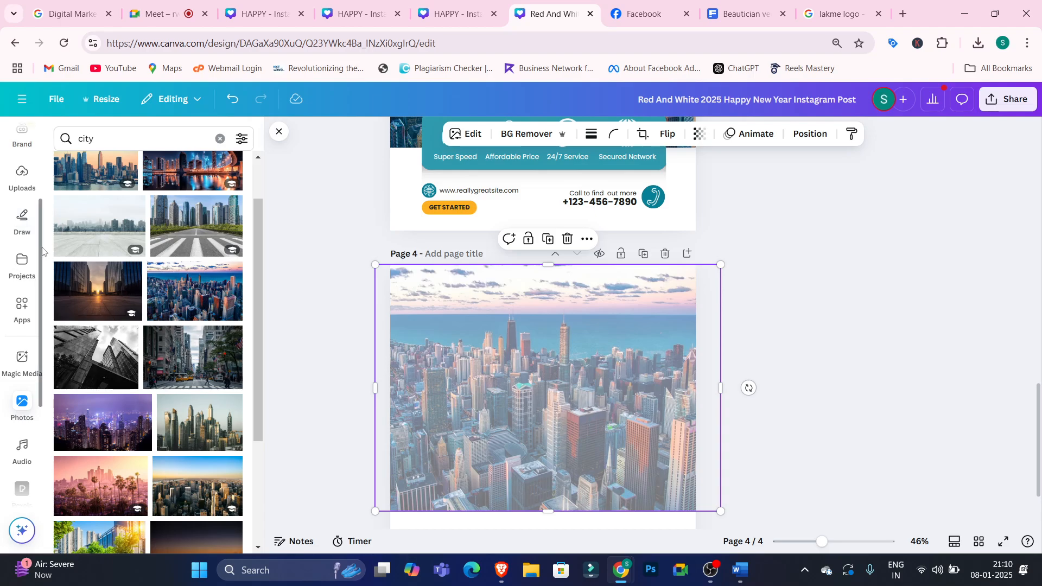
{"action": "left_click_drag", "start_coordinate": [41, 239], "coordinate": [40, 228]}
{"action": "scroll", "coordinate": [25, 179], "scroll_direction": "up", "scroll_amount": 3}
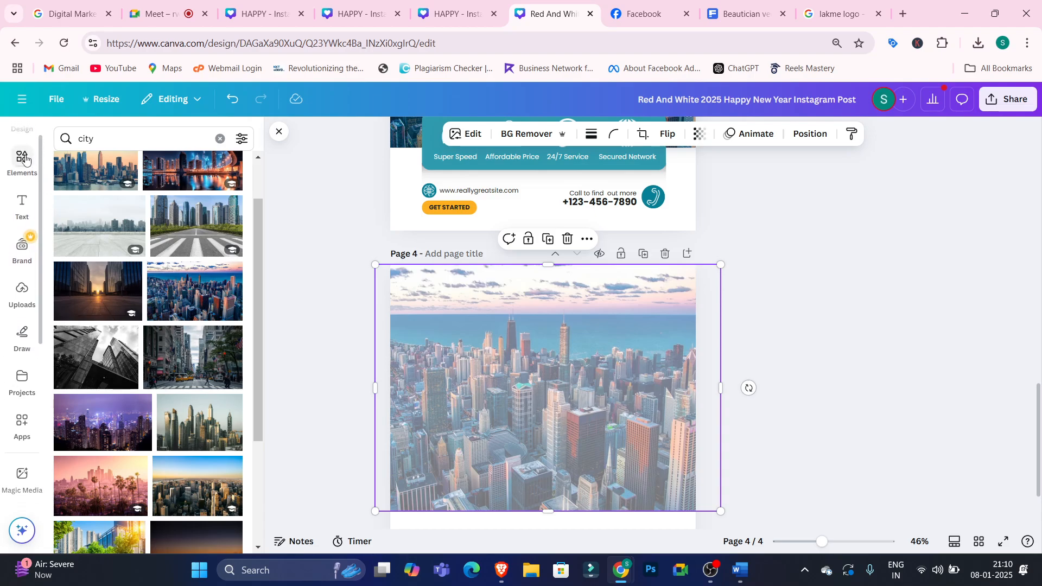
{"action": "left_click", "coordinate": [24, 160]}
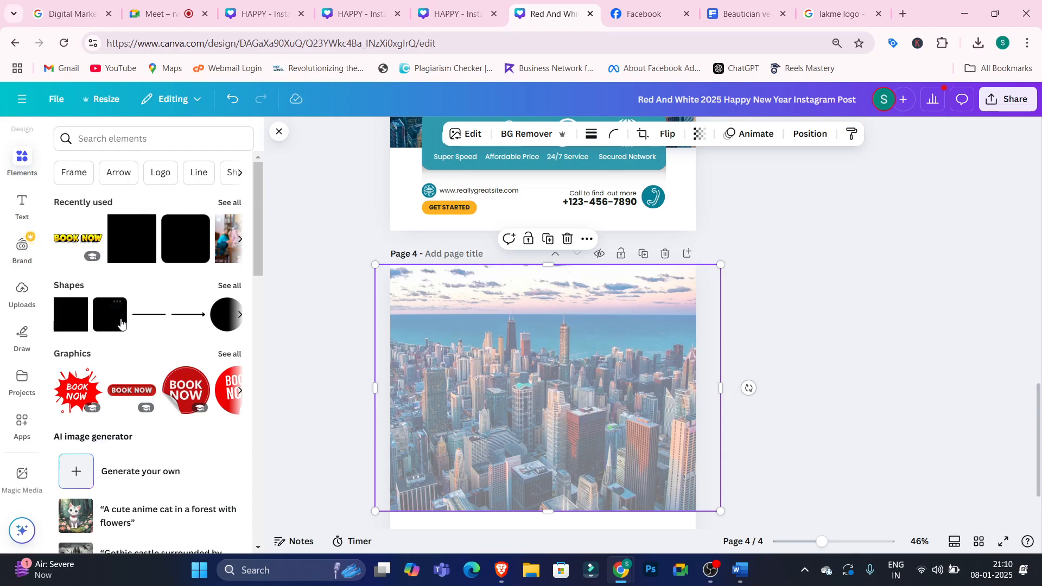
{"action": "left_click", "coordinate": [106, 320]}
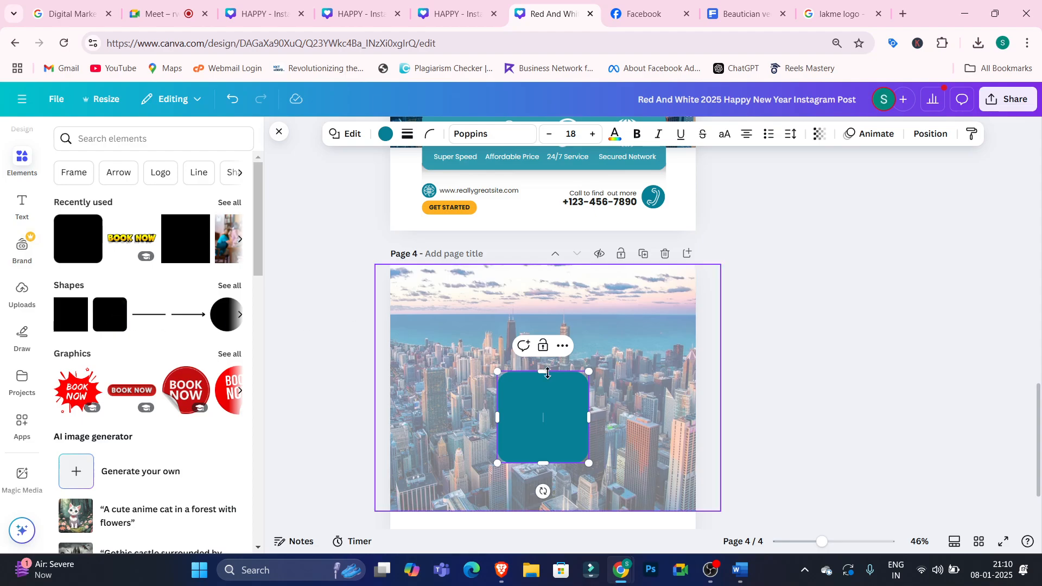
{"action": "left_click_drag", "start_coordinate": [536, 432], "coordinate": [466, 288]}
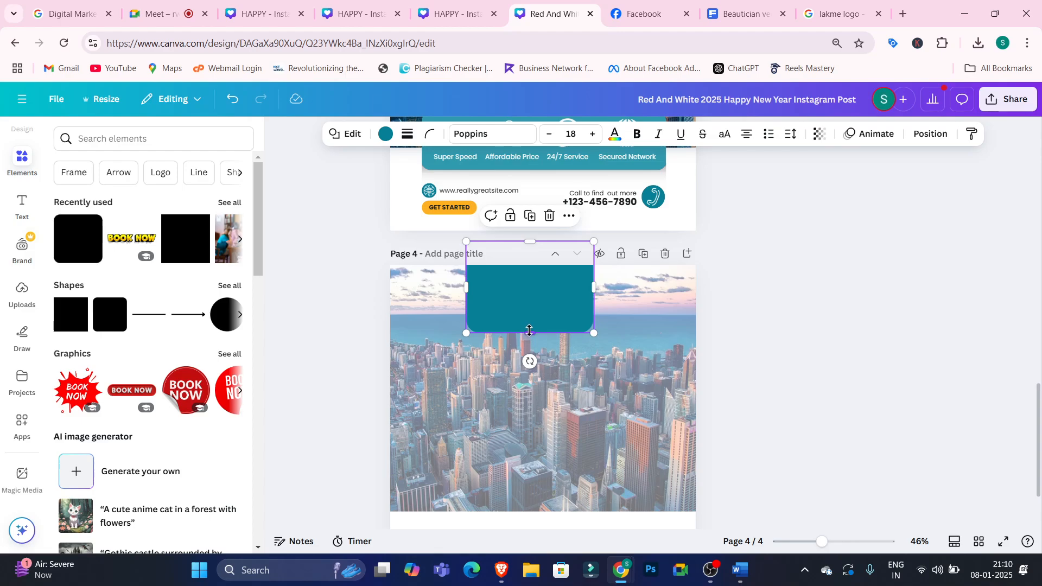
{"action": "left_click_drag", "start_coordinate": [530, 331], "coordinate": [541, 291]}
{"action": "left_click_drag", "start_coordinate": [596, 272], "coordinate": [604, 272]}
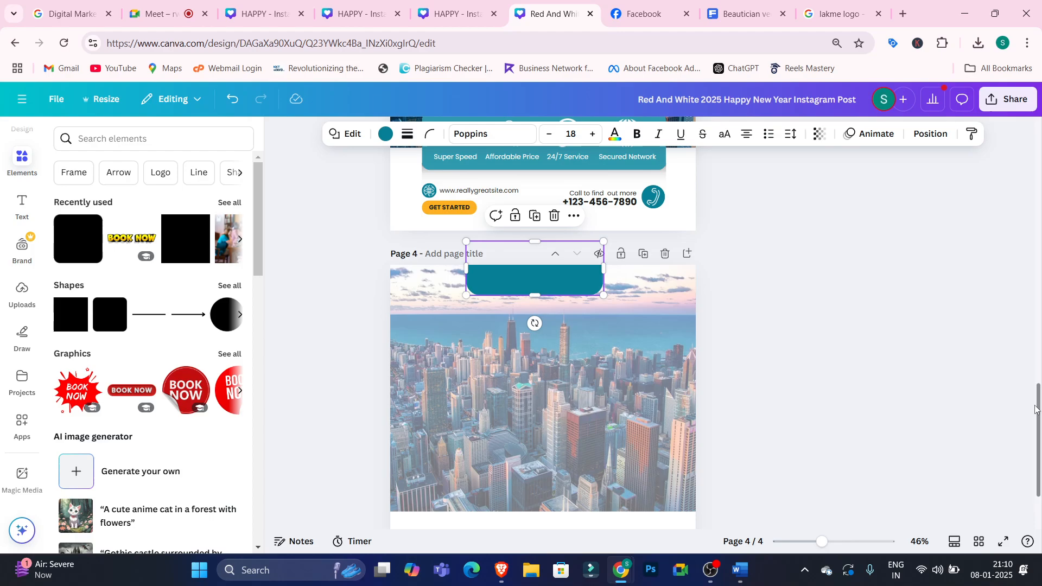
- Resize the rounded tab on page 4 to match the logo tab's width on page 3, and fill it with white
{"action": "left_click_drag", "start_coordinate": [1041, 415], "coordinate": [1040, 350]}
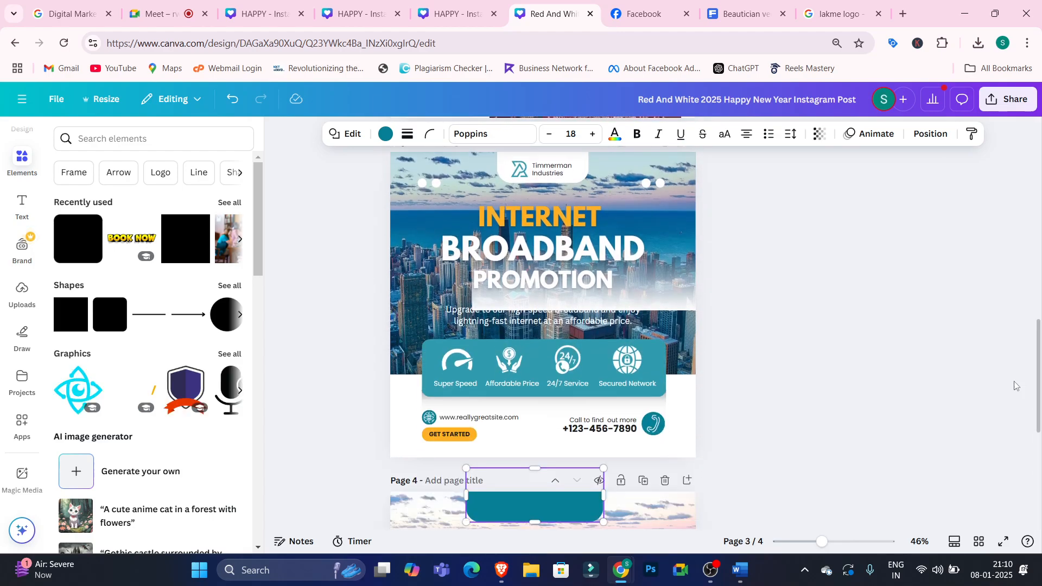
{"action": "left_click_drag", "start_coordinate": [540, 523], "coordinate": [537, 531]}
{"action": "left_click_drag", "start_coordinate": [469, 503], "coordinate": [496, 503]}
{"action": "left_click_drag", "start_coordinate": [602, 498], "coordinate": [590, 497]}
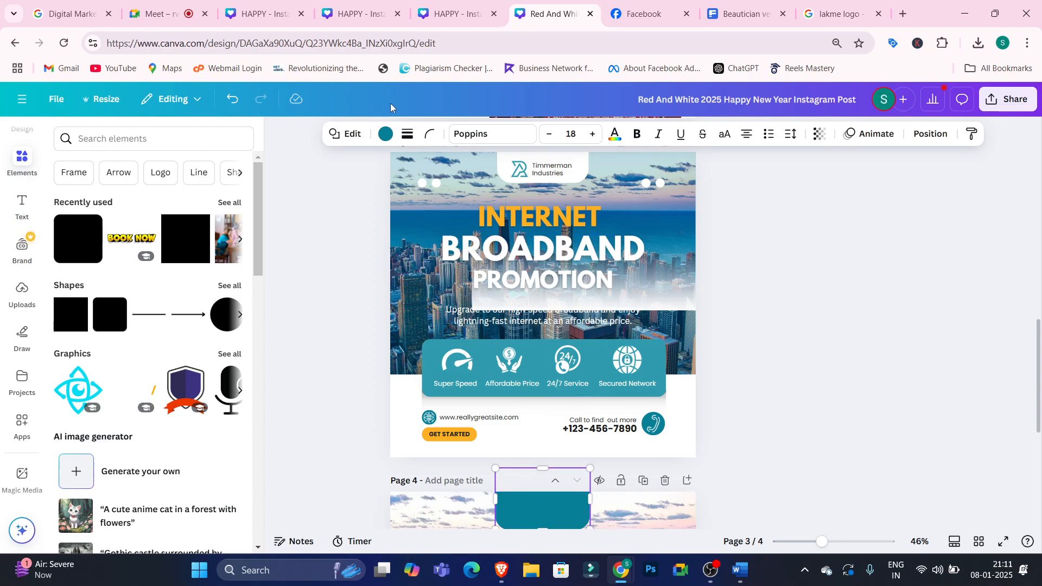
{"action": "left_click", "coordinate": [386, 135]}
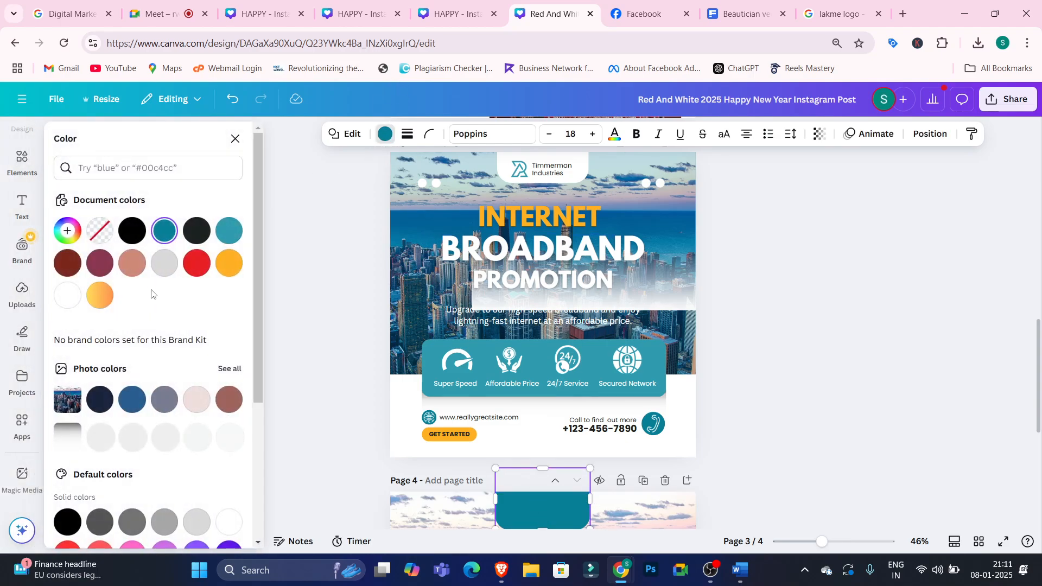
{"action": "left_click", "coordinate": [74, 298]}
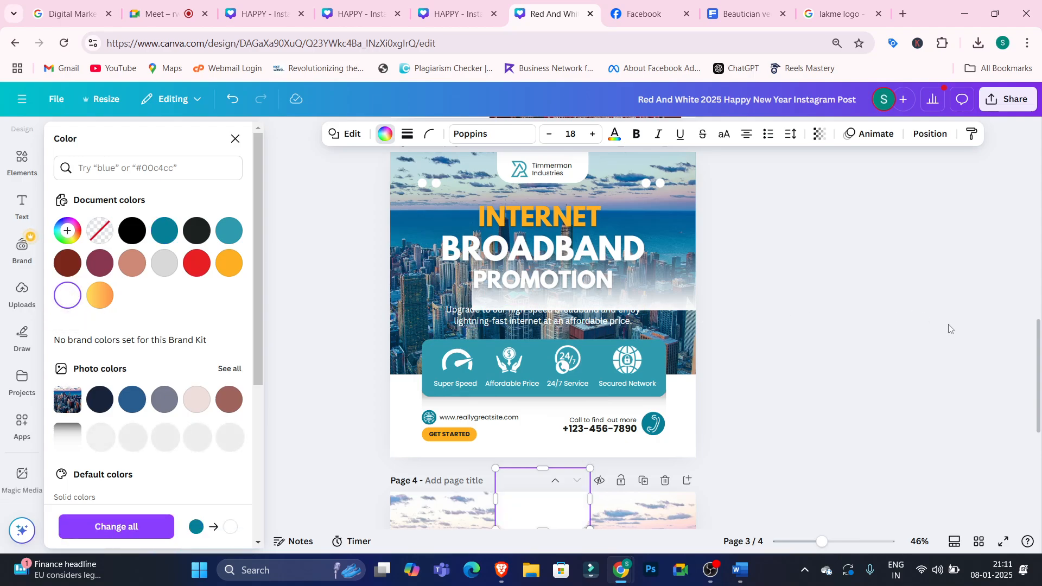
- Set the transparency of the city photo on page 4 to 82 and compare it with the template on page 3
{"action": "scroll", "coordinate": [1040, 383], "scroll_direction": "down", "scroll_amount": 5}
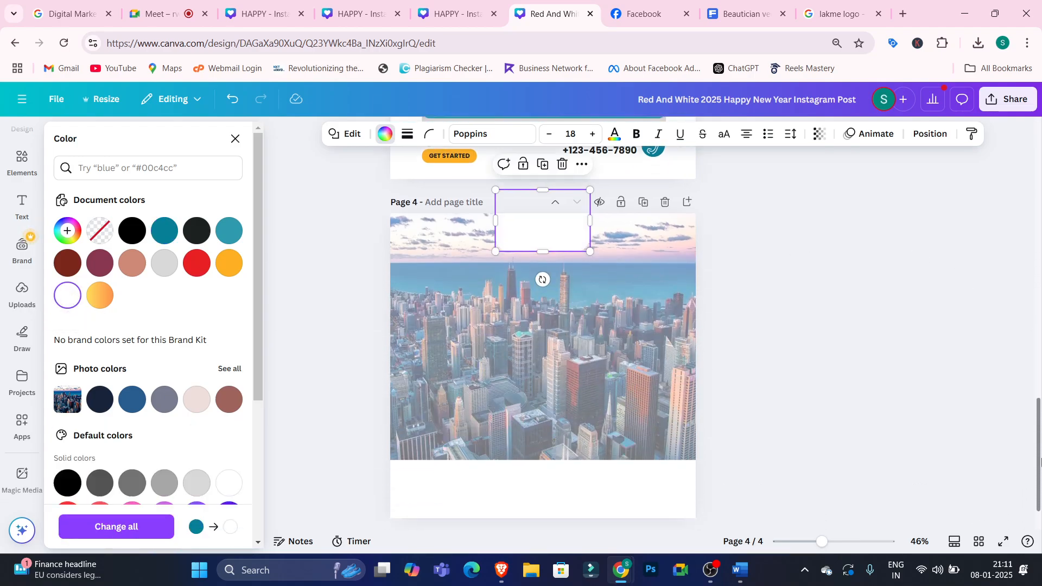
{"action": "left_click", "coordinate": [474, 319]}
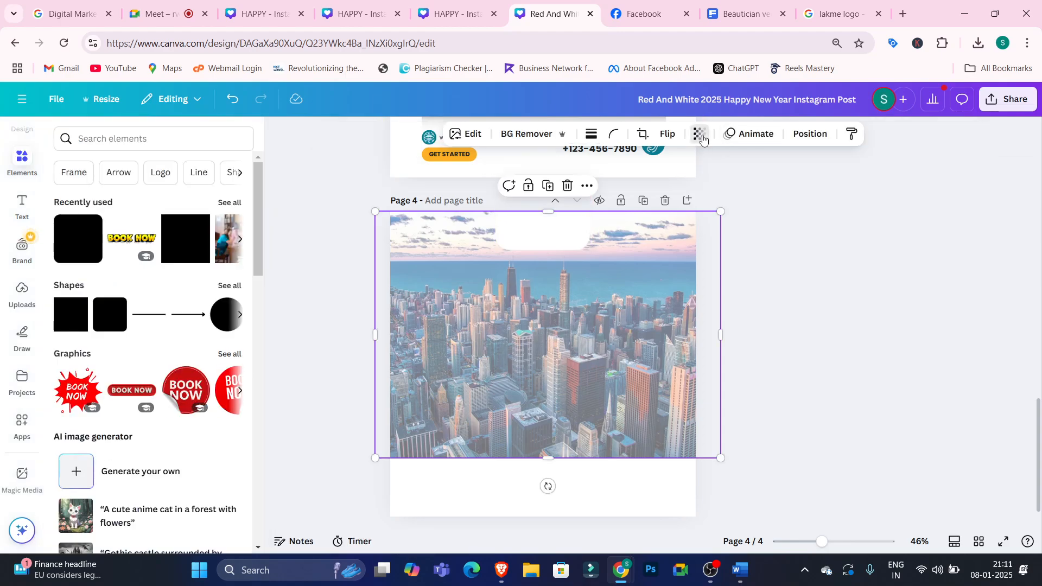
{"action": "left_click", "coordinate": [700, 134]}
{"action": "left_click_drag", "start_coordinate": [685, 184], "coordinate": [713, 187]}
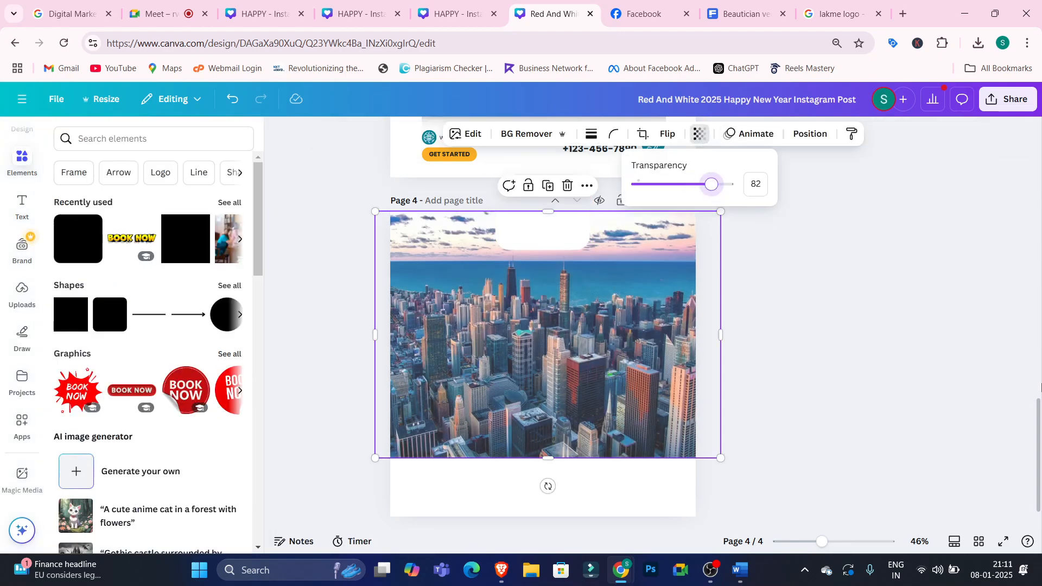
{"action": "scroll", "coordinate": [1040, 415], "scroll_direction": "up", "scroll_amount": 5}
{"action": "scroll", "coordinate": [1040, 434], "scroll_direction": "down", "scroll_amount": 6}
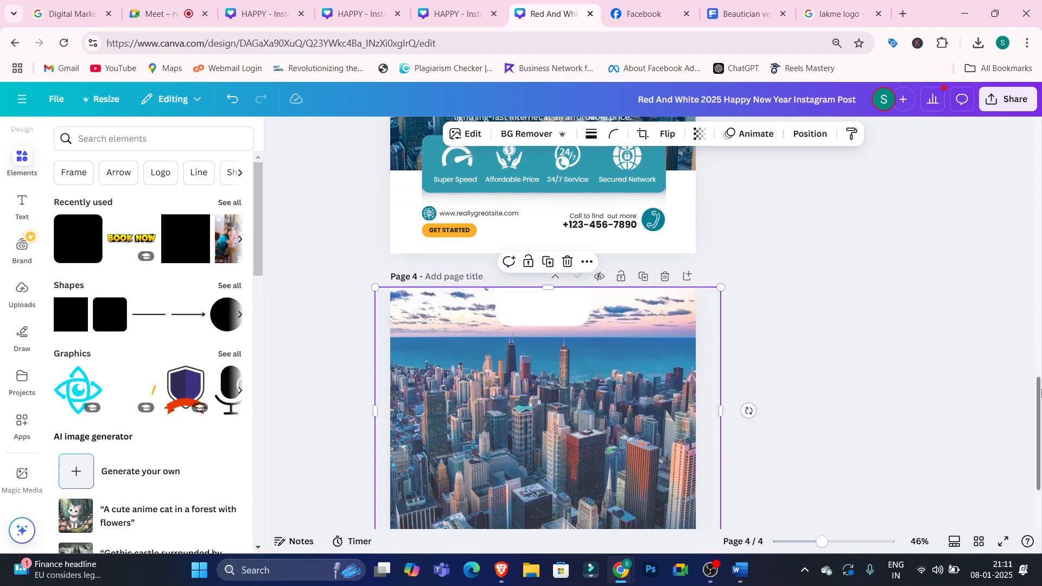
{"action": "scroll", "coordinate": [1040, 454], "scroll_direction": "up", "scroll_amount": 5}
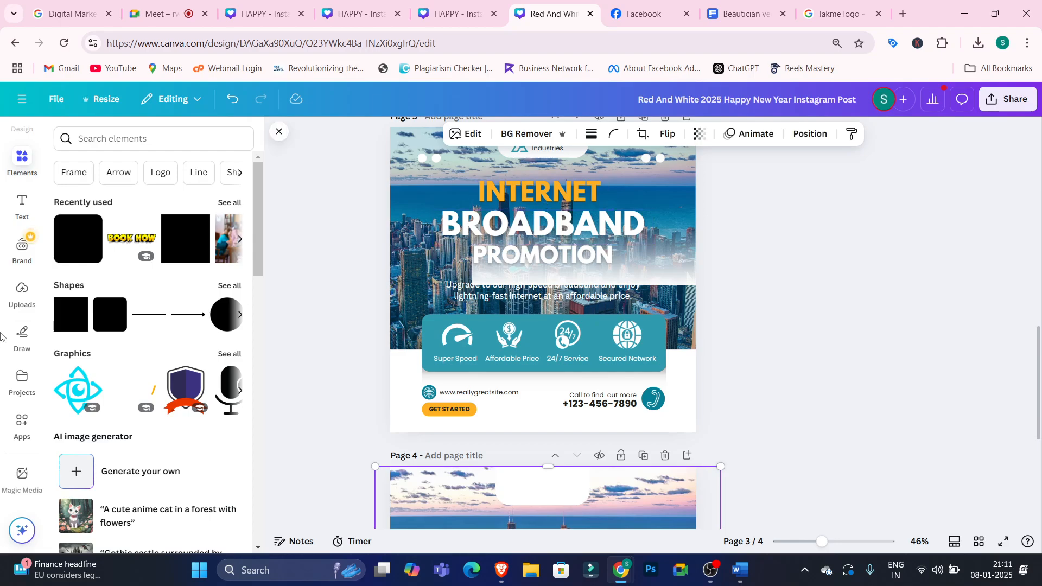
{"action": "left_click", "coordinate": [12, 211]}
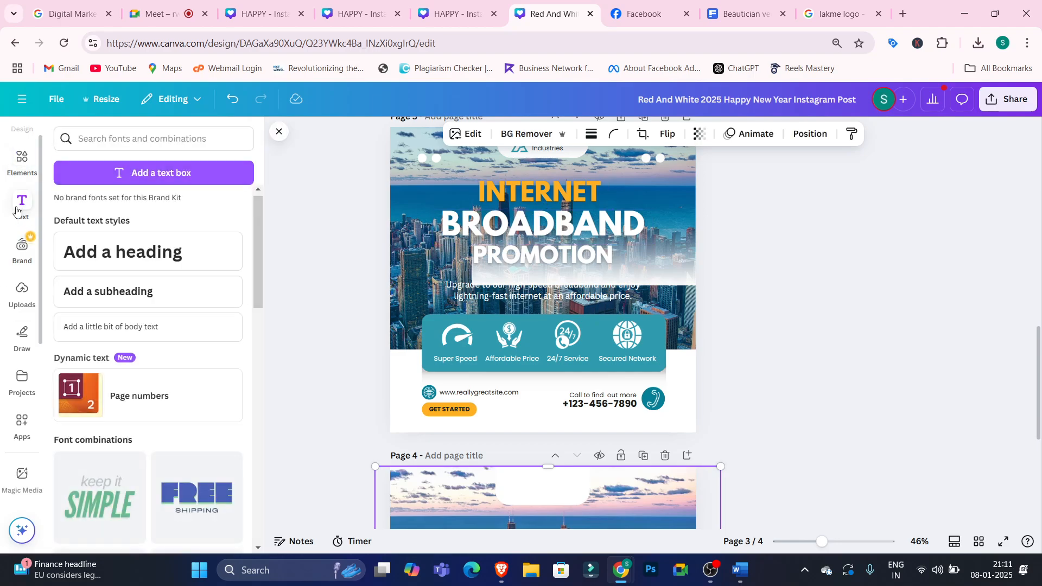
{"action": "left_click", "coordinate": [157, 254]}
{"action": "left_click", "coordinate": [815, 305]}
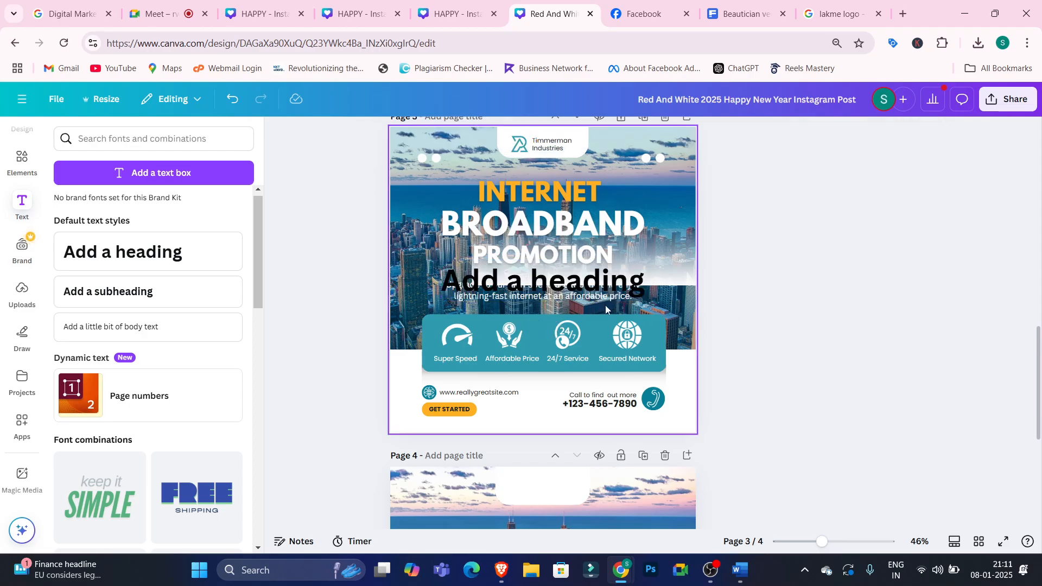
{"action": "left_click", "coordinate": [596, 293]}
{"action": "key", "text": "Delete"}
- Add two headings to page 4, one directly above the other, over the middle of the city photo
{"action": "scroll", "coordinate": [495, 338], "scroll_direction": "down", "scroll_amount": 4}
{"action": "left_click", "coordinate": [495, 338]}
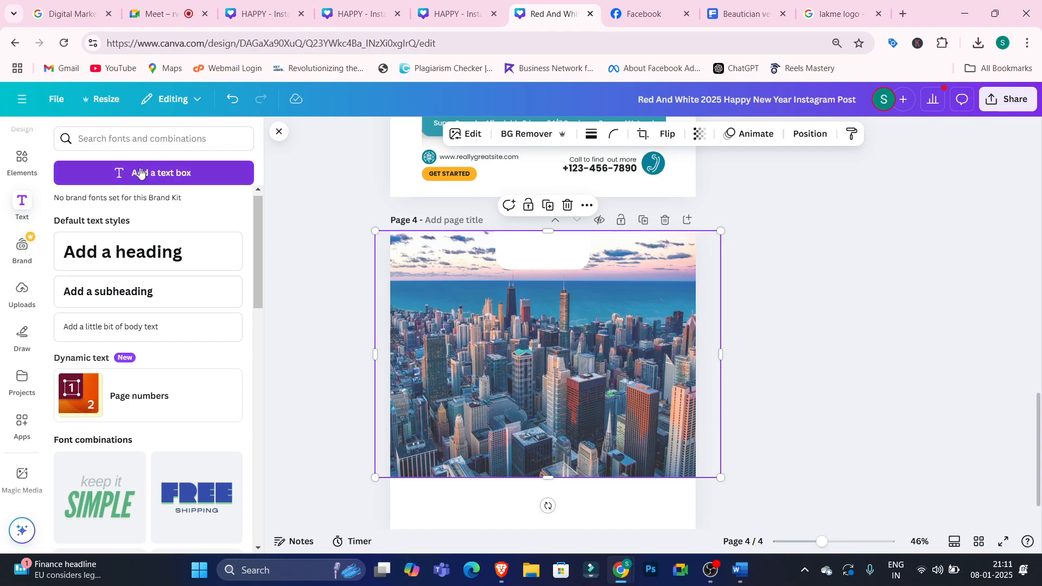
{"action": "left_click", "coordinate": [139, 253]}
{"action": "left_click", "coordinate": [842, 320]}
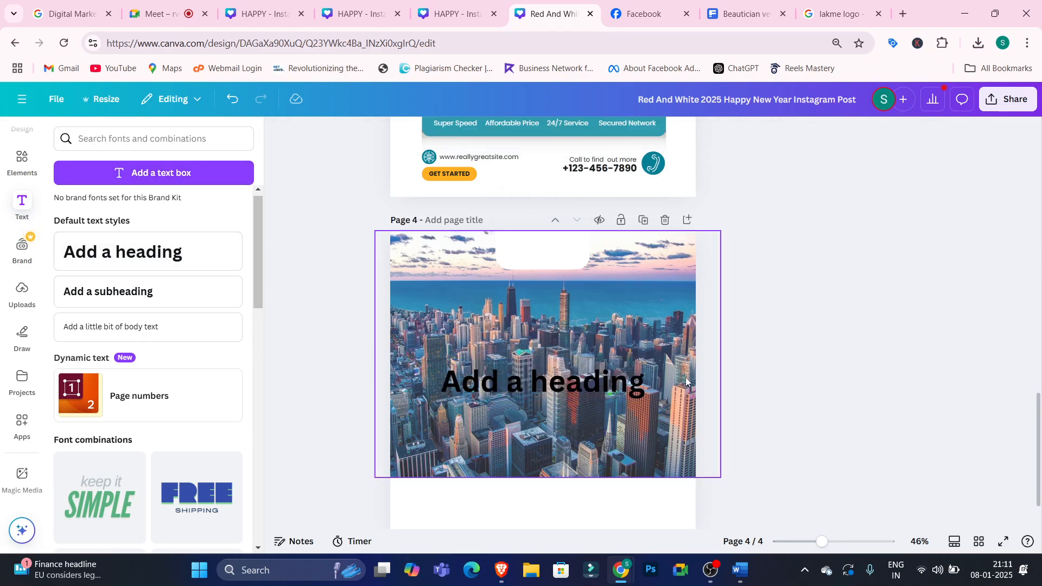
{"action": "left_click_drag", "start_coordinate": [607, 383], "coordinate": [605, 340]}
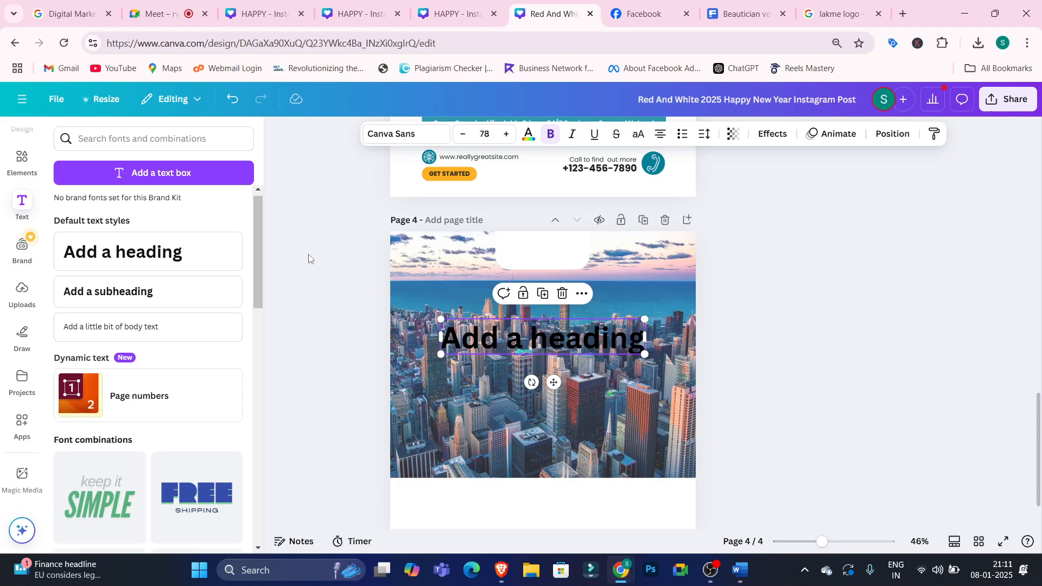
{"action": "left_click", "coordinate": [110, 254]}
{"action": "left_click", "coordinate": [768, 370]}
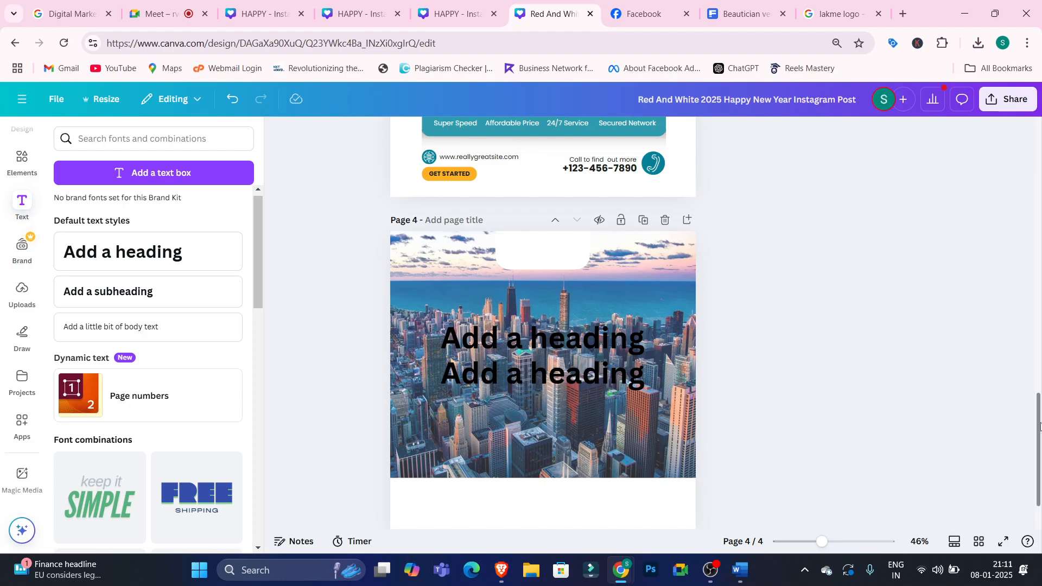
- Replace the upper heading on page 4 with the text "INTERNET" in capitals
{"action": "mouse_move", "coordinate": [1039, 426]}
{"action": "left_mouse_down"}
{"action": "mouse_move", "coordinate": [1039, 342]}
{"action": "mouse_move", "coordinate": [1033, 419]}
{"action": "left_mouse_up"}
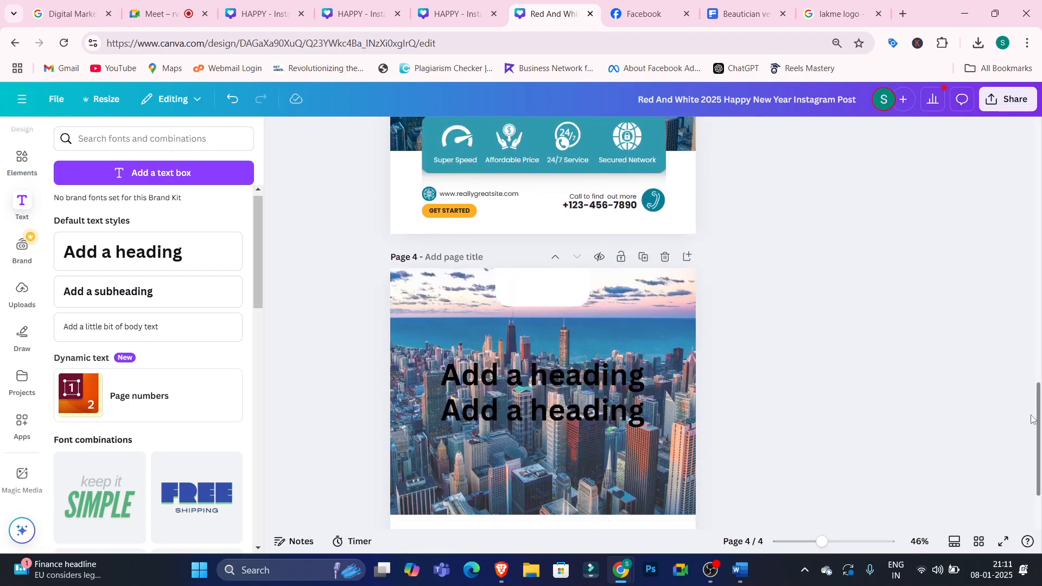
{"action": "left_click", "coordinate": [612, 386]}
{"action": "left_click", "coordinate": [611, 386]}
{"action": "type", "text": "Inter"}
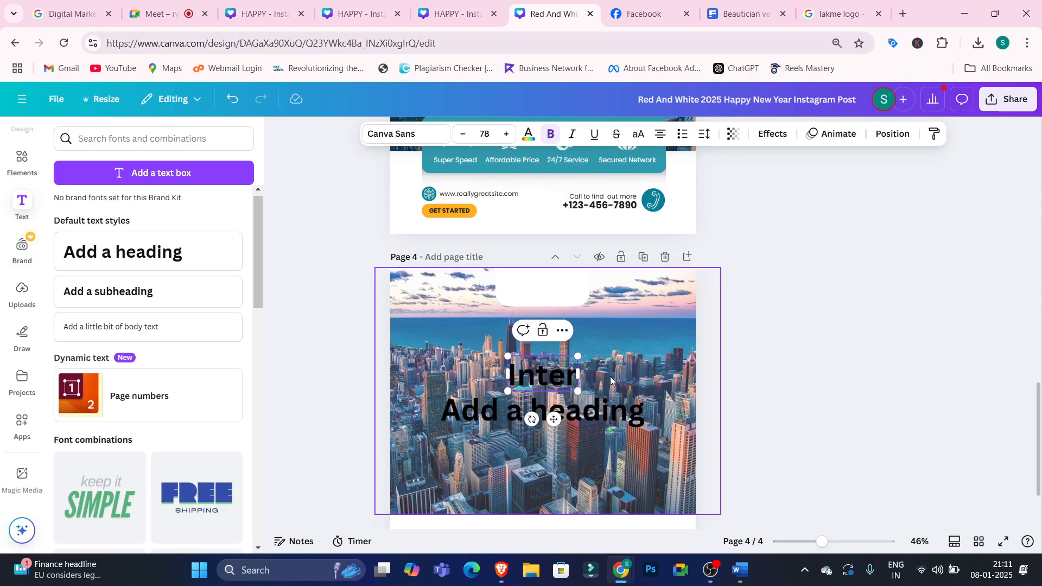
{"action": "type", "text": "net"}
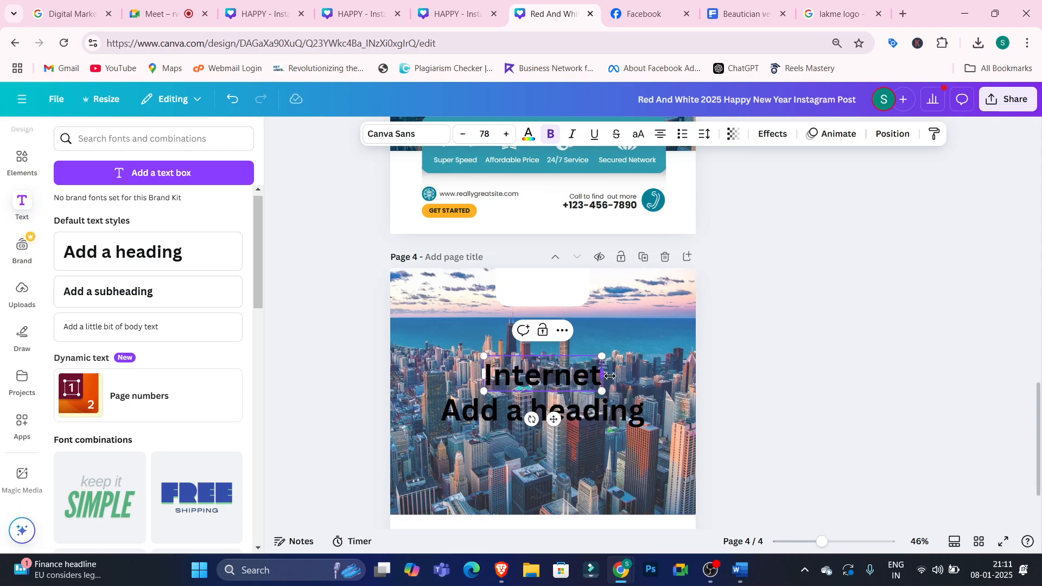
{"action": "key", "text": "BackSpace"}
{"action": "key", "text": "BackSpace"}
{"action": "key", "text": "BackSpace"}
{"action": "key", "text": "BackSpace"}
{"action": "key", "text": "BackSpace"}
{"action": "key", "text": "BackSpace"}
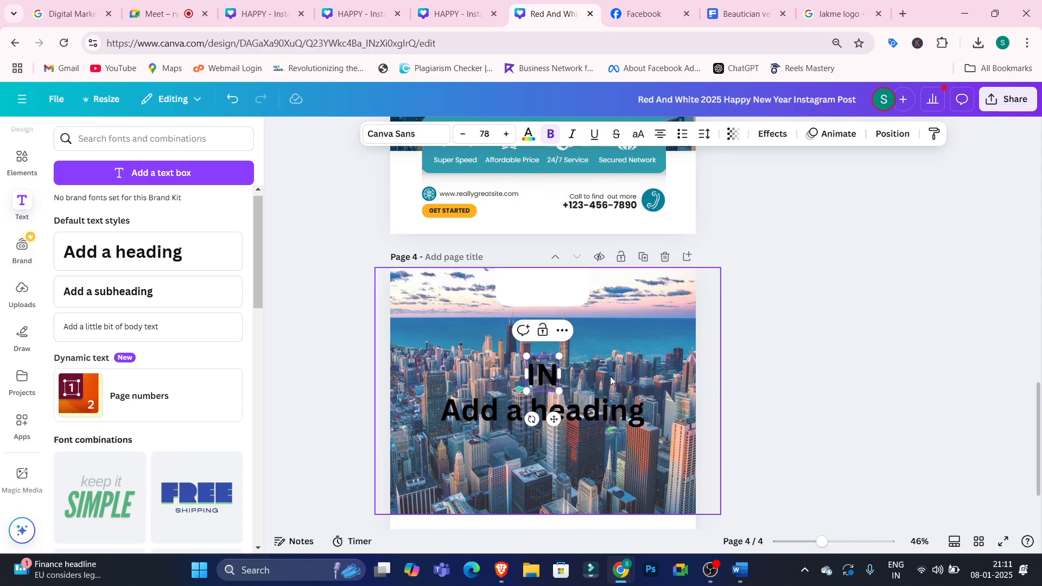
{"action": "type", "text": "TERNET"}
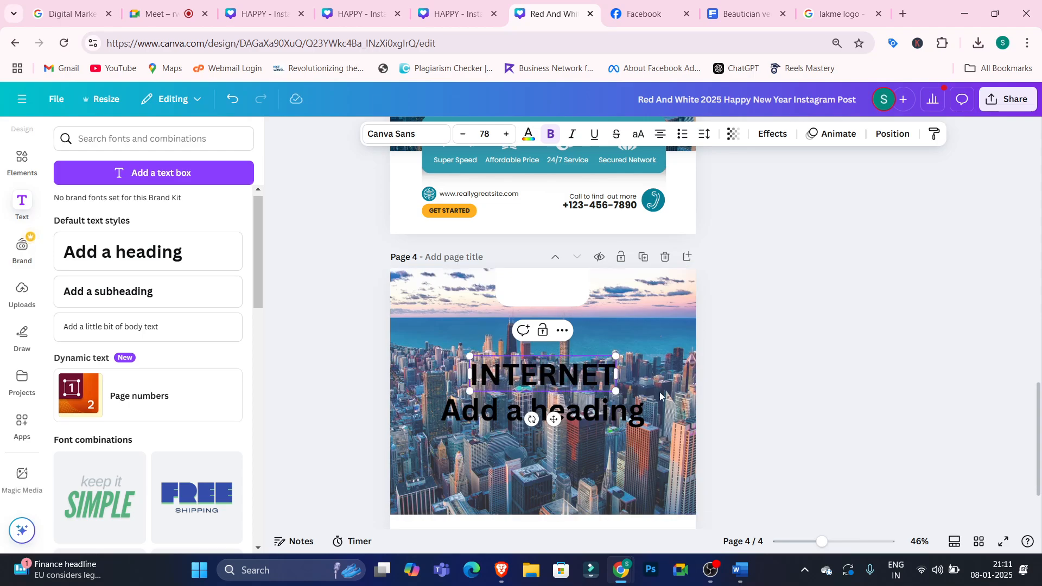
- Check the wording of the template on page 3 and replace the lower heading on page 4 with "BROADBAND PROMOTION"
{"action": "scroll", "coordinate": [764, 389], "scroll_direction": "up", "scroll_amount": 8}
{"action": "scroll", "coordinate": [771, 361], "scroll_direction": "down", "scroll_amount": 5}
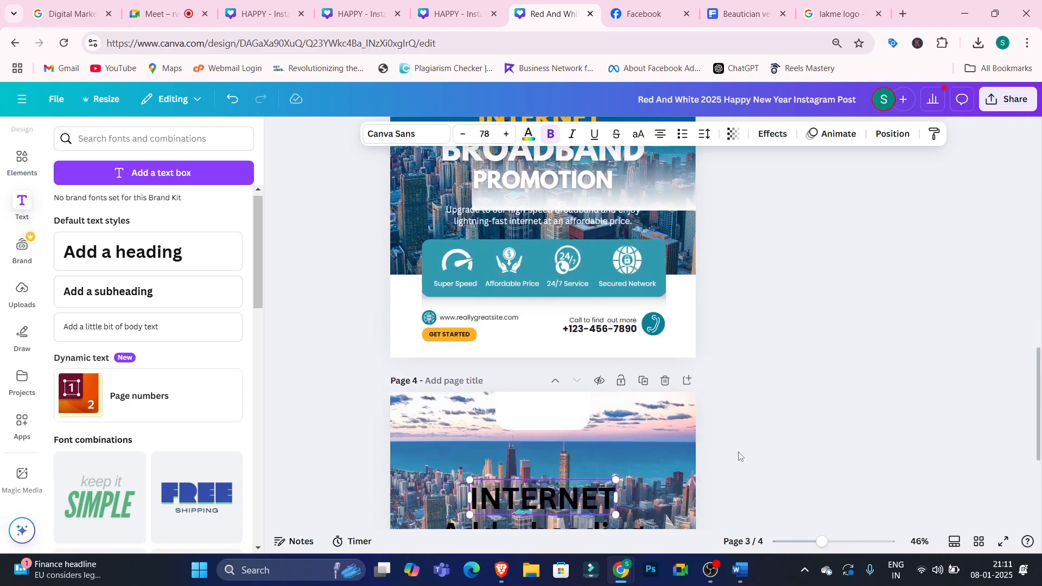
{"action": "scroll", "coordinate": [738, 452], "scroll_direction": "down", "scroll_amount": 2}
{"action": "double_click", "coordinate": [606, 452]}
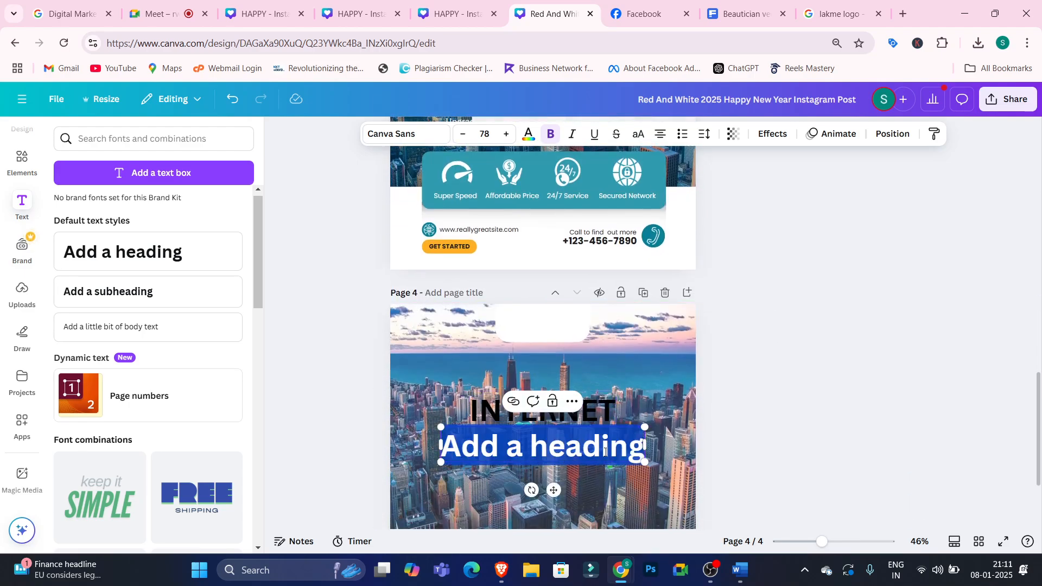
{"action": "type", "text": "BROAD"}
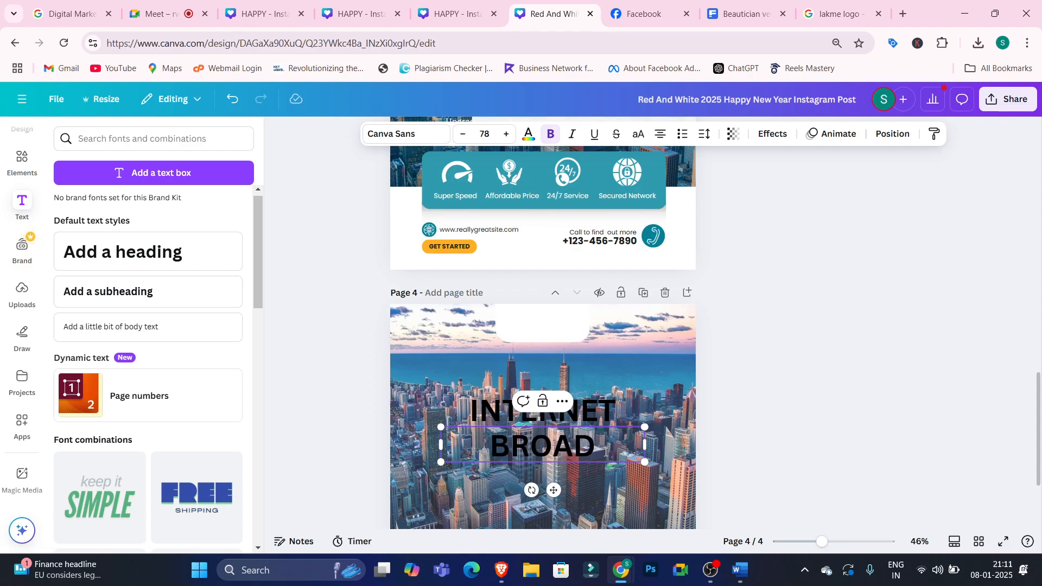
{"action": "type", "text": "BAND"}
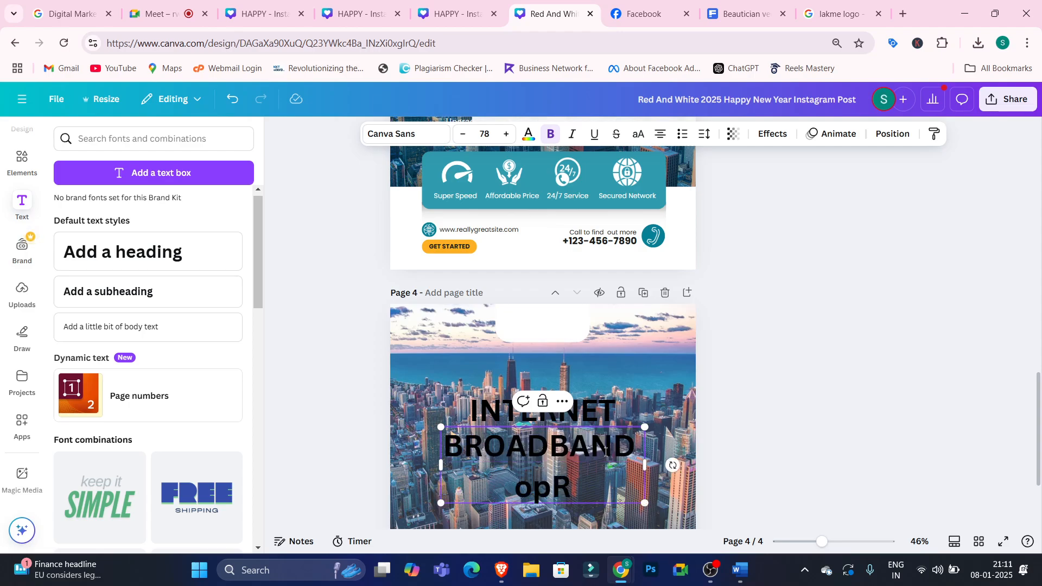
{"action": "type", "text": " PROMOTIONS"}
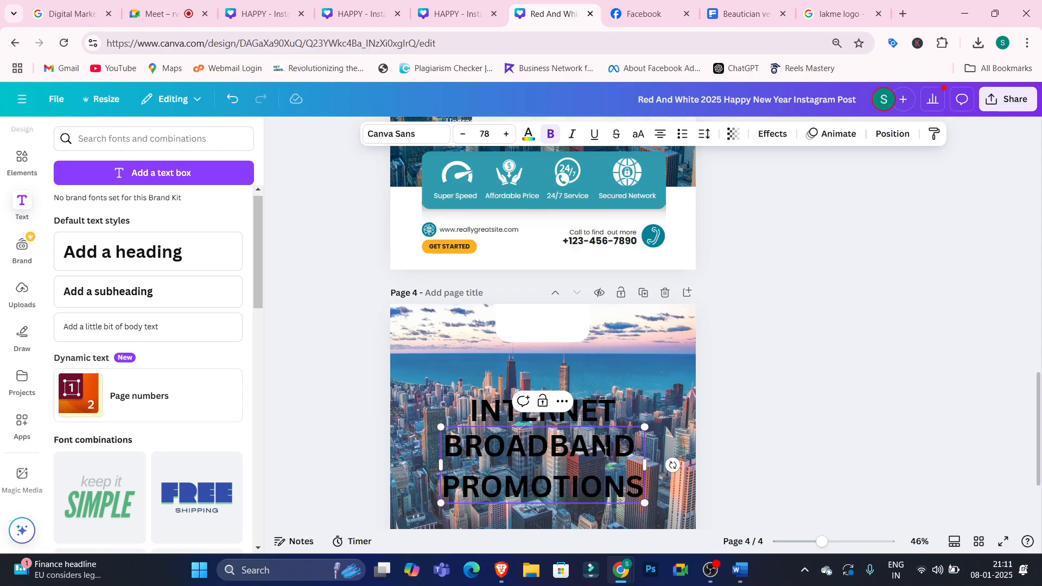
{"action": "key", "text": "BackSpace"}
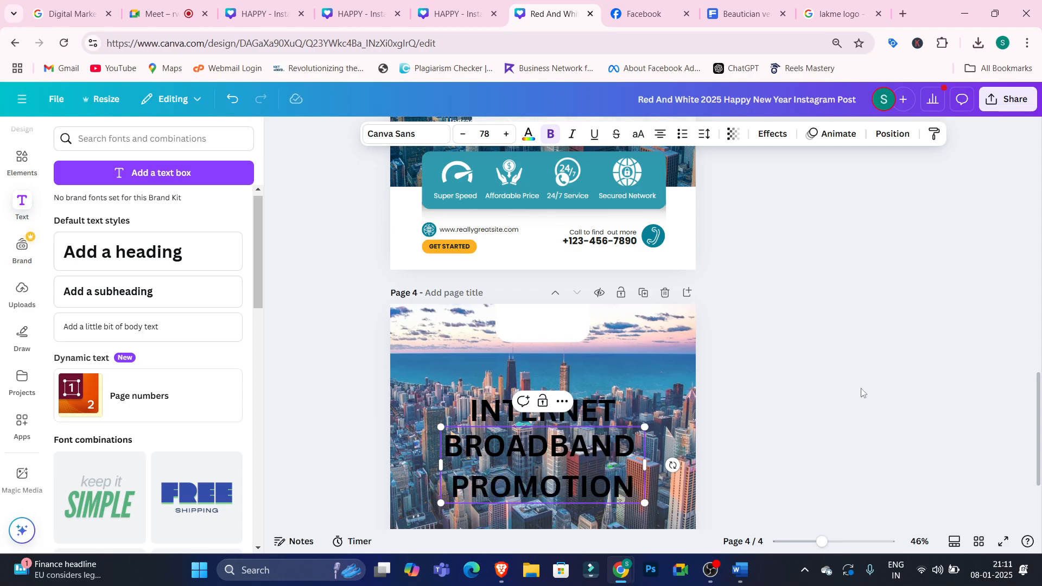
- Colour the "INTERNET" heading orange-yellow and the "BROADBAND PROMOTION" heading white, using the document colours
{"action": "left_click", "coordinate": [821, 424]}
{"action": "left_click", "coordinate": [559, 414]}
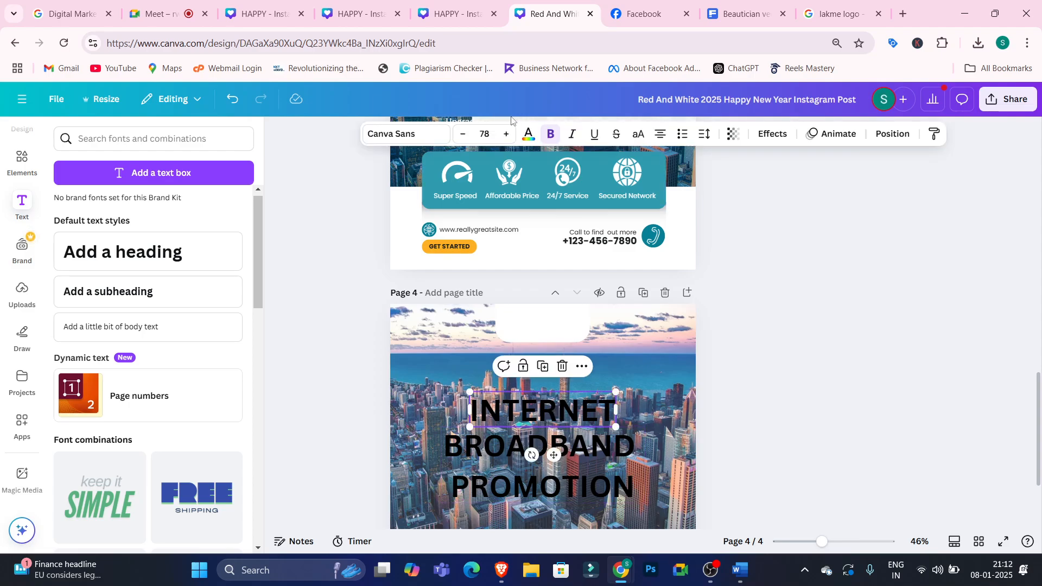
{"action": "left_click", "coordinate": [530, 135]}
{"action": "left_click", "coordinate": [197, 263]}
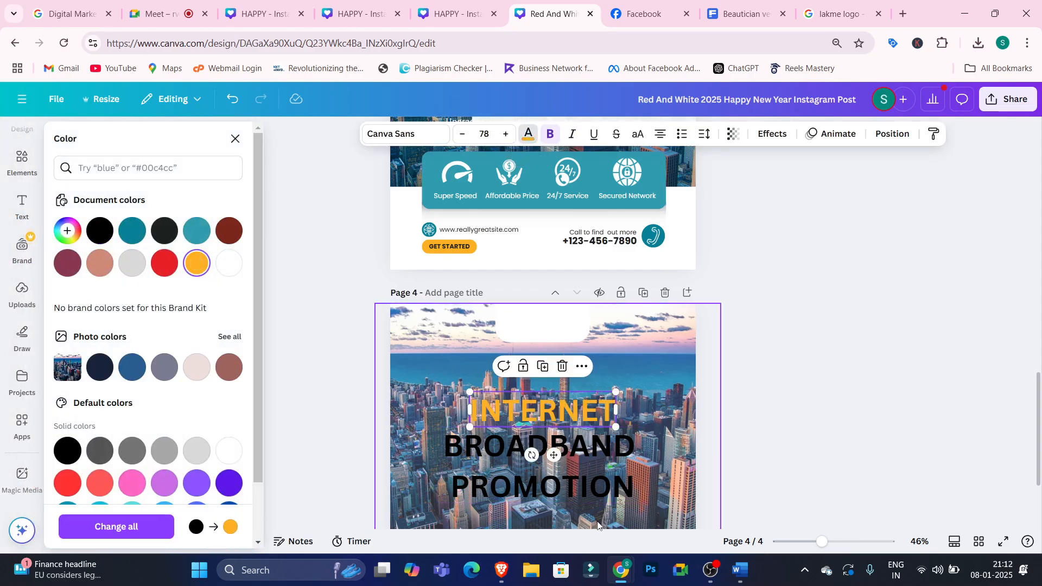
{"action": "left_click", "coordinate": [574, 472]}
{"action": "left_click", "coordinate": [229, 263]}
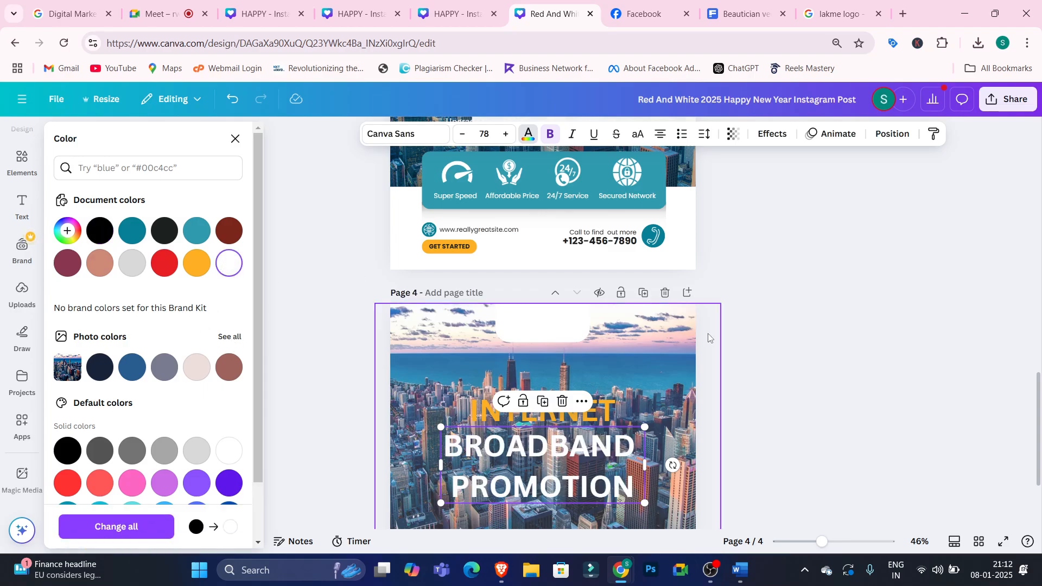
{"action": "key", "text": "Escape"}
- Widen the "BROADBAND PROMOTION" text box slightly on both sides and deselect it
{"action": "scroll", "coordinate": [787, 320], "scroll_direction": "down", "scroll_amount": 2}
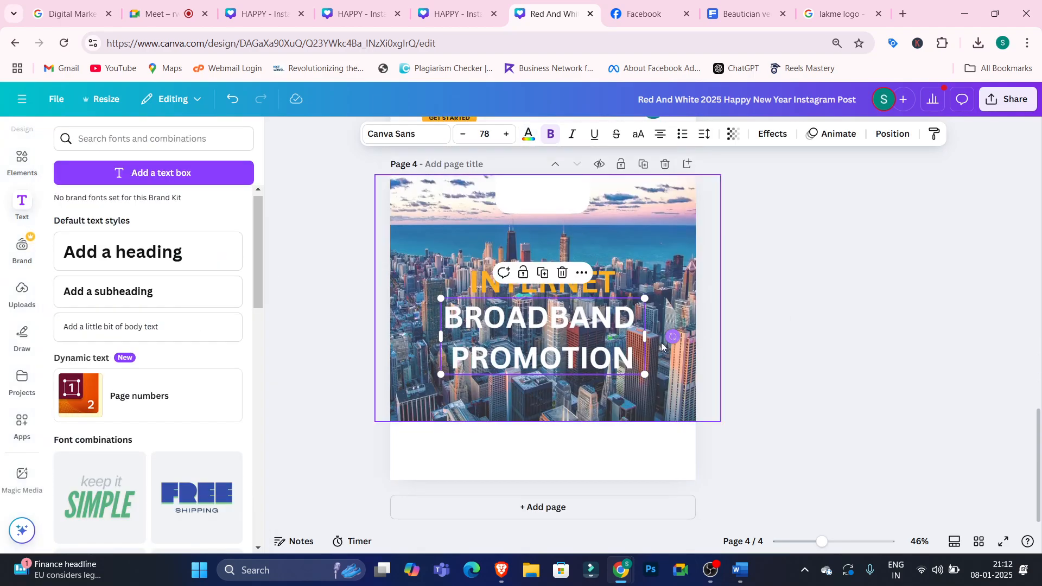
{"action": "left_click_drag", "start_coordinate": [645, 337], "coordinate": [661, 337]}
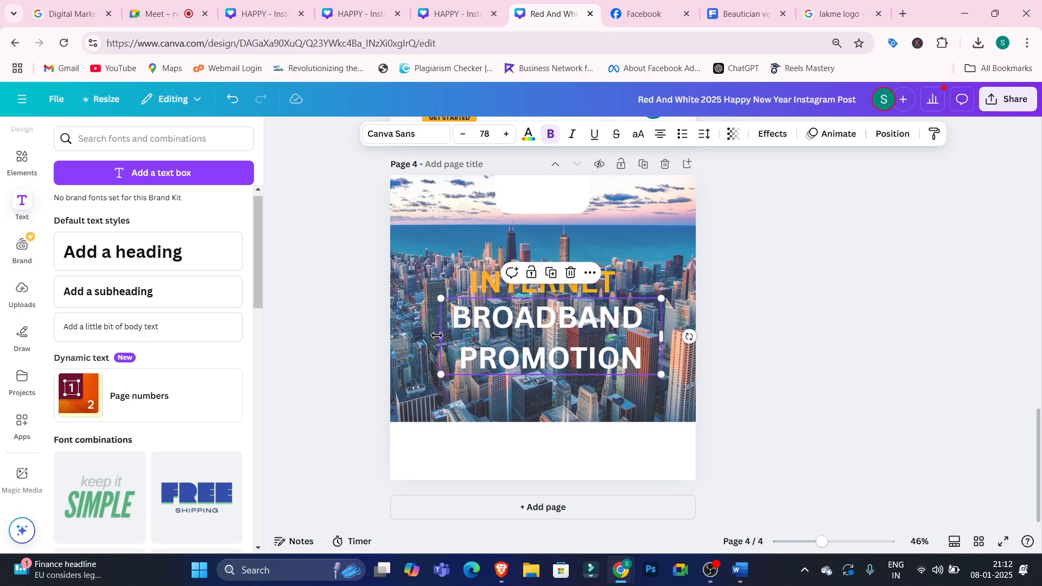
{"action": "left_click_drag", "start_coordinate": [437, 336], "coordinate": [432, 337]}
{"action": "left_click", "coordinate": [810, 266]}
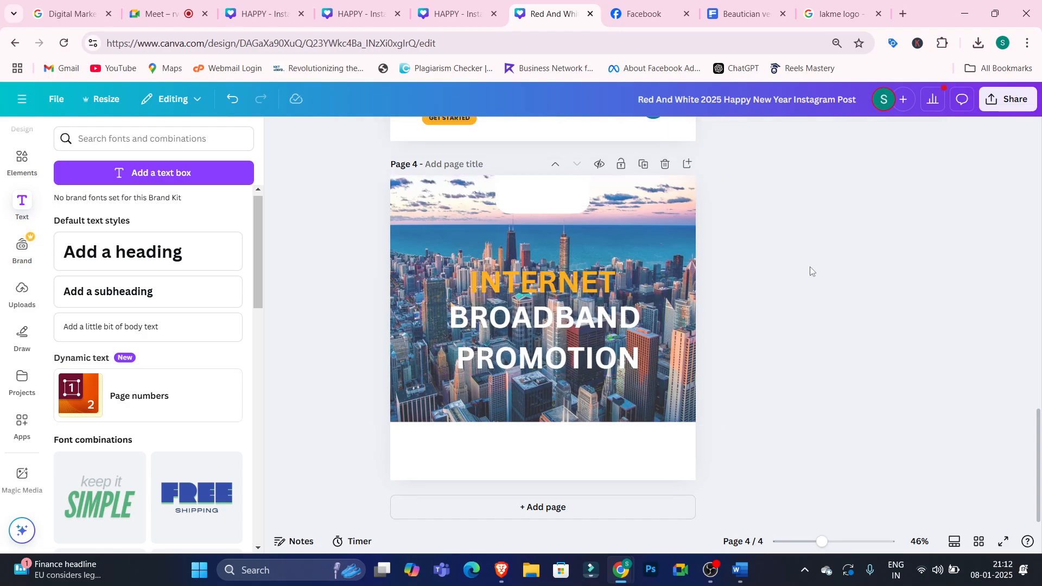
- Move the white fade overlay on page 3 down and to the left, over the template's description text
{"action": "scroll", "coordinate": [810, 266], "scroll_direction": "up", "scroll_amount": 5}
{"action": "scroll", "coordinate": [787, 279], "scroll_direction": "down", "scroll_amount": 1}
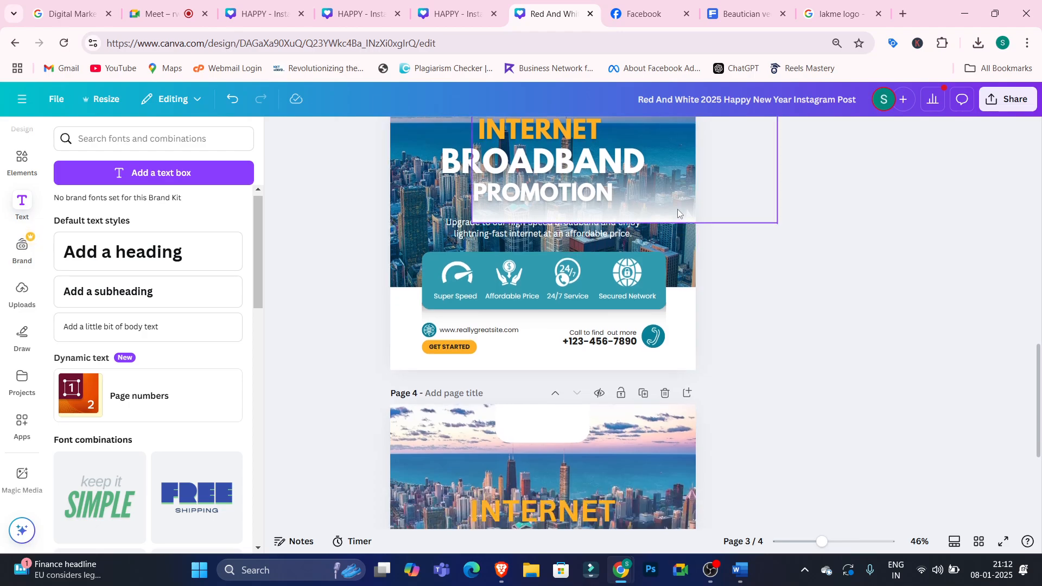
{"action": "left_click_drag", "start_coordinate": [678, 212], "coordinate": [613, 241]}
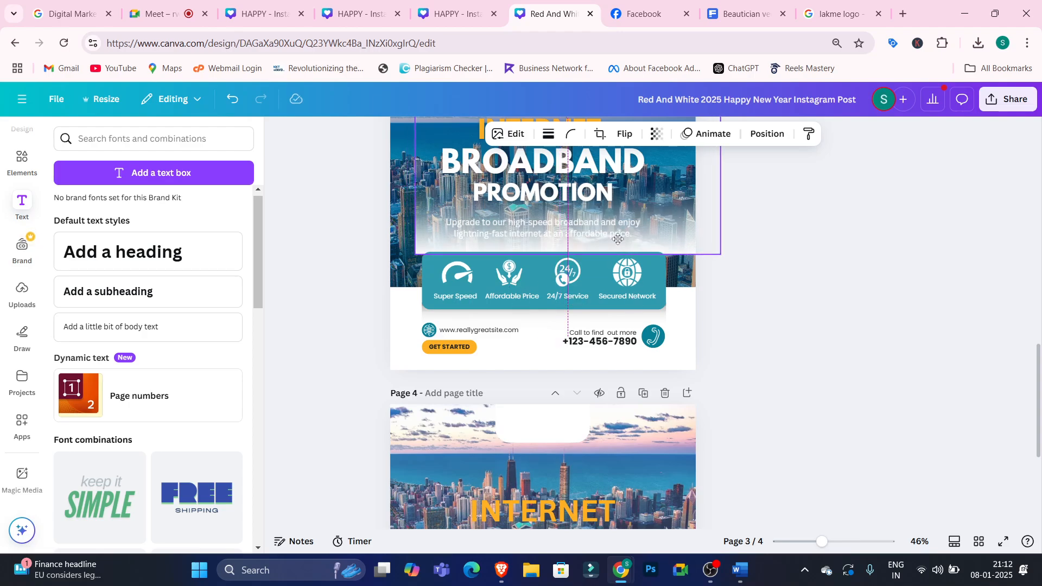
- Search the elements library for "effects" and look through the photo results for a white fade
{"action": "left_click", "coordinate": [30, 161]}
{"action": "left_click", "coordinate": [127, 140]}
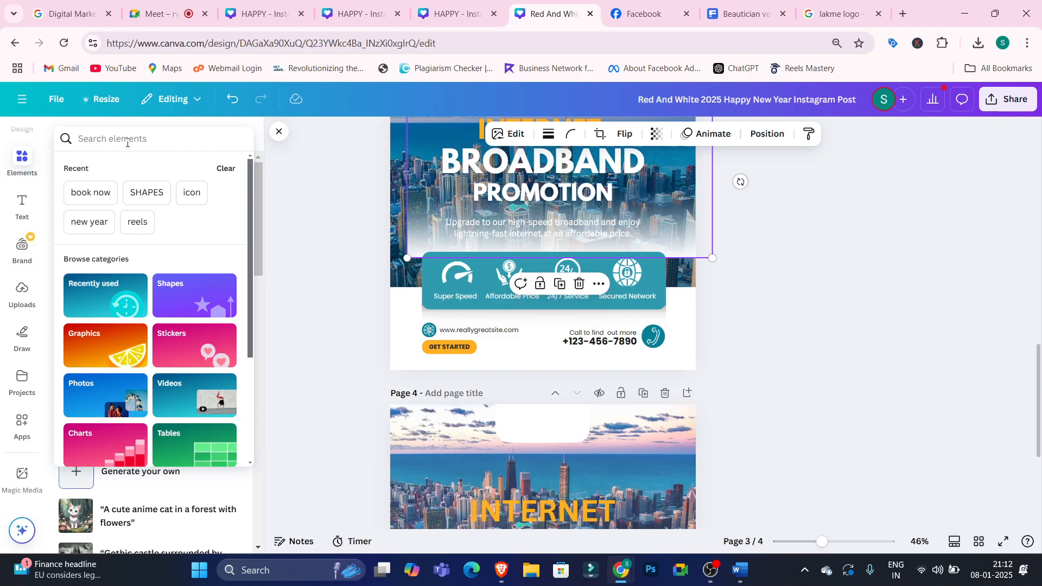
{"action": "type", "text": "EFFE"}
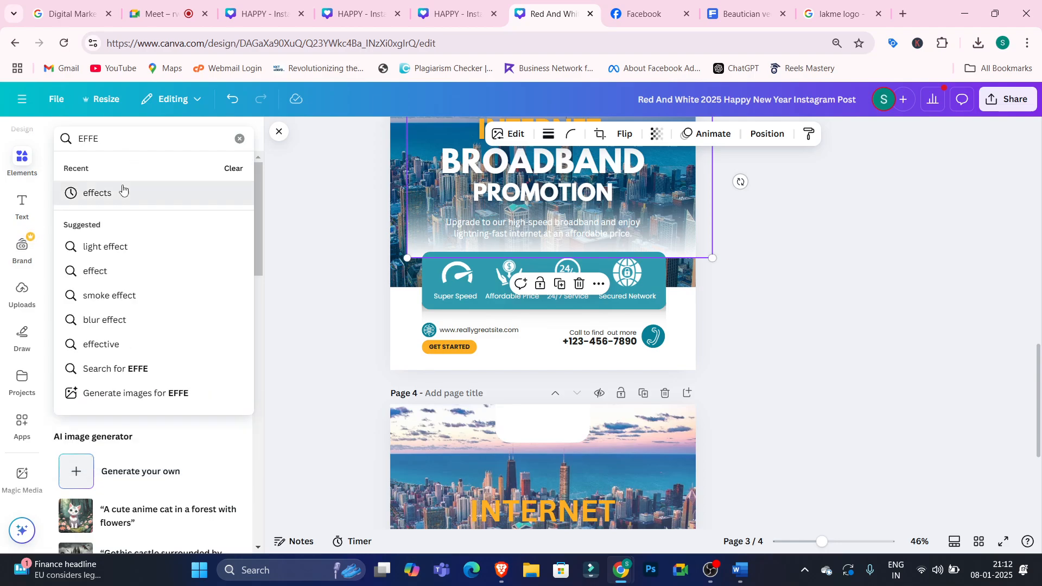
{"action": "left_click", "coordinate": [122, 190]}
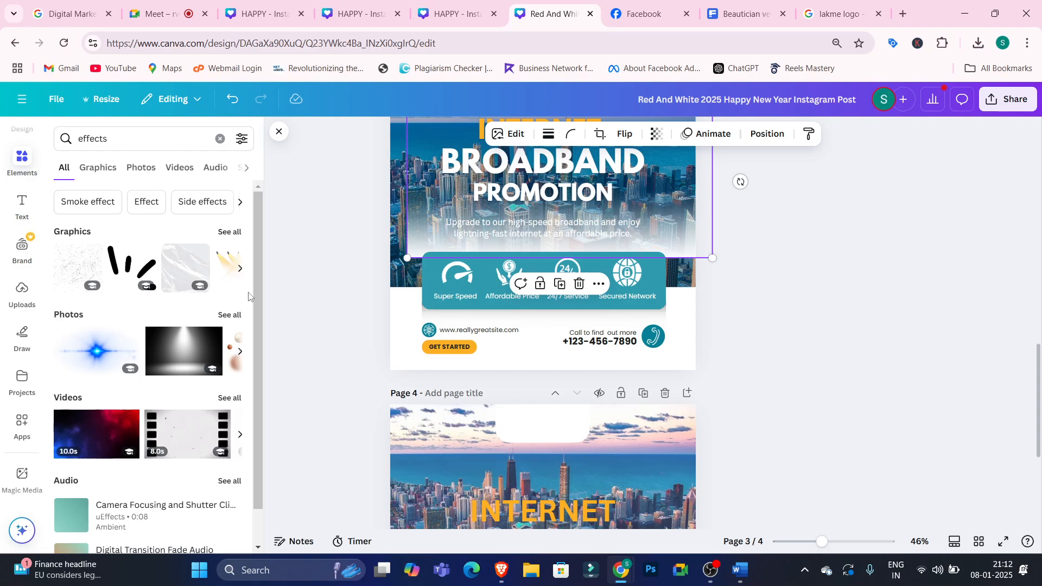
{"action": "scroll", "coordinate": [259, 269], "scroll_direction": "down", "scroll_amount": 1}
{"action": "left_click", "coordinate": [239, 315]}
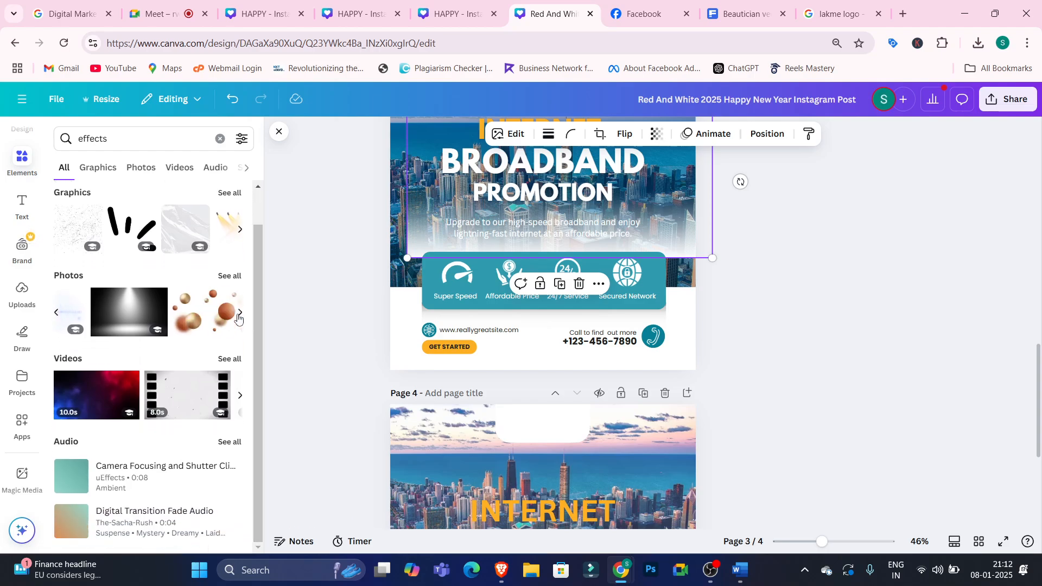
{"action": "left_click", "coordinate": [239, 313]}
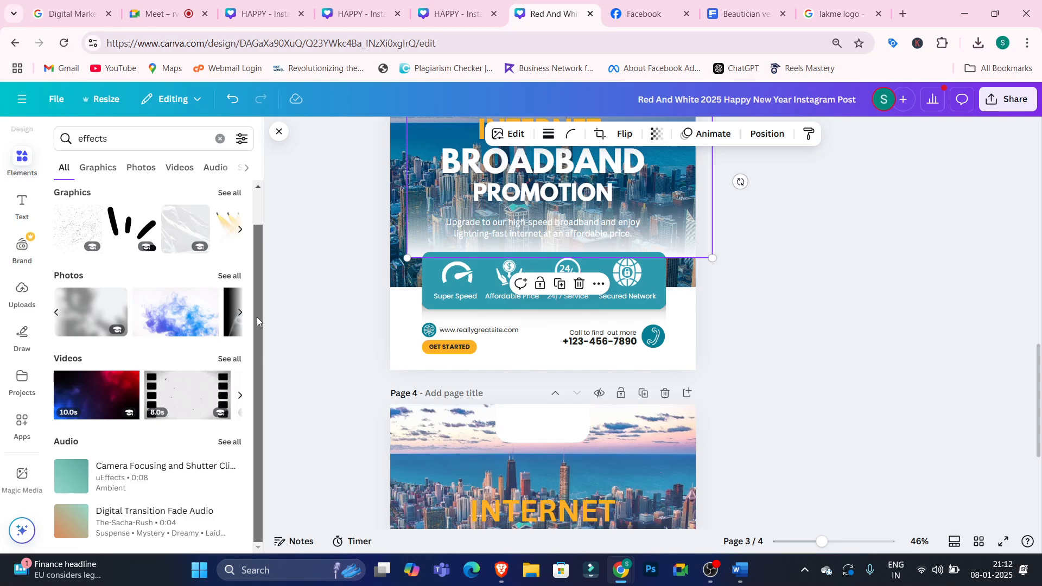
{"action": "scroll", "coordinate": [179, 272], "scroll_direction": "up", "scroll_amount": 1}
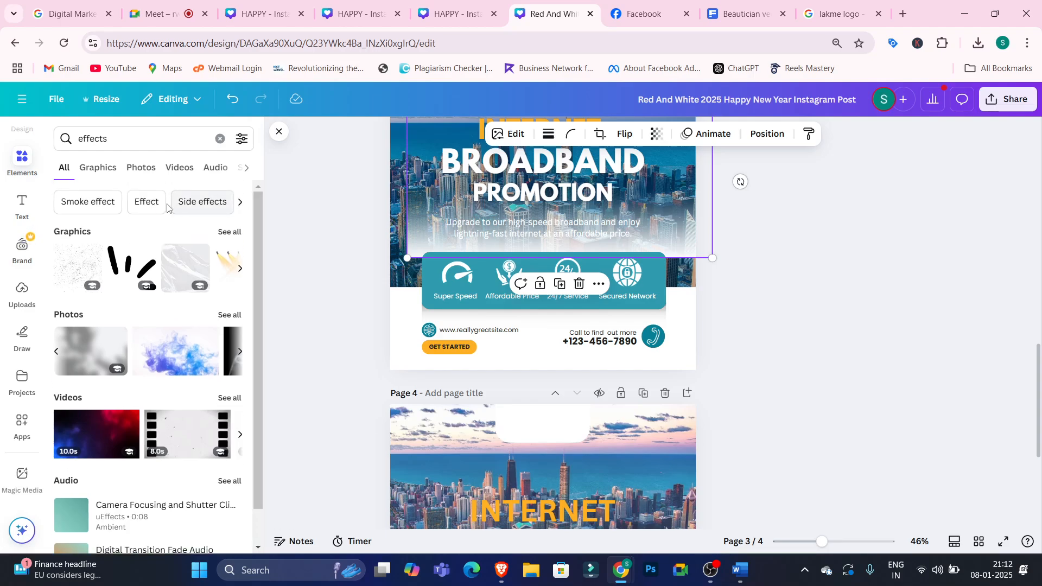
- Narrow the element search to "Smoke effect" and look through the suggested graphics and photos
{"action": "left_click", "coordinate": [149, 205]}
{"action": "left_click", "coordinate": [98, 204]}
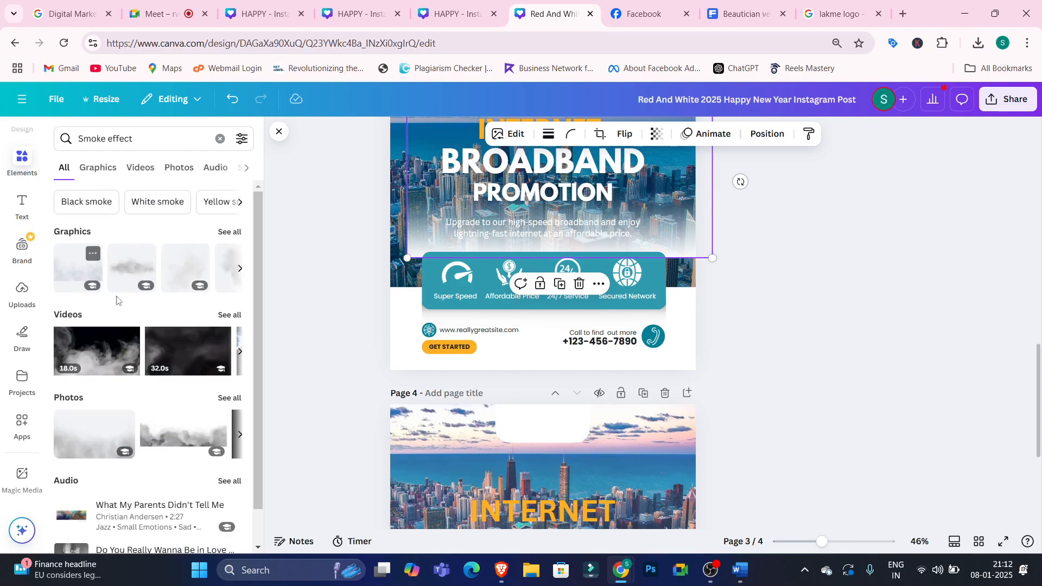
{"action": "scroll", "coordinate": [157, 458], "scroll_direction": "down", "scroll_amount": 1}
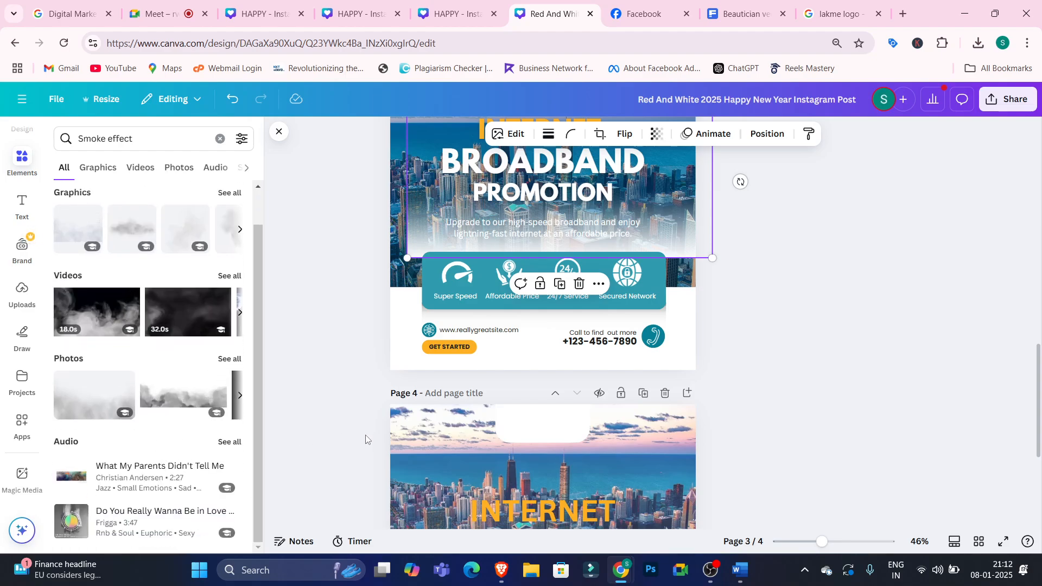
{"action": "scroll", "coordinate": [366, 440], "scroll_direction": "down", "scroll_amount": 4}
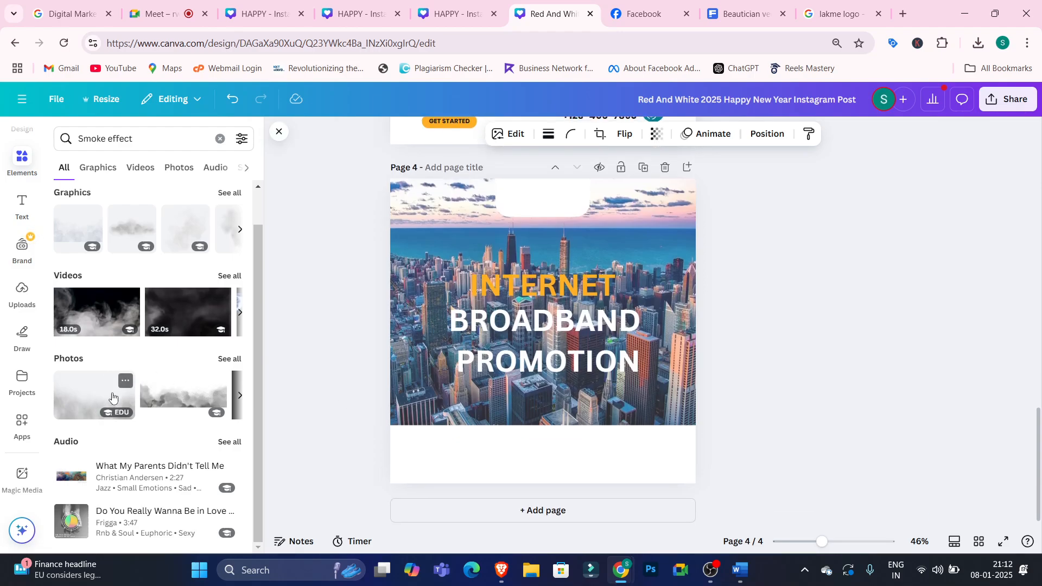
{"action": "left_click", "coordinate": [239, 400]}
{"action": "scroll", "coordinate": [251, 347], "scroll_direction": "up", "scroll_amount": 1}
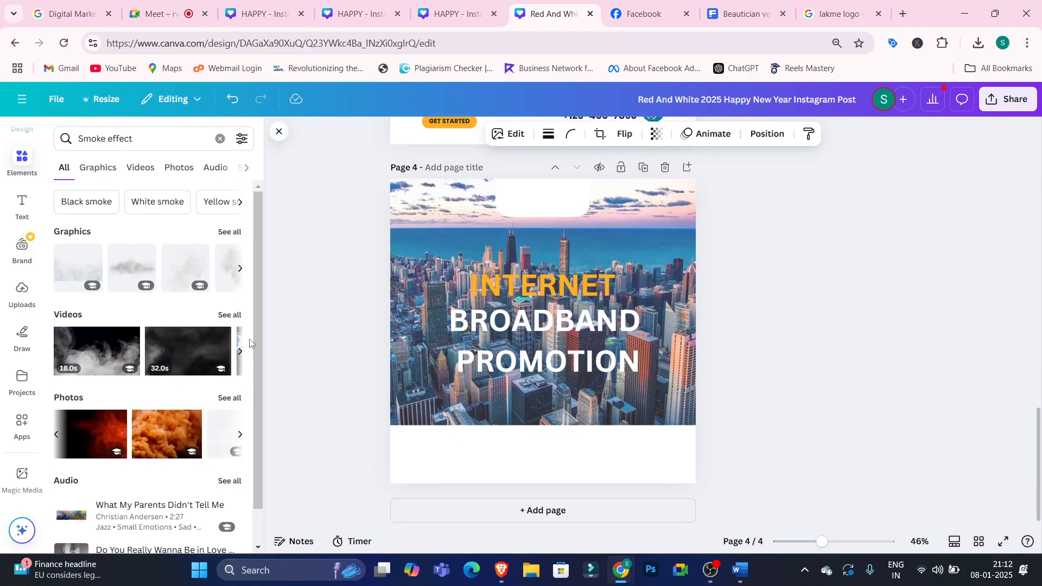
- Show all "Smoke effect" graphics and look through them for a white fade
{"action": "left_click", "coordinate": [230, 233]}
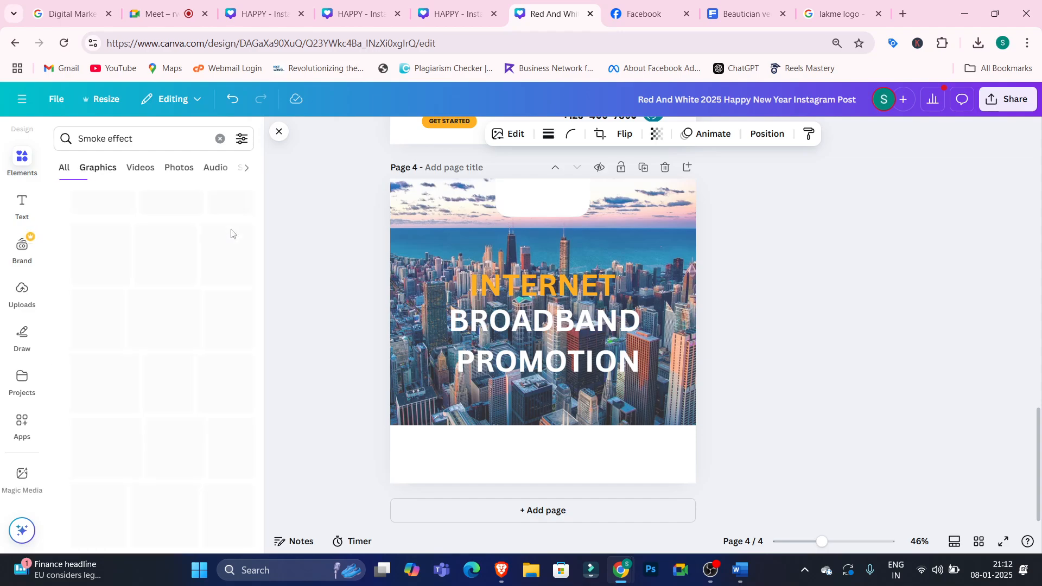
{"action": "left_click_drag", "start_coordinate": [255, 265], "coordinate": [258, 403]}
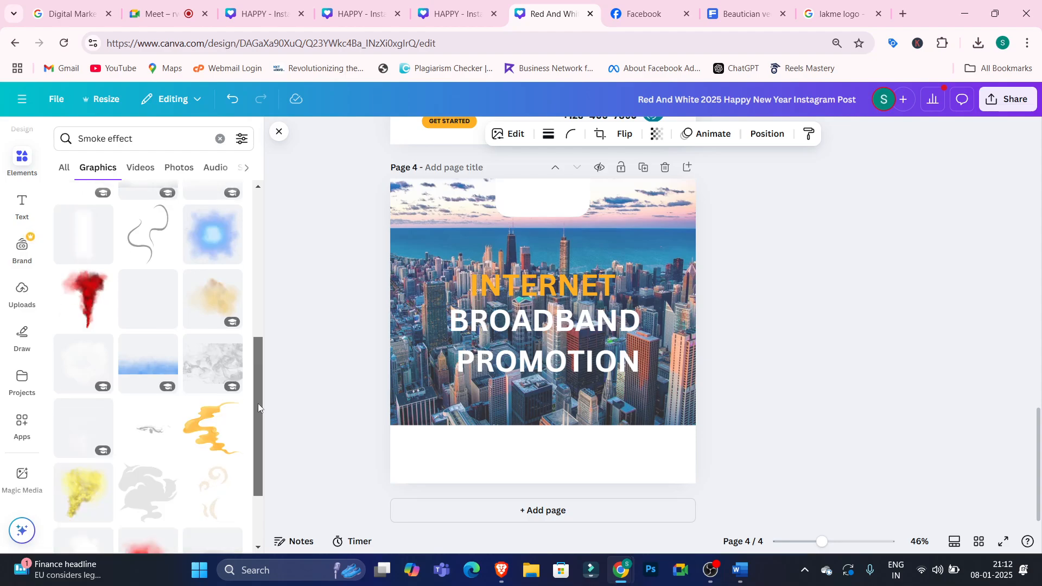
{"action": "scroll", "coordinate": [259, 412], "scroll_direction": "down", "scroll_amount": 2}
{"action": "scroll", "coordinate": [261, 461], "scroll_direction": "down", "scroll_amount": 2}
{"action": "scroll", "coordinate": [261, 460], "scroll_direction": "down", "scroll_amount": 3}
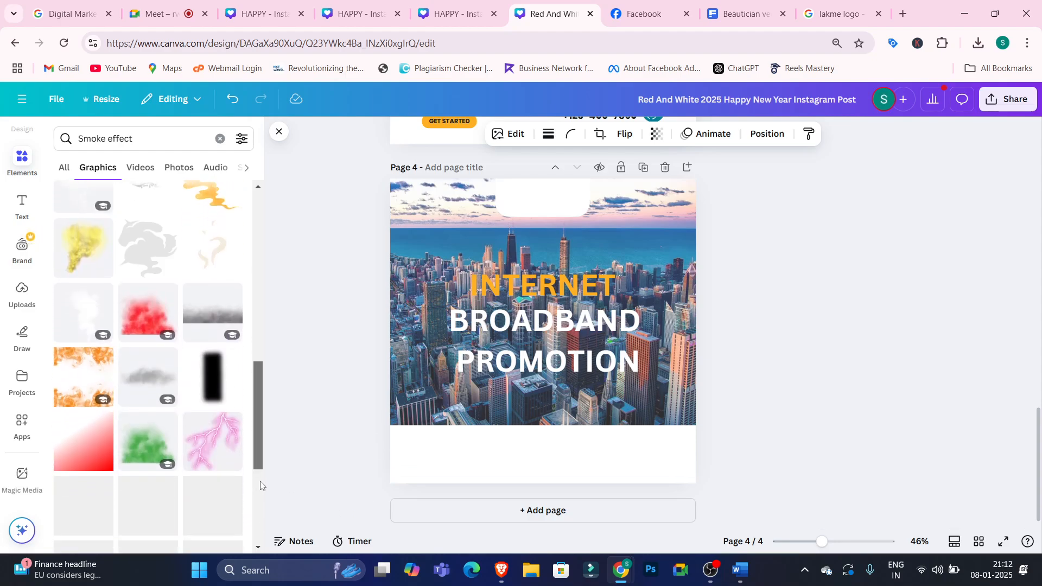
{"action": "left_click_drag", "start_coordinate": [261, 496], "coordinate": [239, 293]}
- Copy the white fade overlay from the template on page 3 and paste it onto page 4
{"action": "scroll", "coordinate": [695, 287], "scroll_direction": "up", "scroll_amount": 5}
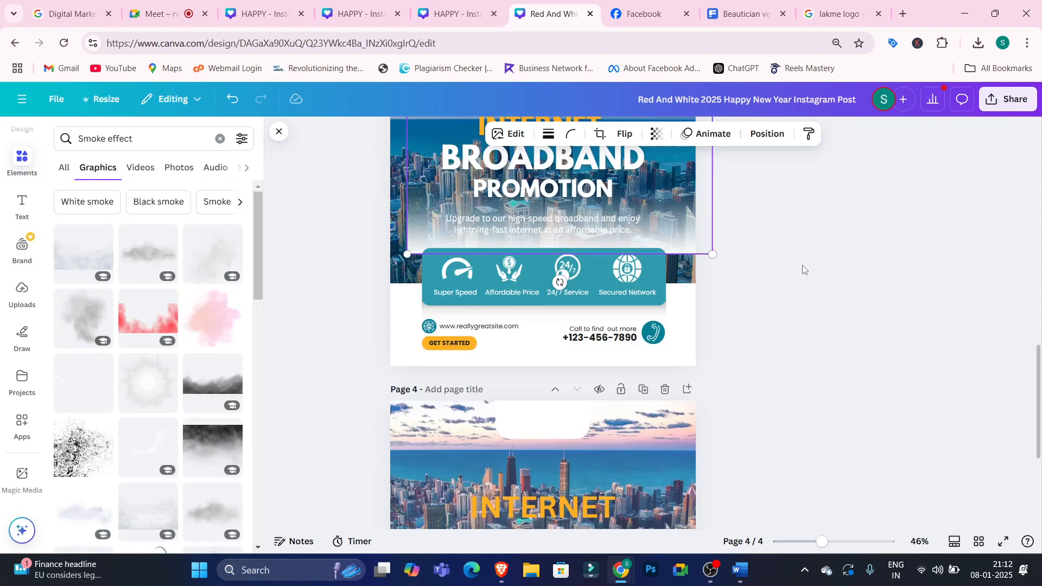
{"action": "right_click", "coordinate": [423, 279]}
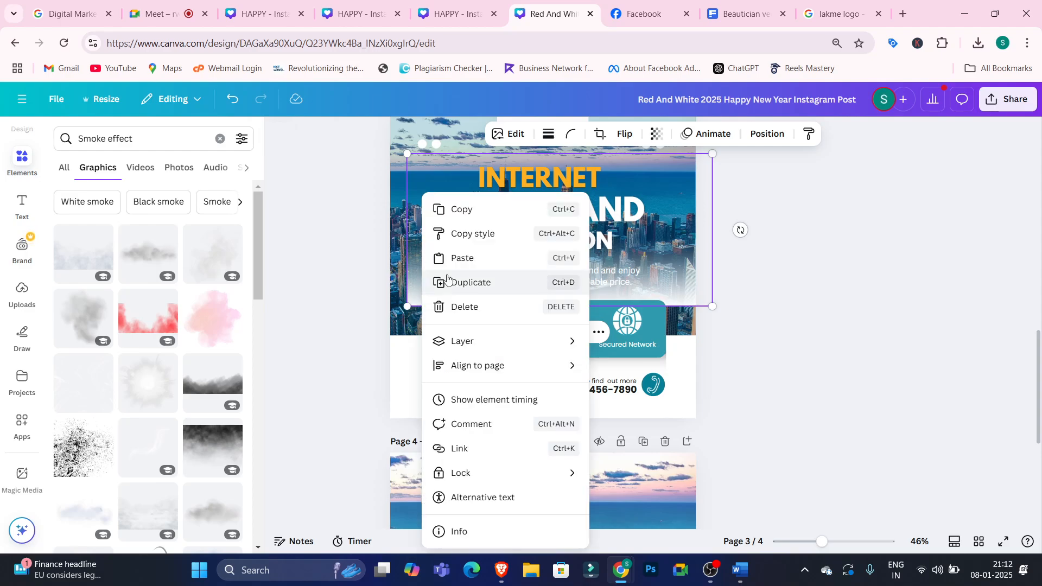
{"action": "left_click", "coordinate": [470, 242]}
{"action": "scroll", "coordinate": [444, 369], "scroll_direction": "down", "scroll_amount": 5}
{"action": "left_click", "coordinate": [444, 369]}
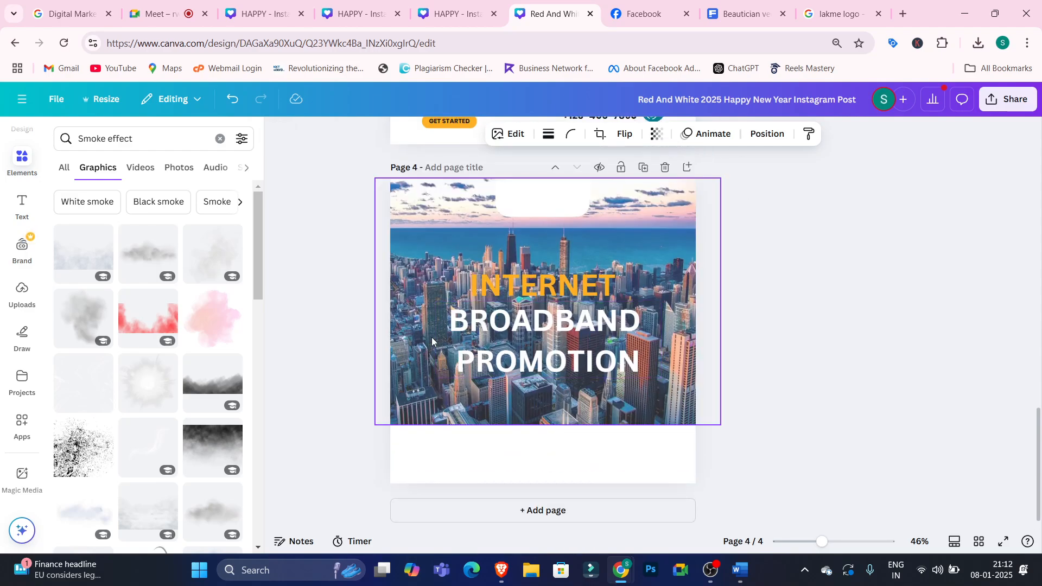
{"action": "right_click", "coordinate": [444, 369]}
{"action": "left_click", "coordinate": [495, 217]}
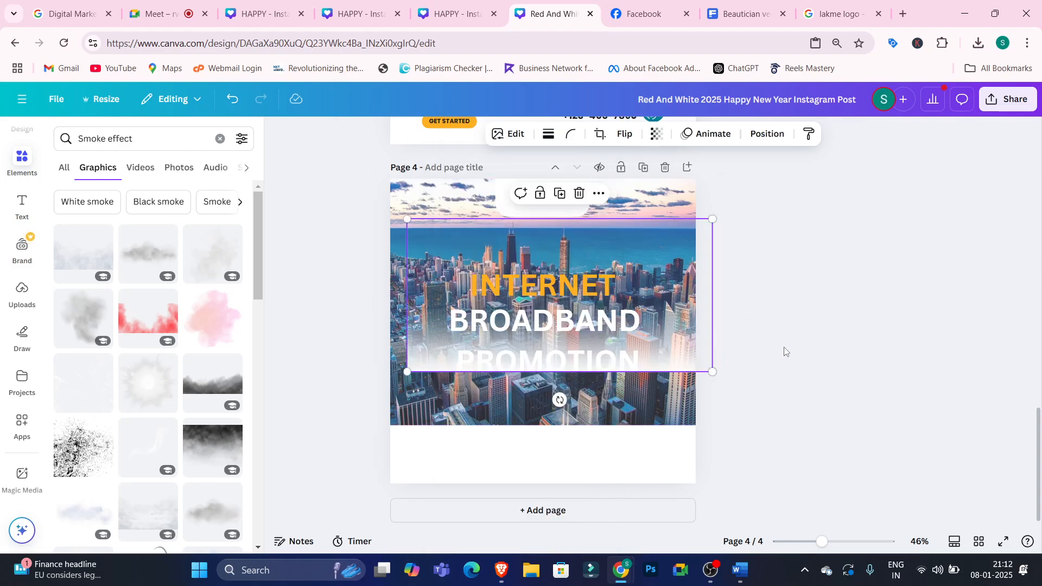
- Move the pasted white fade down and slightly left so it covers the lower edge of the city photo on page 4
{"action": "left_click", "coordinate": [822, 344]}
{"action": "left_click_drag", "start_coordinate": [656, 345], "coordinate": [637, 393]}
{"action": "left_click", "coordinate": [793, 351]}
{"action": "scroll", "coordinate": [793, 352], "scroll_direction": "up", "scroll_amount": 3}
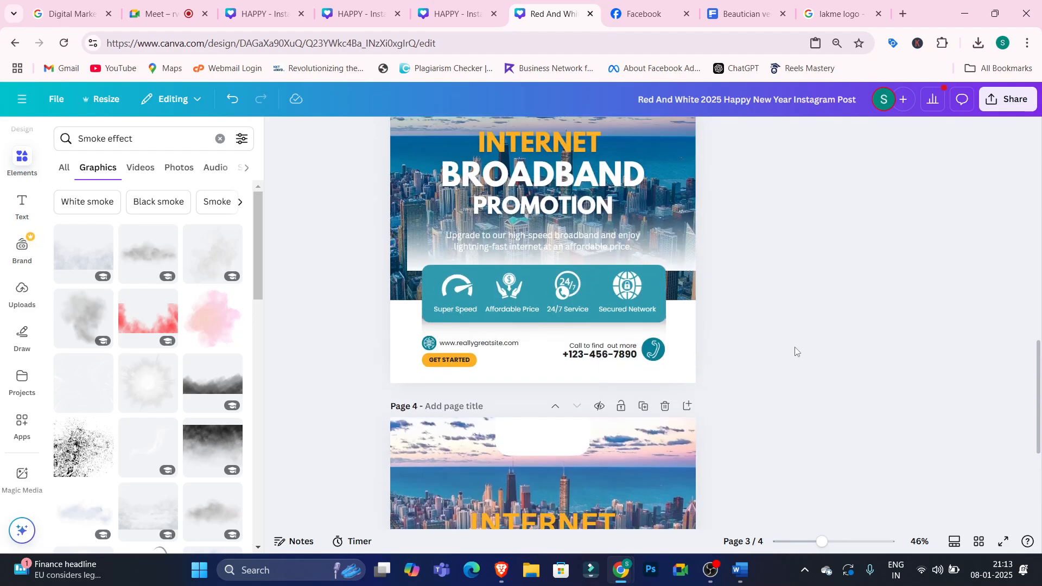
{"action": "scroll", "coordinate": [773, 348], "scroll_direction": "up", "scroll_amount": 3}
{"action": "scroll", "coordinate": [893, 428], "scroll_direction": "down", "scroll_amount": 5}
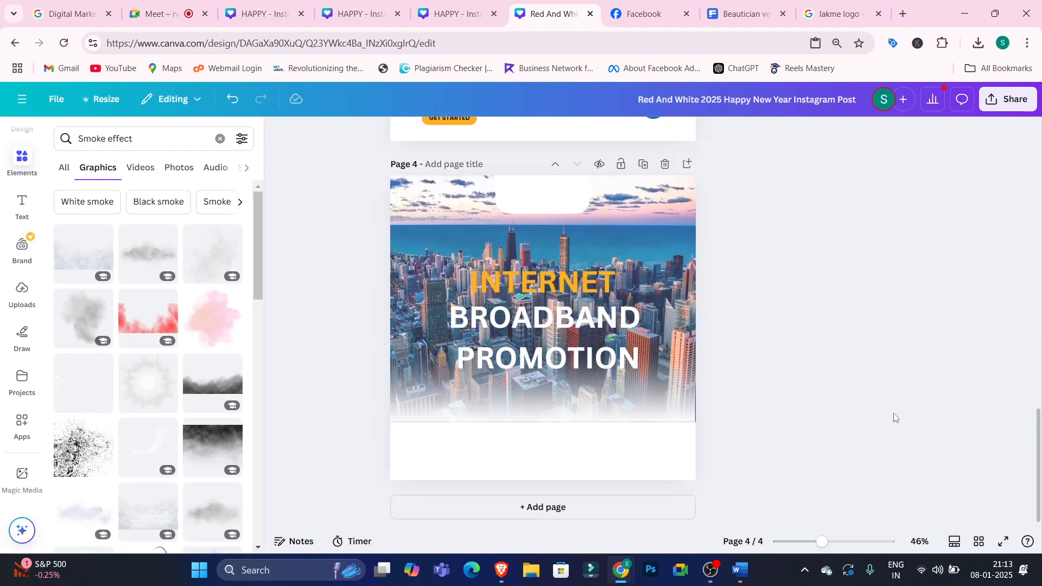
{"action": "scroll", "coordinate": [854, 414], "scroll_direction": "up", "scroll_amount": 1}
{"action": "scroll", "coordinate": [854, 415], "scroll_direction": "down", "scroll_amount": 1}
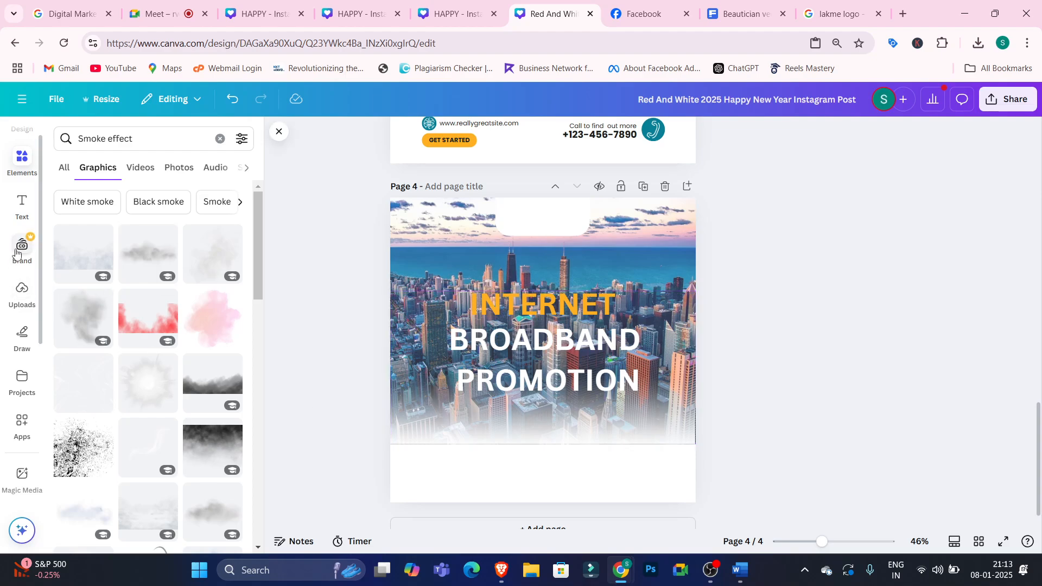
- Clear the element search and add the recently used rounded square to page 4
{"action": "scroll", "coordinate": [28, 190], "scroll_direction": "up", "scroll_amount": 1}
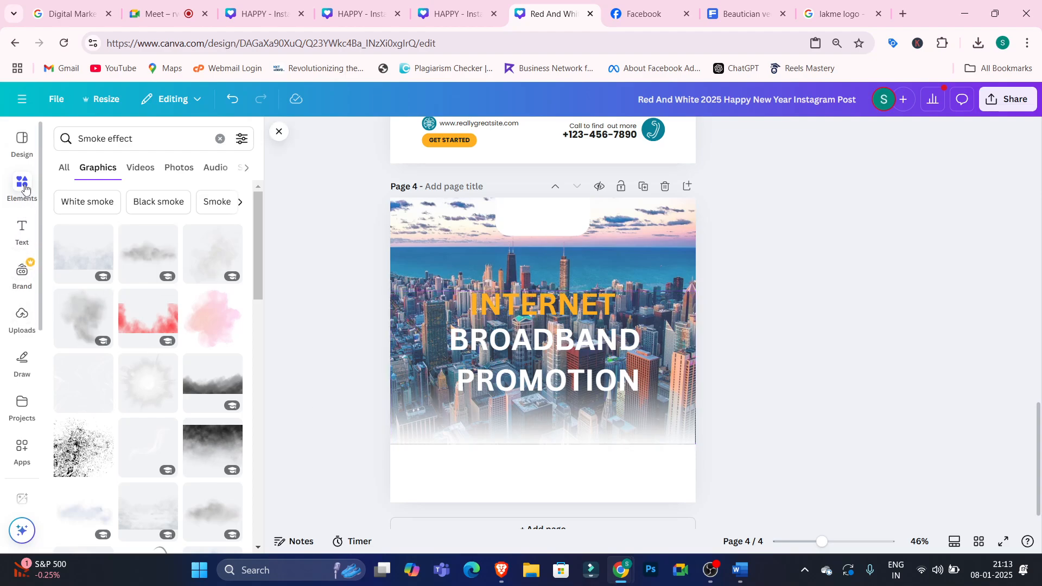
{"action": "left_click", "coordinate": [24, 188]}
{"action": "left_click", "coordinate": [221, 144]}
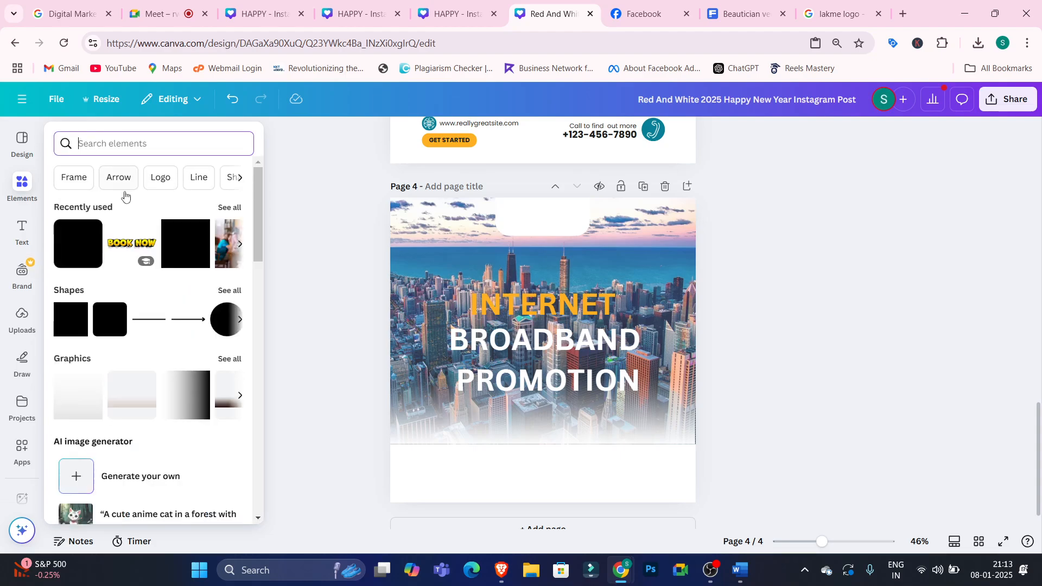
{"action": "left_click", "coordinate": [66, 255]}
{"action": "left_click", "coordinate": [803, 274]}
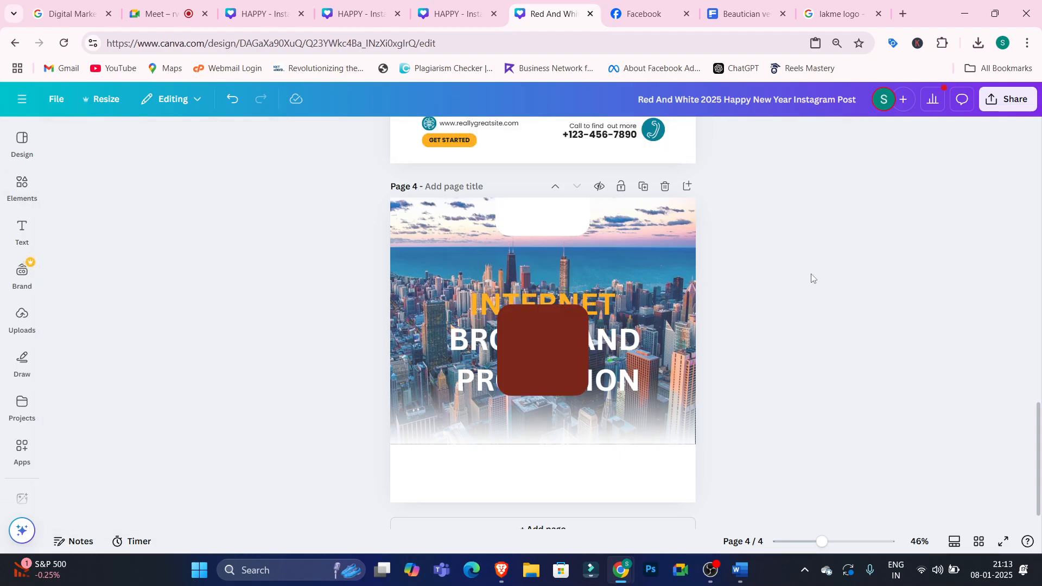
{"action": "scroll", "coordinate": [816, 279], "scroll_direction": "up", "scroll_amount": 4}
{"action": "scroll", "coordinate": [761, 353], "scroll_direction": "down", "scroll_amount": 3}
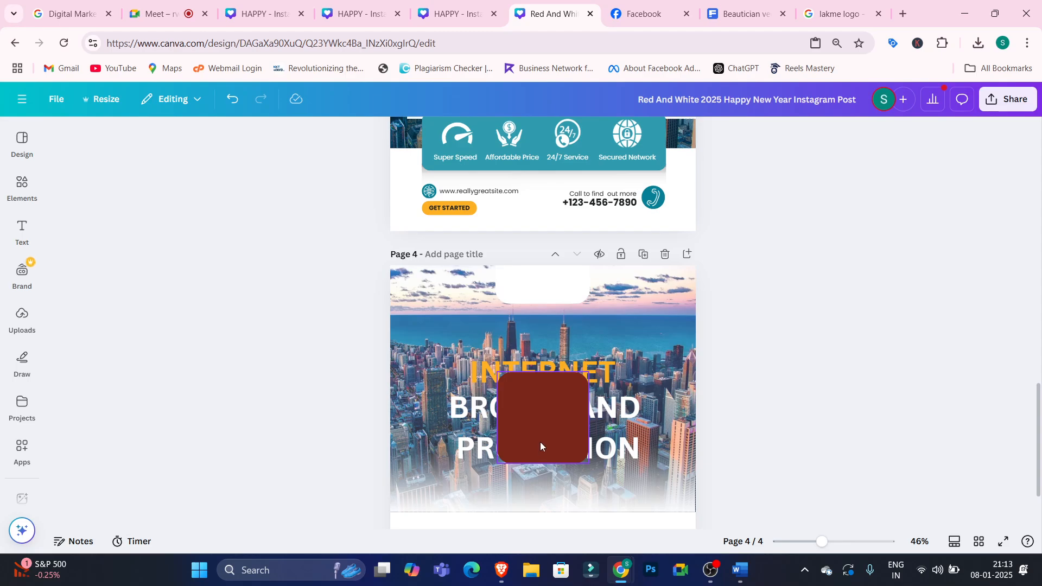
- Reposition and resize the dark red rounded square into a wide, shallow bar below the word PROMOTION on page 4
{"action": "left_click_drag", "start_coordinate": [540, 446], "coordinate": [413, 420]}
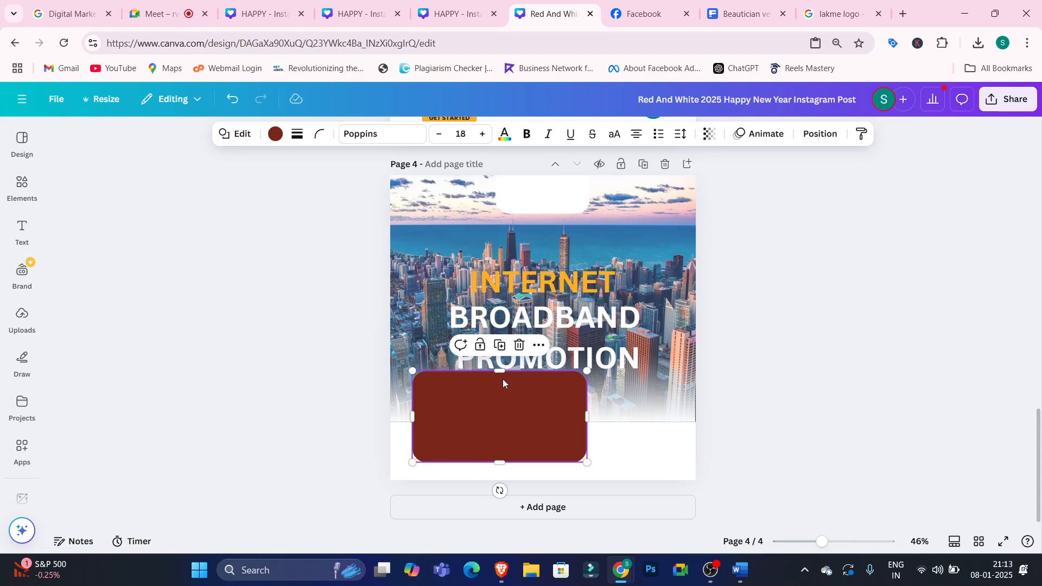
{"action": "left_click_drag", "start_coordinate": [499, 371], "coordinate": [499, 391]}
{"action": "left_click_drag", "start_coordinate": [587, 420], "coordinate": [670, 421]}
{"action": "scroll", "coordinate": [794, 386], "scroll_direction": "up", "scroll_amount": 3}
{"action": "scroll", "coordinate": [793, 385], "scroll_direction": "down", "scroll_amount": 3}
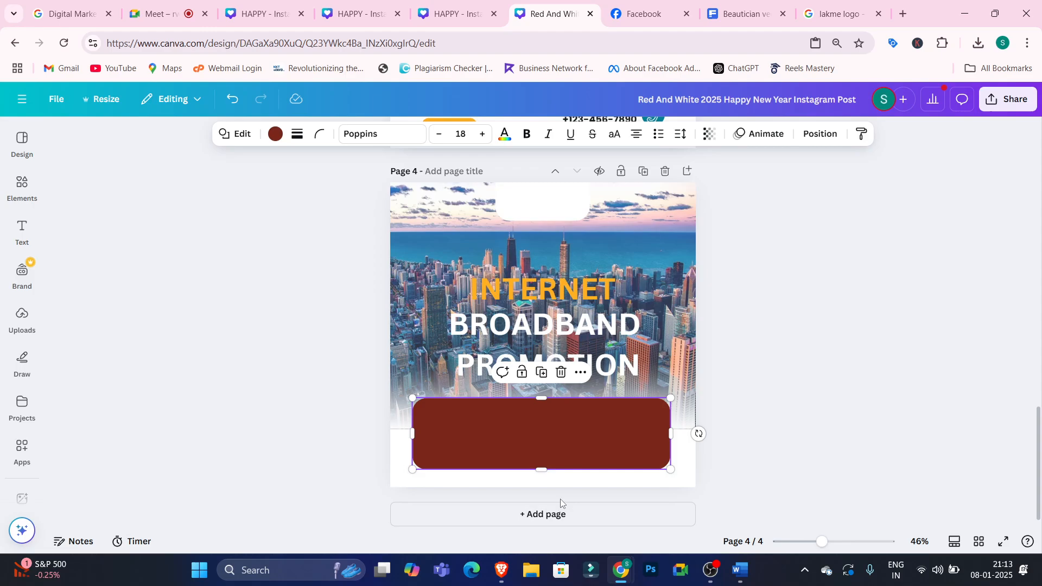
{"action": "left_click_drag", "start_coordinate": [540, 473], "coordinate": [540, 450]}
{"action": "left_click", "coordinate": [824, 407]}
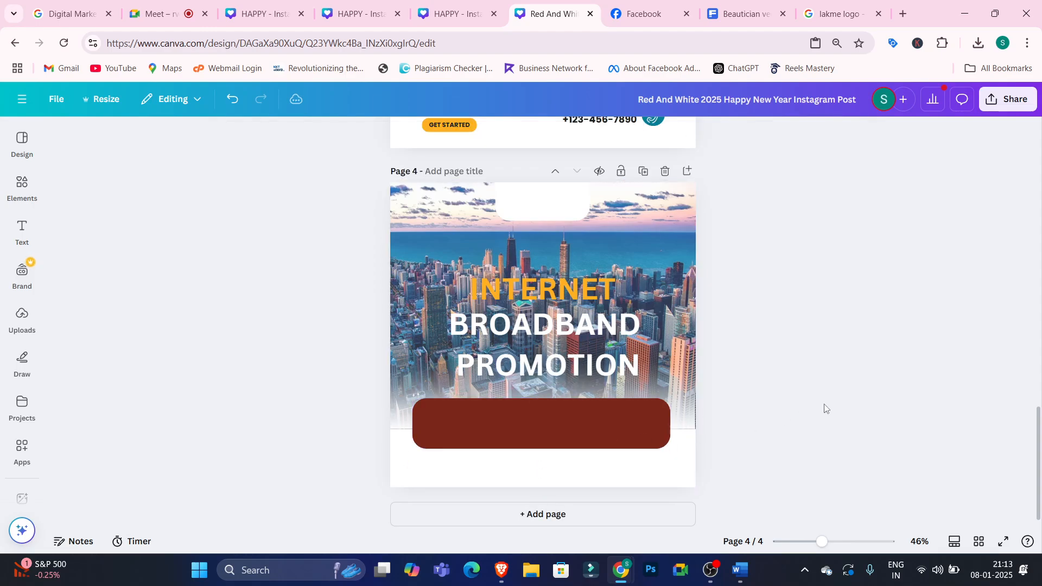
- Shift the dark red bar slightly right and up on page 4
{"action": "scroll", "coordinate": [829, 404], "scroll_direction": "up", "scroll_amount": 3}
{"action": "scroll", "coordinate": [829, 404], "scroll_direction": "down", "scroll_amount": 1}
{"action": "left_click_drag", "start_coordinate": [610, 493], "coordinate": [617, 485]}
{"action": "left_click", "coordinate": [817, 421]}
{"action": "scroll", "coordinate": [818, 419], "scroll_direction": "down", "scroll_amount": 1}
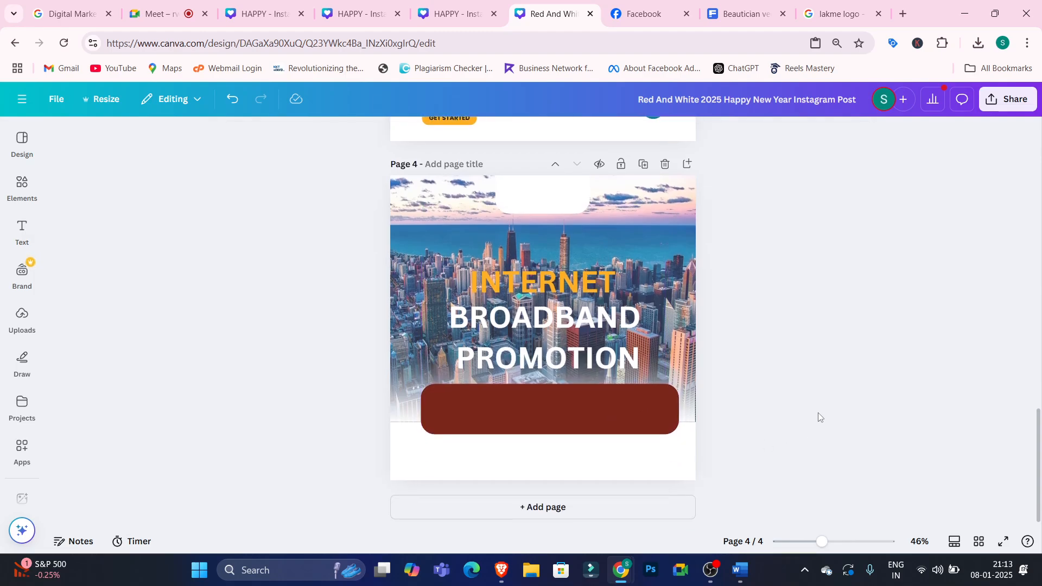
- Set the transparency of the city photo on page 4 to 87
{"action": "scroll", "coordinate": [712, 367], "scroll_direction": "up", "scroll_amount": 3}
{"action": "left_click", "coordinate": [533, 353]}
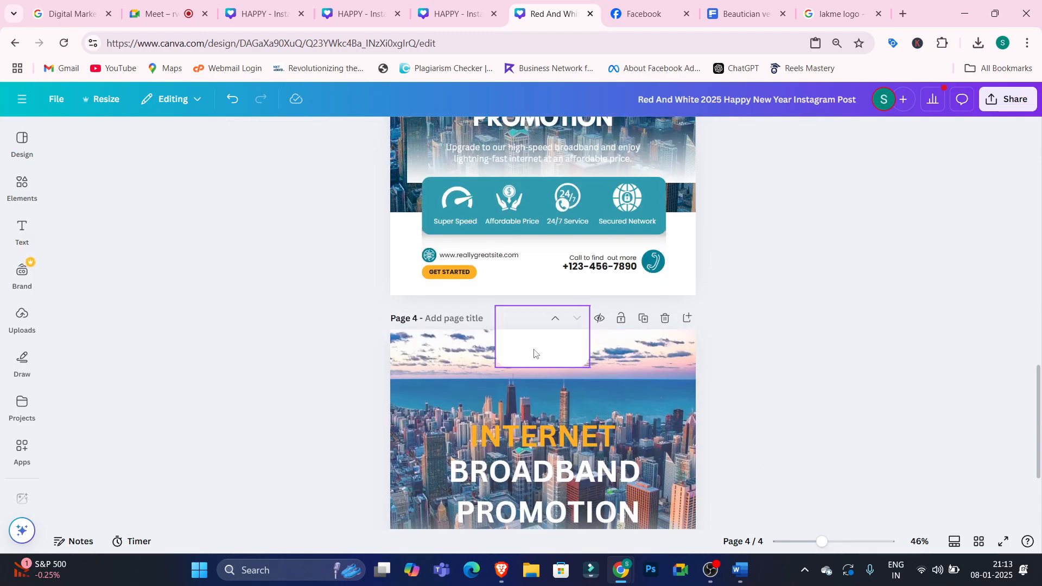
{"action": "left_click", "coordinate": [450, 373]}
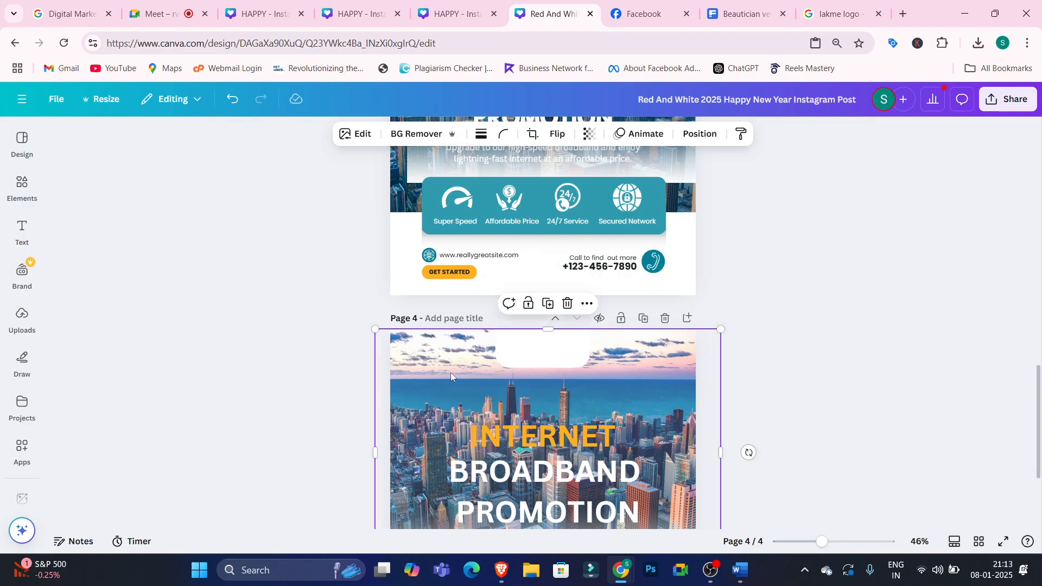
{"action": "scroll", "coordinate": [646, 168], "scroll_direction": "up", "scroll_amount": 1}
{"action": "left_click", "coordinate": [590, 135]}
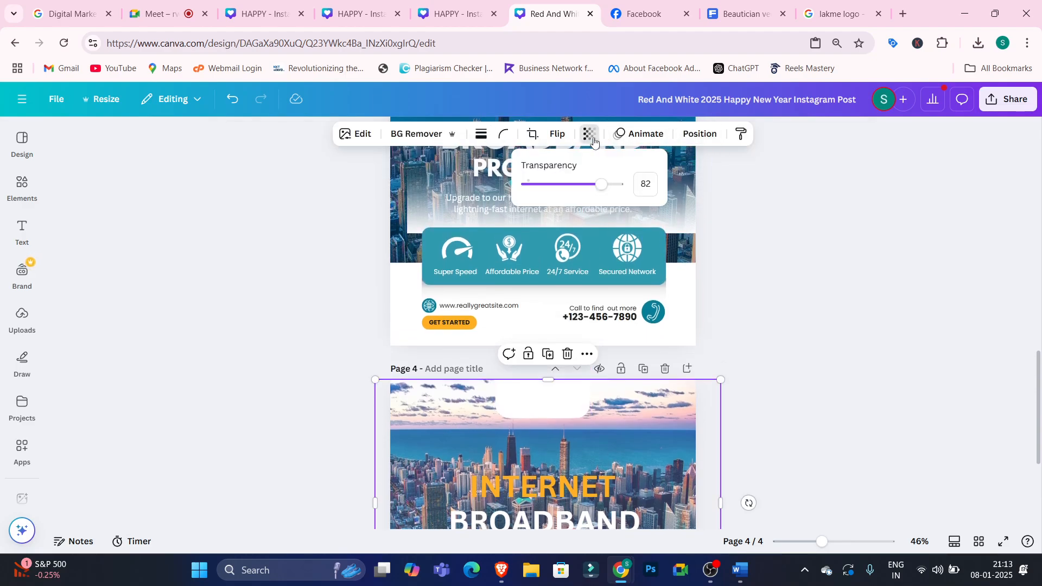
{"action": "mouse_move", "coordinate": [599, 184]}
{"action": "left_mouse_down"}
{"action": "mouse_move", "coordinate": [566, 185]}
{"action": "mouse_move", "coordinate": [608, 197]}
{"action": "left_mouse_up"}
{"action": "scroll", "coordinate": [787, 252], "scroll_direction": "down", "scroll_amount": 3}
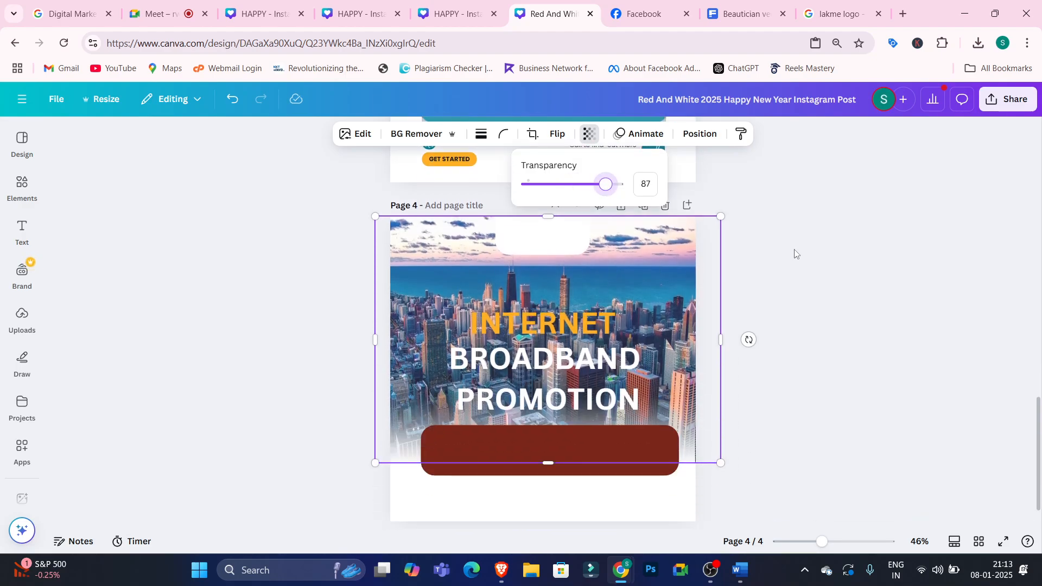
- Compare page 4 with the template on page 3, checking the photo tone and the feature bar with its icons
{"action": "scroll", "coordinate": [801, 288], "scroll_direction": "up", "scroll_amount": 5}
{"action": "scroll", "coordinate": [812, 301], "scroll_direction": "down", "scroll_amount": 2}
{"action": "scroll", "coordinate": [813, 298], "scroll_direction": "up", "scroll_amount": 3}
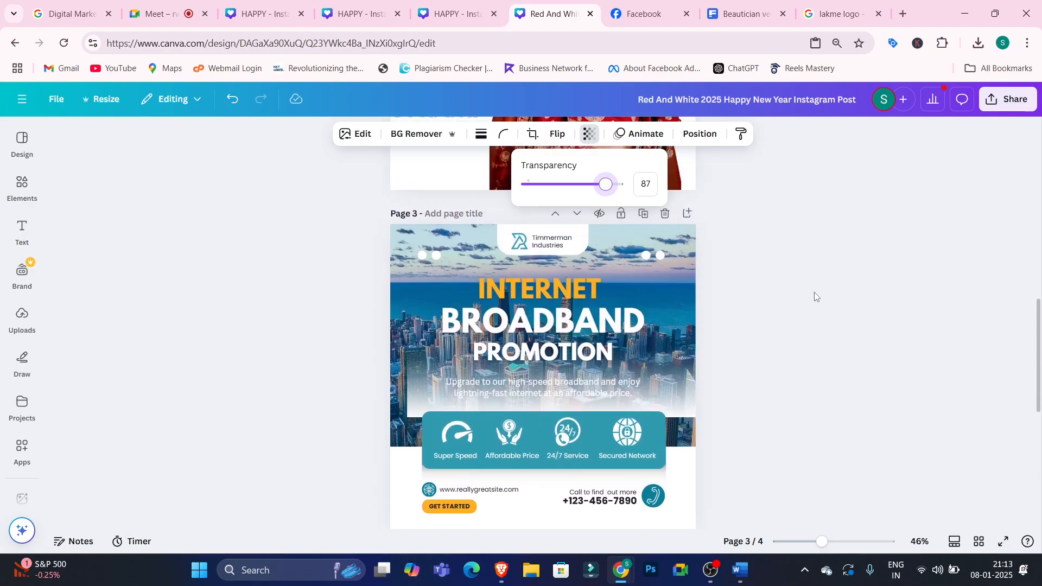
{"action": "scroll", "coordinate": [843, 342], "scroll_direction": "down", "scroll_amount": 6}
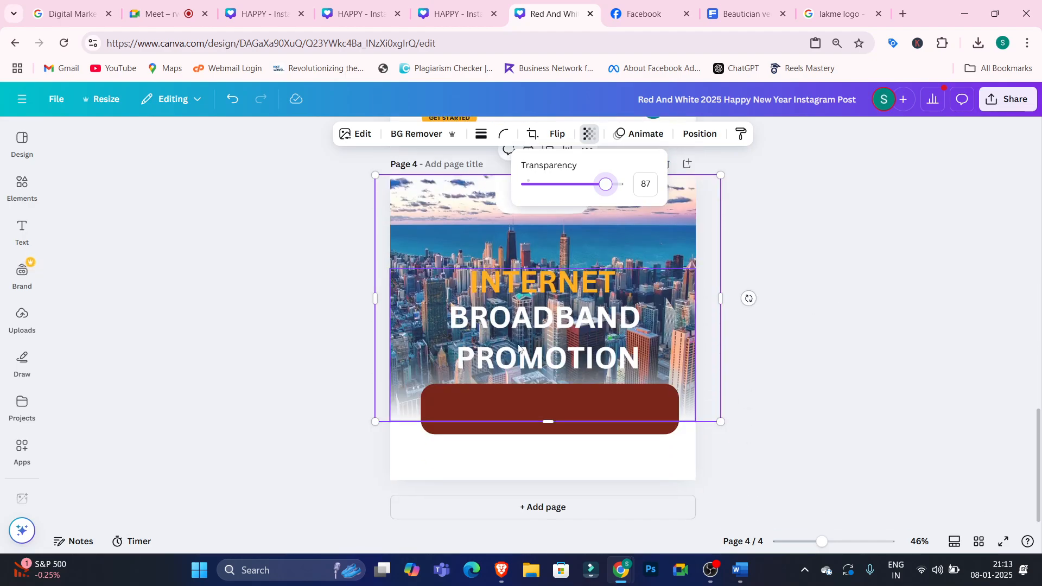
{"action": "left_click", "coordinate": [839, 449]}
{"action": "scroll", "coordinate": [846, 346], "scroll_direction": "up", "scroll_amount": 1}
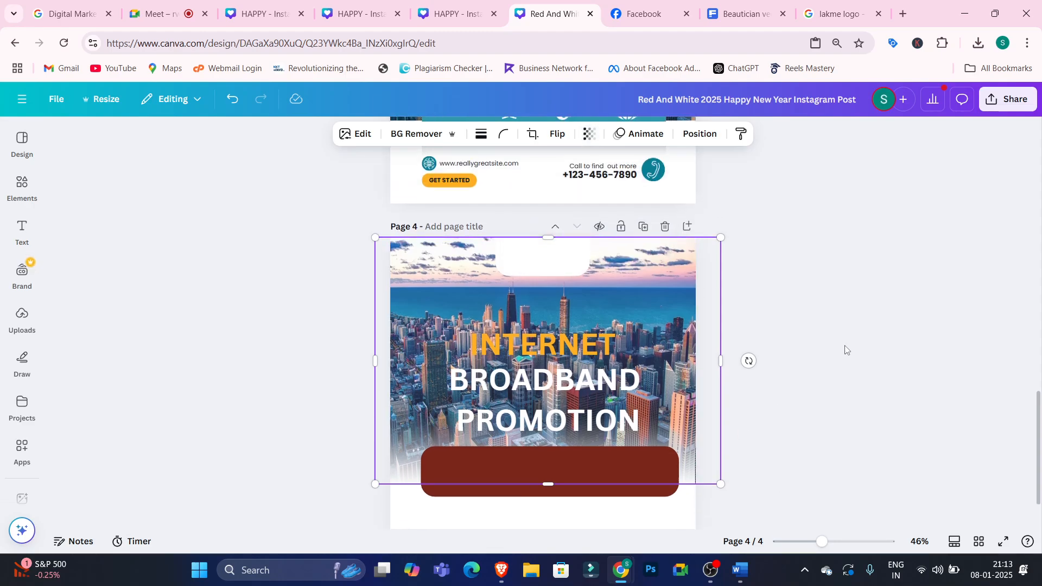
{"action": "scroll", "coordinate": [845, 350], "scroll_direction": "up", "scroll_amount": 3}
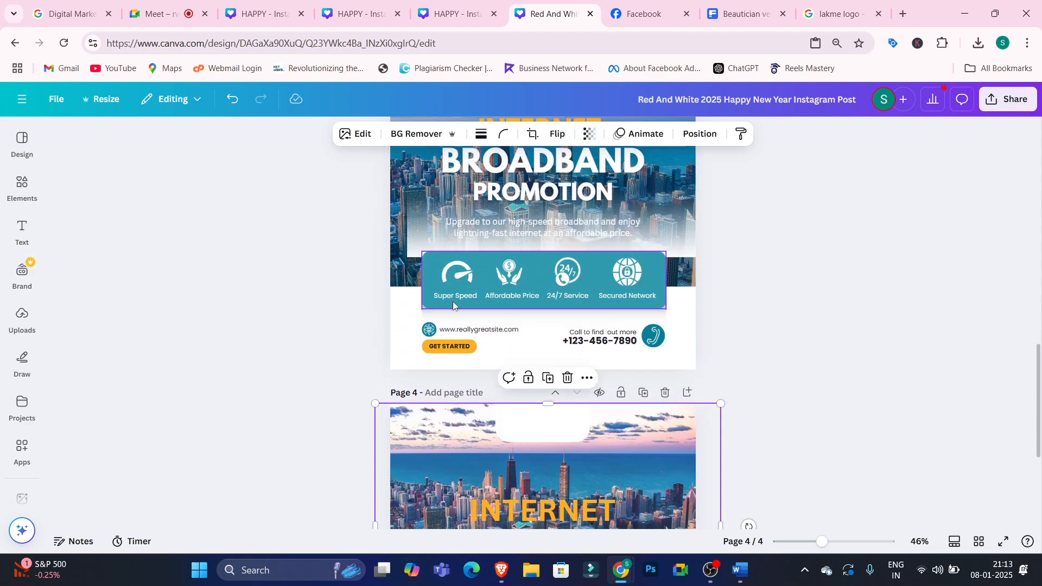
{"action": "scroll", "coordinate": [463, 294], "scroll_direction": "down", "scroll_amount": 4}
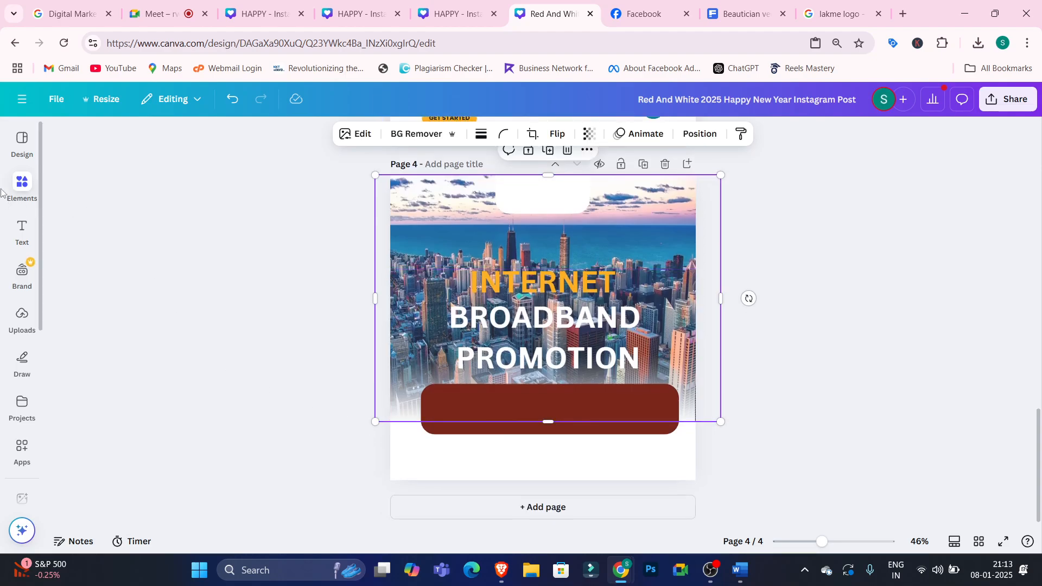
- Search the elements library for "SUPER SPEED", then clear the search
{"action": "left_click", "coordinate": [22, 188]}
{"action": "left_click", "coordinate": [89, 140]}
{"action": "type", "text": "S"}
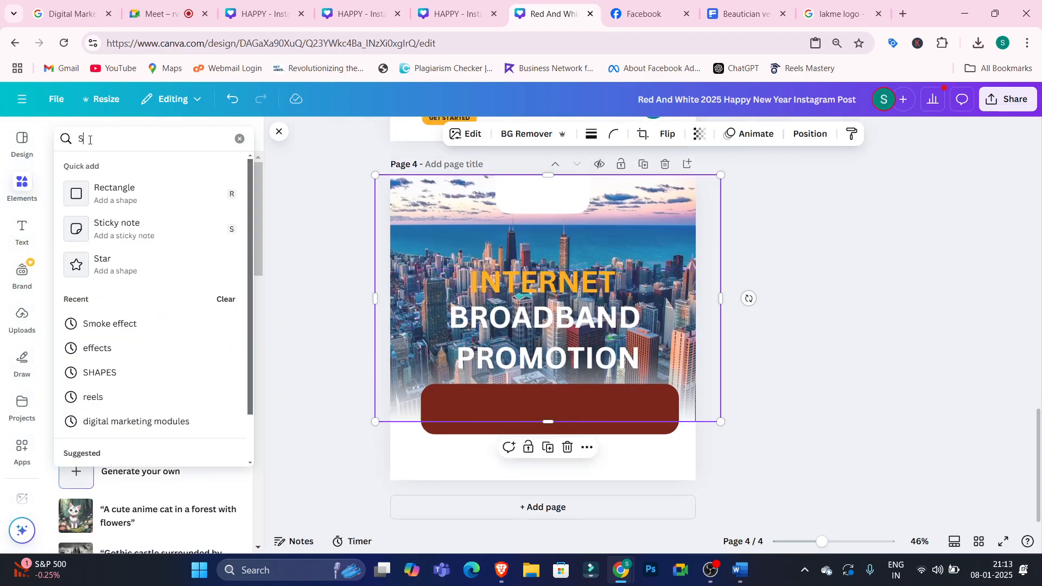
{"action": "type", "text": "UPER SP"}
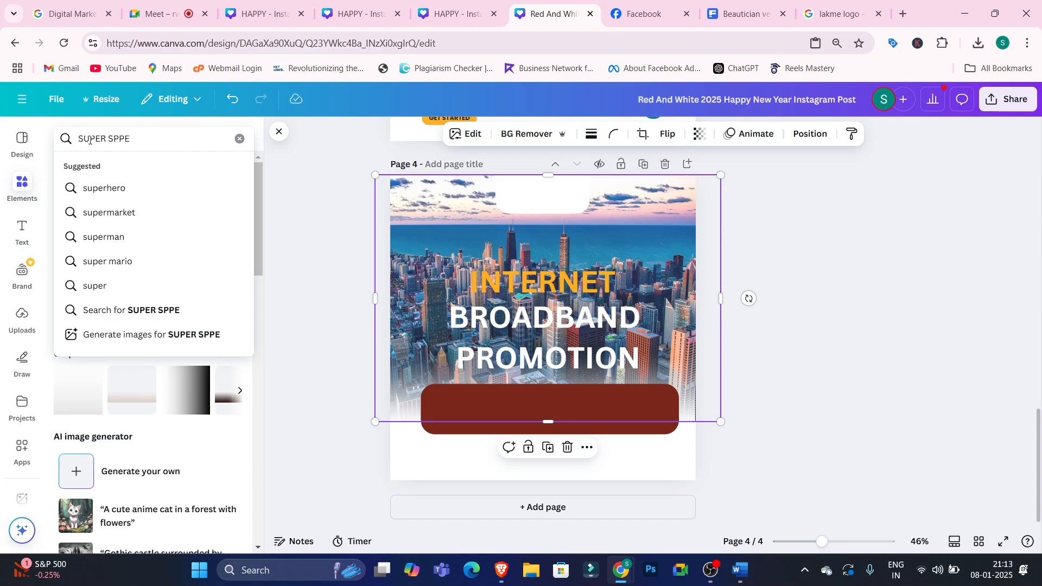
{"action": "type", "text": "EED"}
{"action": "key", "text": "Return"}
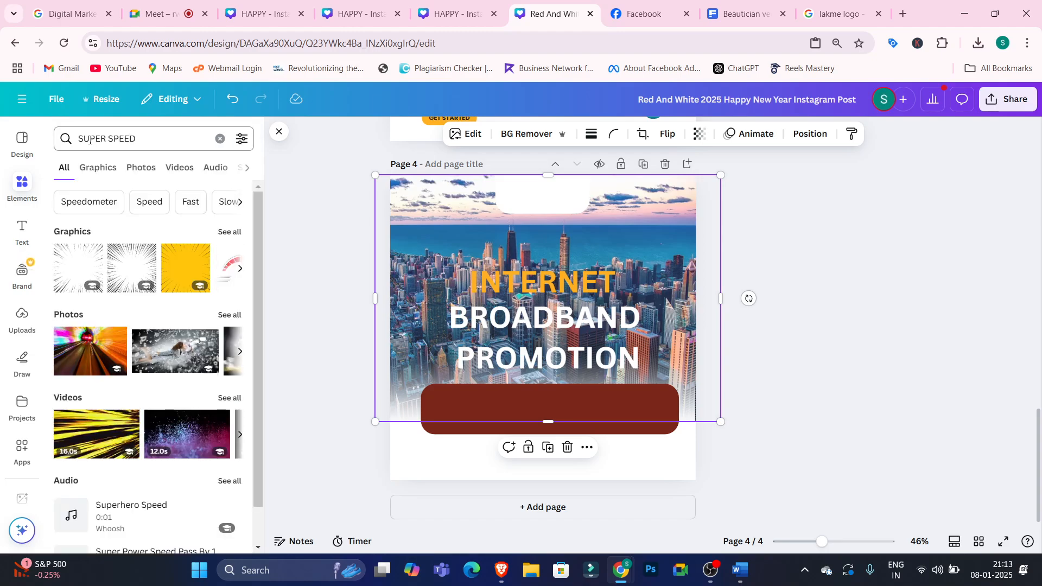
{"action": "left_click", "coordinate": [219, 139]}
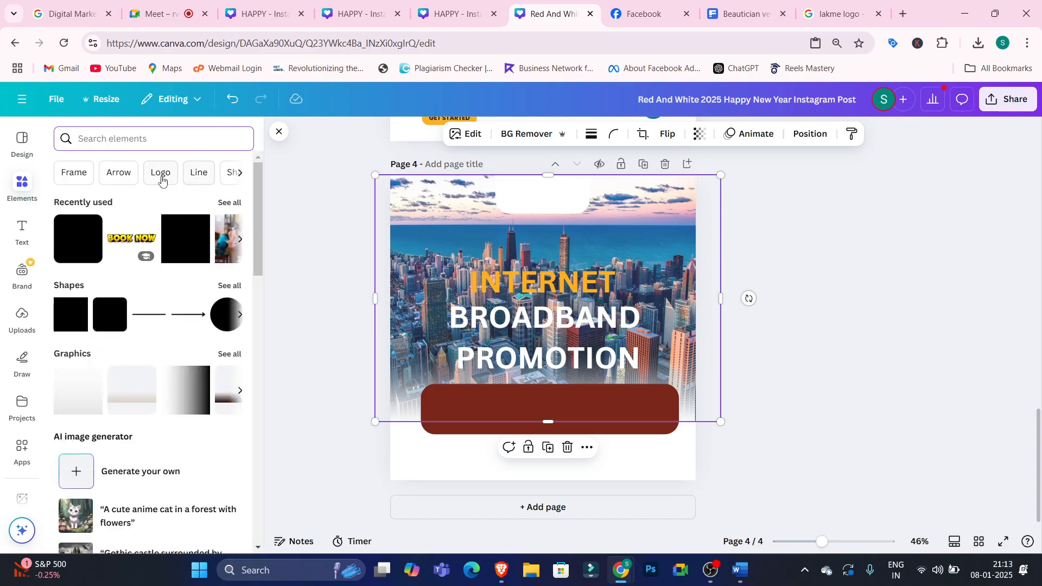
- Search the elements library for "ICONS" and then for "SUPER SPEED ICON"
{"action": "type", "text": "ICONS"}
{"action": "key", "text": "Return"}
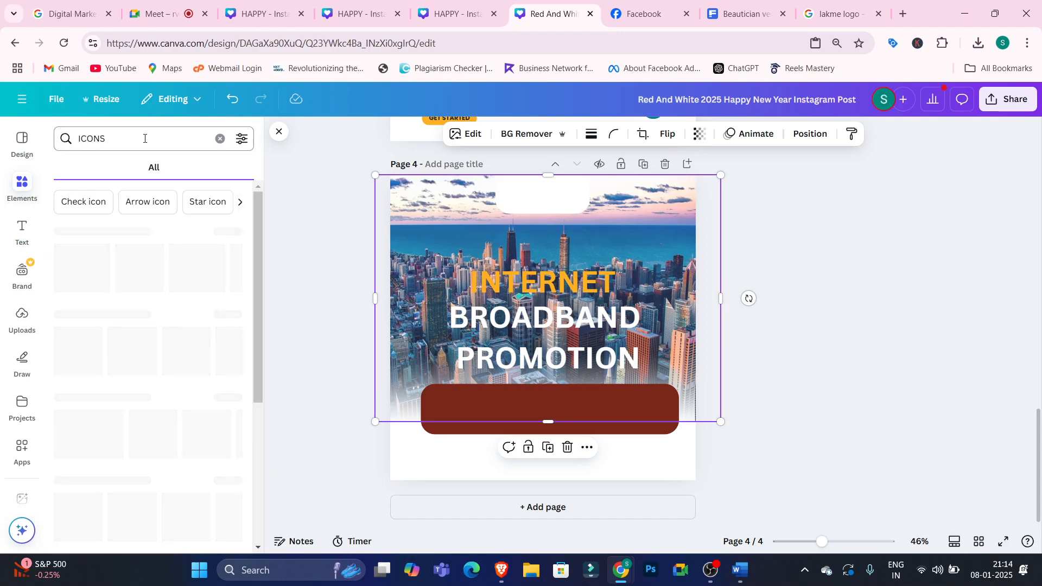
{"action": "left_click", "coordinate": [219, 138]}
{"action": "left_click", "coordinate": [117, 142]}
{"action": "type", "text": "SUPER "}
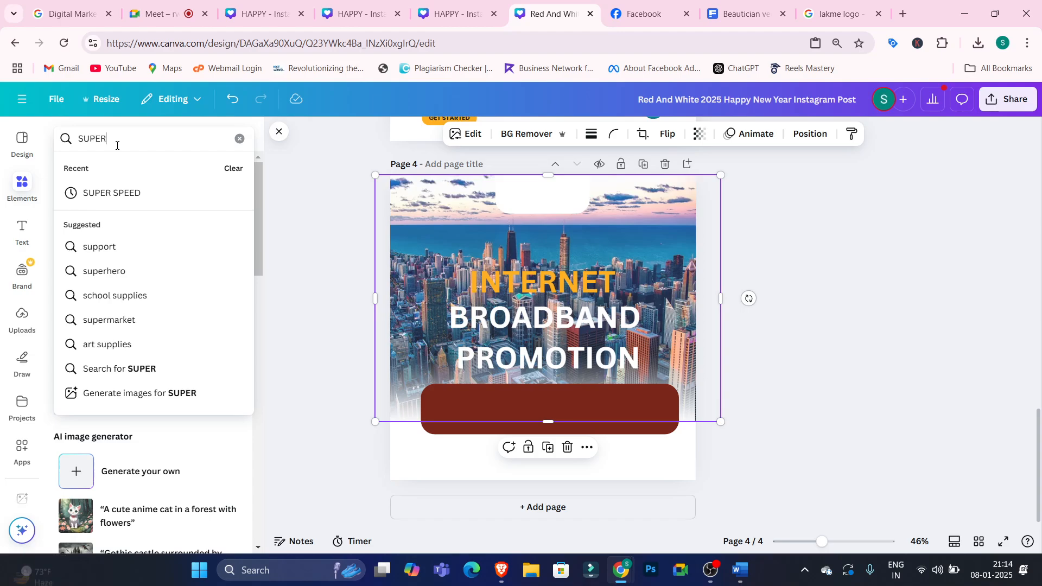
{"action": "type", "text": "SPEED ICON"}
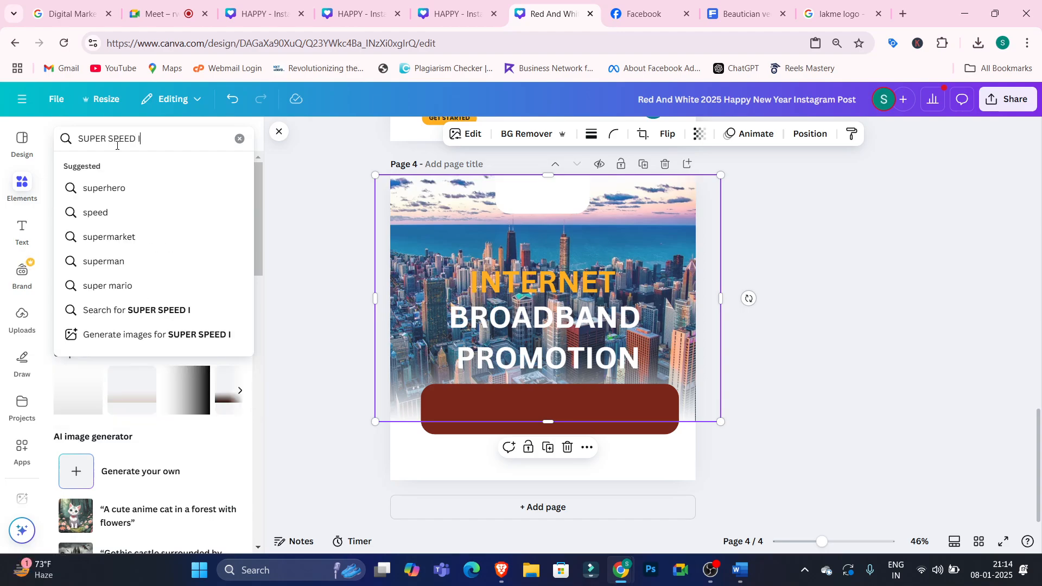
{"action": "key", "text": "Return"}
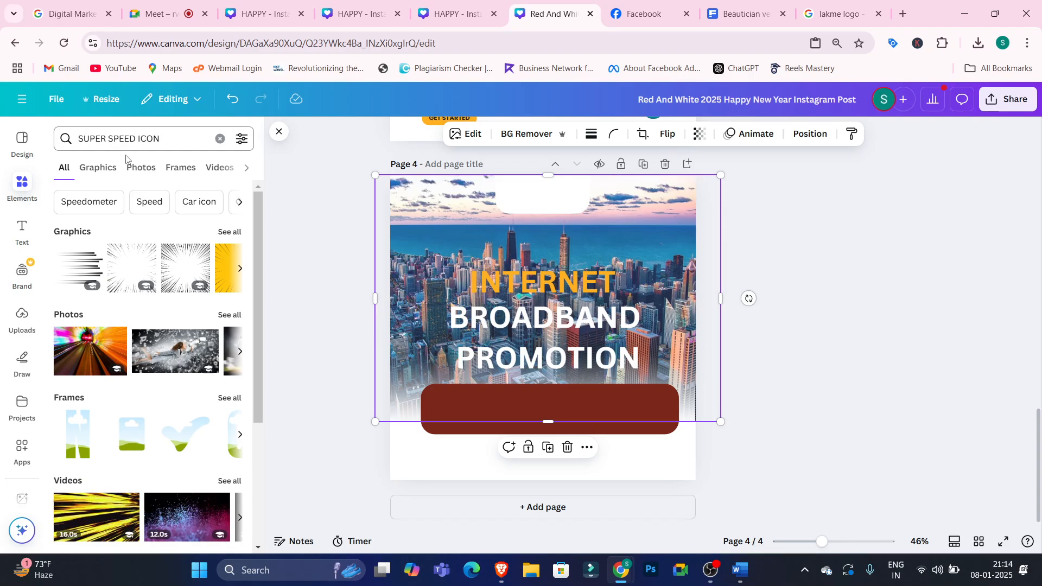
- Search the elements library for "Speed" and place a small speedometer graphic near the left end of page 4's brown bar
{"action": "left_click", "coordinate": [152, 207]}
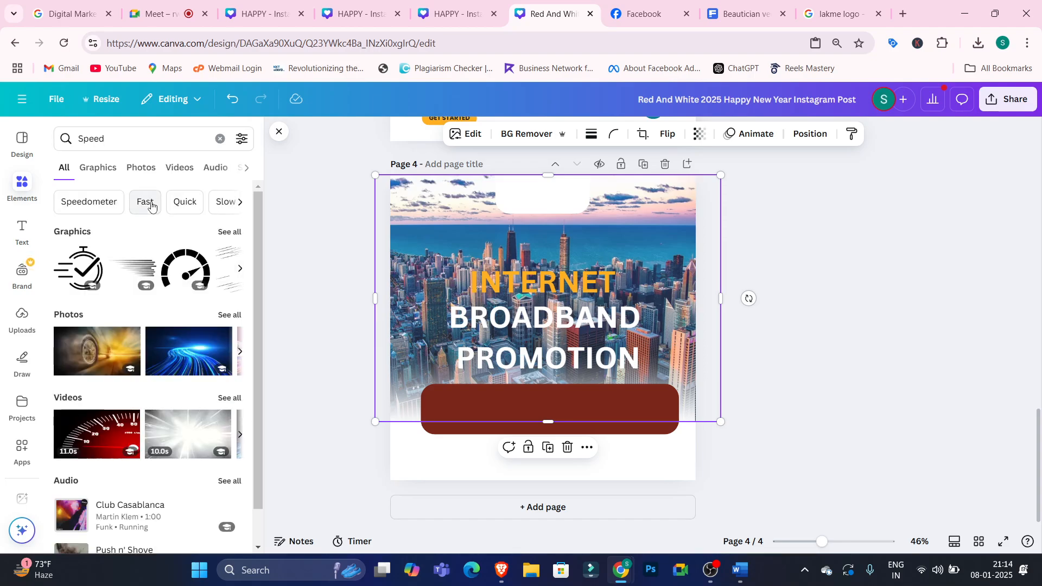
{"action": "left_click", "coordinate": [241, 272]}
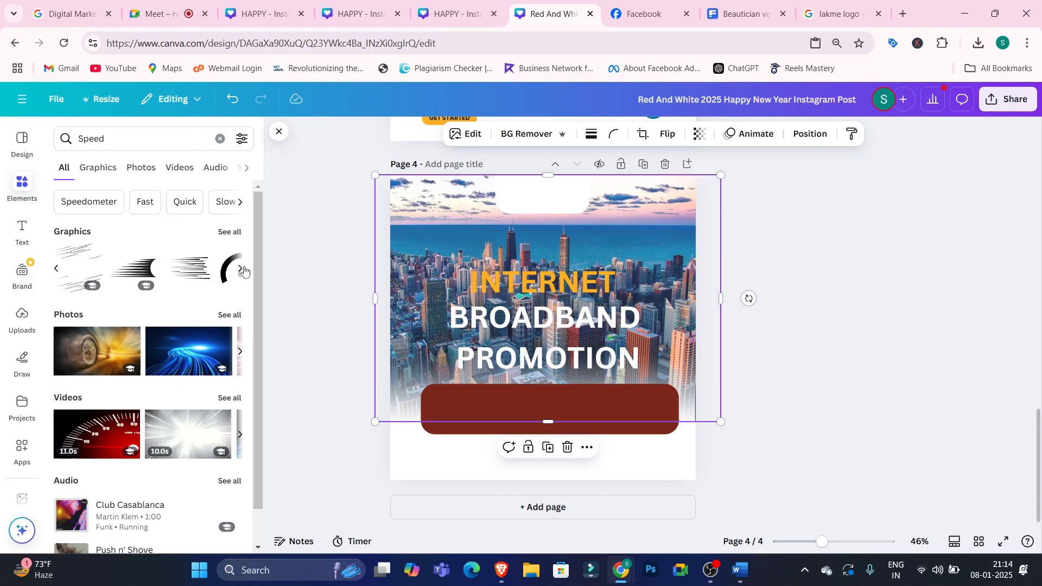
{"action": "left_click", "coordinate": [58, 274]}
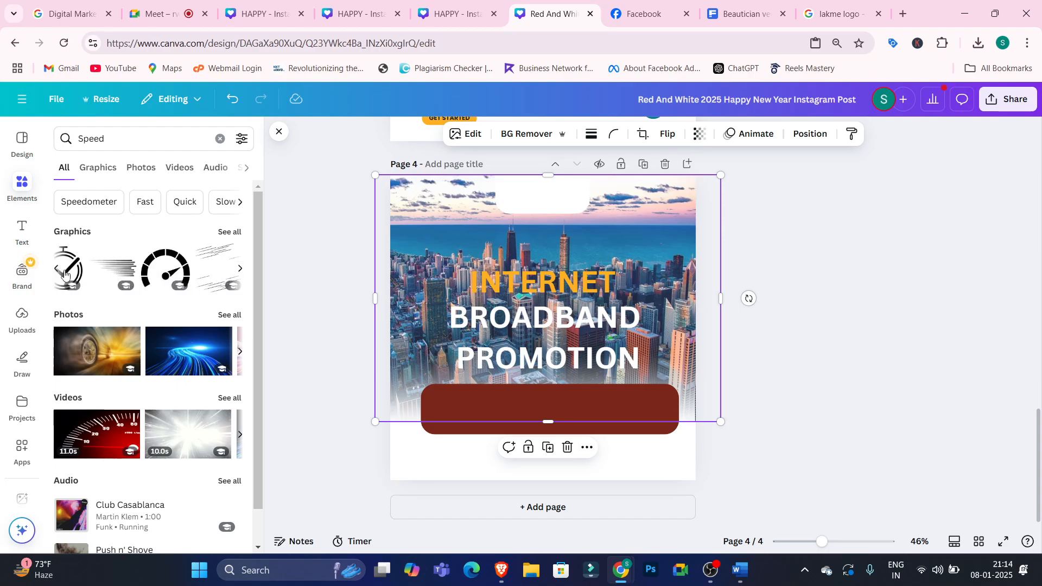
{"action": "left_click", "coordinate": [186, 270]}
{"action": "left_click_drag", "start_coordinate": [602, 282], "coordinate": [470, 412]}
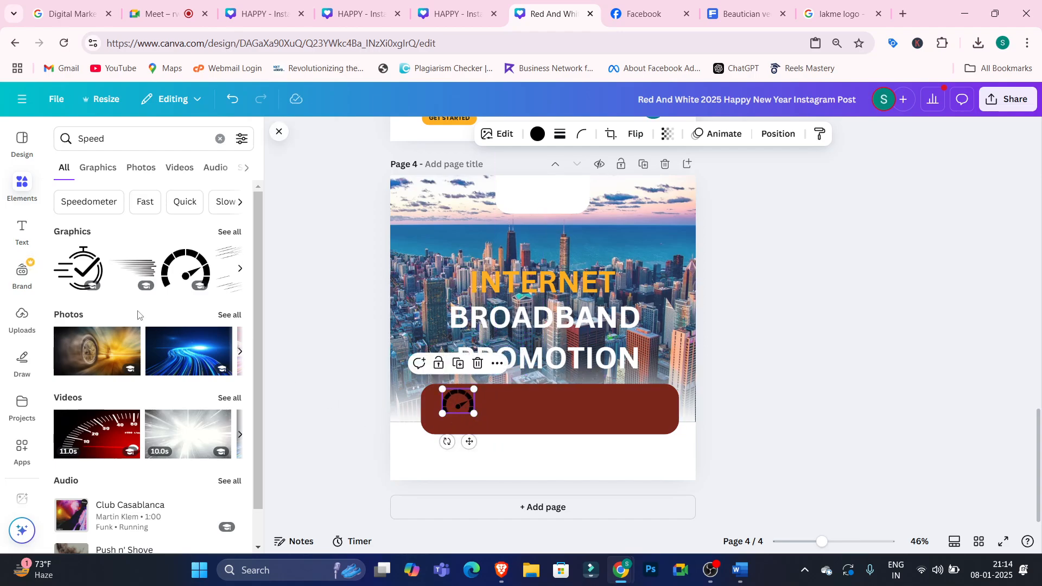
- Add a text box below the speedometer icon, widen it to one line and enter "sUPER SPEED"
{"action": "left_click", "coordinate": [22, 230]}
{"action": "left_click", "coordinate": [154, 172]}
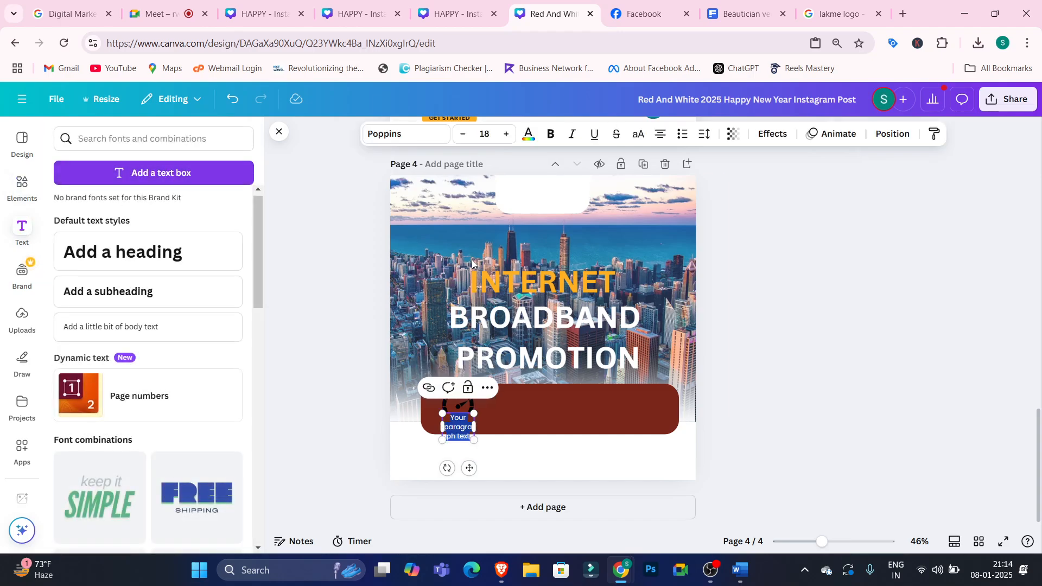
{"action": "left_click", "coordinate": [802, 356]}
{"action": "left_click", "coordinate": [477, 437]}
{"action": "mouse_move", "coordinate": [474, 428]}
{"action": "left_mouse_down"}
{"action": "mouse_move", "coordinate": [515, 420]}
{"action": "mouse_move", "coordinate": [477, 425]}
{"action": "left_mouse_up"}
{"action": "left_click", "coordinate": [559, 425]}
{"action": "left_click", "coordinate": [493, 419]}
{"action": "left_click", "coordinate": [488, 423]}
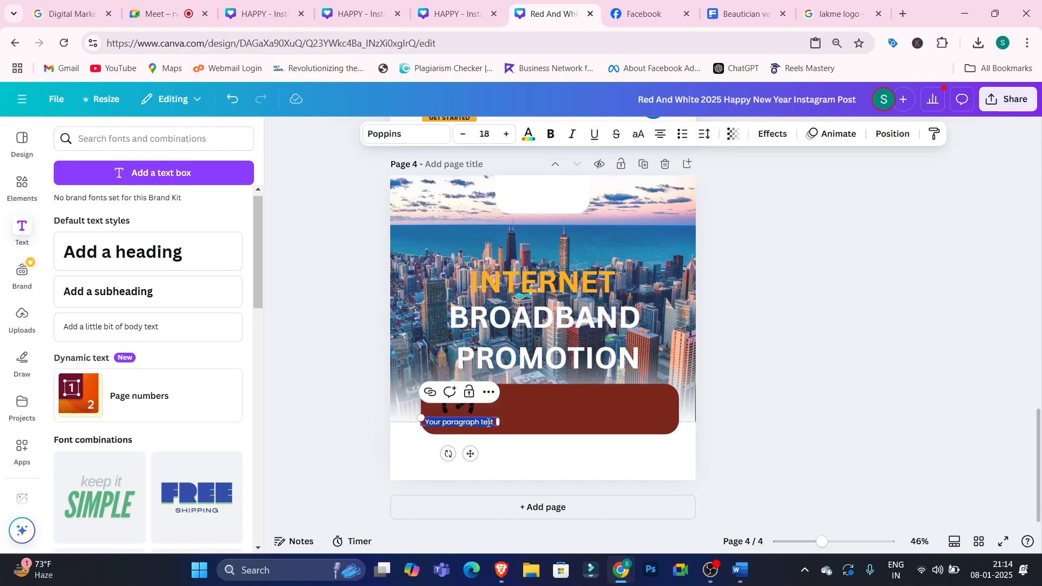
{"action": "type", "text": "sUPER SPEED"}
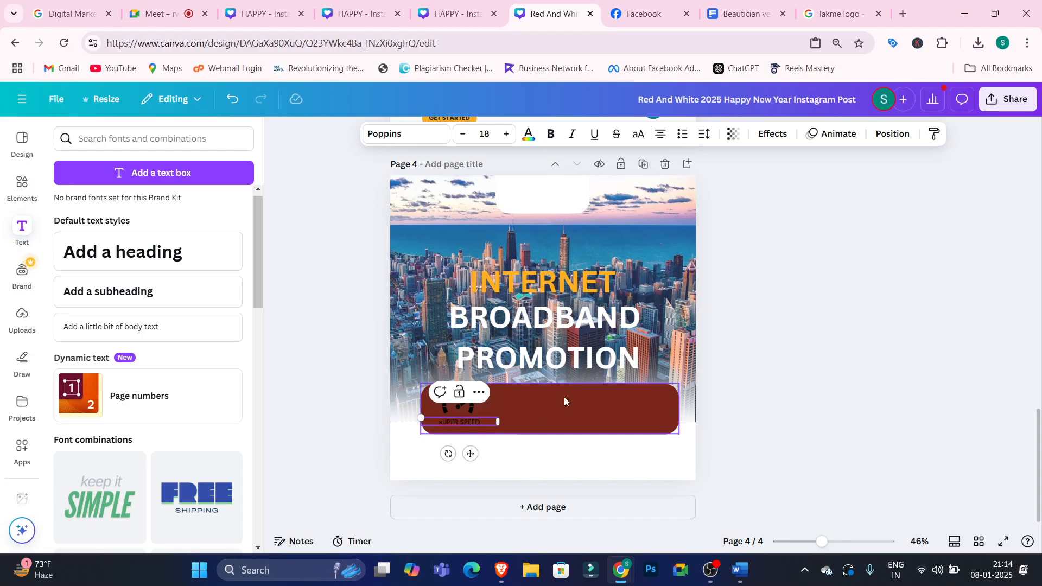
{"action": "left_click", "coordinate": [730, 387]}
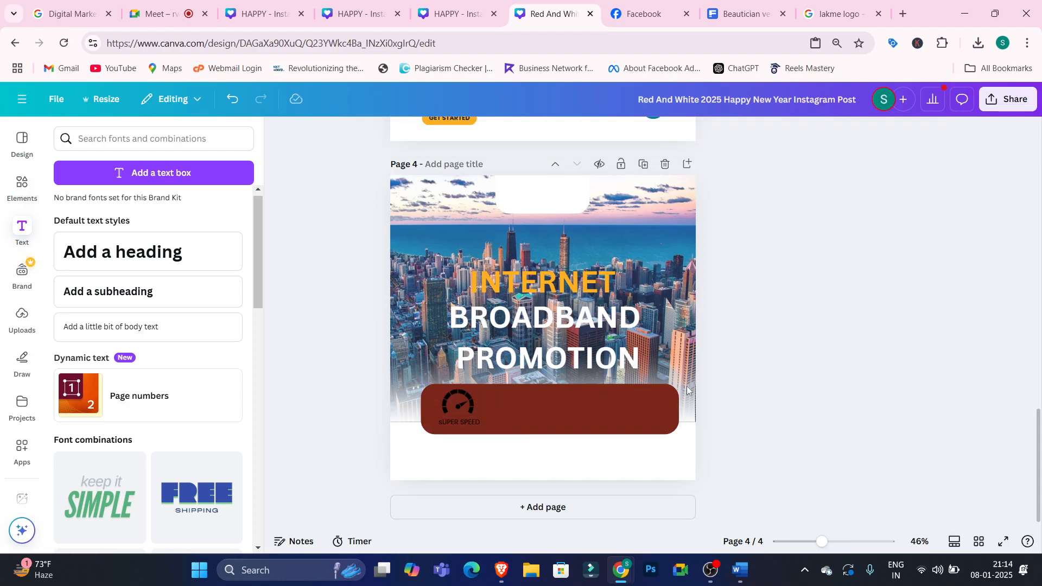
- Recolour the "sUPER SPEED" label and the speedometer icon white, nudging both slightly left to line them up
{"action": "left_click_drag", "start_coordinate": [457, 421], "coordinate": [460, 422]}
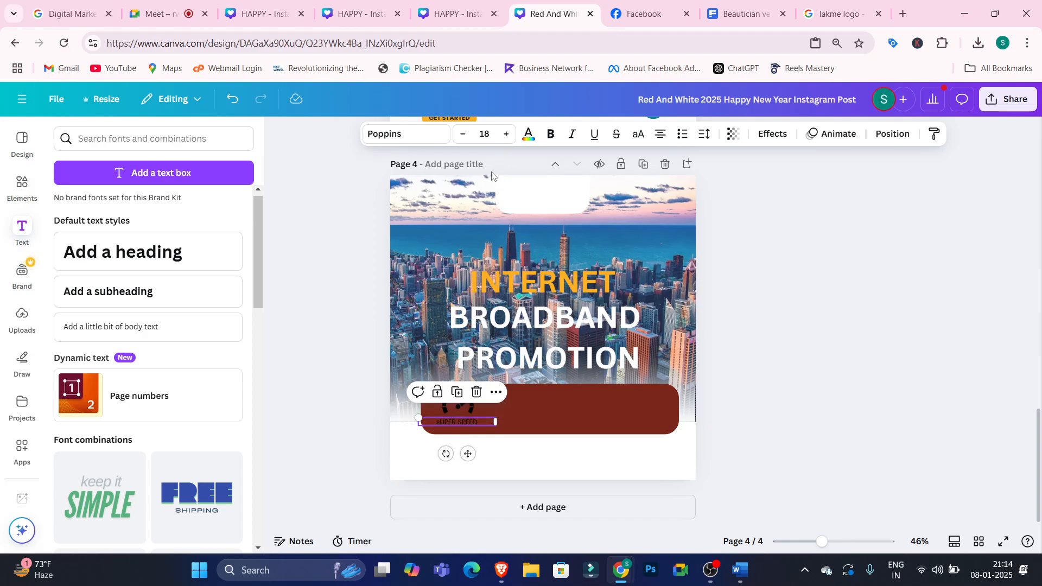
{"action": "left_click", "coordinate": [530, 135]}
{"action": "left_click", "coordinate": [229, 262]}
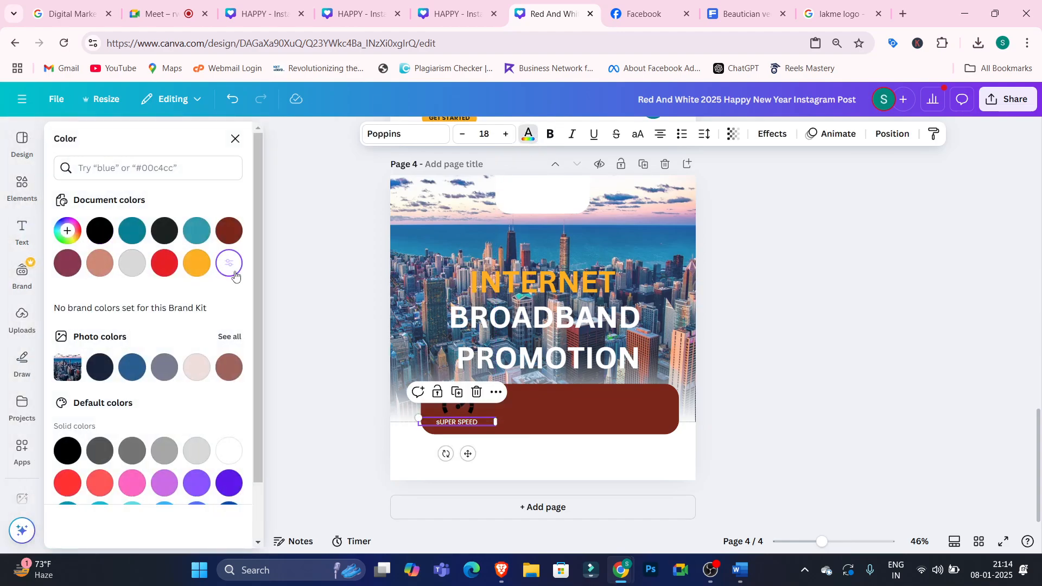
{"action": "left_click", "coordinate": [465, 411]}
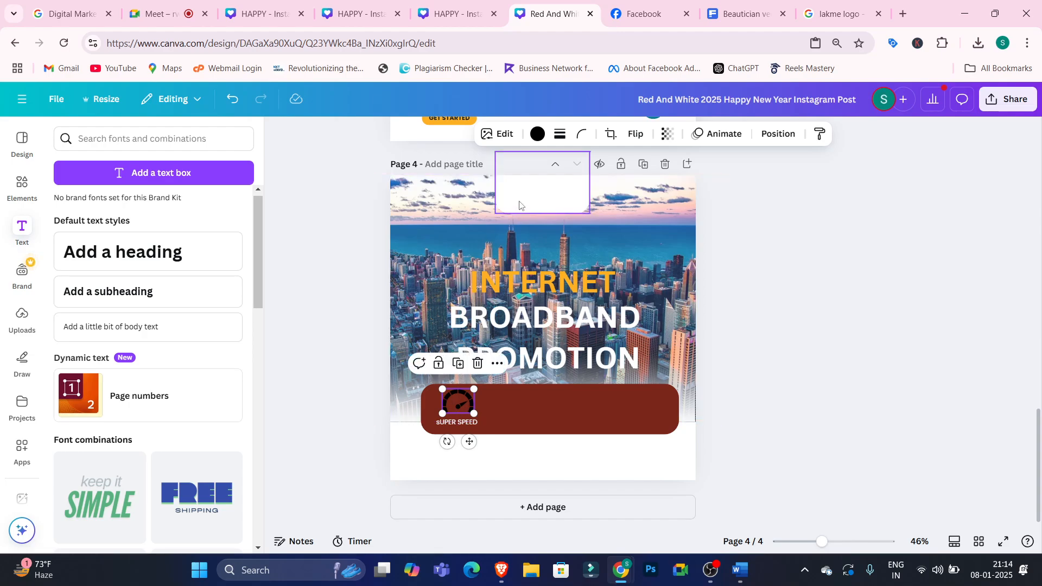
{"action": "left_click", "coordinate": [538, 134]}
{"action": "left_click", "coordinate": [229, 262]}
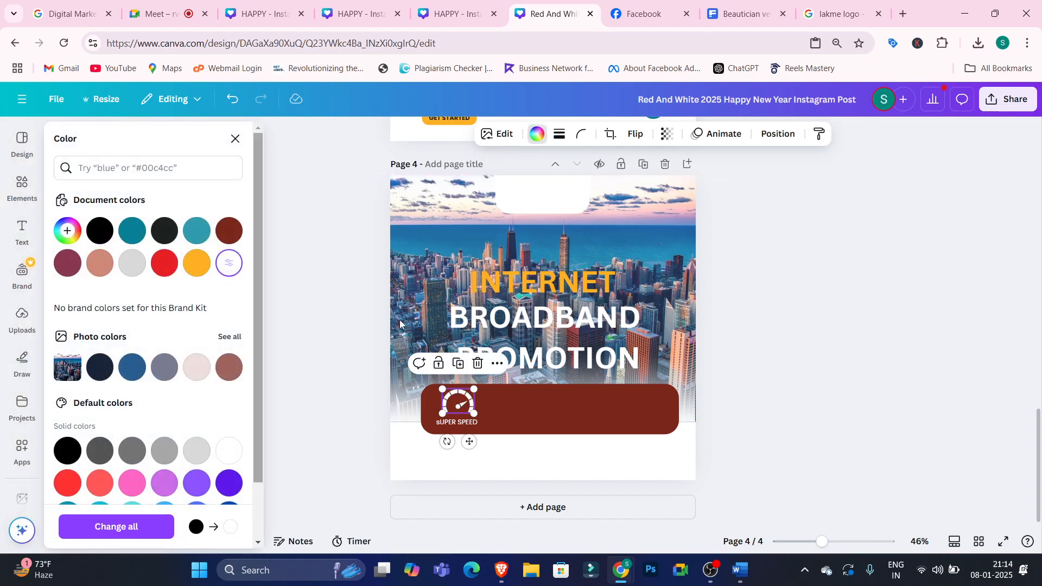
{"action": "left_click", "coordinate": [529, 414]}
{"action": "left_click", "coordinate": [455, 408]}
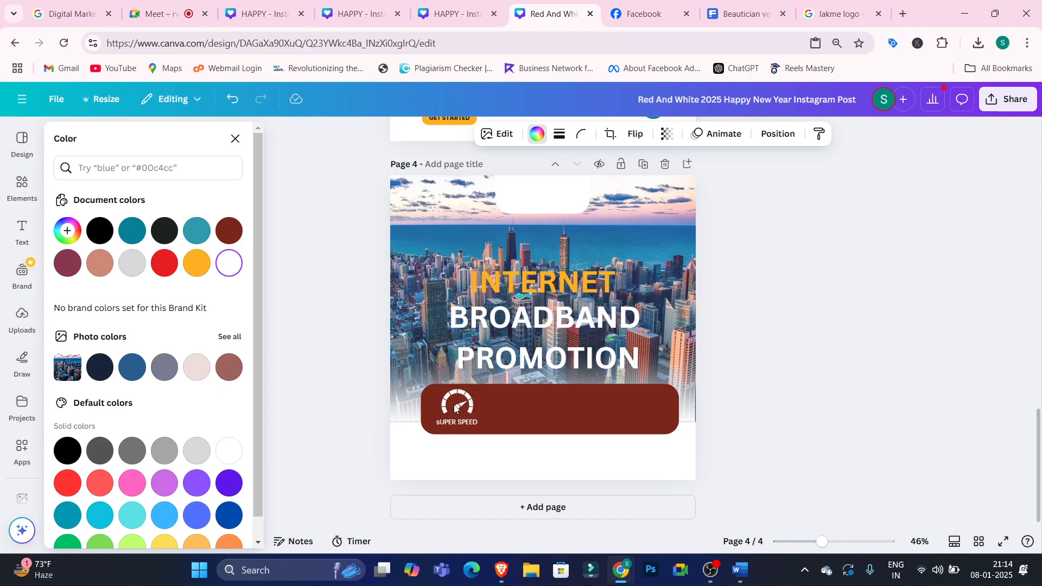
{"action": "left_click", "coordinate": [454, 408]}
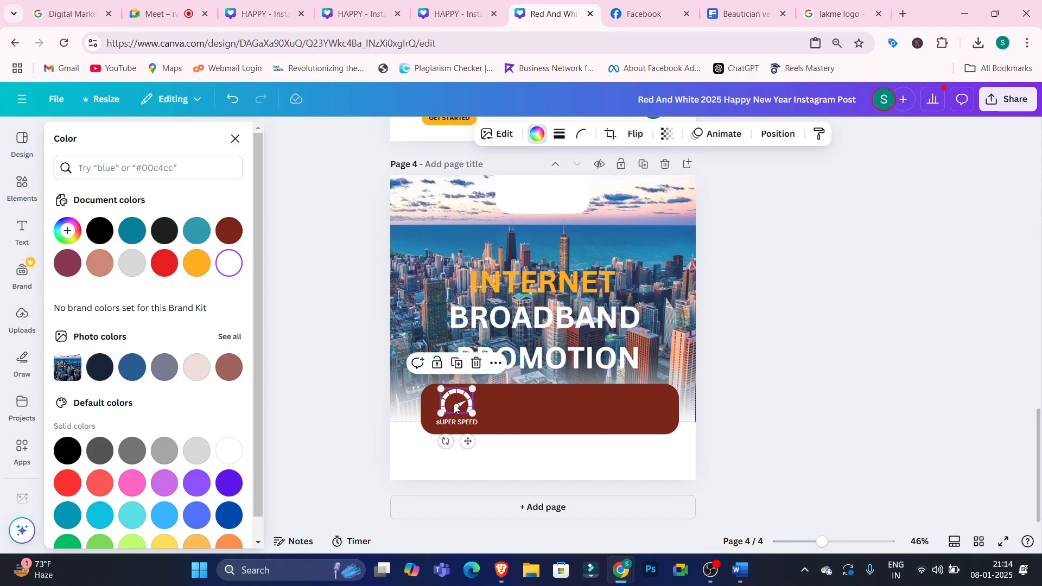
- Change the fill of page 4's rounded feature bar to the lighter teal document colour
{"action": "left_click", "coordinate": [515, 391]}
{"action": "left_click", "coordinate": [385, 134]}
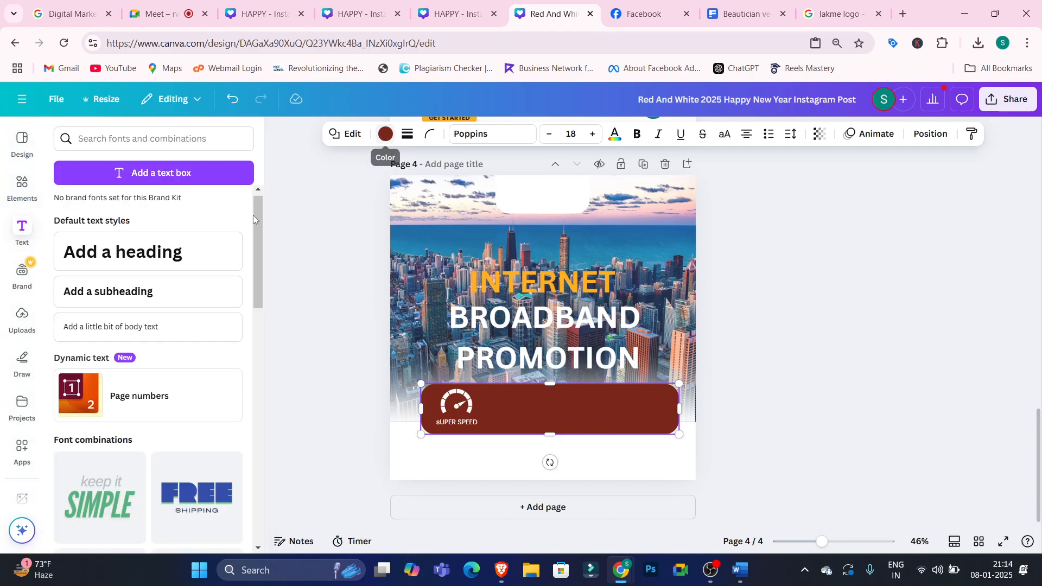
{"action": "left_click", "coordinate": [386, 134]}
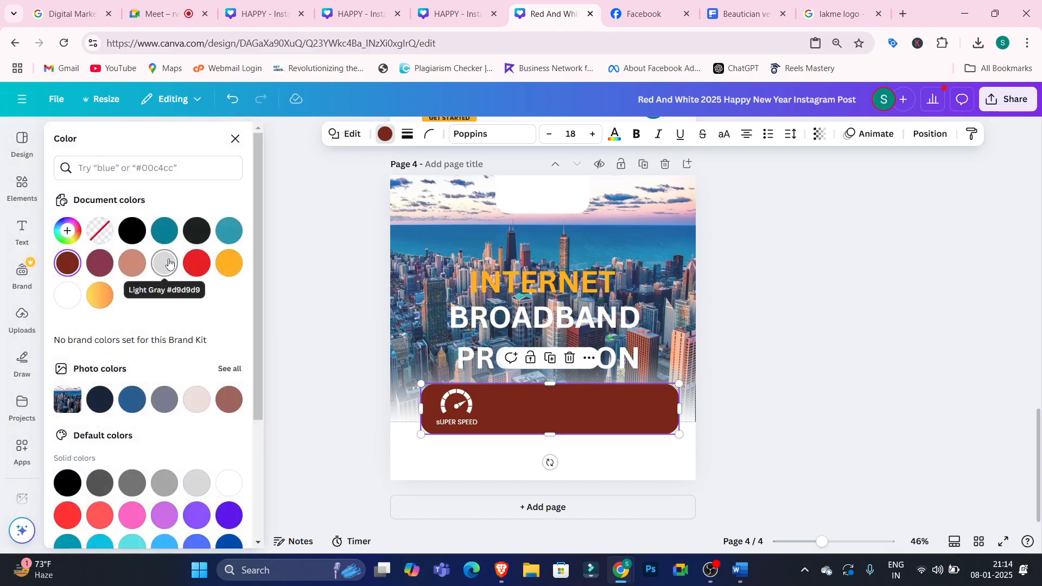
{"action": "left_click", "coordinate": [231, 234]}
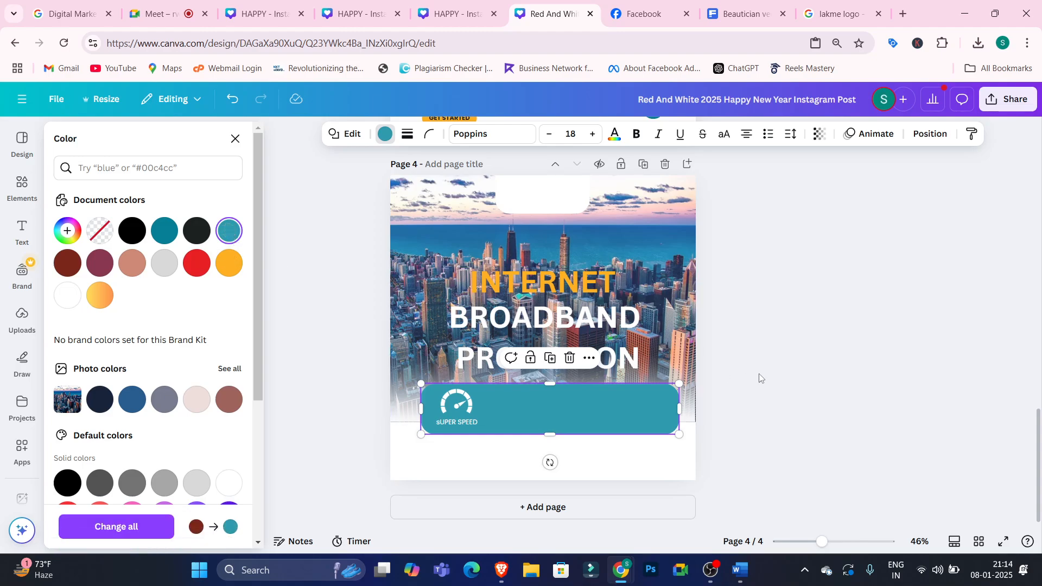
{"action": "key", "text": "Escape"}
- Check the remaining features in page 3's icon bar, then clear the "Speed" search and browse the suggested element categories
{"action": "scroll", "coordinate": [798, 373], "scroll_direction": "up", "scroll_amount": 3}
{"action": "scroll", "coordinate": [802, 366], "scroll_direction": "down", "scroll_amount": 3}
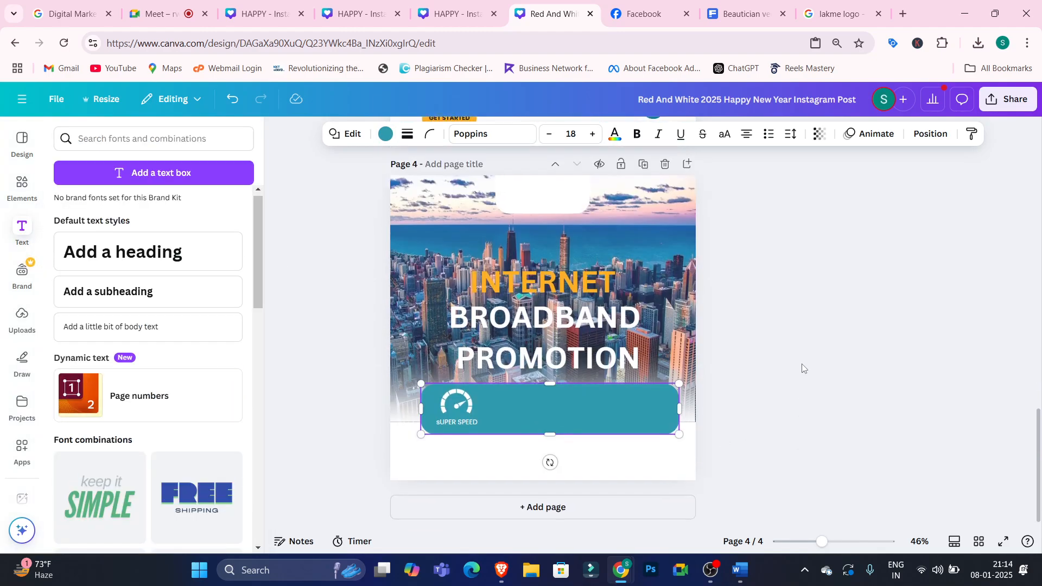
{"action": "scroll", "coordinate": [522, 380], "scroll_direction": "up", "scroll_amount": 3}
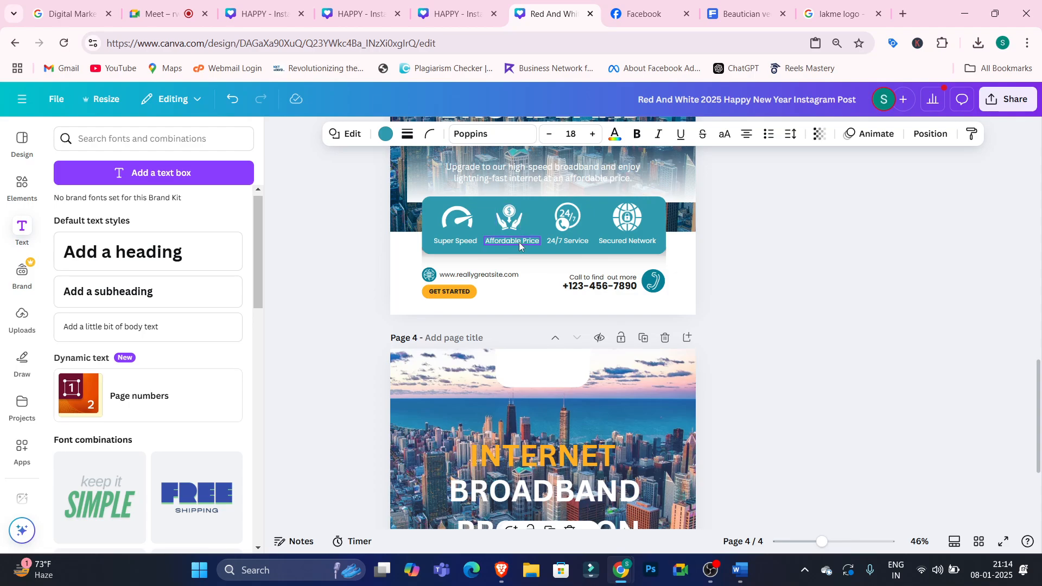
{"action": "scroll", "coordinate": [530, 309], "scroll_direction": "down", "scroll_amount": 3}
{"action": "scroll", "coordinate": [487, 254], "scroll_direction": "up", "scroll_amount": 3}
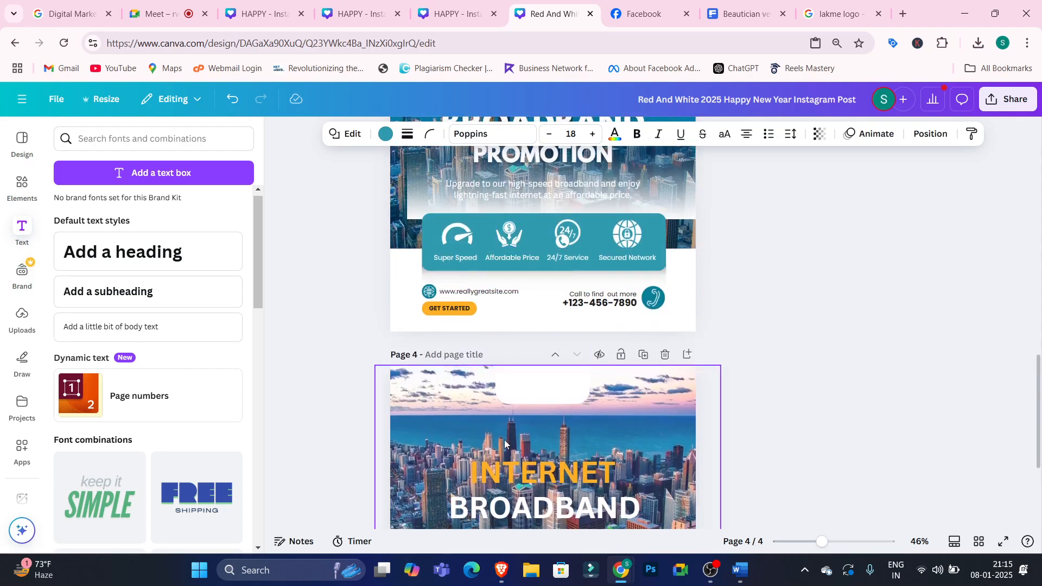
{"action": "scroll", "coordinate": [505, 444], "scroll_direction": "down", "scroll_amount": 3}
{"action": "left_click", "coordinate": [22, 185]}
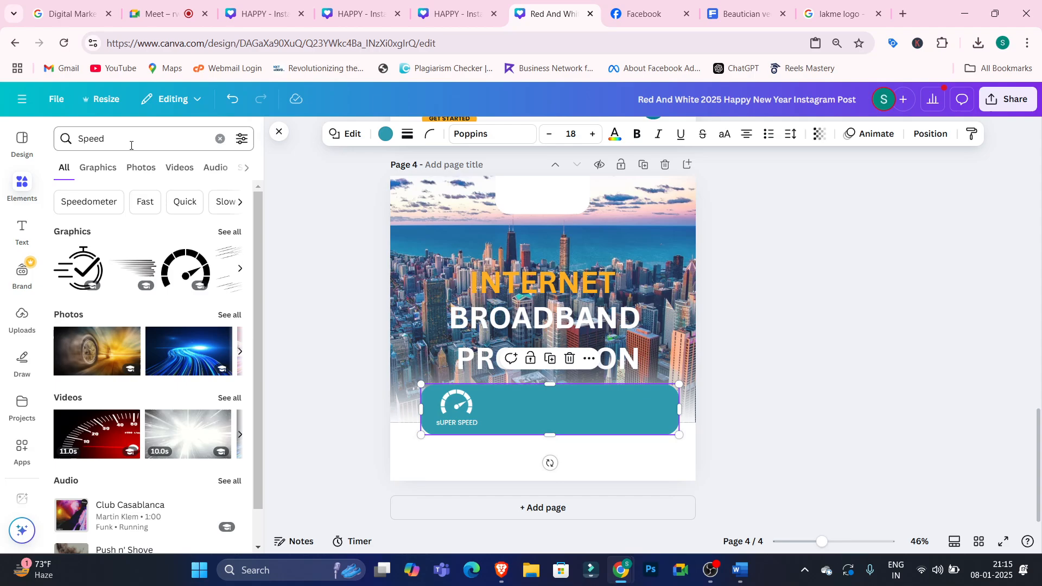
{"action": "left_click", "coordinate": [247, 170]}
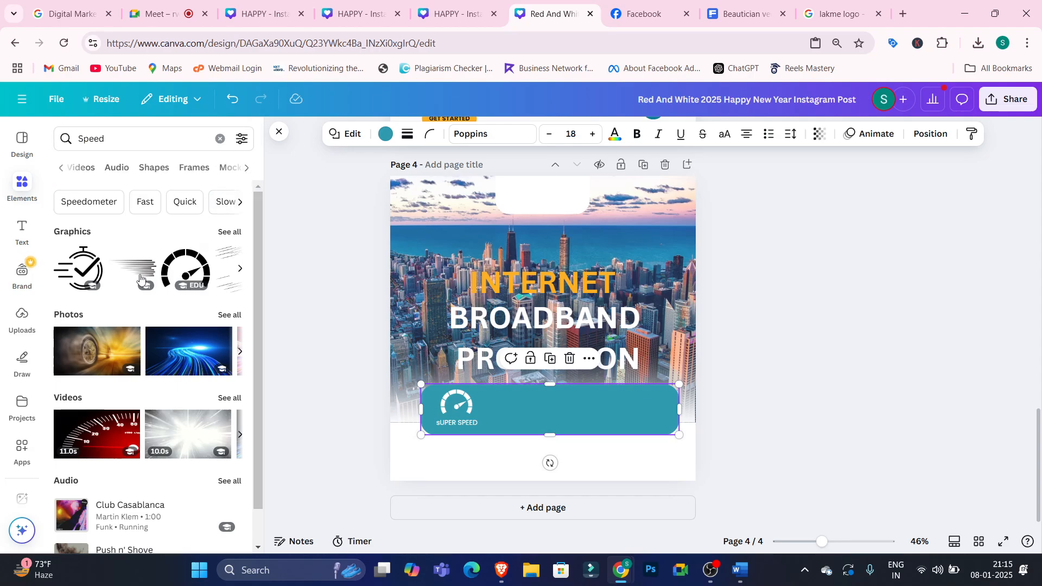
{"action": "left_click", "coordinate": [220, 139]}
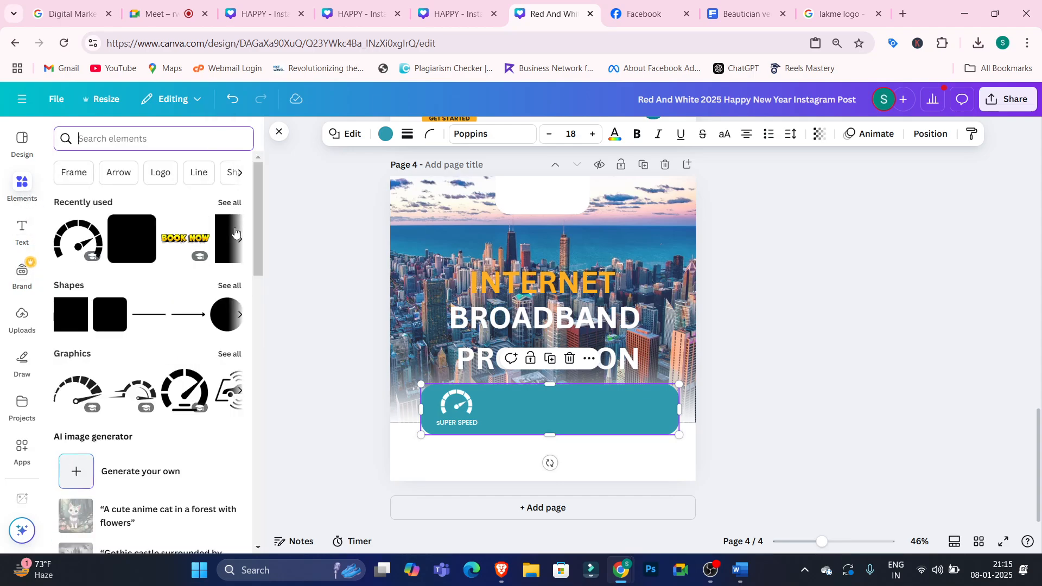
{"action": "scroll", "coordinate": [225, 351], "scroll_direction": "down", "scroll_amount": 4}
{"action": "scroll", "coordinate": [220, 340], "scroll_direction": "up", "scroll_amount": 4}
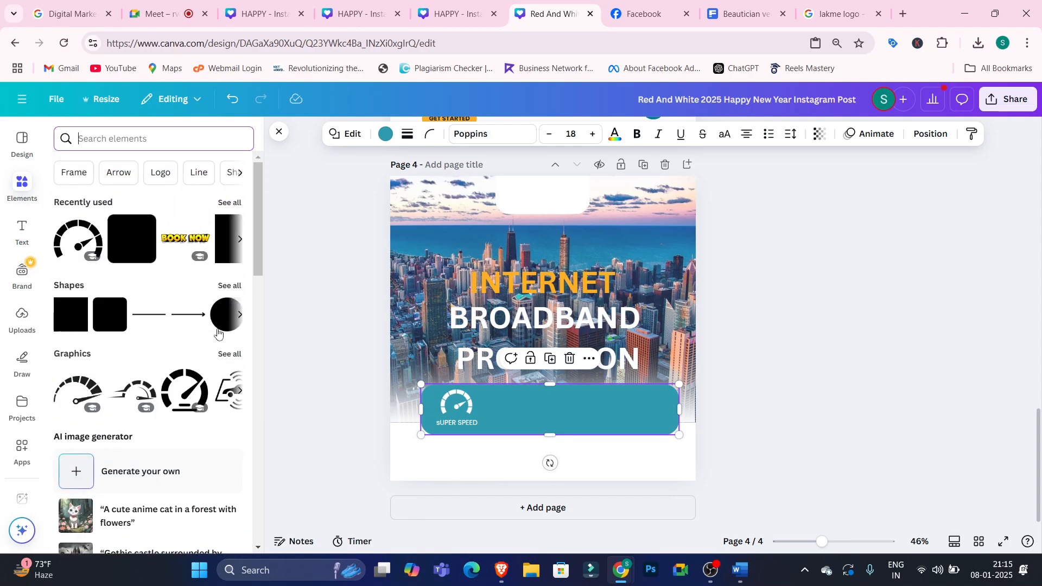
{"action": "left_click", "coordinate": [240, 173]}
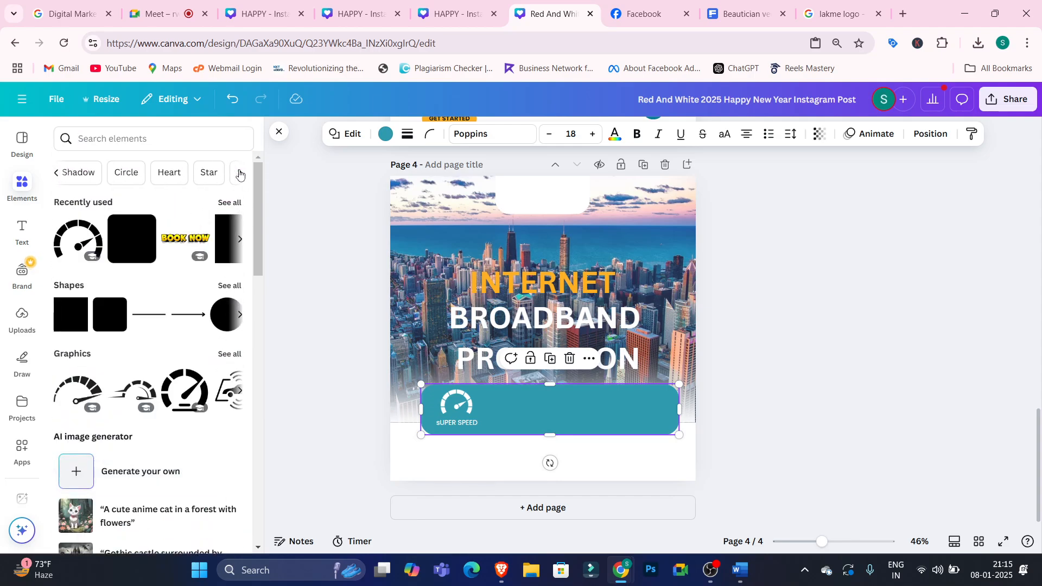
{"action": "left_click", "coordinate": [240, 173]}
{"action": "left_click", "coordinate": [240, 174]}
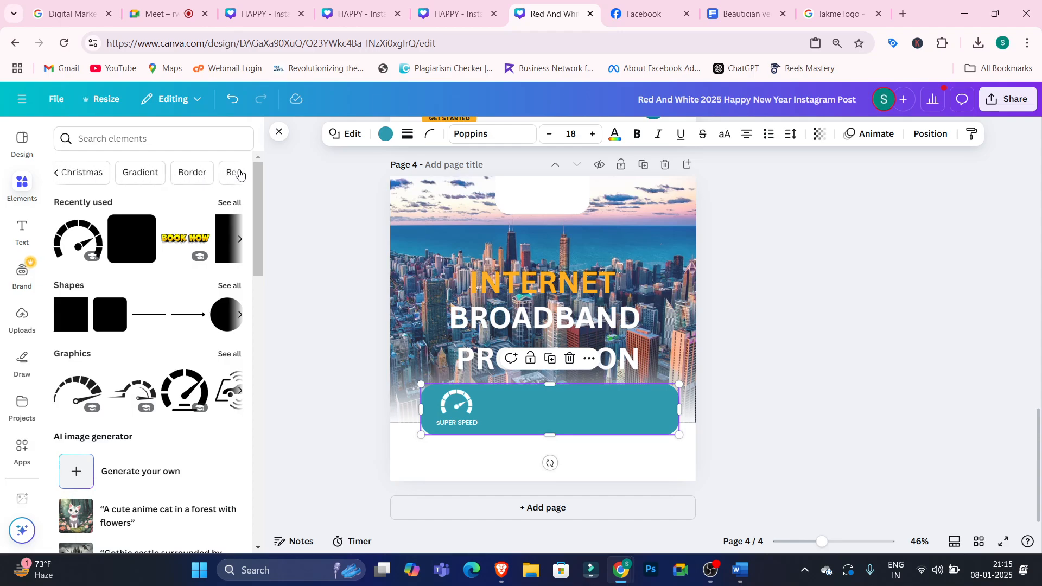
- Search the elements library for "ICONS" and then "PRICE", and look through all the price graphics
{"action": "left_click", "coordinate": [125, 142]}
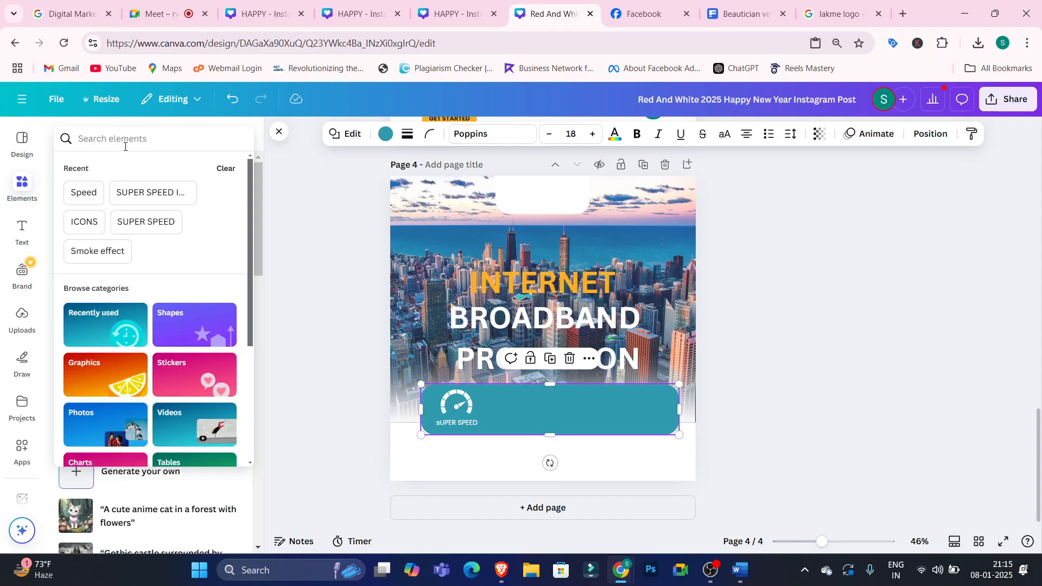
{"action": "type", "text": "ICONS"}
{"action": "key", "text": "Return"}
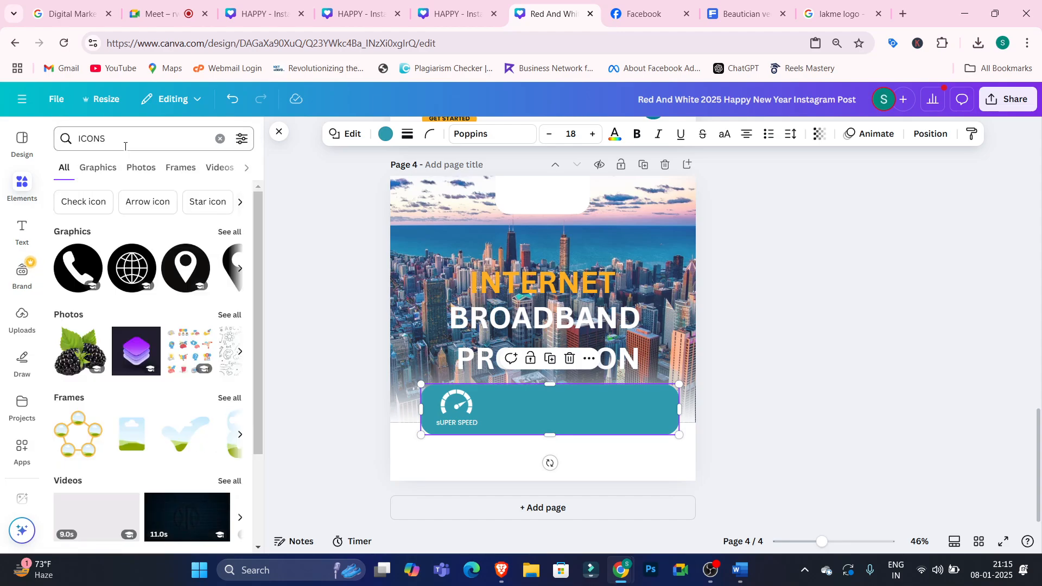
{"action": "left_click", "coordinate": [125, 146]}
{"action": "key", "text": "BackSpace"}
{"action": "type", "text": "PRICE"}
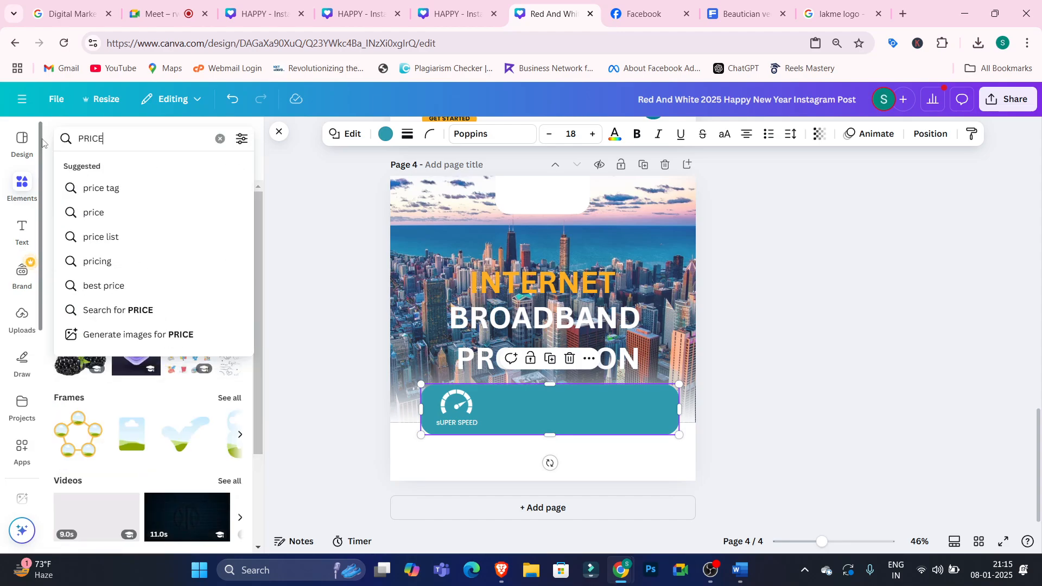
{"action": "key", "text": "Return"}
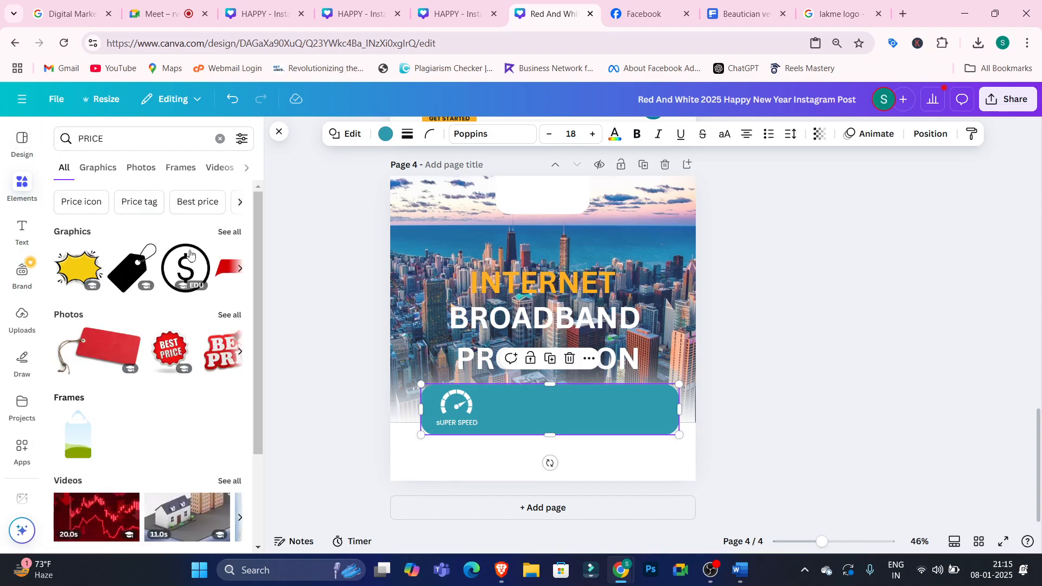
{"action": "left_click", "coordinate": [229, 232]}
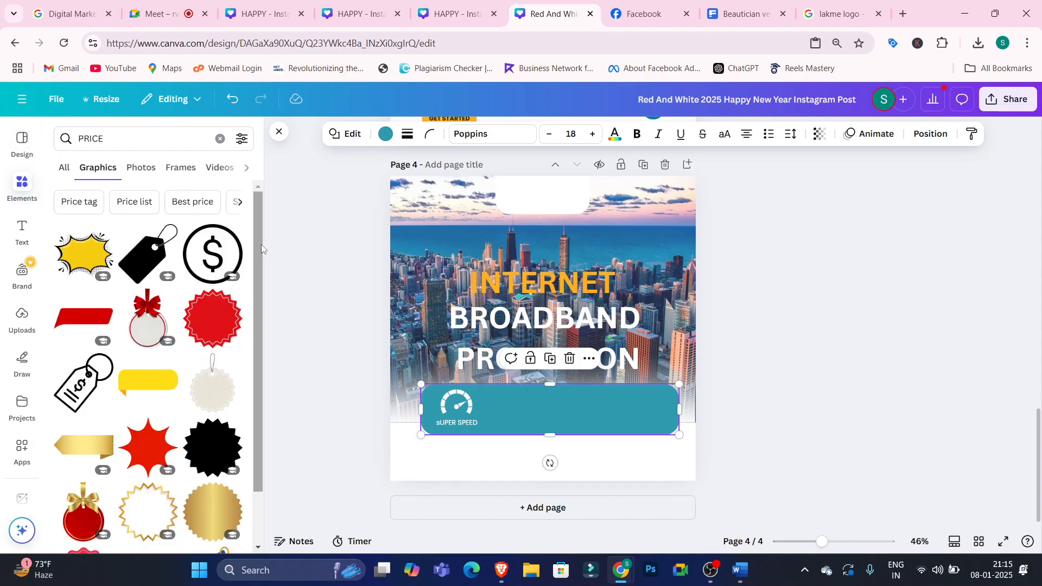
{"action": "mouse_move", "coordinate": [258, 247]}
{"action": "left_mouse_down"}
{"action": "mouse_move", "coordinate": [265, 368]}
{"action": "mouse_move", "coordinate": [259, 239]}
{"action": "left_mouse_up"}
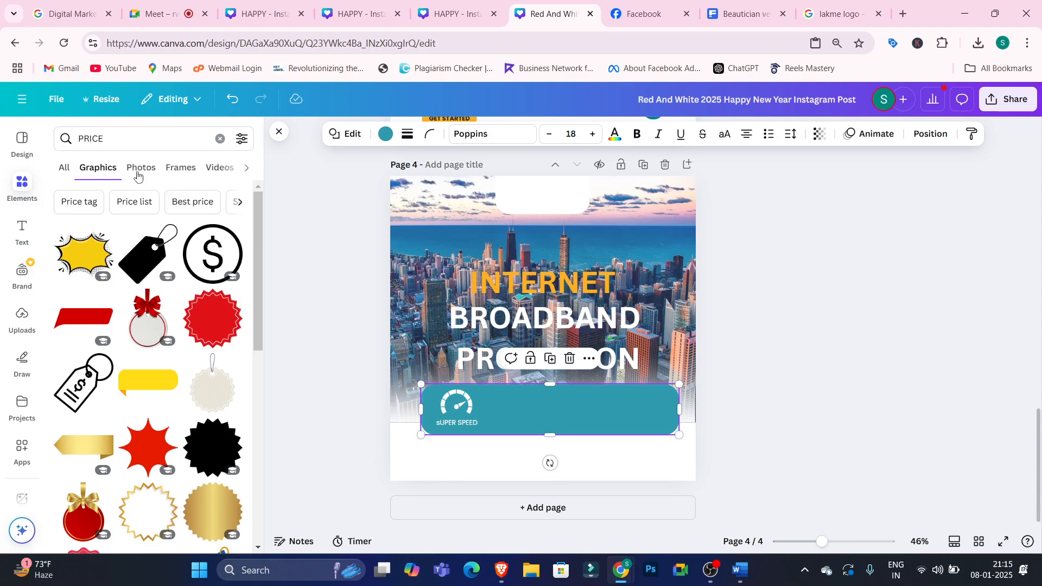
- Search the elements library for "AFFORDABLE ICON" and look through the graphics for an affordable-price icon
{"action": "left_click", "coordinate": [137, 139]}
{"action": "type", "text": "AFFORD"}
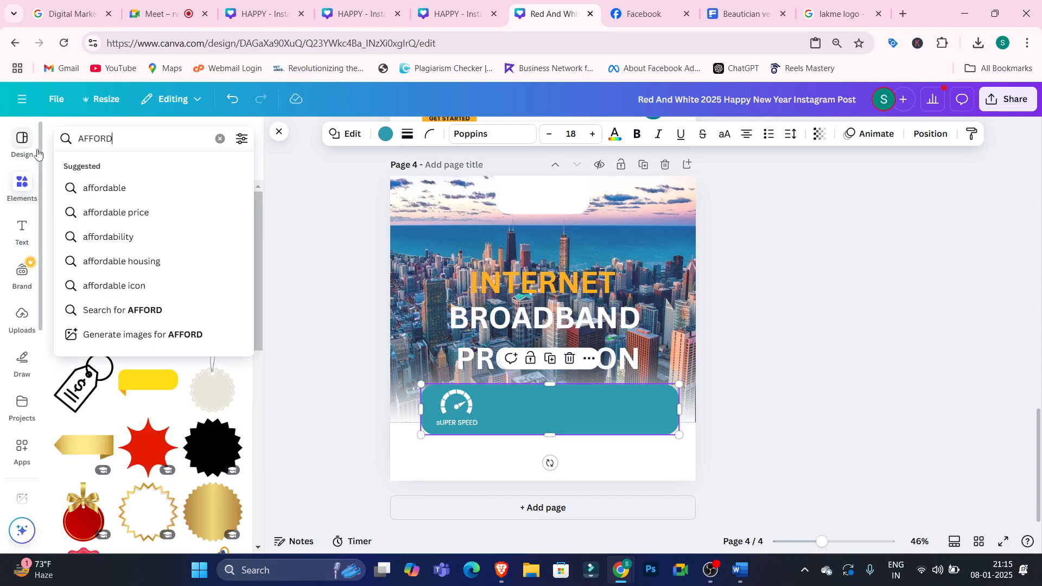
{"action": "type", "text": "AVLE"}
{"action": "key", "text": "BackSpace"}
{"action": "key", "text": "BackSpace"}
{"action": "type", "text": "BLE ICON"}
{"action": "key", "text": "Return"}
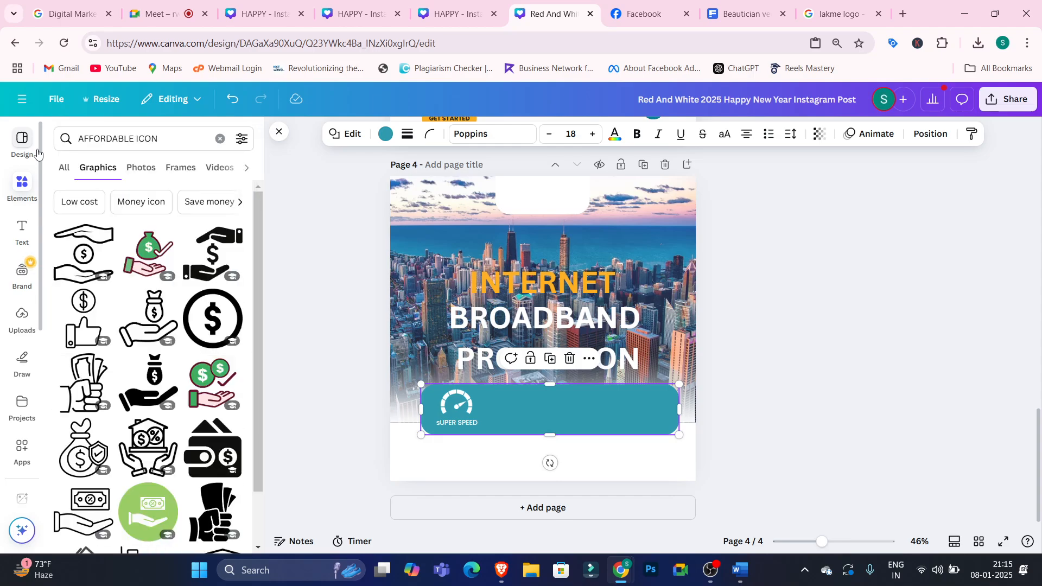
{"action": "mouse_move", "coordinate": [263, 228]}
{"action": "left_mouse_down"}
{"action": "mouse_move", "coordinate": [256, 362]}
{"action": "mouse_move", "coordinate": [241, 231]}
{"action": "left_mouse_up"}
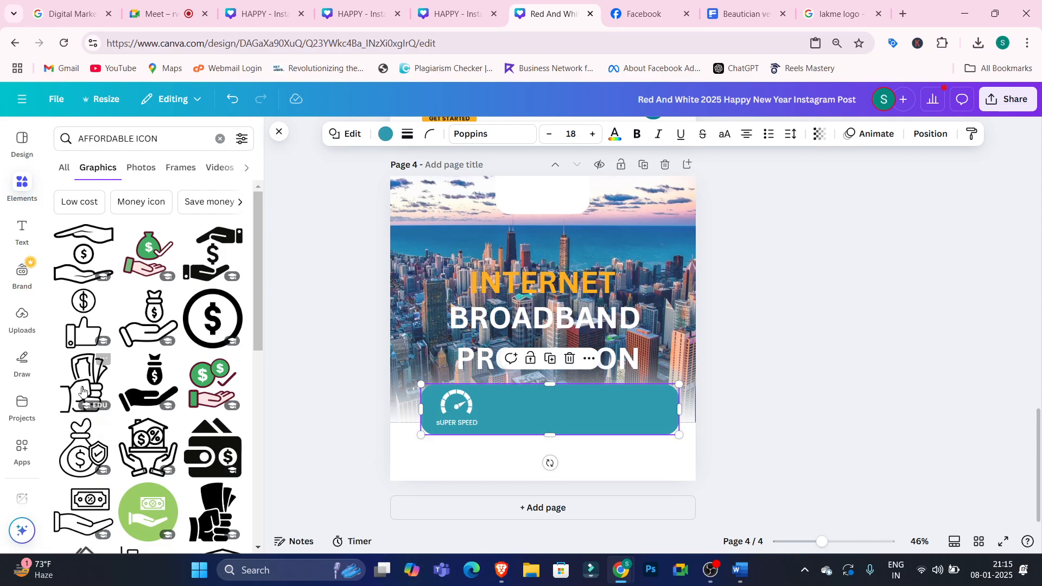
- Switch the elements search to the suggested "Low cost" and "Affordable" terms and look through the graphics for a price icon
{"action": "left_click", "coordinate": [216, 207]}
{"action": "left_click", "coordinate": [167, 205]}
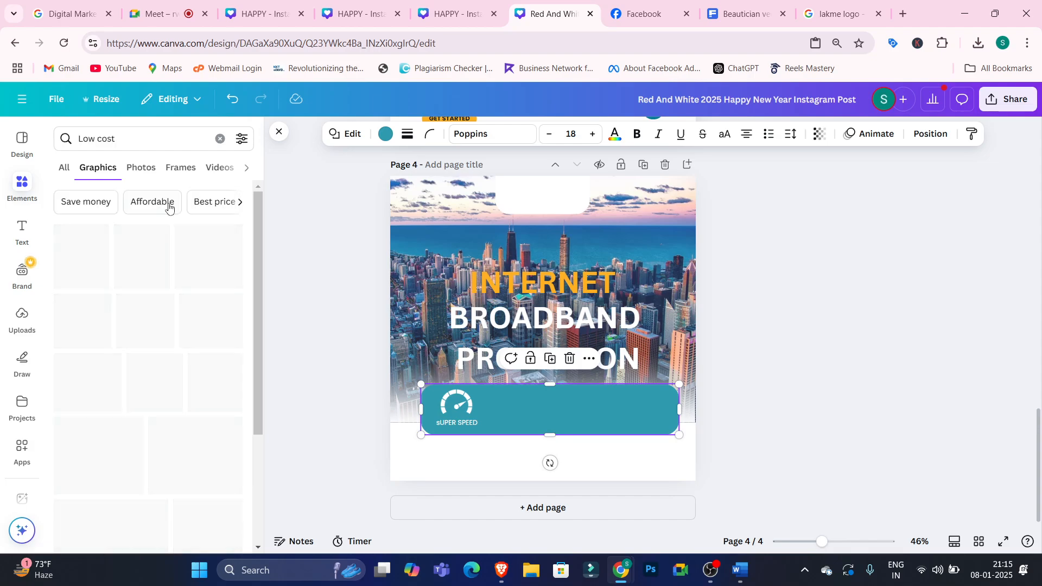
{"action": "left_click", "coordinate": [158, 205]}
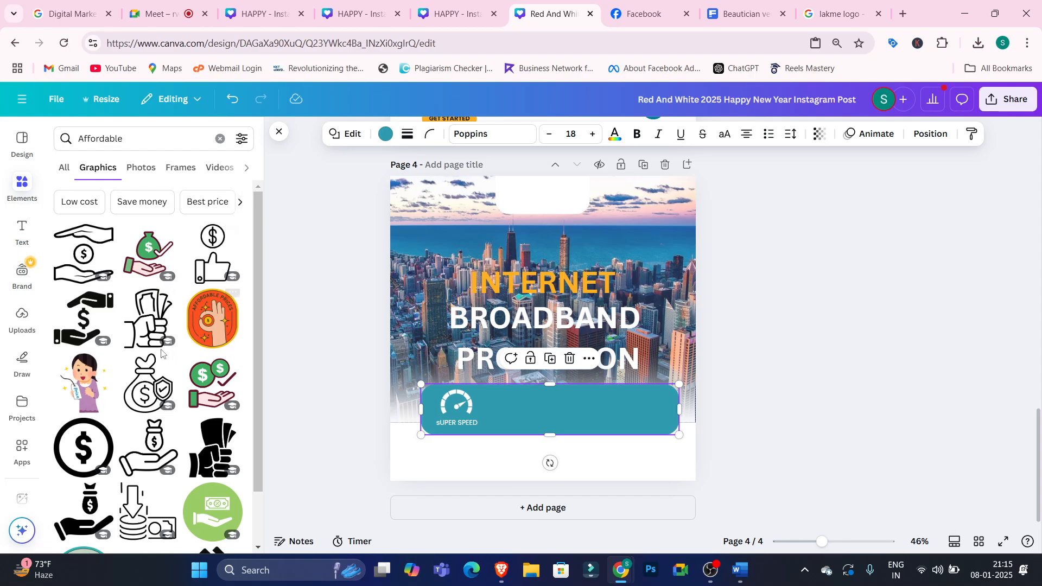
{"action": "left_click_drag", "start_coordinate": [257, 249], "coordinate": [257, 440]}
{"action": "scroll", "coordinate": [257, 443], "scroll_direction": "down", "scroll_amount": 2}
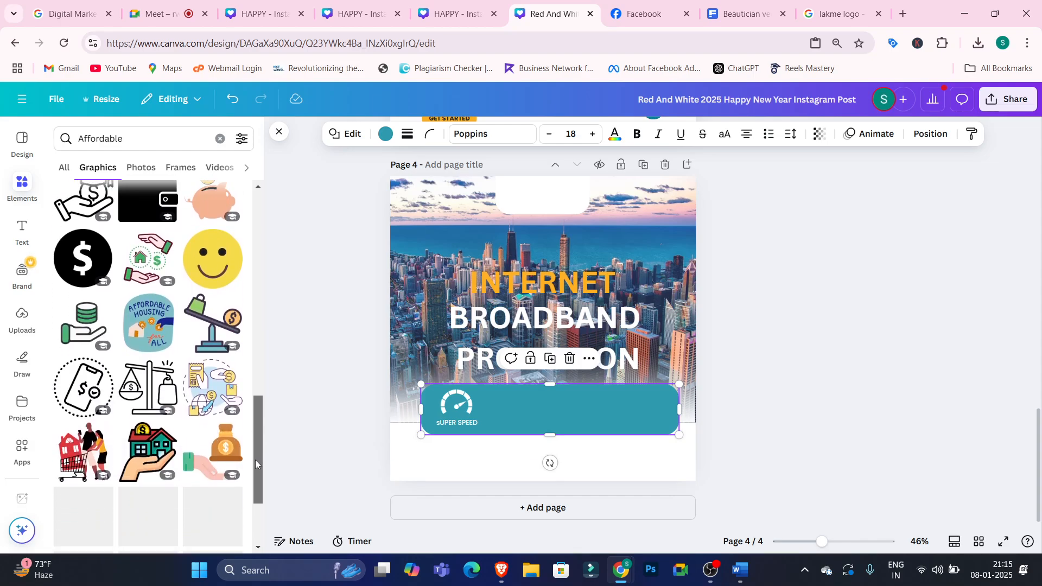
{"action": "scroll", "coordinate": [255, 438], "scroll_direction": "down", "scroll_amount": 3}
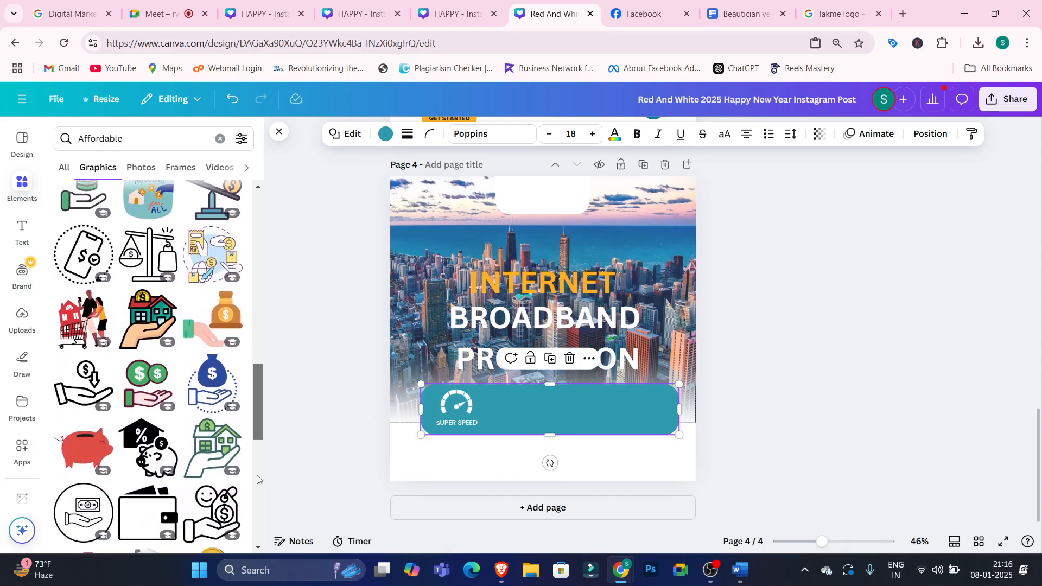
{"action": "left_click_drag", "start_coordinate": [258, 439], "coordinate": [253, 520]}
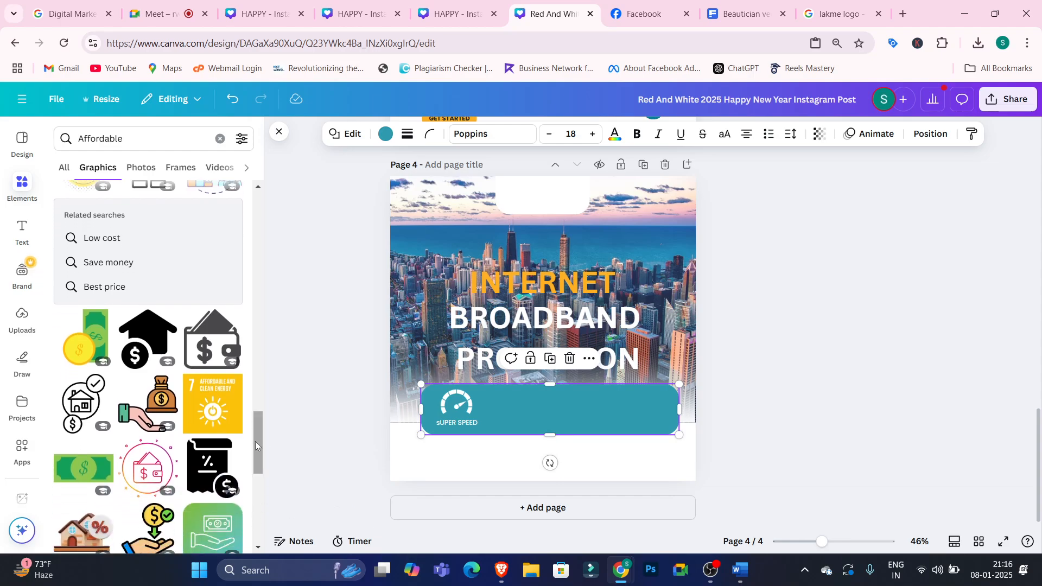
{"action": "left_click_drag", "start_coordinate": [255, 441], "coordinate": [259, 496]}
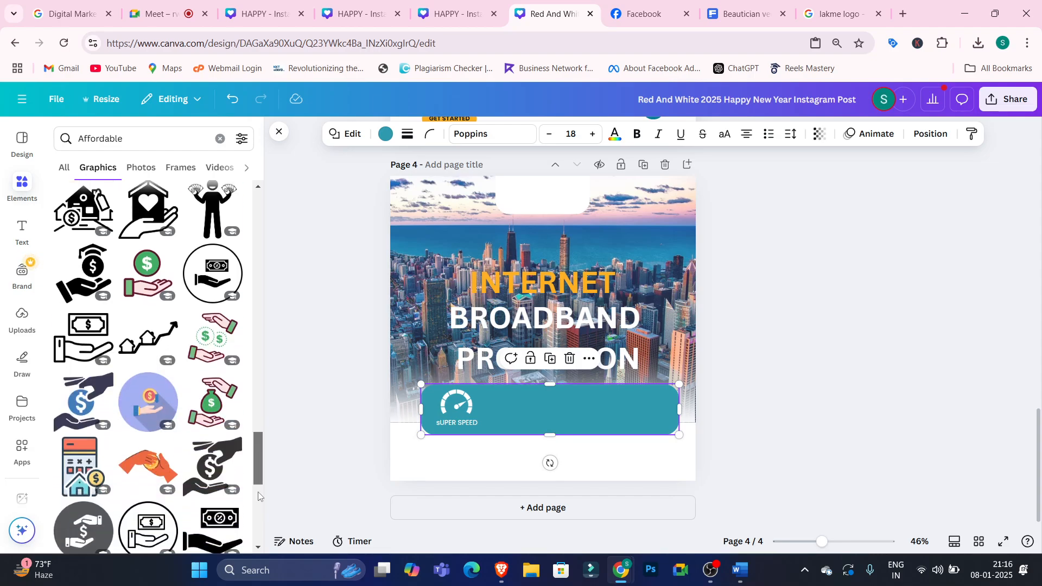
- Search Google for "flaticon" in the browser tab with the Lakme logo results and open the Flaticon website
{"action": "left_click", "coordinate": [838, 13]}
{"action": "left_click", "coordinate": [554, 48]}
{"action": "key", "text": "BackSpace"}
{"action": "type", "text": "FREE"}
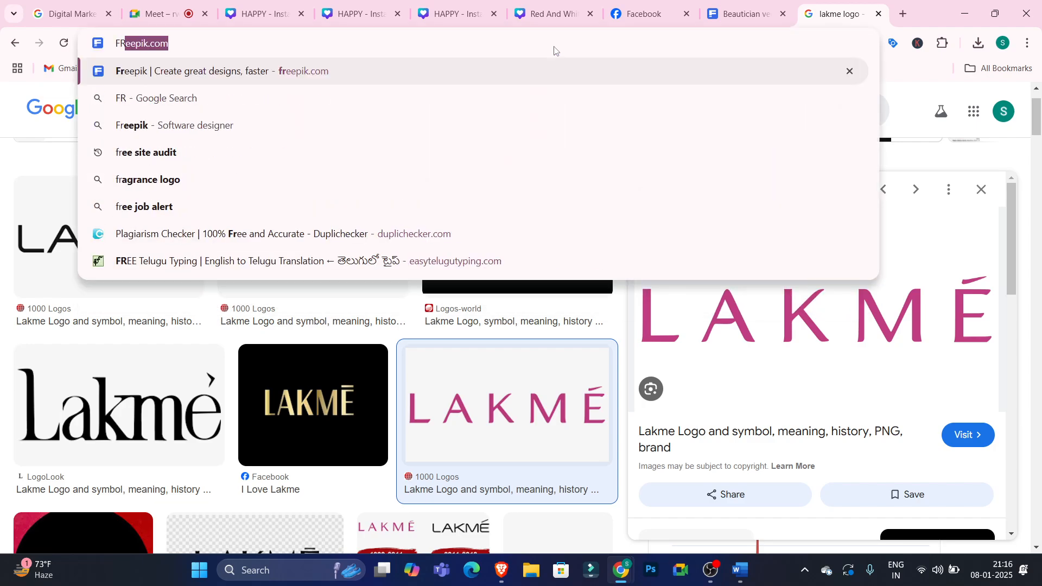
{"action": "key", "text": "BackSpace"}
{"action": "key", "text": "BackSpace"}
{"action": "key", "text": "BackSpace"}
{"action": "key", "text": "BackSpace"}
{"action": "key", "text": "BackSpace"}
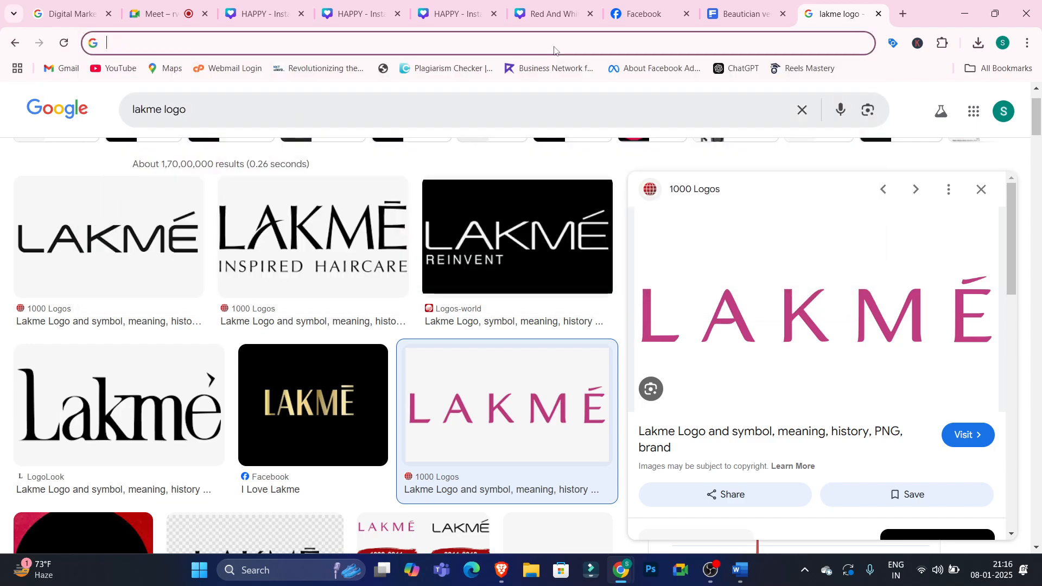
{"action": "type", "text": "flaticon"}
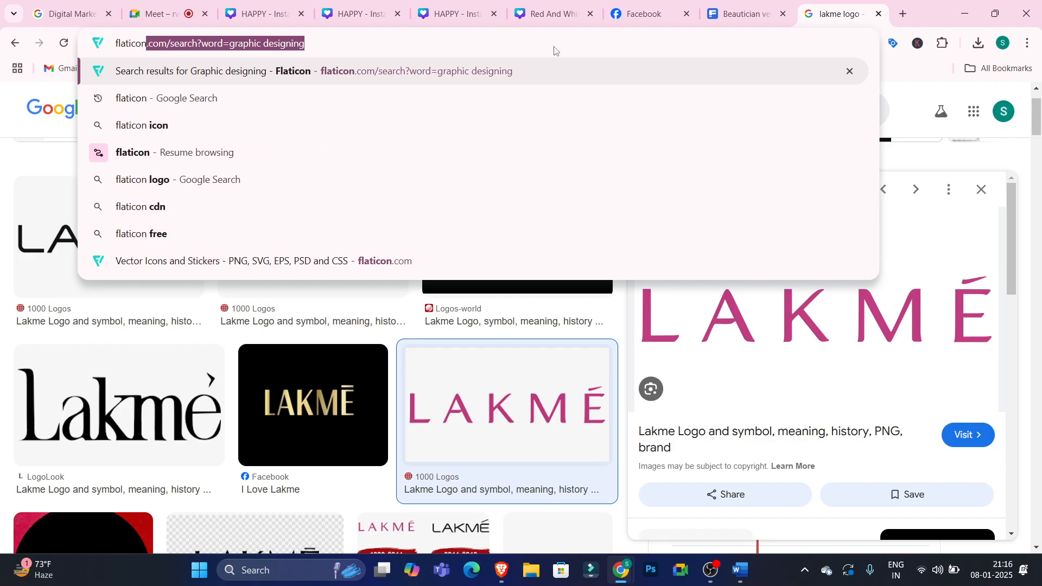
{"action": "key", "text": "Delete"}
{"action": "key", "text": "Return"}
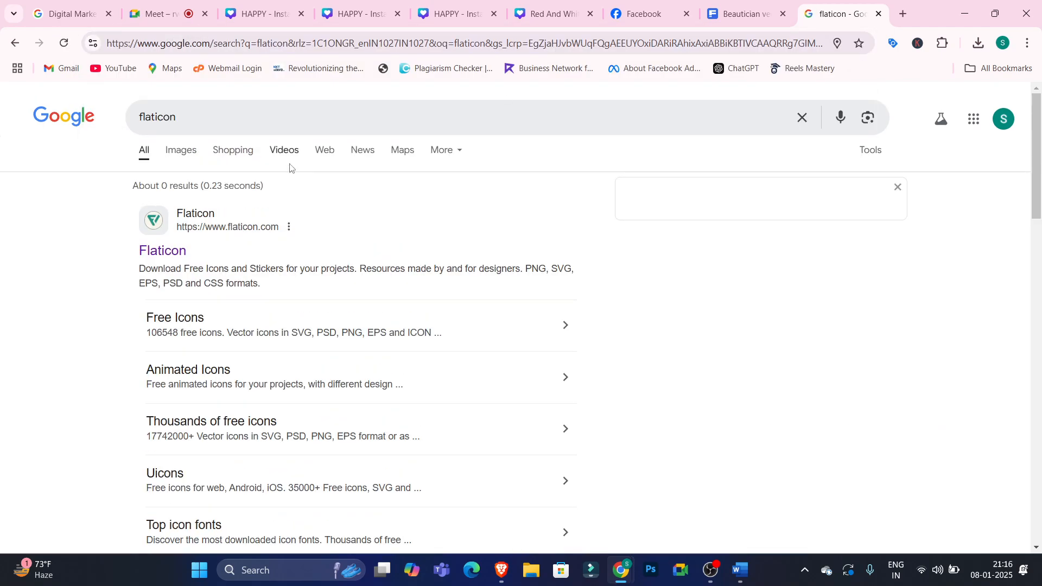
{"action": "left_click", "coordinate": [175, 253]}
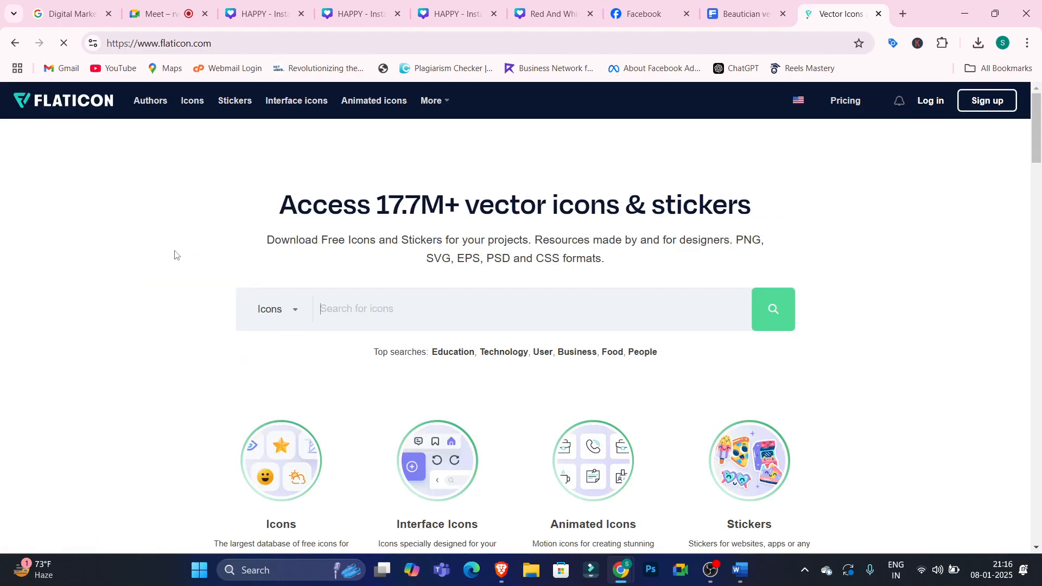
- Search Flaticon for "affordable price" icons, dismiss the Google sign-in prompt and look through the results
{"action": "left_click", "coordinate": [357, 307]}
{"action": "type", "text": "aff"}
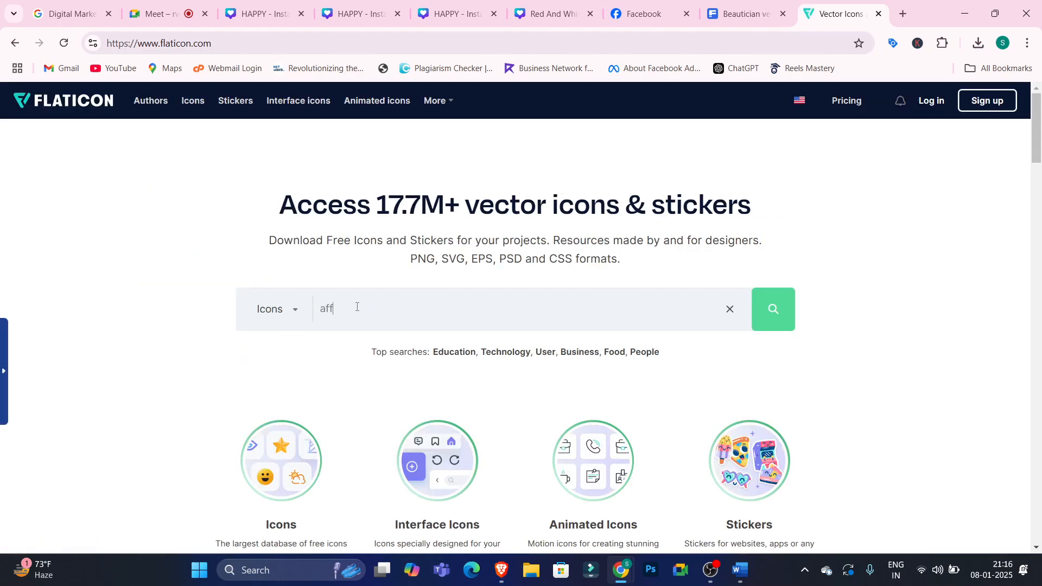
{"action": "type", "text": "ordable price"}
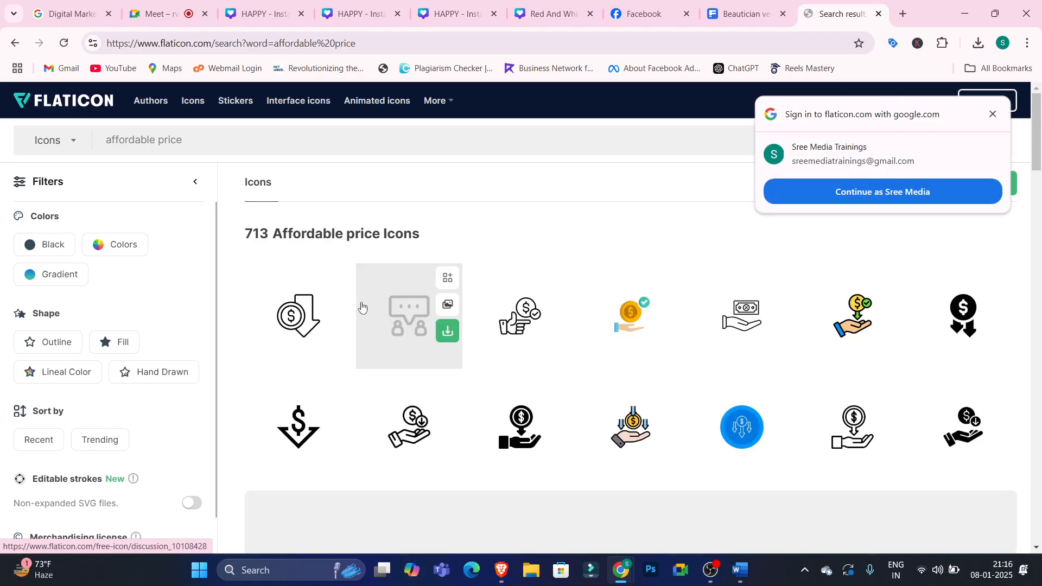
{"action": "left_click", "coordinate": [994, 115]}
{"action": "scroll", "coordinate": [1041, 148], "scroll_direction": "down", "scroll_amount": 3}
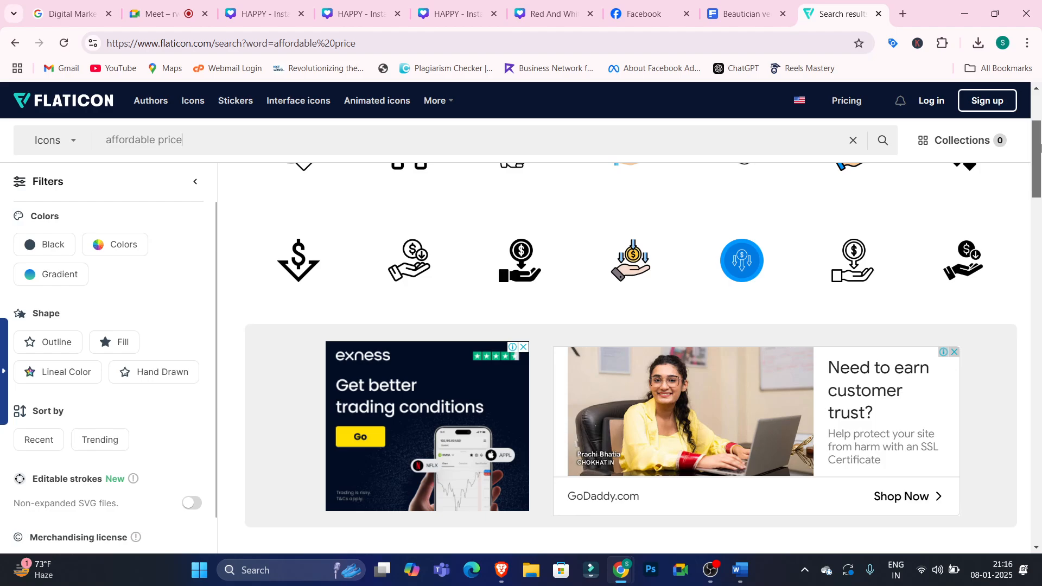
{"action": "left_click_drag", "start_coordinate": [1041, 148], "coordinate": [1041, 221]}
- Narrow the Flaticon search to "affordable price in inr" and check the results page for icons
{"action": "scroll", "coordinate": [464, 232], "scroll_direction": "up", "scroll_amount": 10}
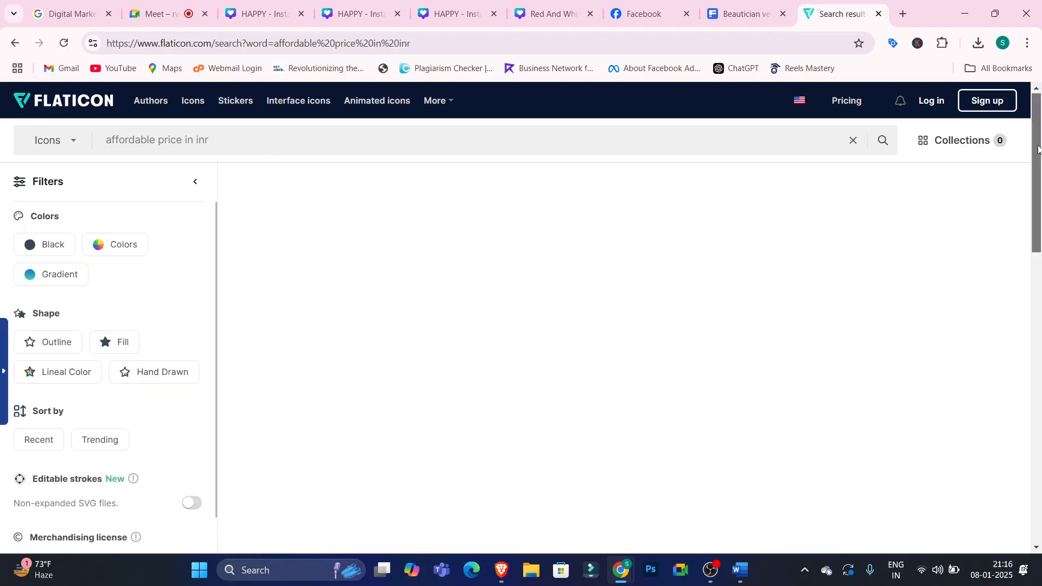
{"action": "left_click_drag", "start_coordinate": [1038, 147], "coordinate": [1039, 196]}
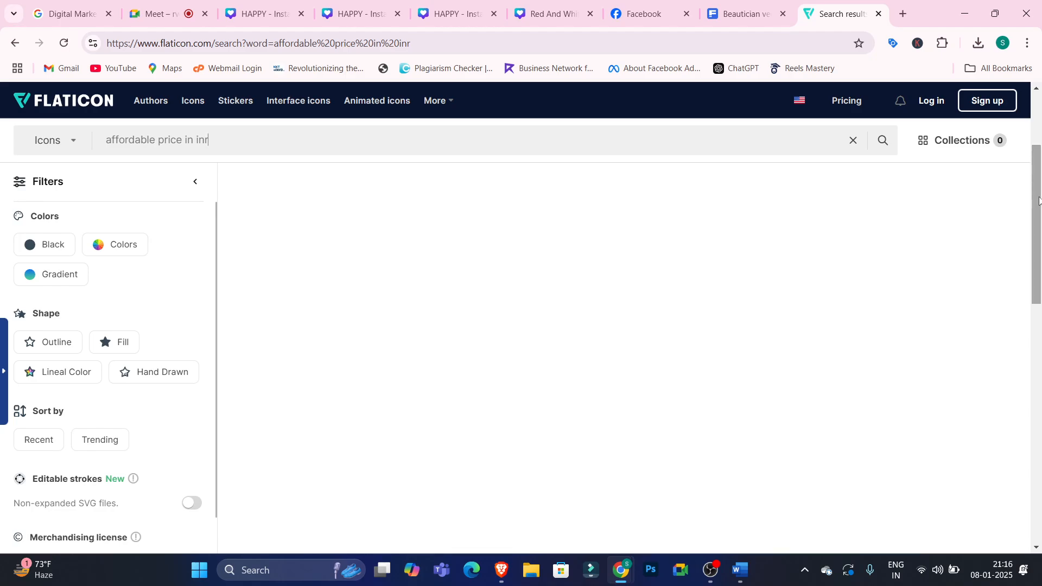
{"action": "left_click_drag", "start_coordinate": [1039, 197], "coordinate": [1035, 236]}
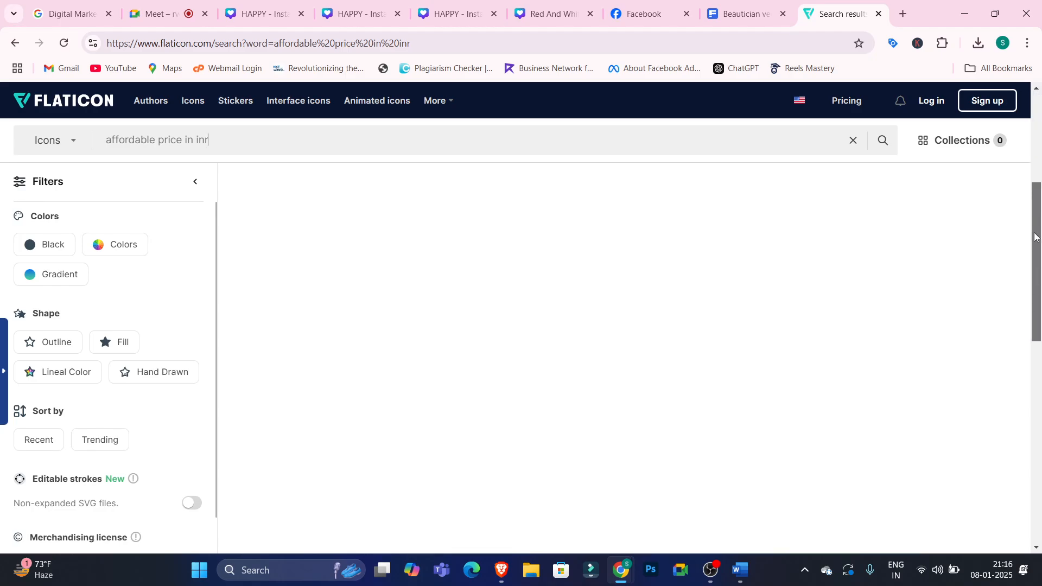
{"action": "left_click_drag", "start_coordinate": [1037, 274], "coordinate": [1035, 137]}
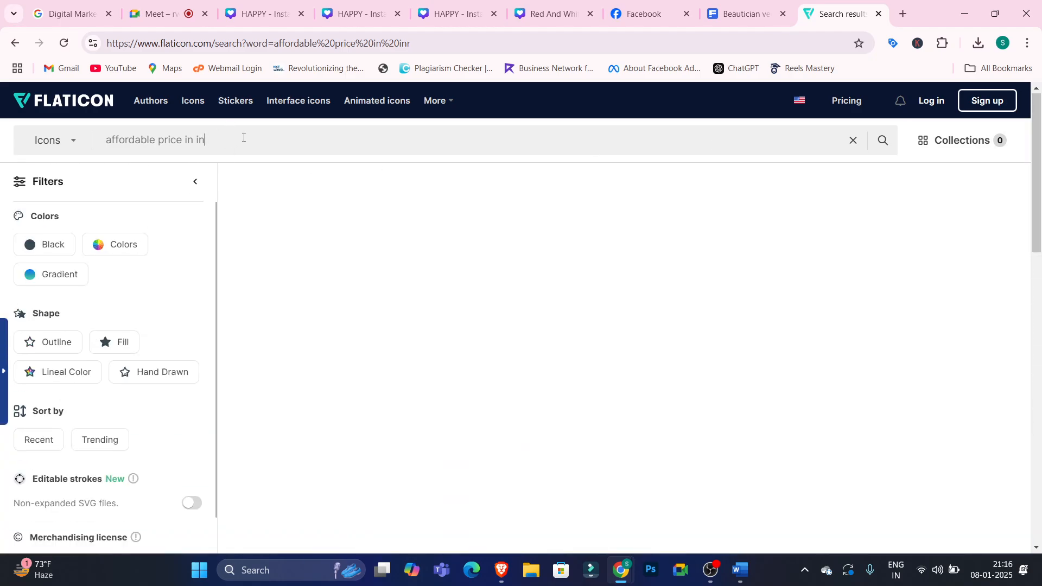
- Search Flaticon for "affordable price" again and download the outlined hand with dollar coin and down arrow as a free PNG
{"action": "key", "text": "Return"}
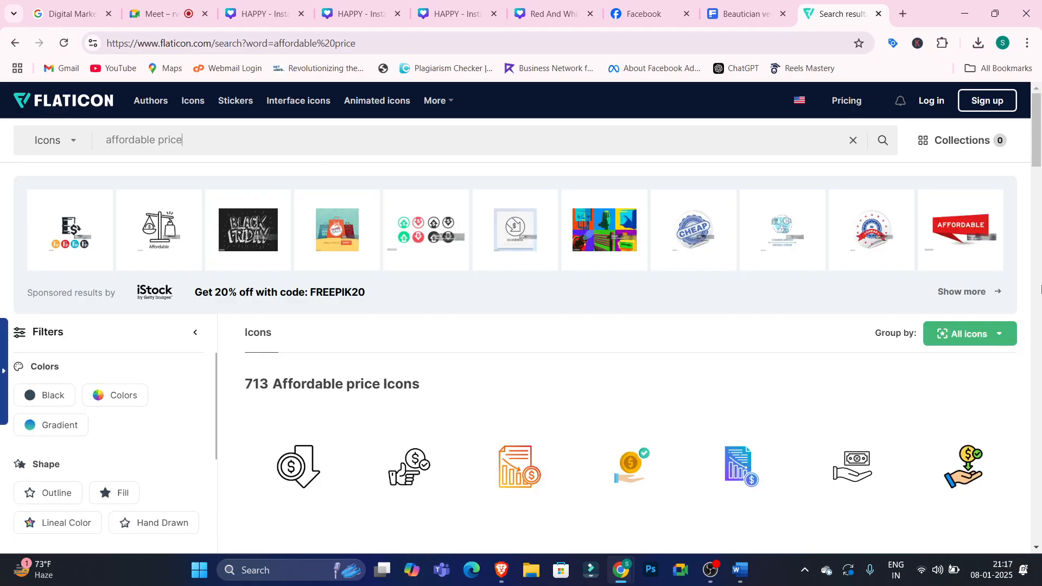
{"action": "left_click_drag", "start_coordinate": [1039, 142], "coordinate": [1039, 264]}
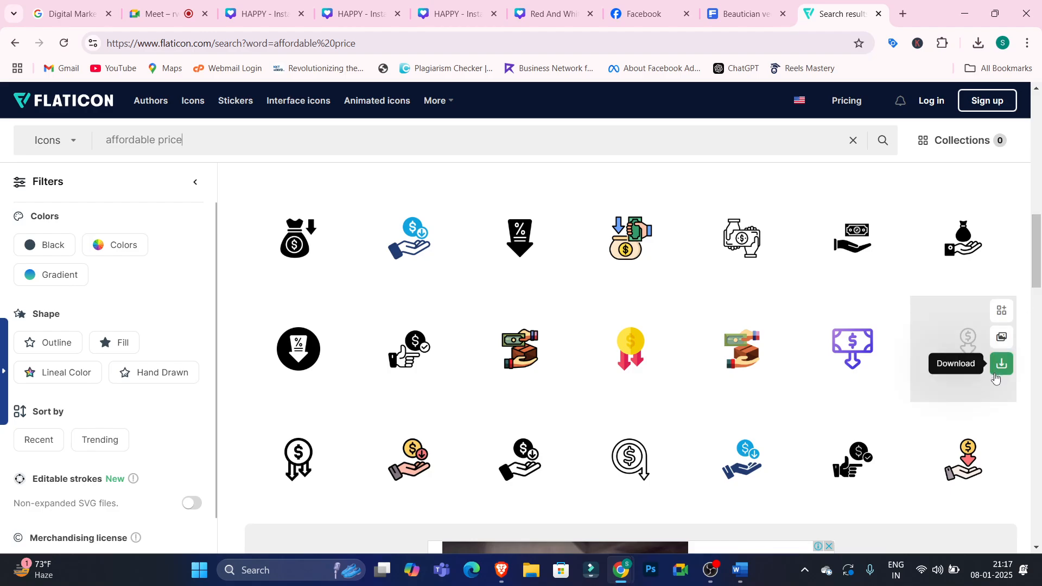
{"action": "left_click", "coordinate": [994, 362]}
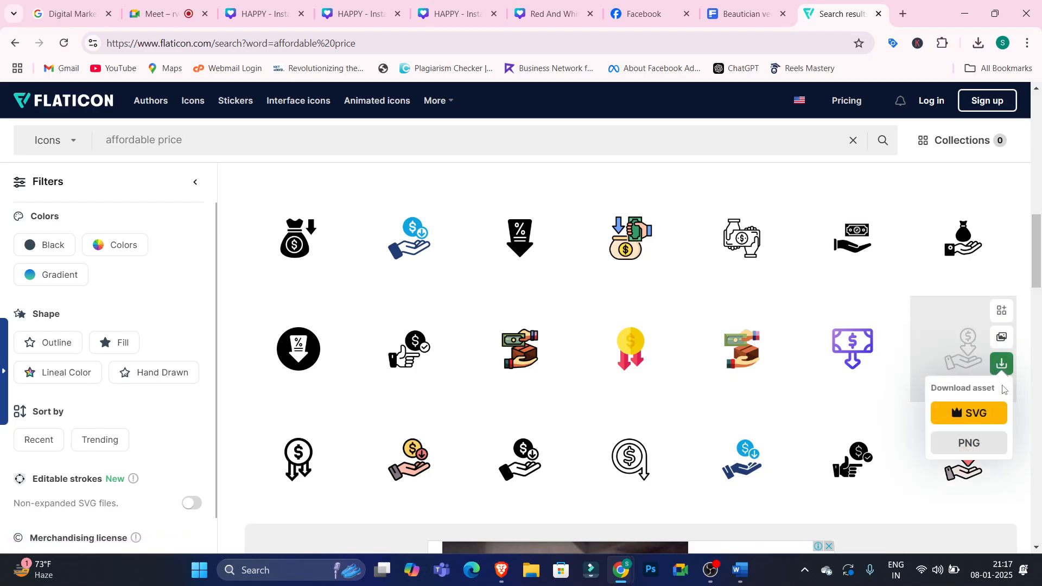
{"action": "left_click", "coordinate": [981, 444]}
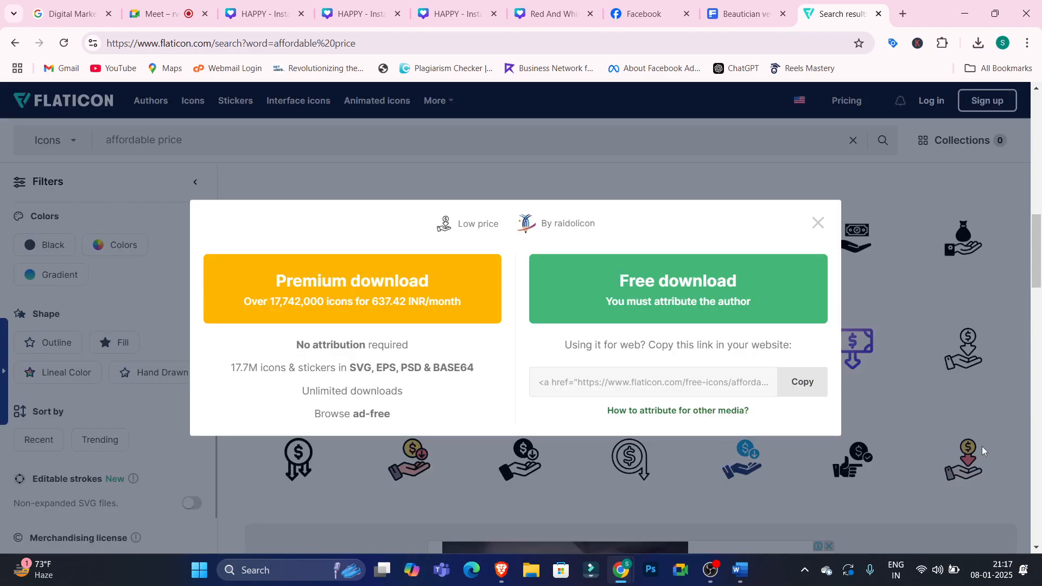
{"action": "left_click", "coordinate": [615, 298]}
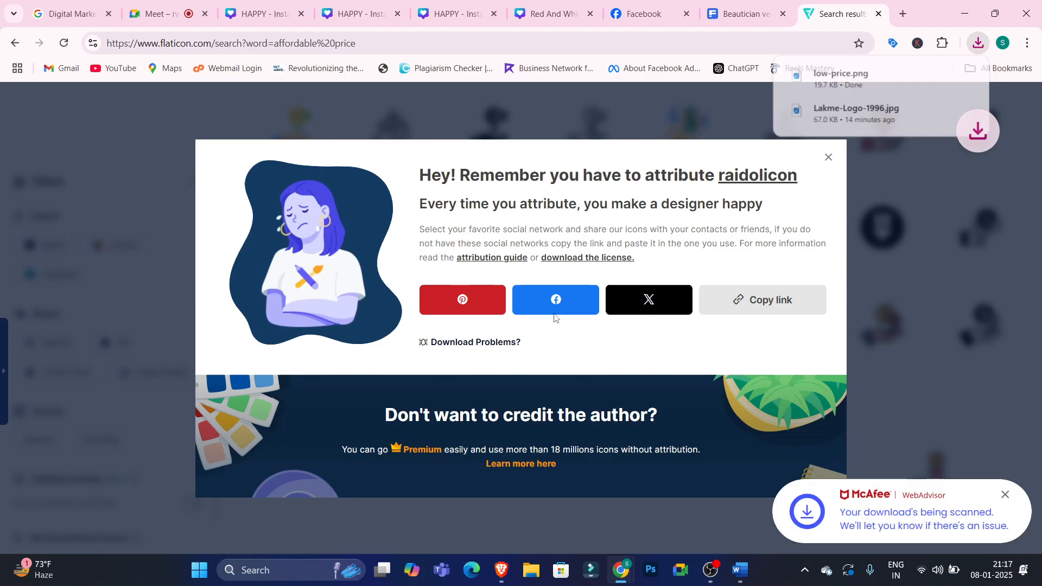
- Switch back to the Canva Red And White 2025 design and upload low-price from the Downloads folder onto page 4
{"action": "left_click", "coordinate": [841, 76]}
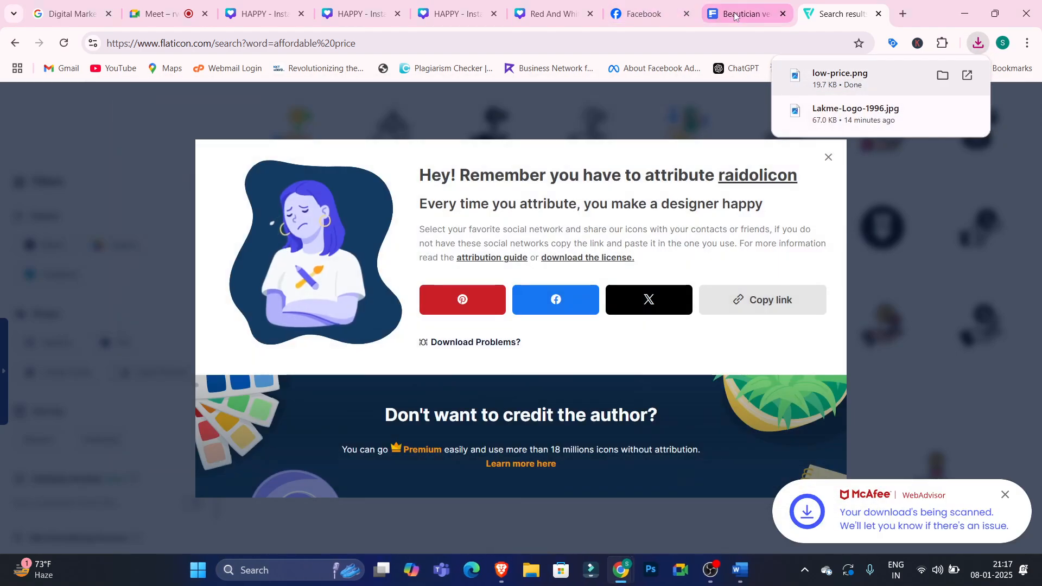
{"action": "left_click", "coordinate": [745, 14]}
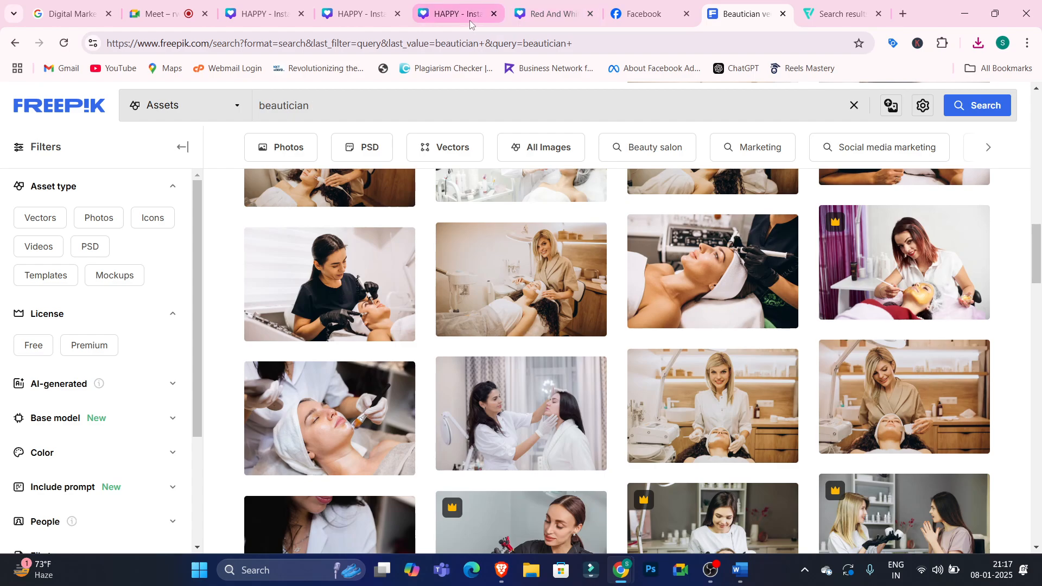
{"action": "left_click", "coordinate": [456, 14]}
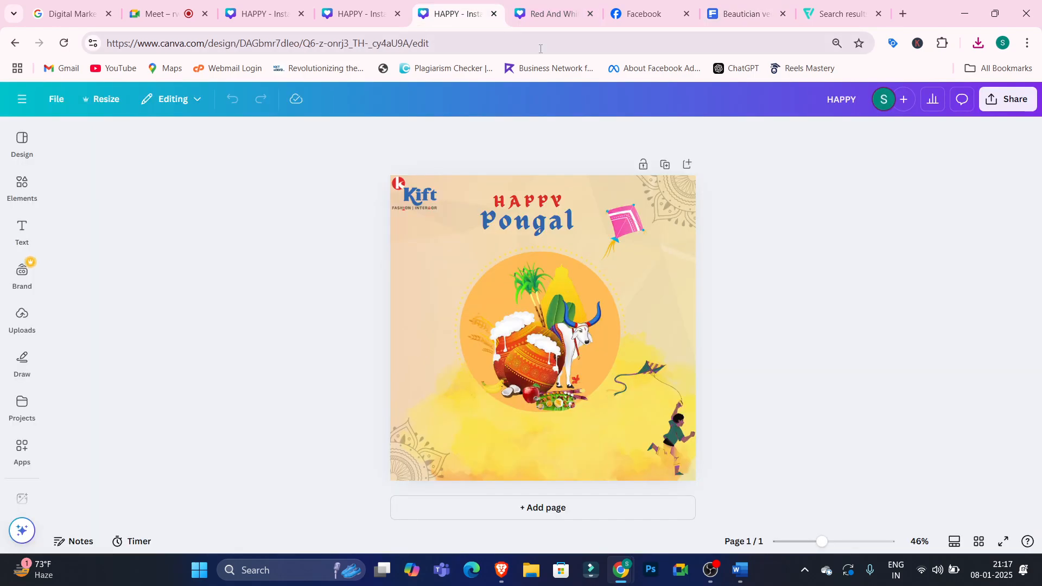
{"action": "left_click", "coordinate": [548, 14]}
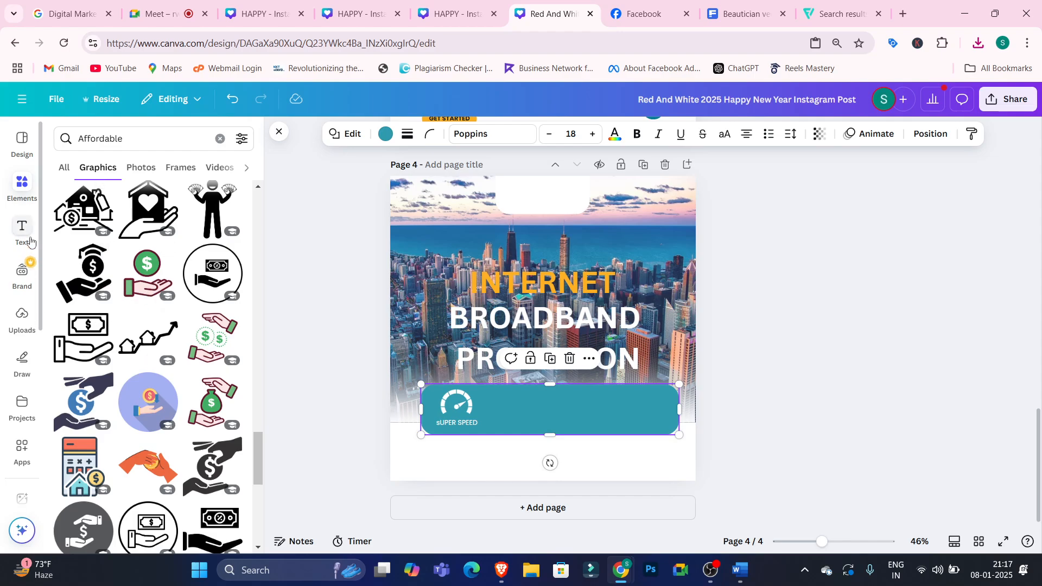
{"action": "left_click", "coordinate": [22, 317]}
{"action": "left_click", "coordinate": [158, 167]}
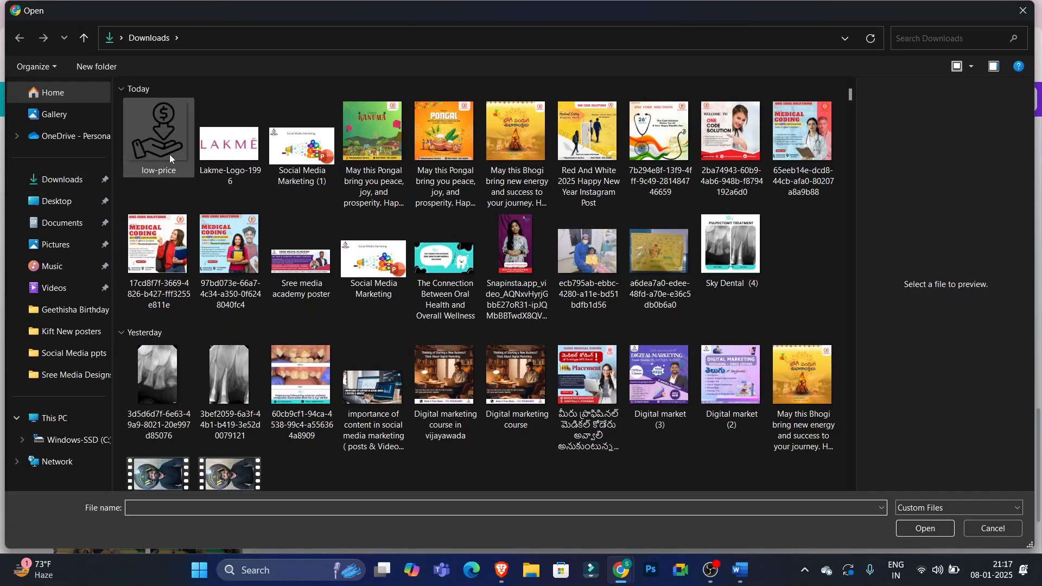
{"action": "left_click", "coordinate": [158, 160]}
{"action": "left_click", "coordinate": [916, 527]}
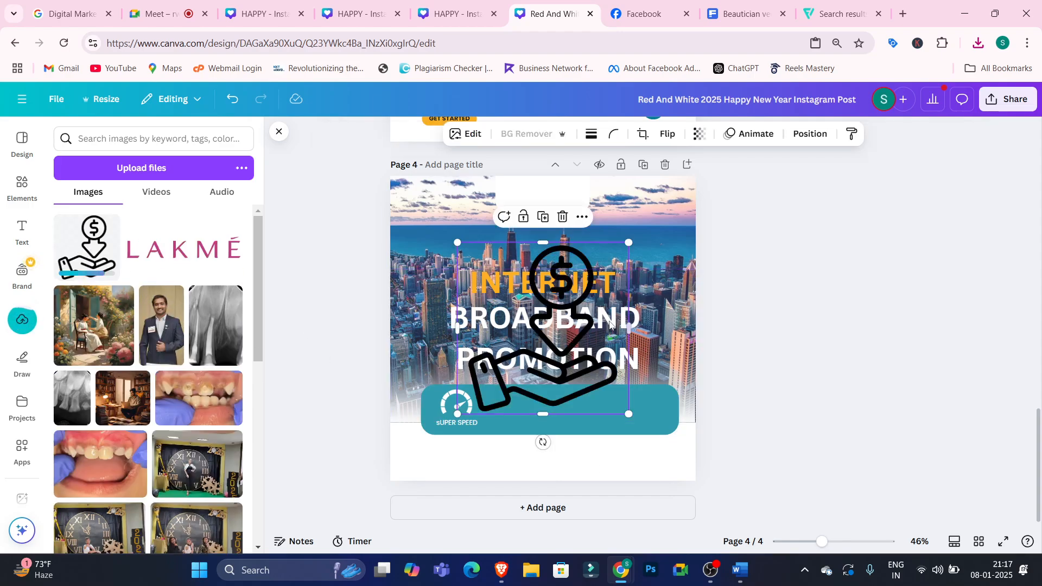
- Try the low-price icon at about 137 × 137 in page 4's teal feature bar beside the speed icon, and delete it
{"action": "left_click_drag", "start_coordinate": [459, 243], "coordinate": [604, 357]}
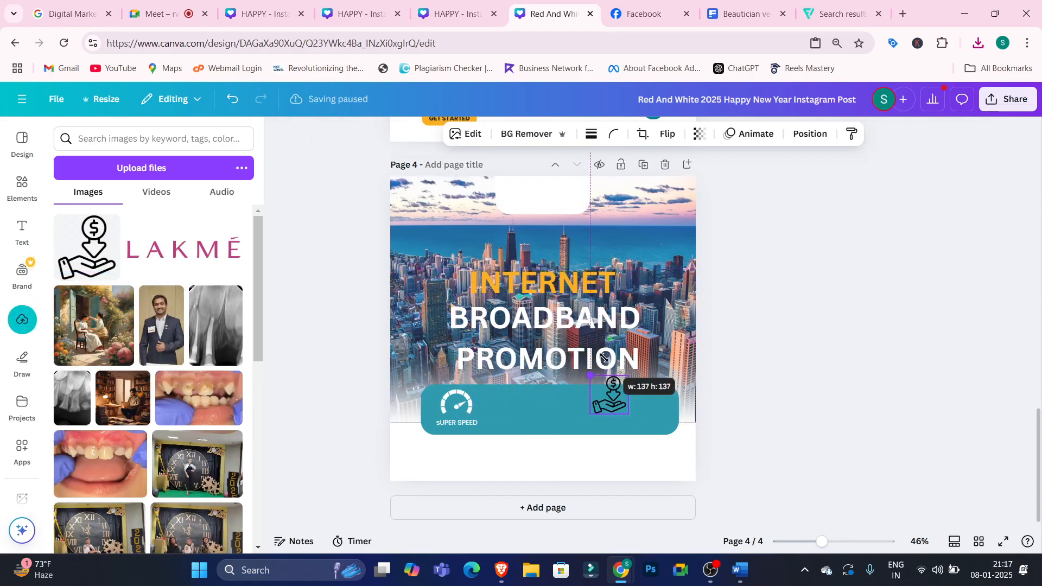
{"action": "left_click_drag", "start_coordinate": [619, 395], "coordinate": [524, 407]}
{"action": "key", "text": "Delete"}
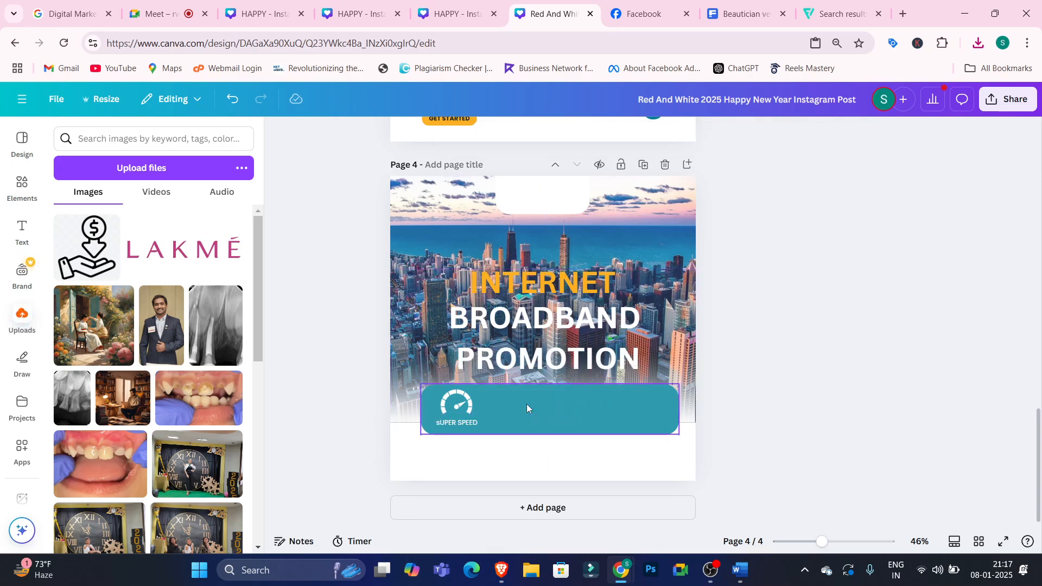
- Return to the elements library and switch the "Affordable" graphics search to the suggested "Low cost" term
{"action": "left_click", "coordinate": [16, 190]}
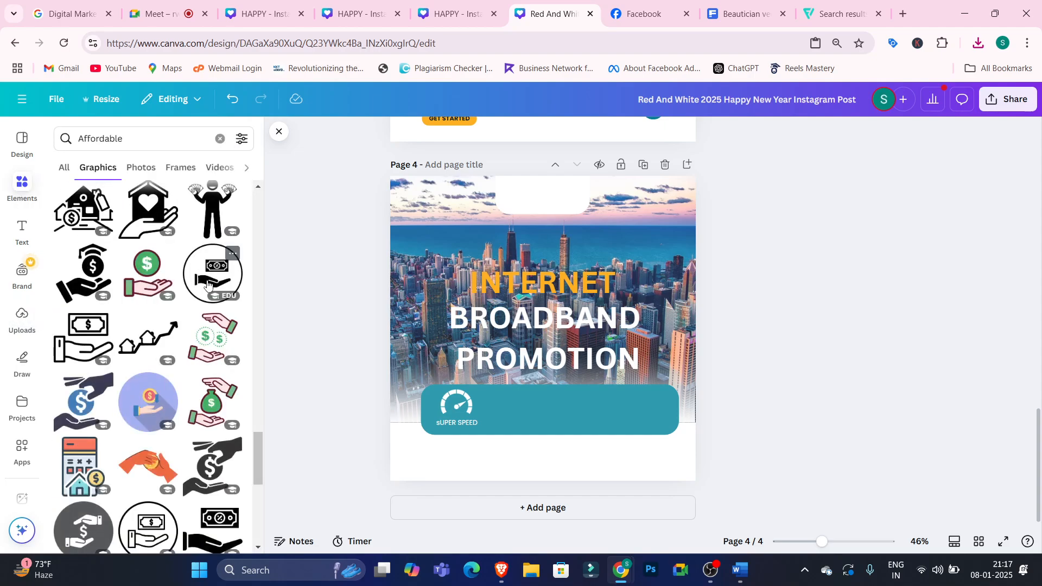
{"action": "left_click_drag", "start_coordinate": [258, 455], "coordinate": [250, 203]}
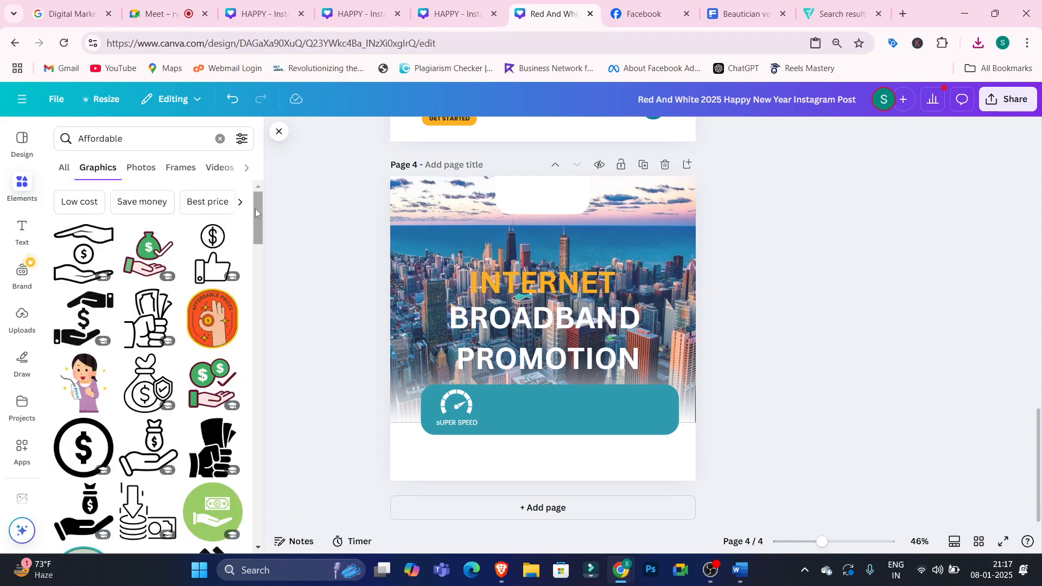
{"action": "left_click", "coordinate": [79, 202]}
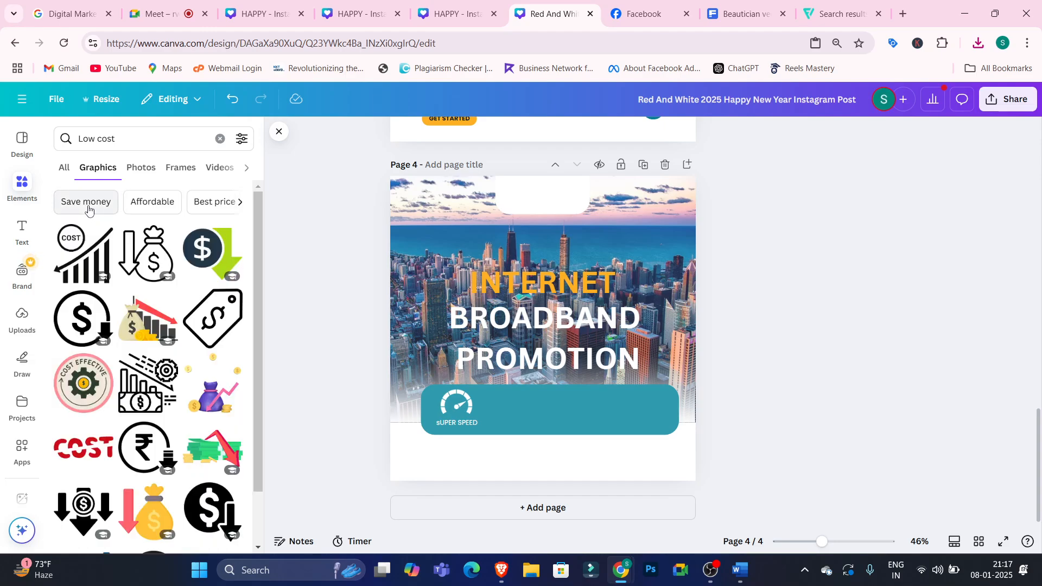